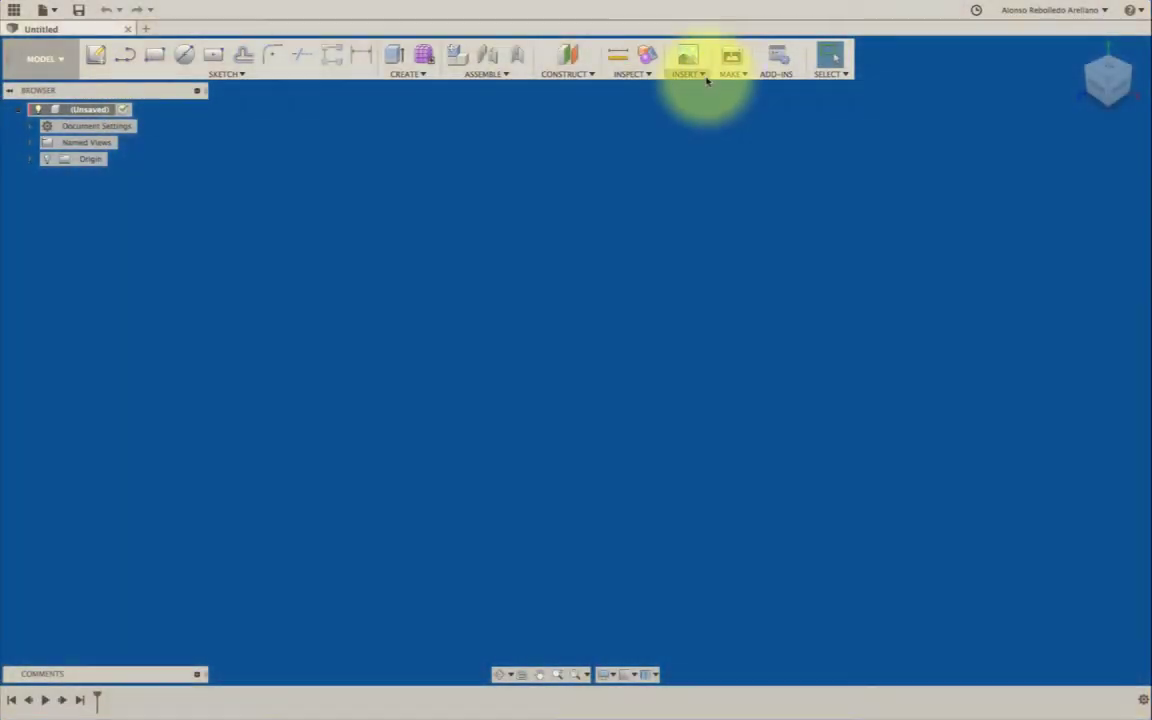
Step: Open the McMaster-Carr catalogue and search 'bea', choosing the bearing balls suggestion
left_click(704, 78)
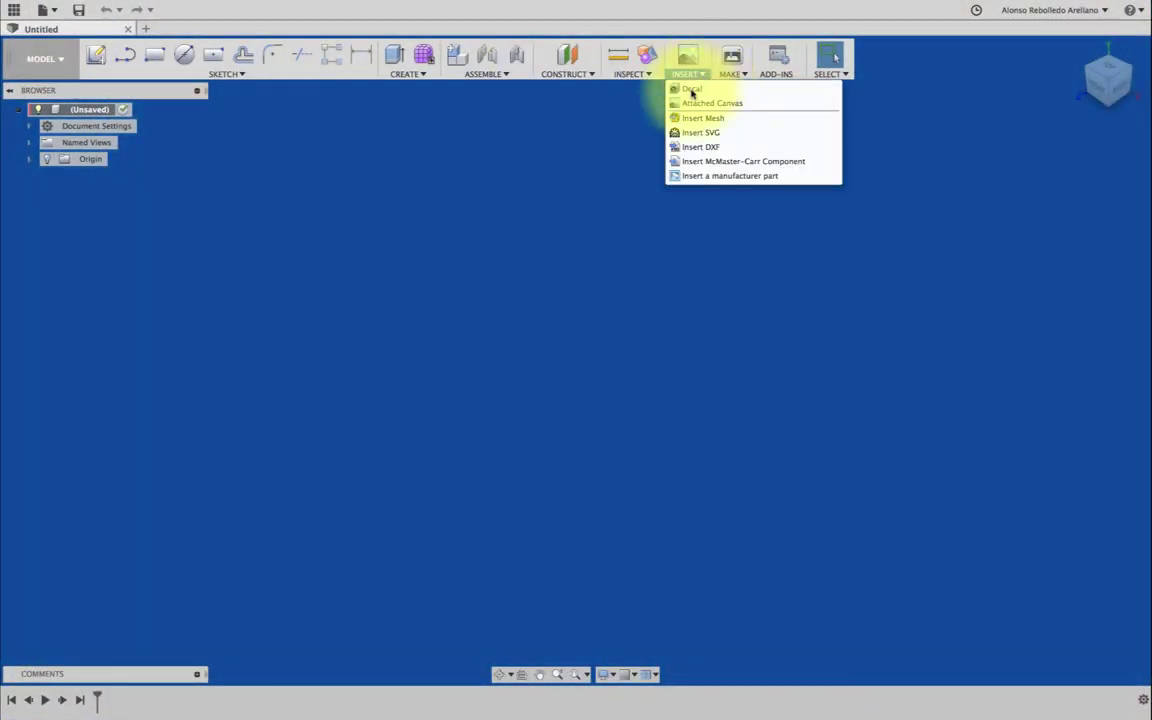
left_click(704, 160)
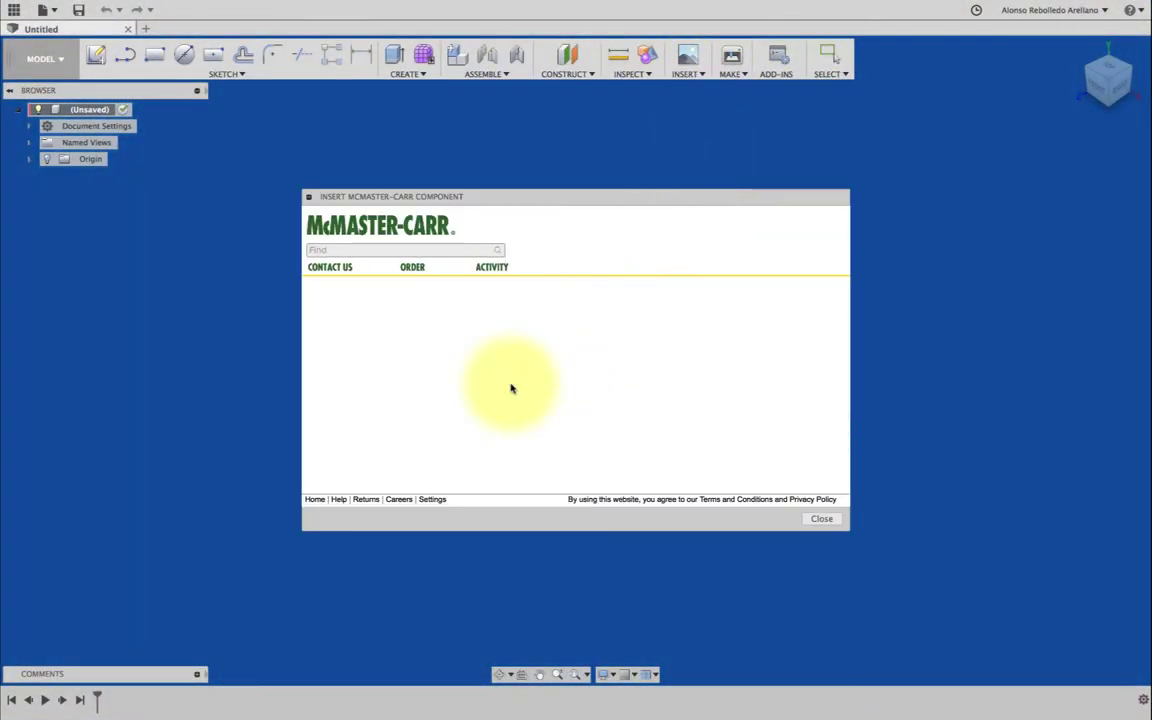
left_click(456, 252)
type("bea")
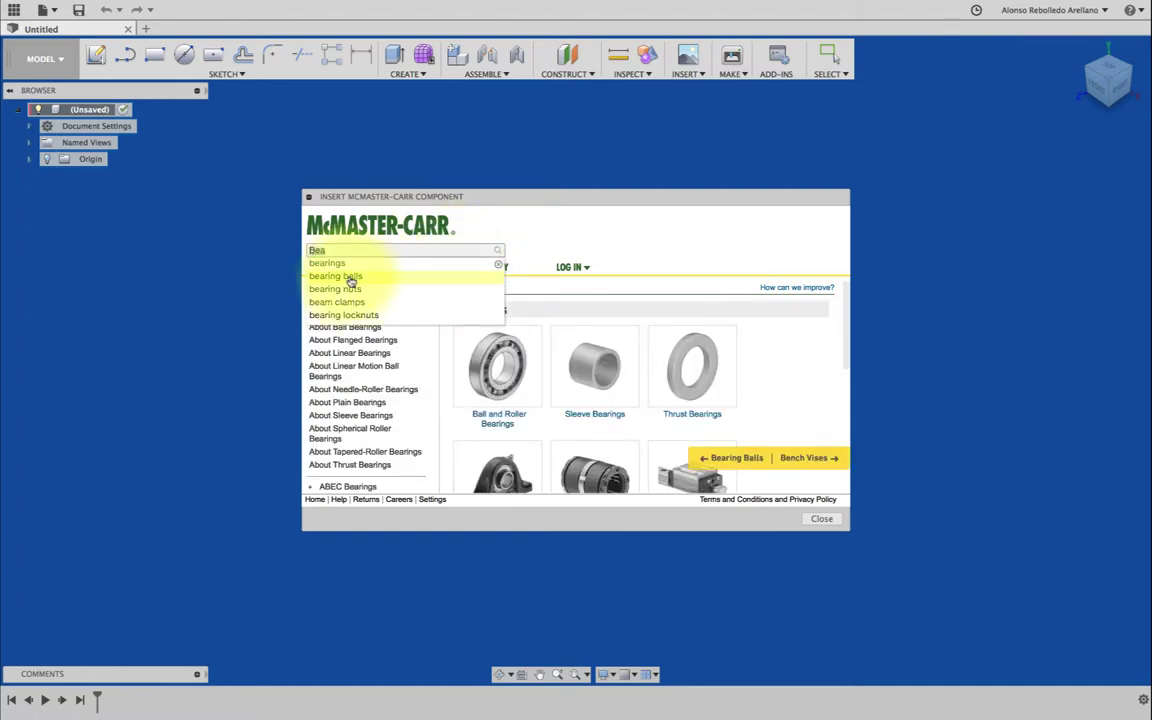
left_click(345, 277)
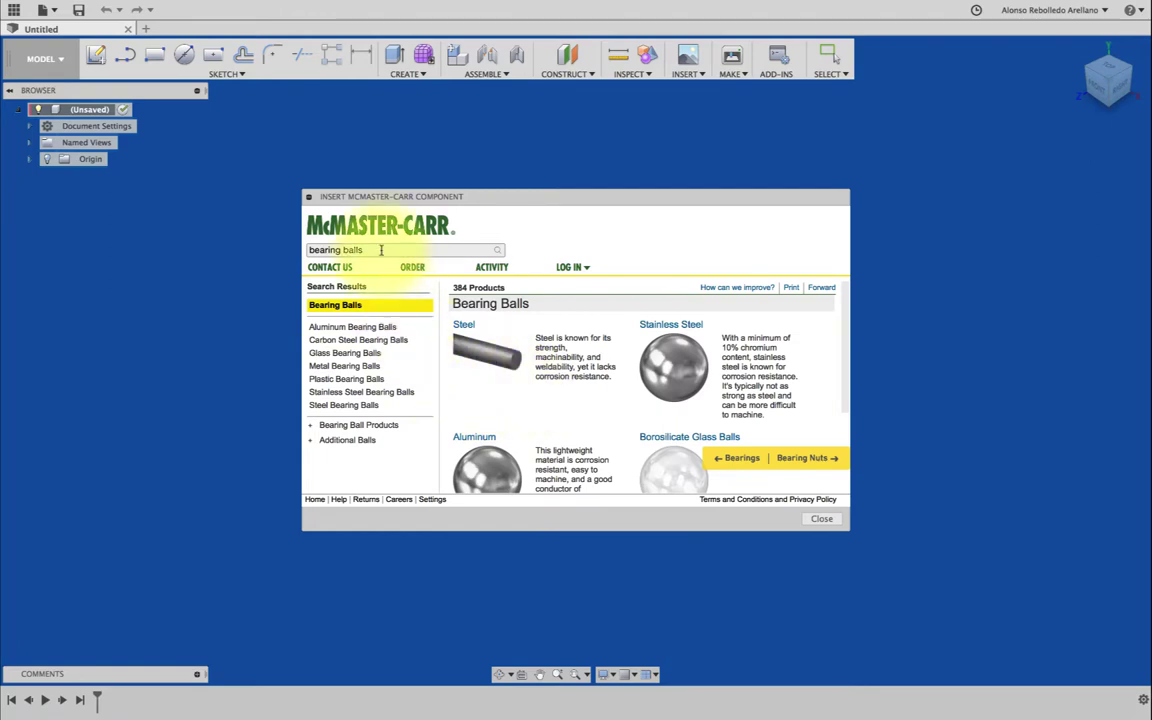
Step: Refine the search to standard ball and roller bearings and open the Ball Bearings group
left_click(381, 249)
key("BackSpace")
key("BackSpace")
key("BackSpace")
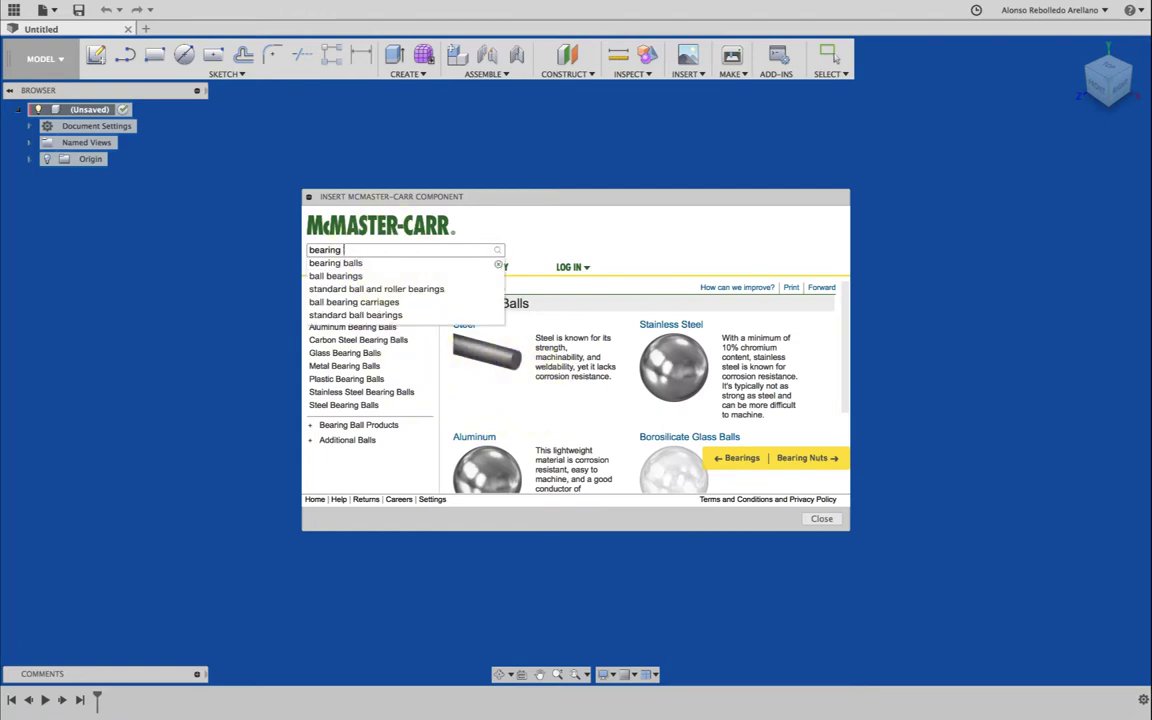
key("Return")
left_click(485, 362)
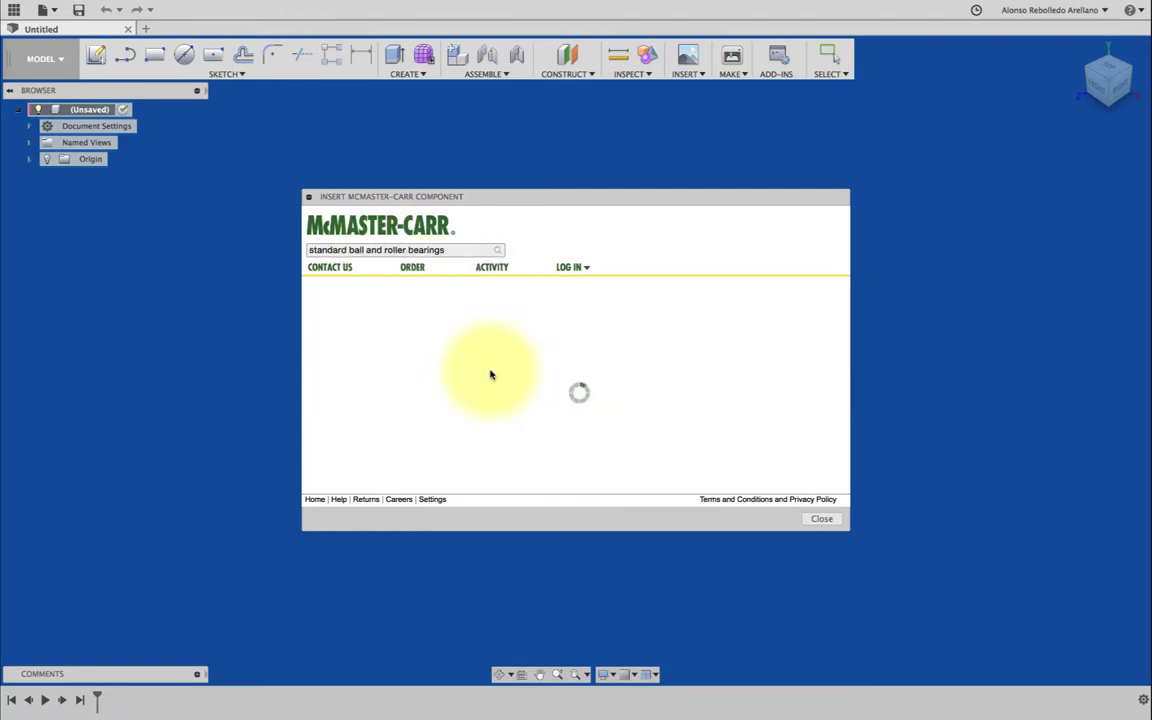
left_click(468, 362)
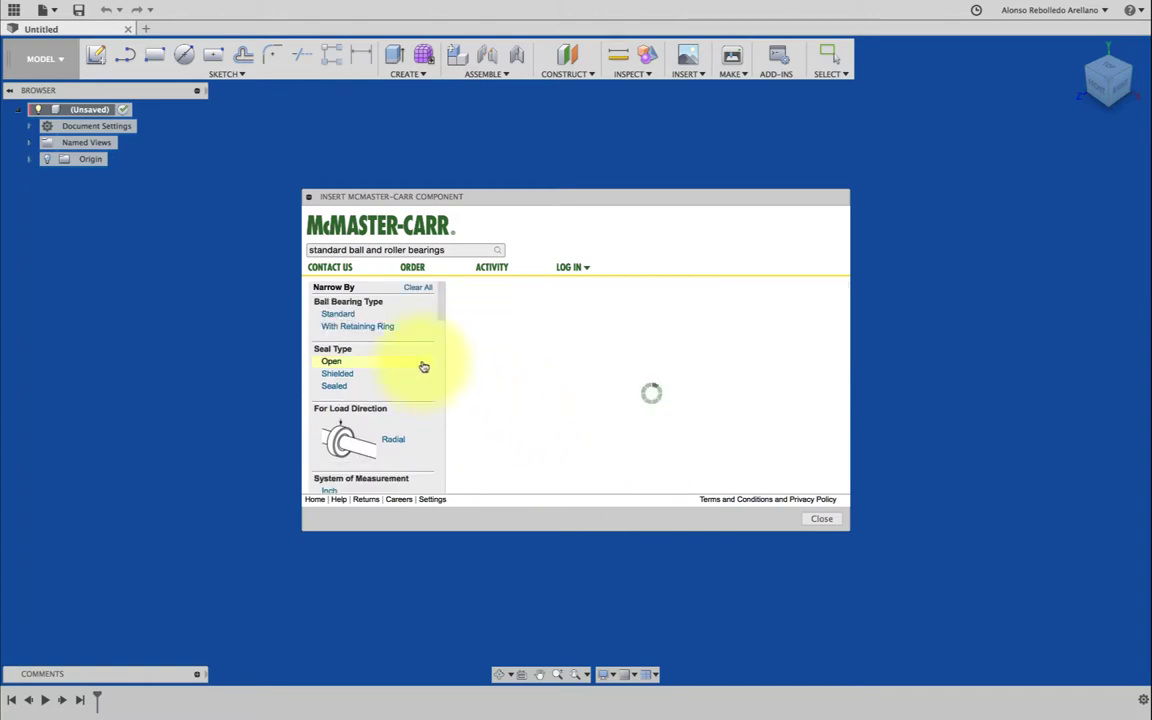
Step: Filter ball bearings to Standard, Metric, Open seal type and 8mm shaft diameter
left_click(337, 316)
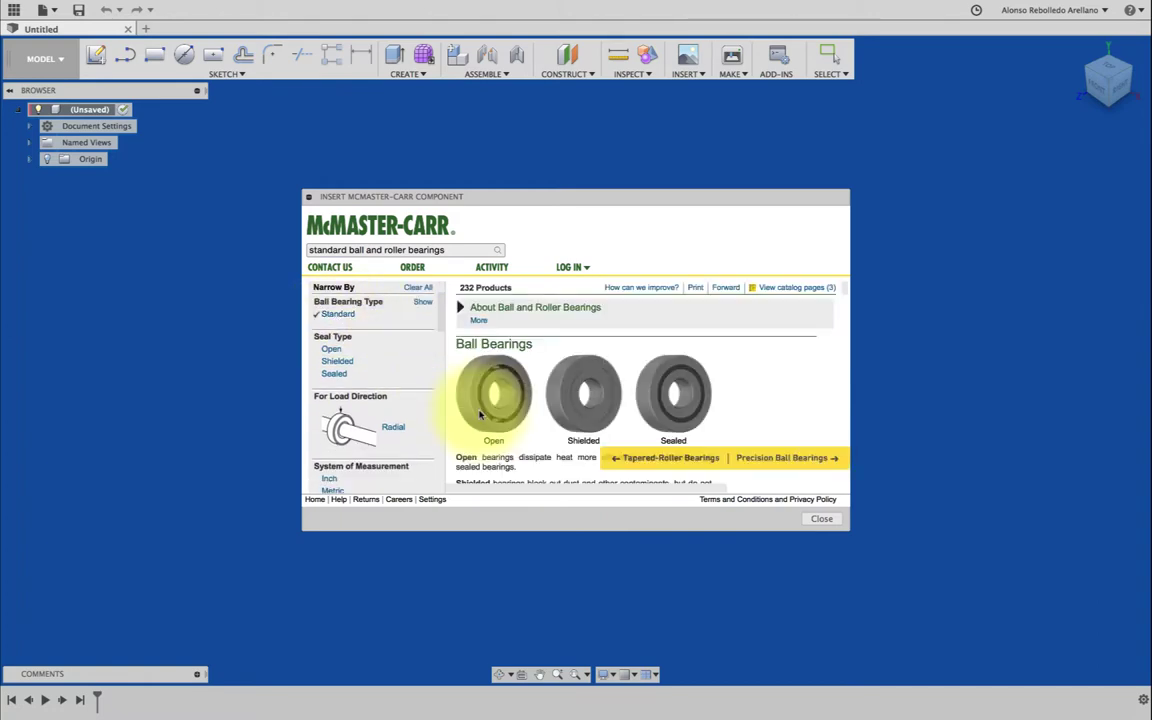
left_click(330, 467)
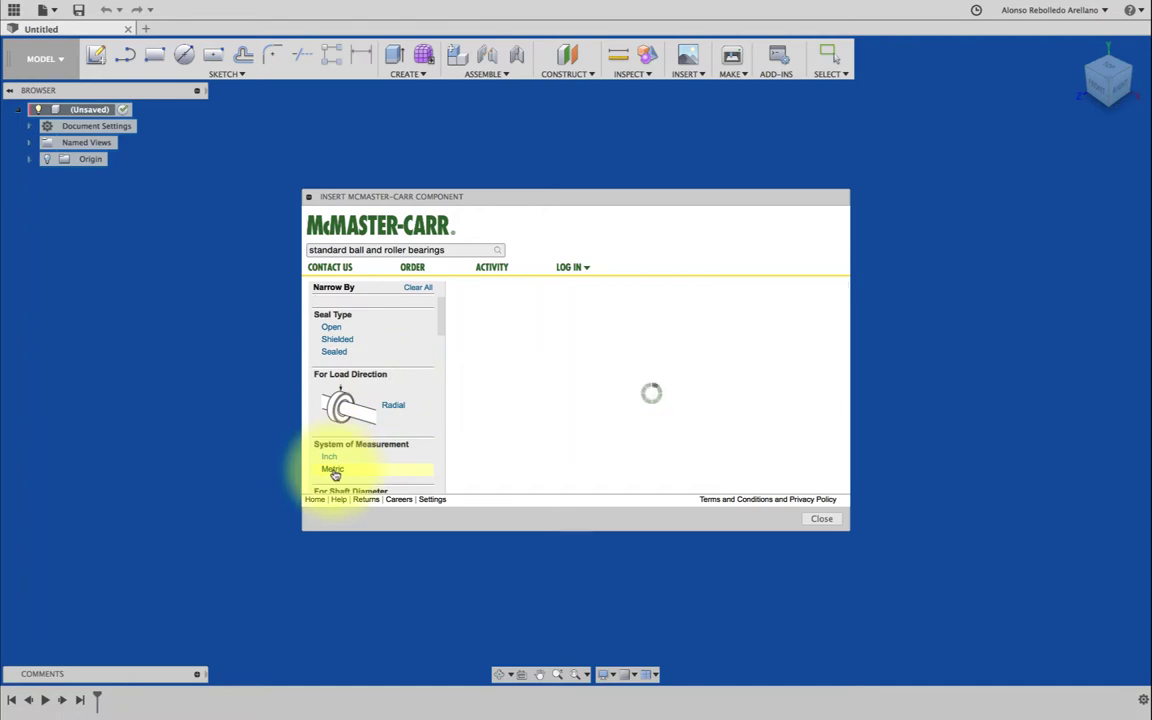
scroll(466, 430, "down", 2)
scroll(466, 430, "down", 2)
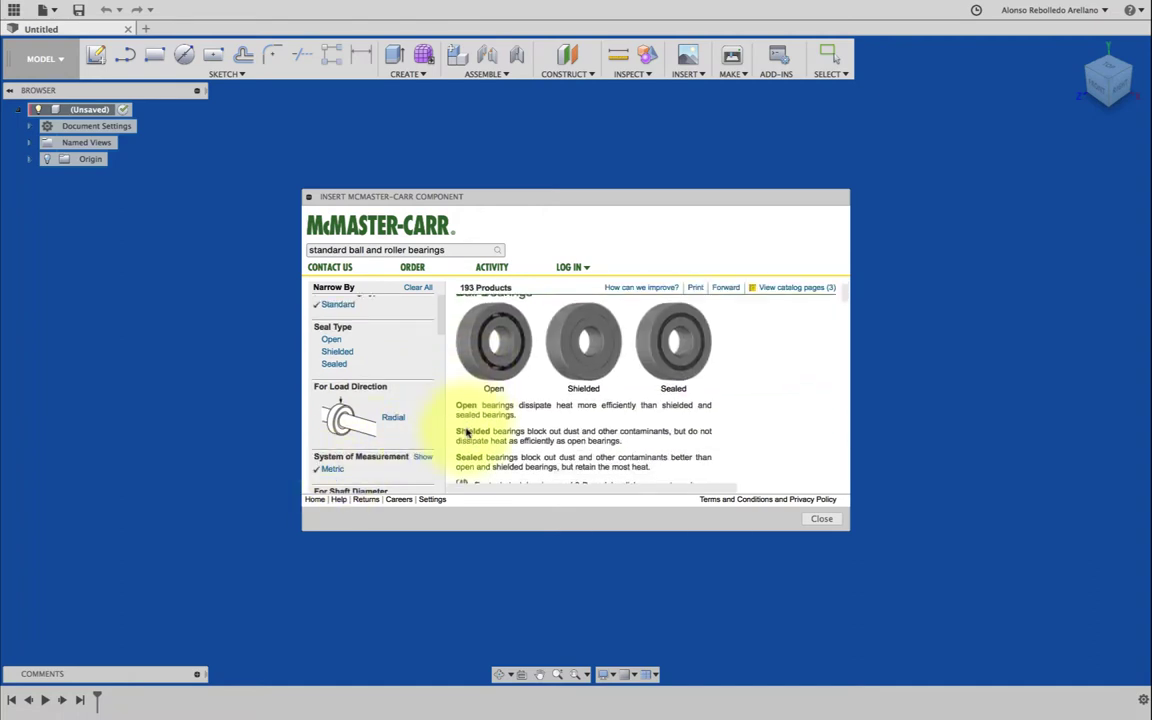
left_click(331, 339)
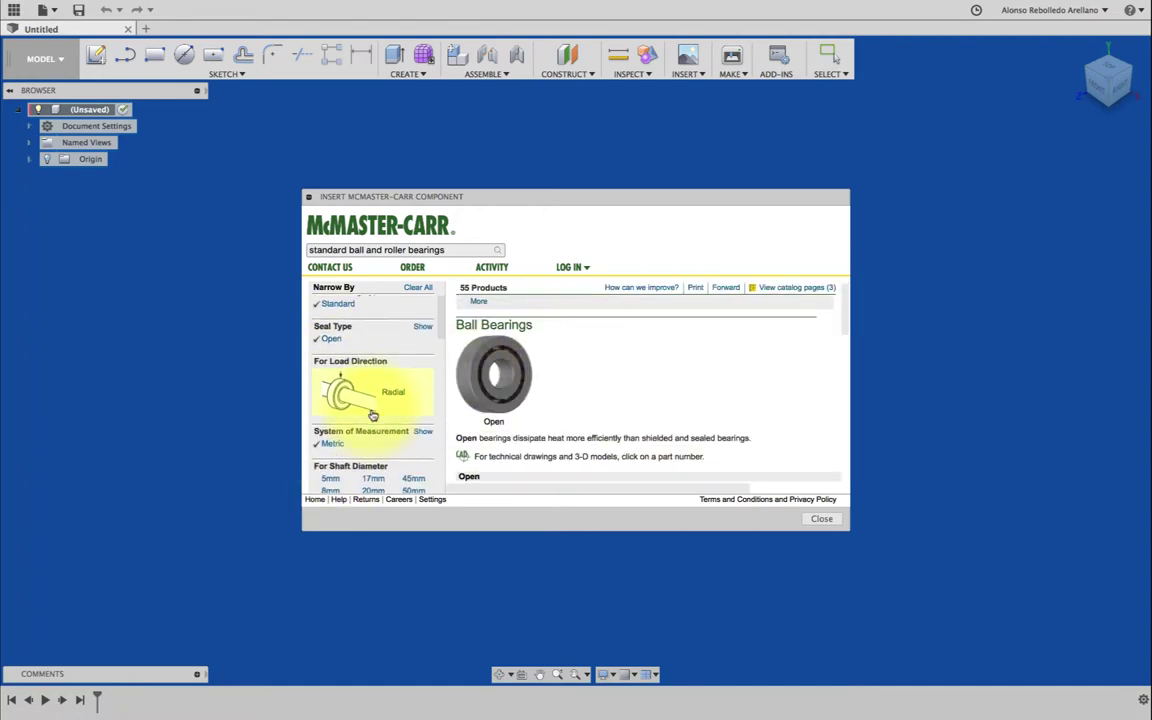
scroll(350, 410, "down", 2)
left_click(331, 446)
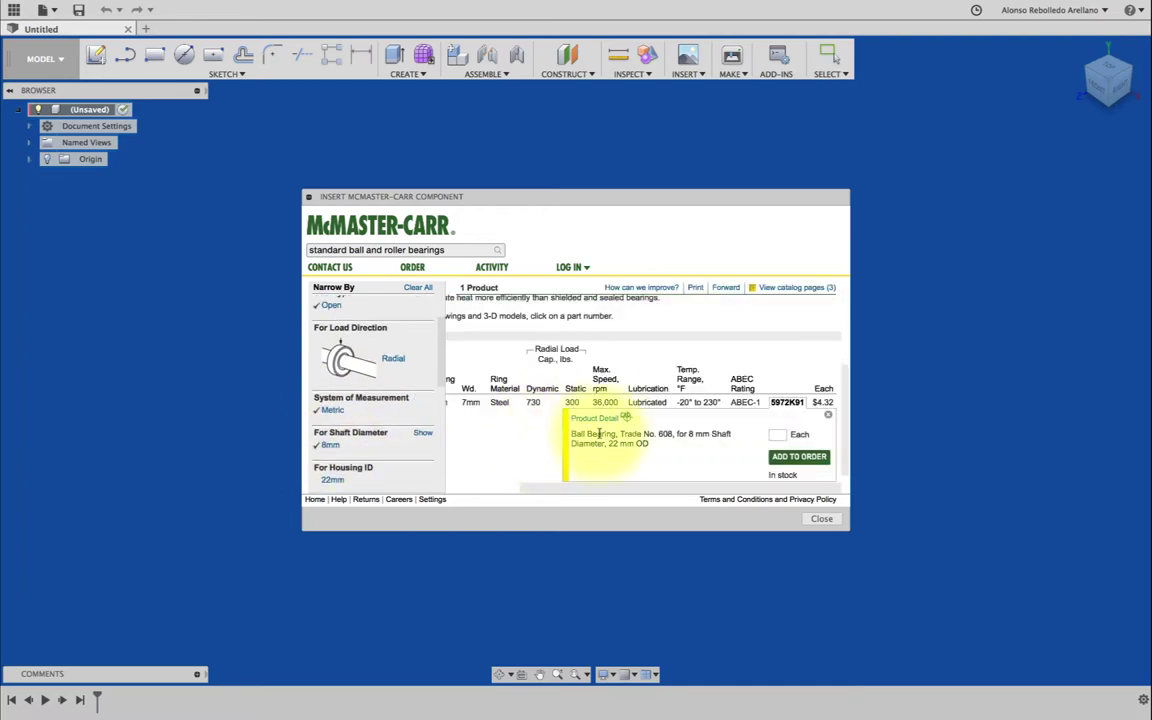
Step: Open the Trade No. 608 bearing's product detail page and scroll to the 3-D STEP row
scroll(526, 413, "left", 5)
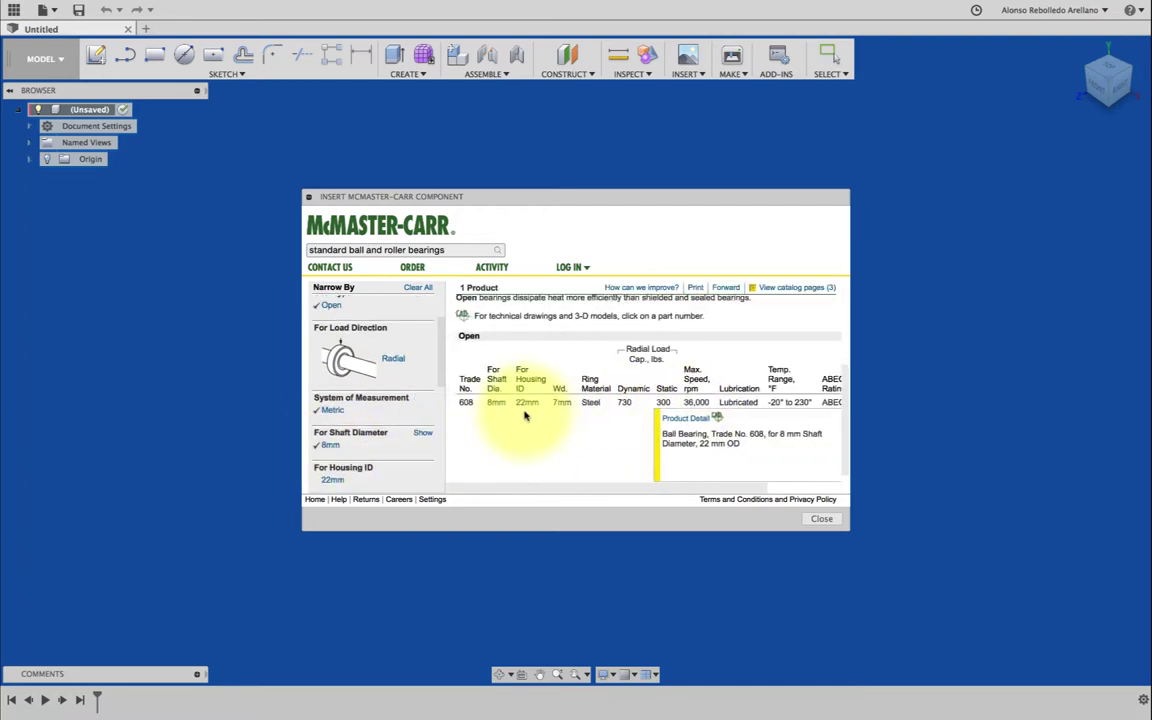
scroll(527, 416, "right", 5)
left_click(591, 422)
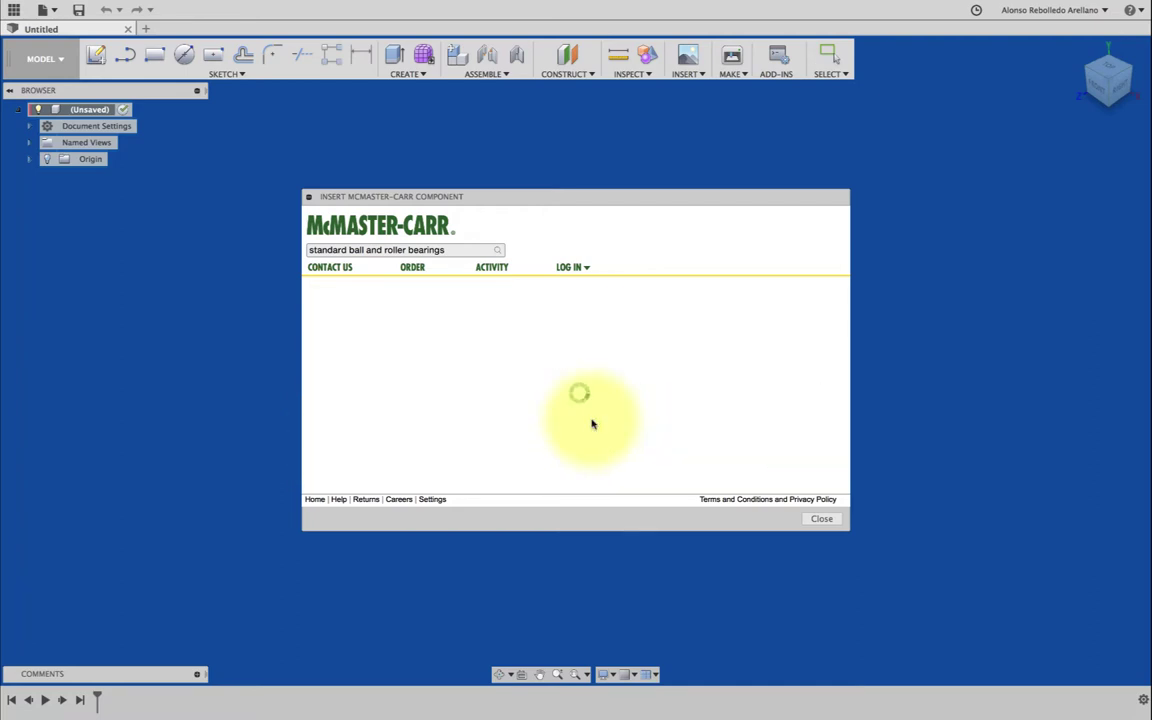
scroll(625, 411, "down", 3)
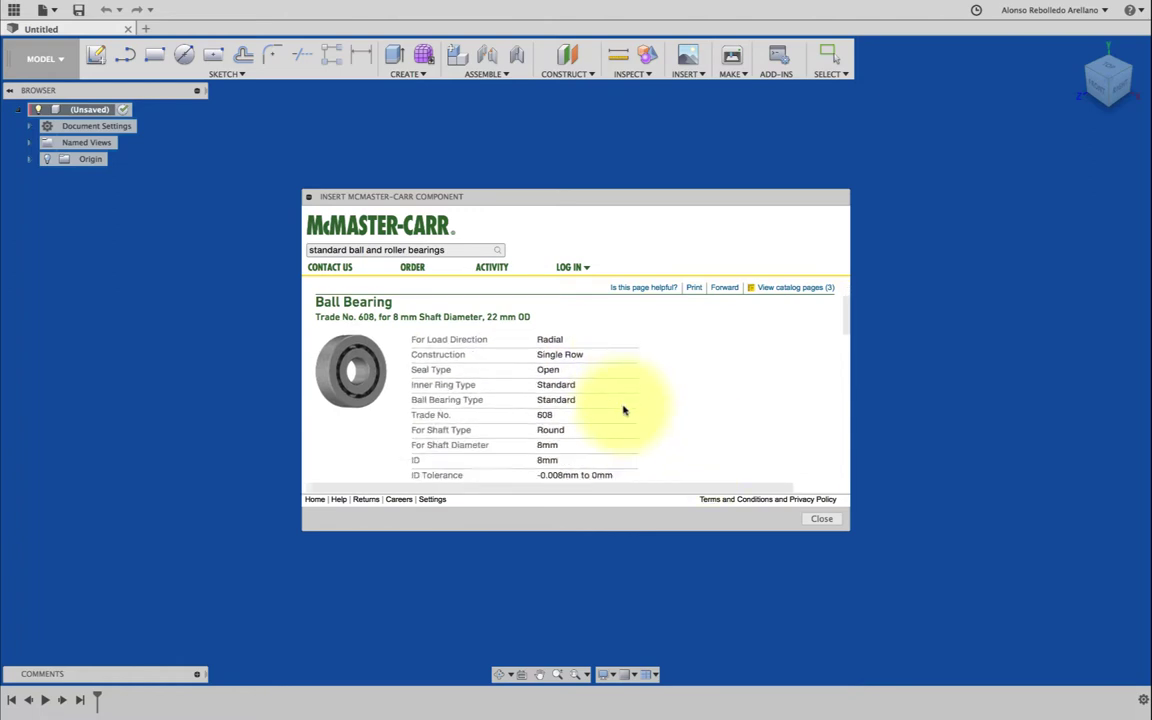
scroll(625, 411, "down", 3)
scroll(623, 409, "down", 3)
scroll(623, 409, "down", 3)
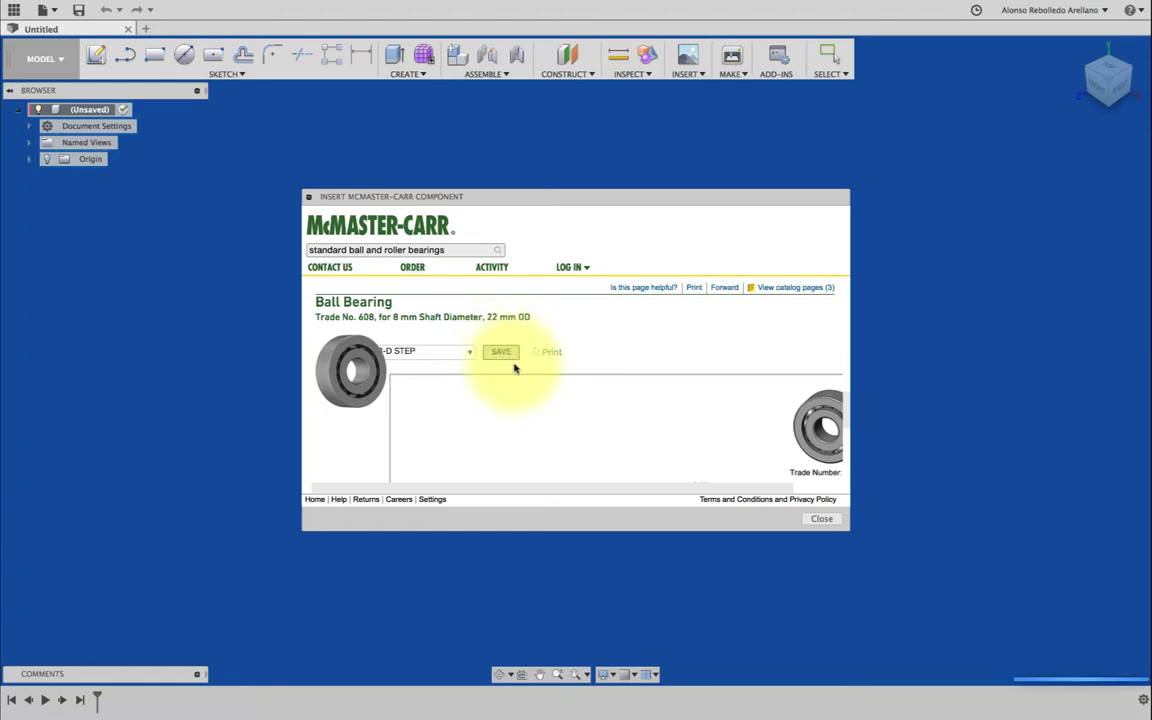
Step: Insert the 608 bearing's 3-D STEP model and set the Shaded with Visible Edges Only style
left_click(513, 363)
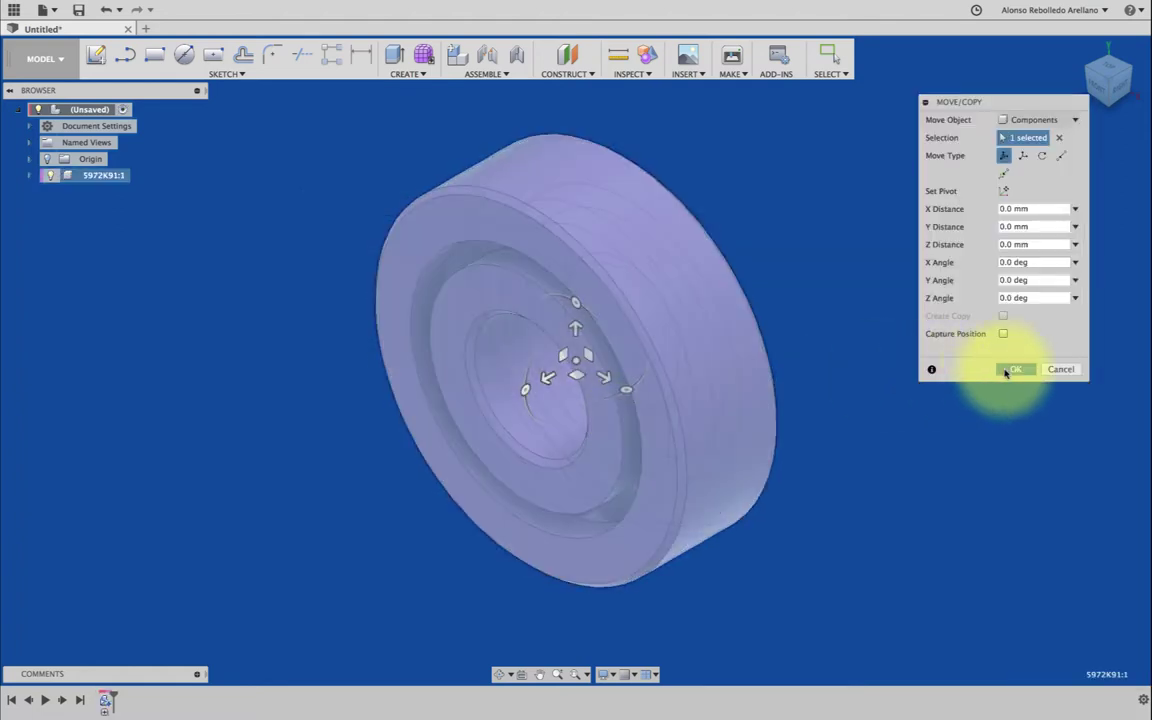
left_click(1012, 370)
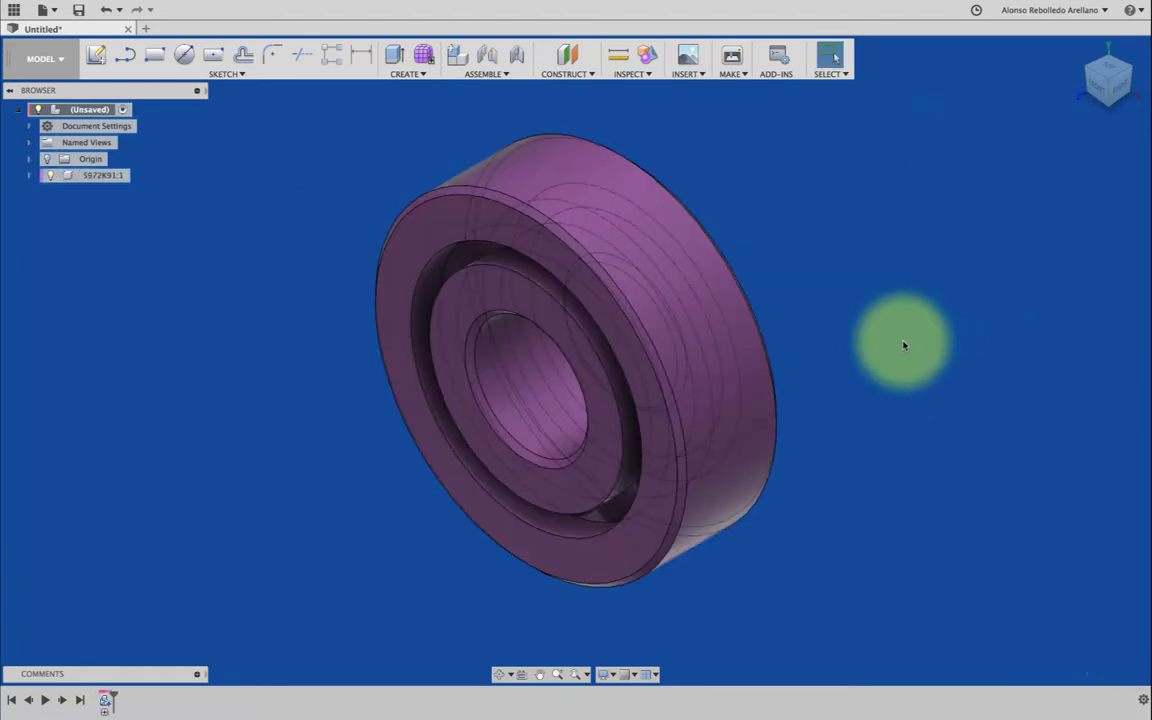
left_click(608, 680)
mouse_move(634, 556)
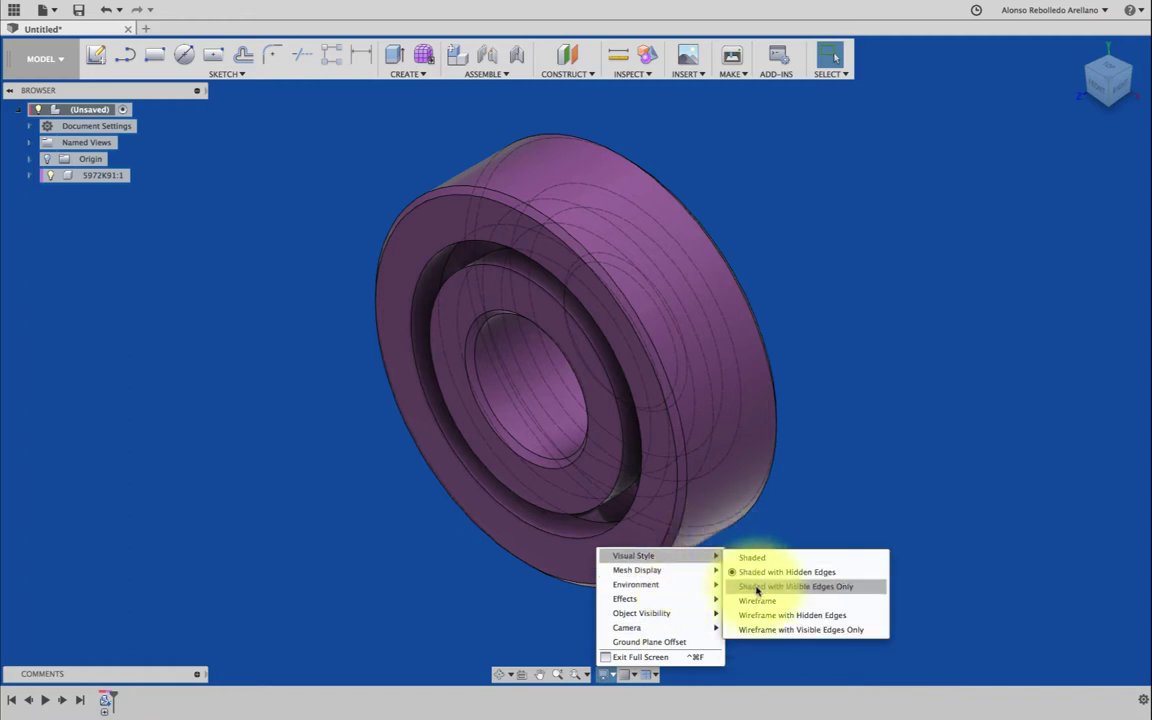
left_click(757, 591)
scroll(843, 440, "down", 2)
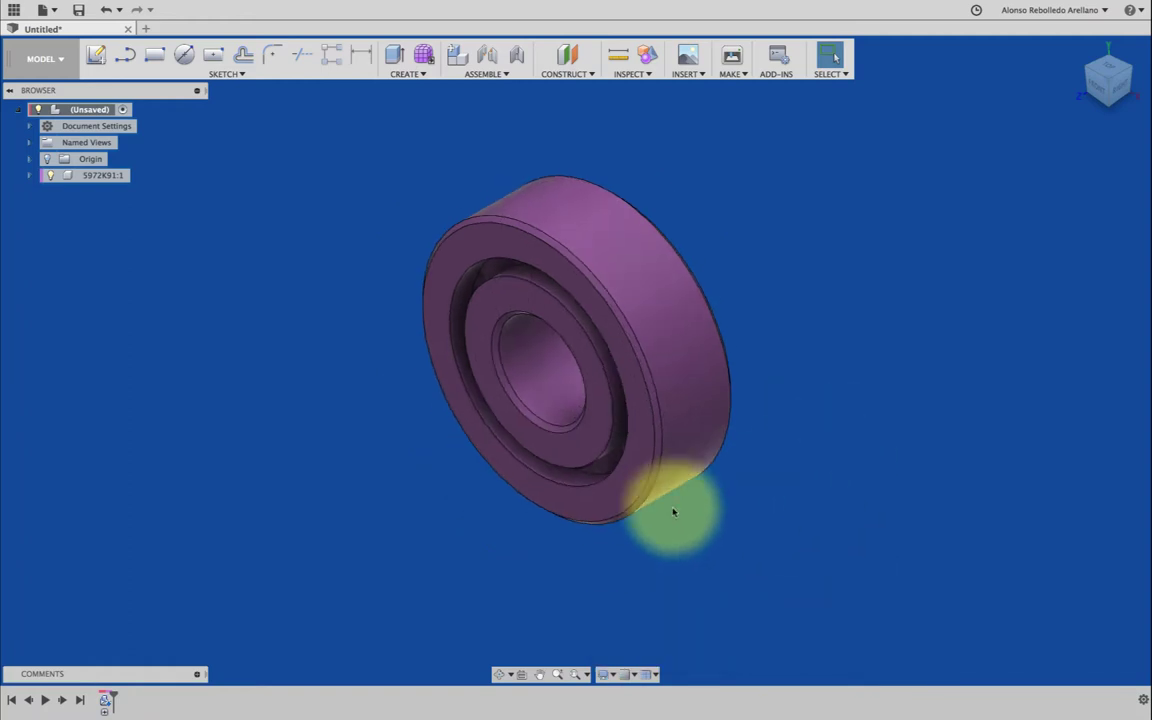
mouse_move(673, 512)
middle_mouse_down("shift")
mouse_move(631, 522)
mouse_move(281, 337)
middle_mouse_up("shift")
scroll(281, 337, "down", 1)
scroll(281, 337, "down", 4)
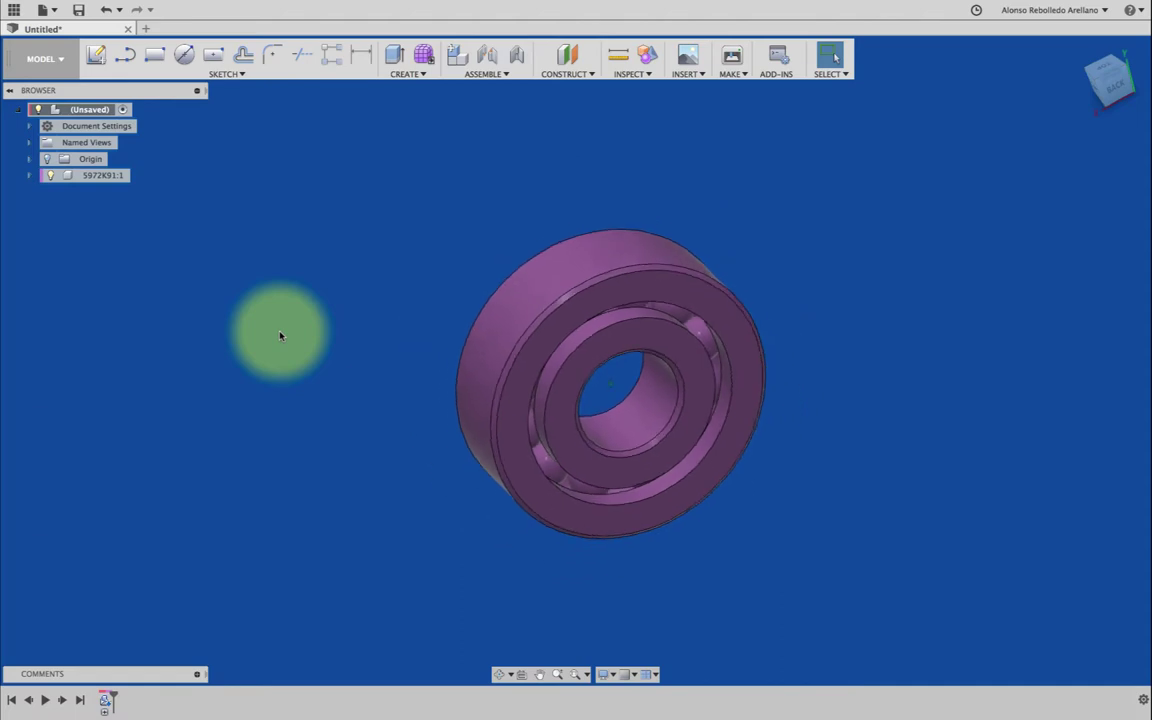
scroll(281, 337, "down", 2)
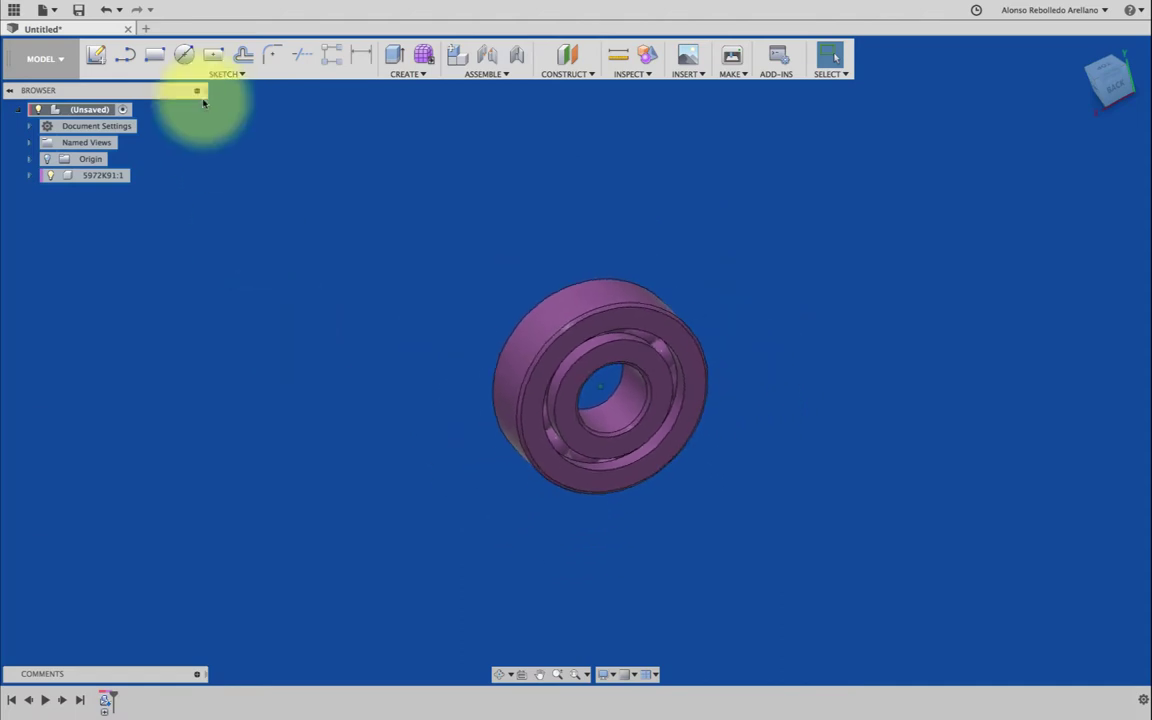
Step: Create a new BASE component and start a sketch on the bearing's plane
right_click(98, 110)
left_click(115, 123)
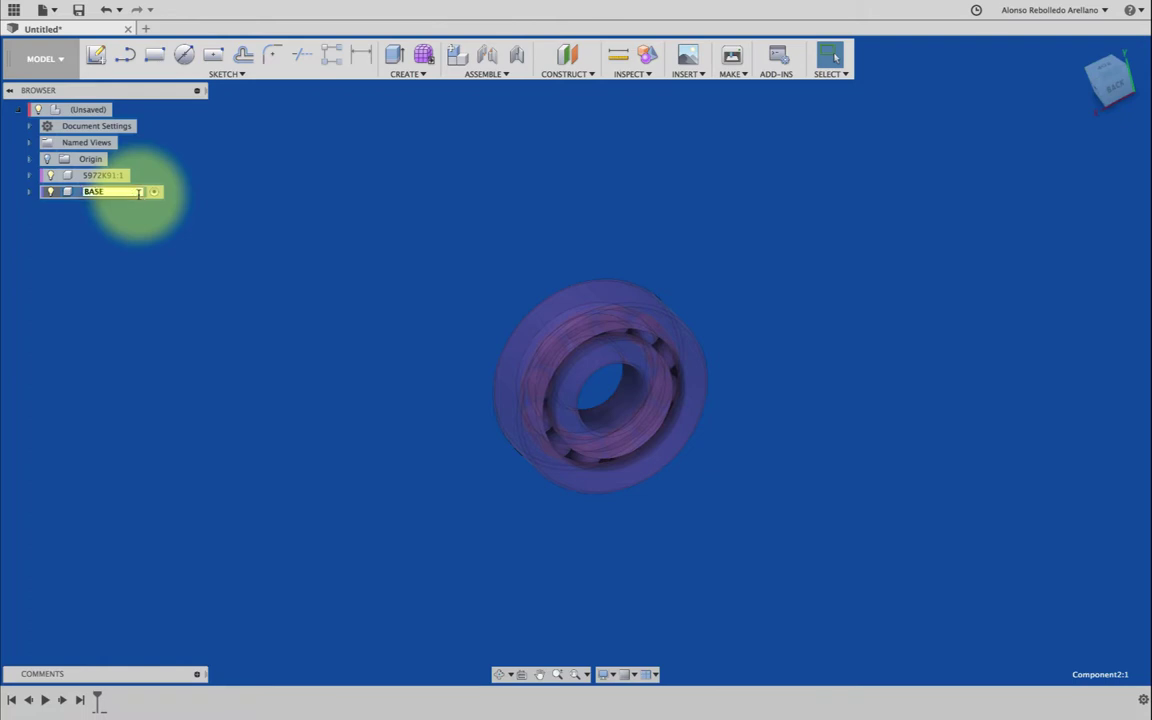
left_click(95, 55)
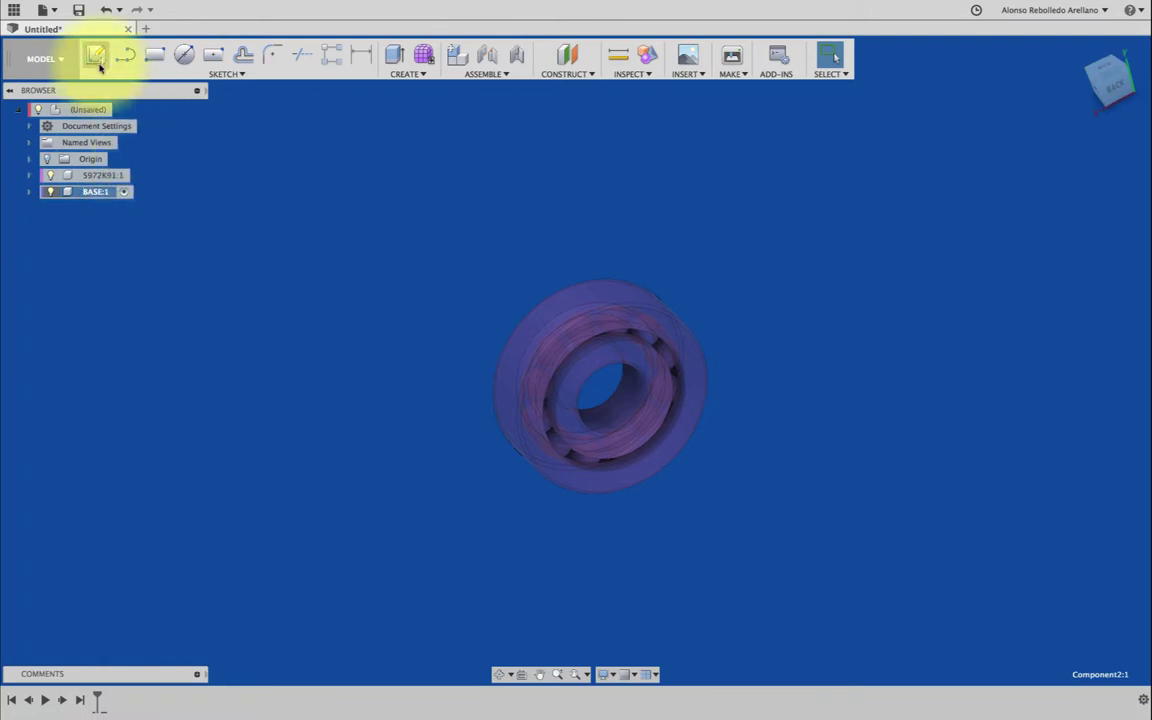
left_click(534, 366)
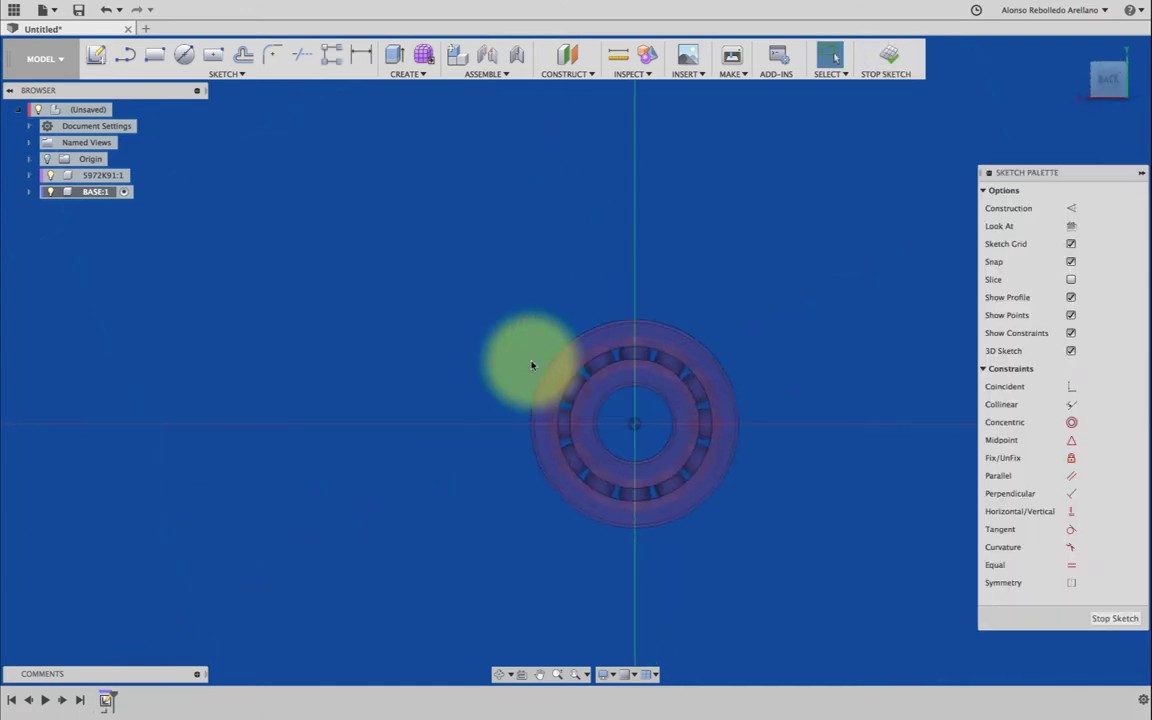
Step: Draw concentric 22 mm and 40 mm diameter circles centred on the bearing
left_click(186, 57)
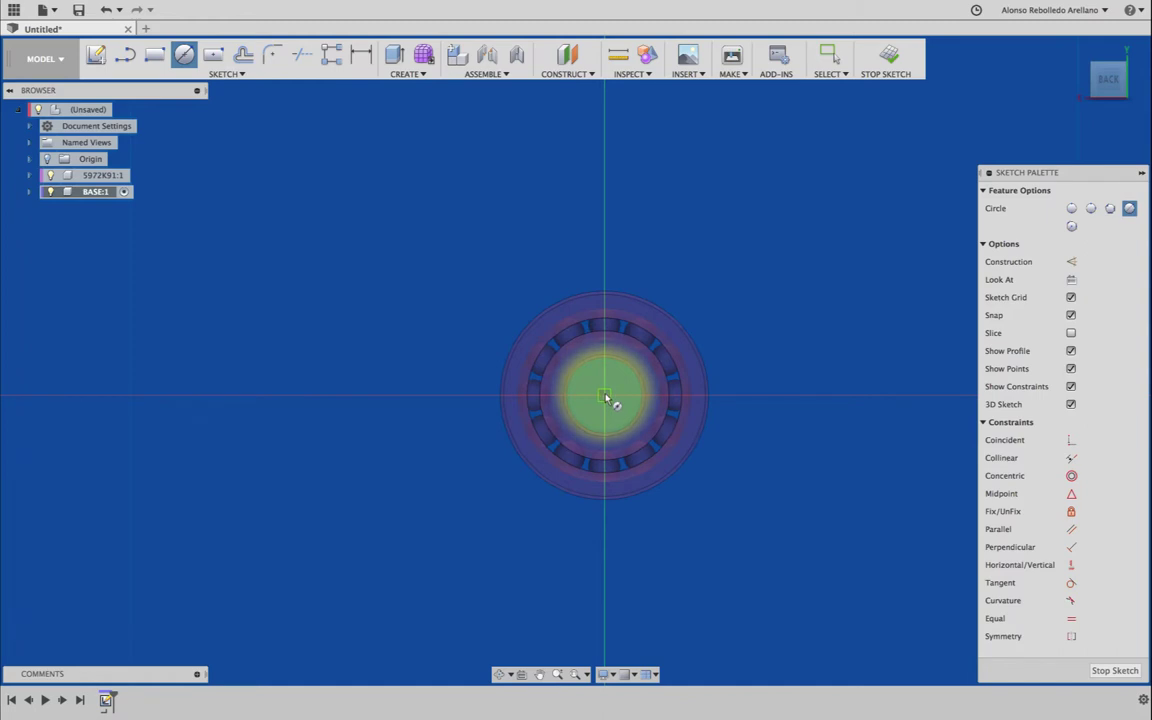
left_click(605, 397)
type("22")
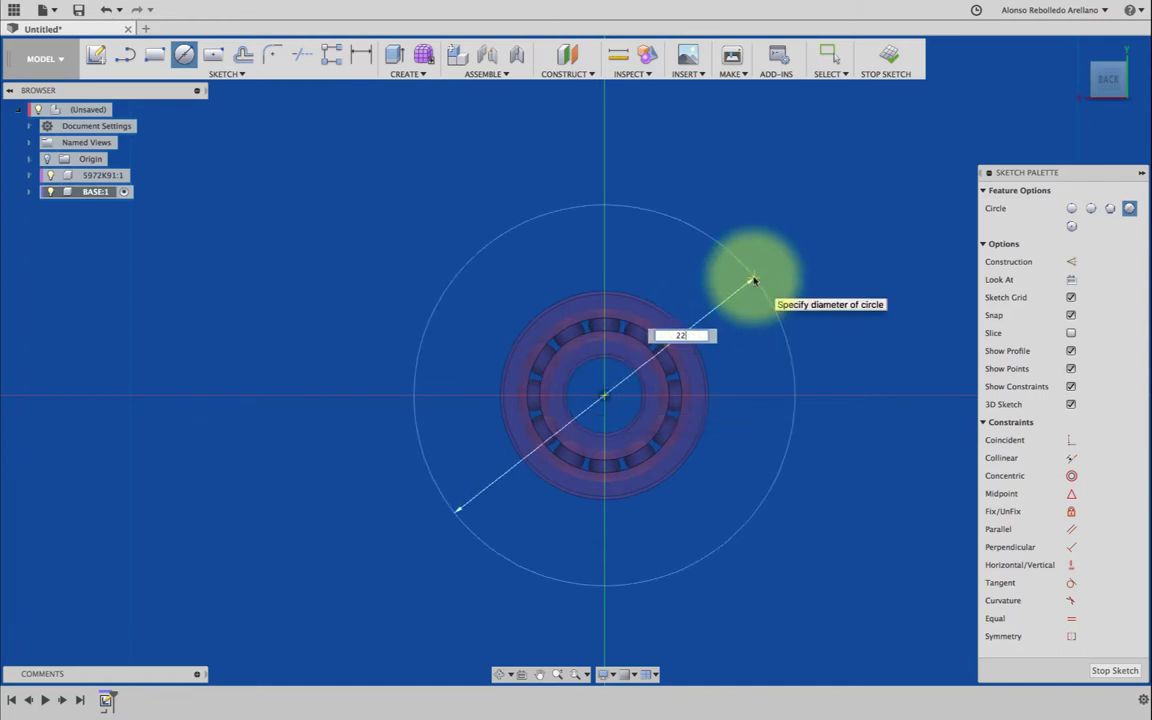
key("Return")
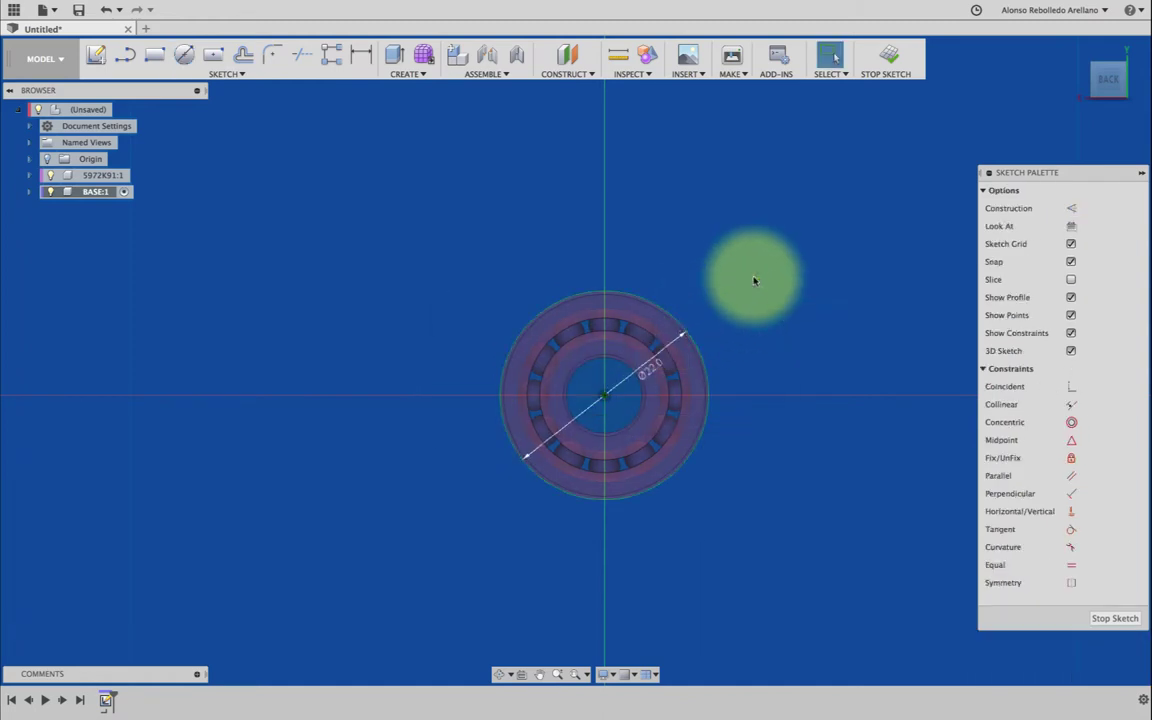
key("c")
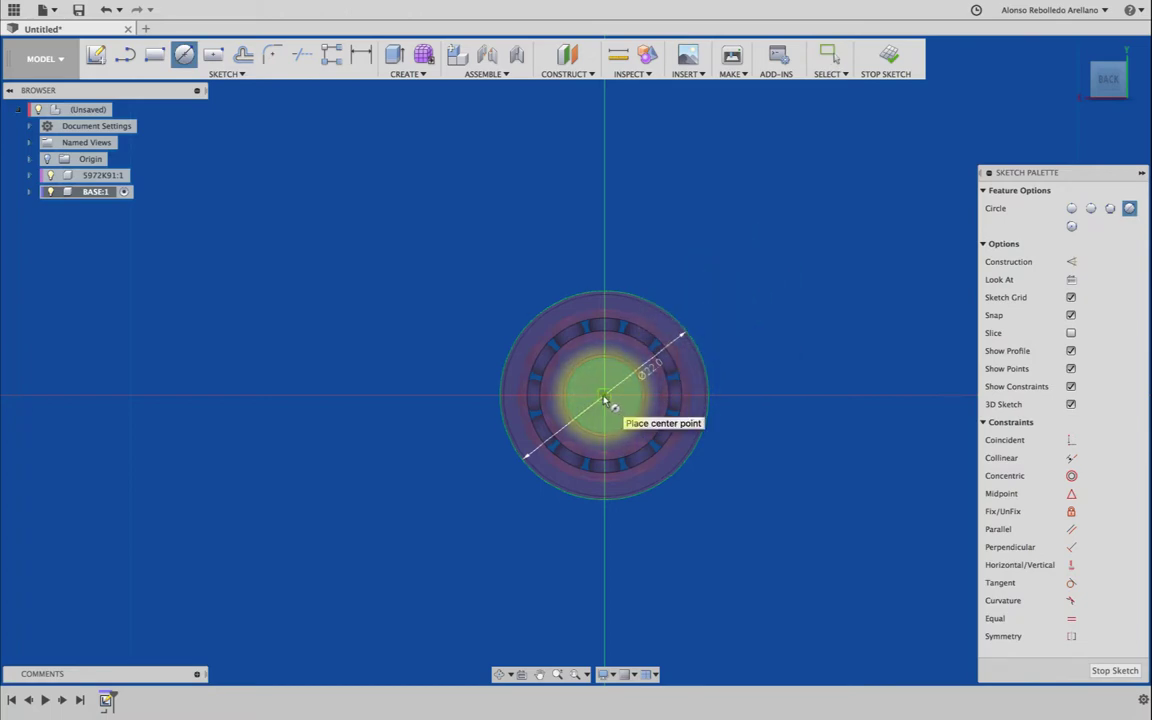
left_click_drag(604, 399, 786, 316)
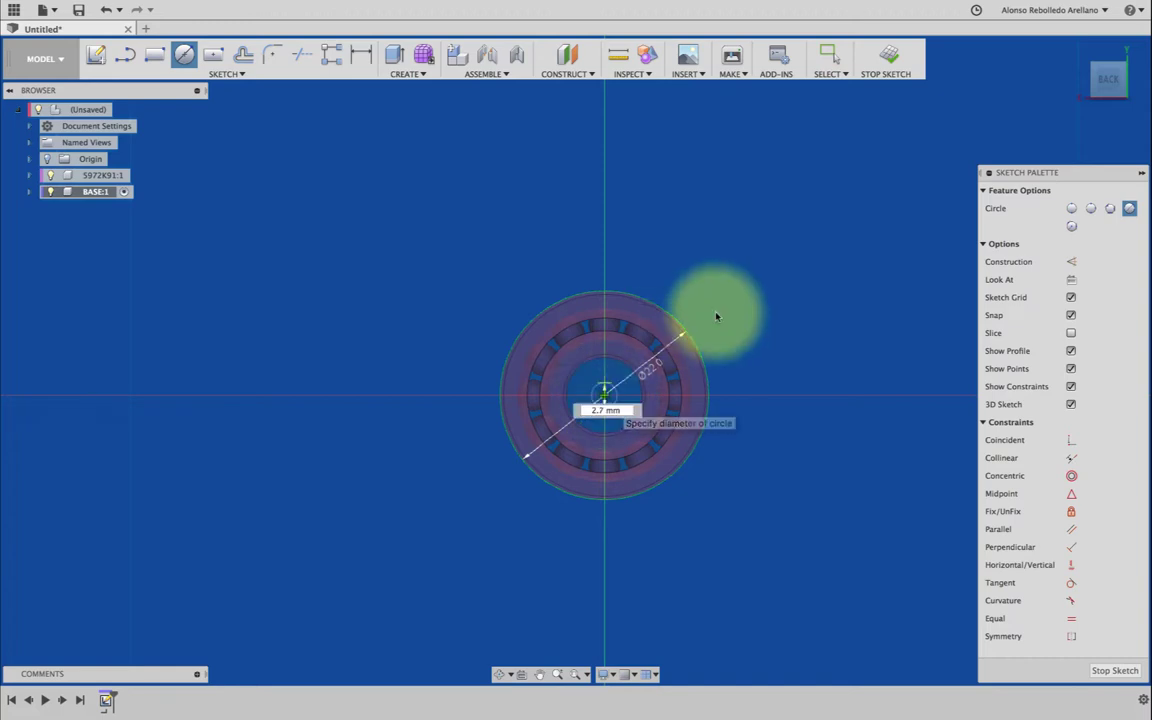
type("0")
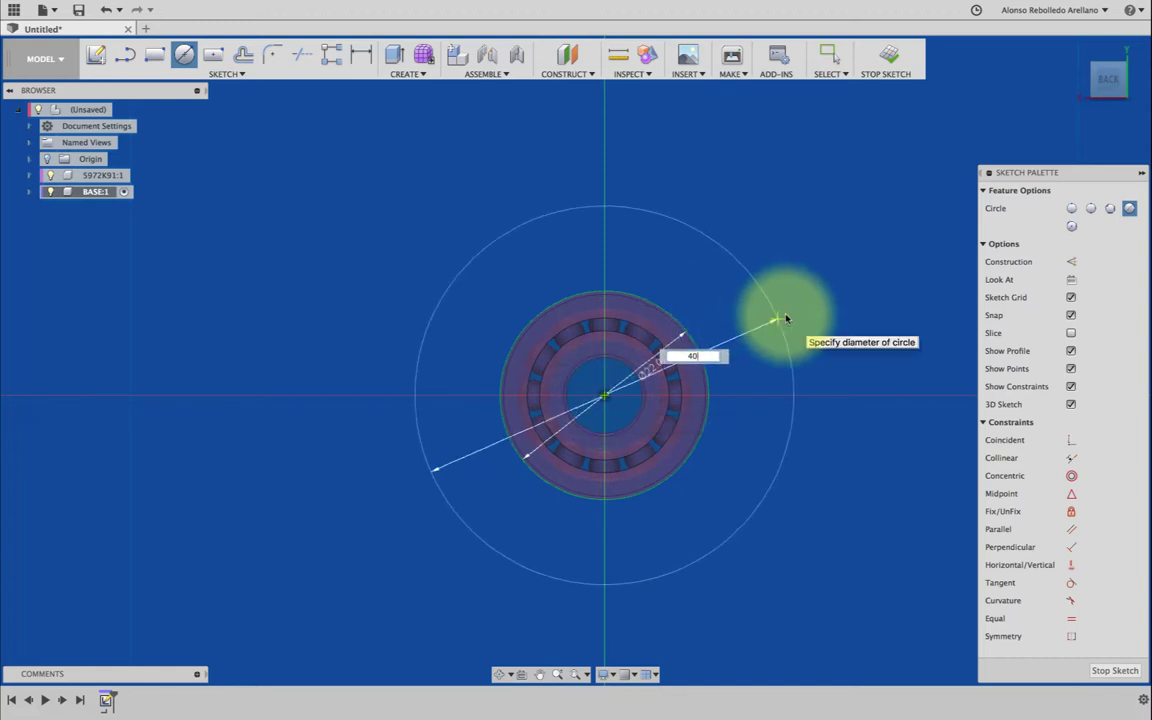
key("Return")
scroll(786, 318, "down", 2)
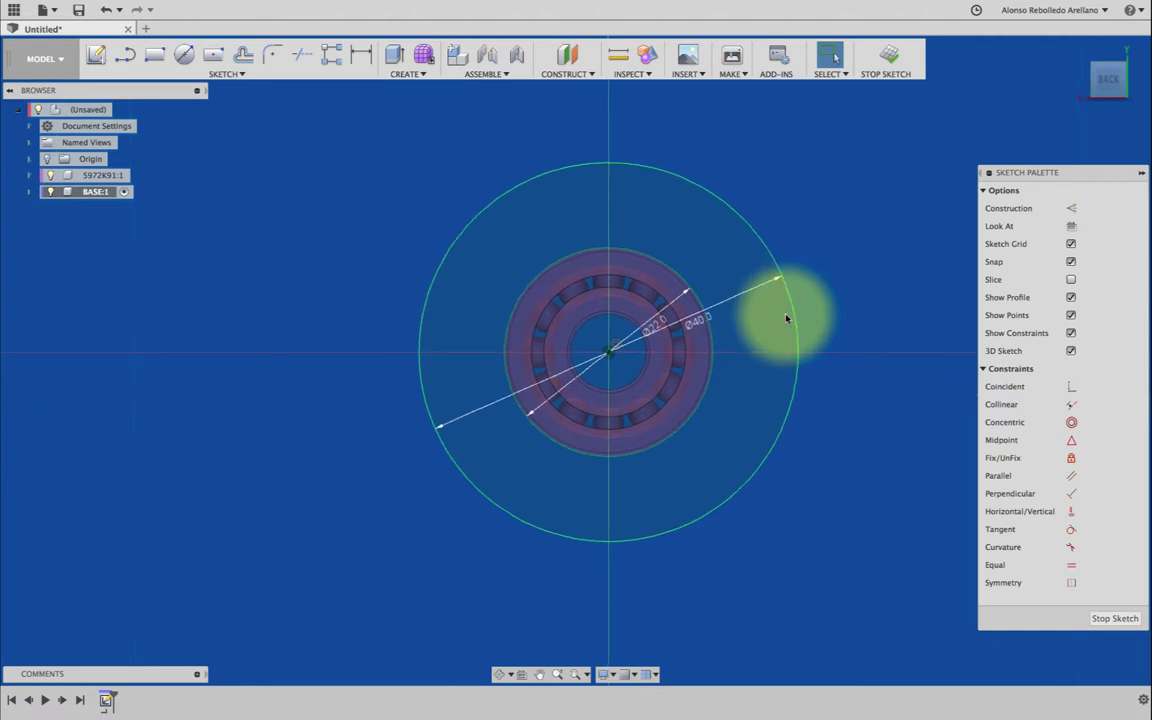
scroll(786, 318, "down", 4)
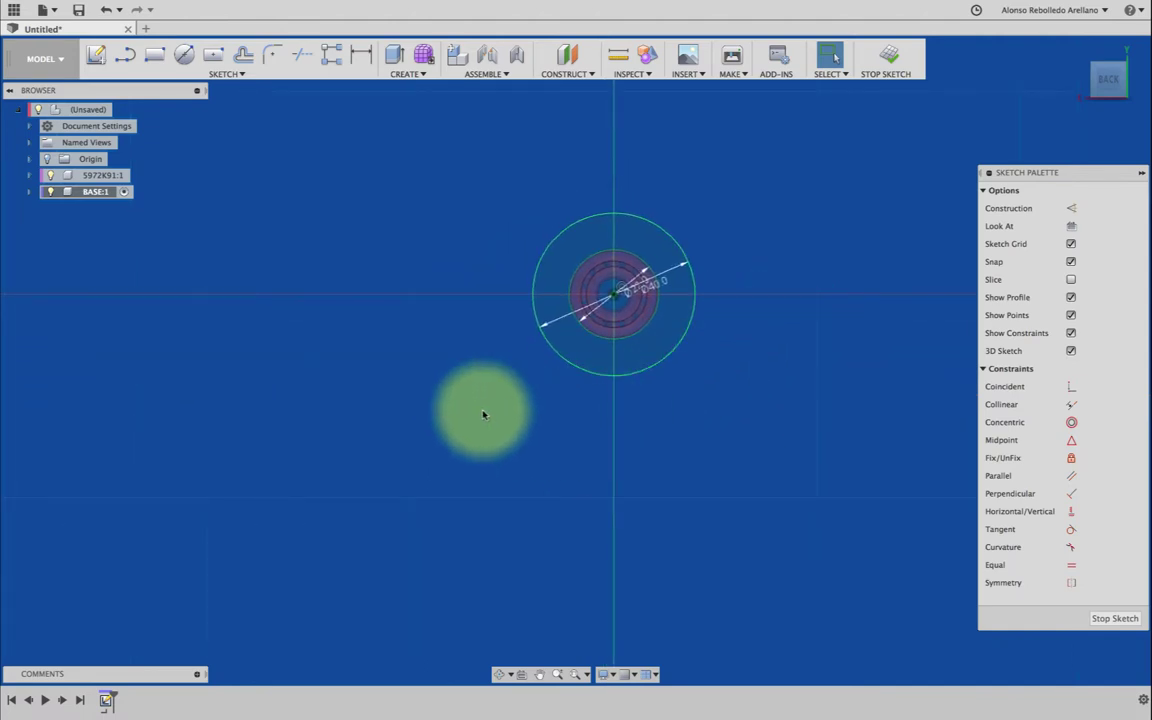
Step: Draw 50 mm vertical legs down from the 40 mm circle's left and right edges
key("l")
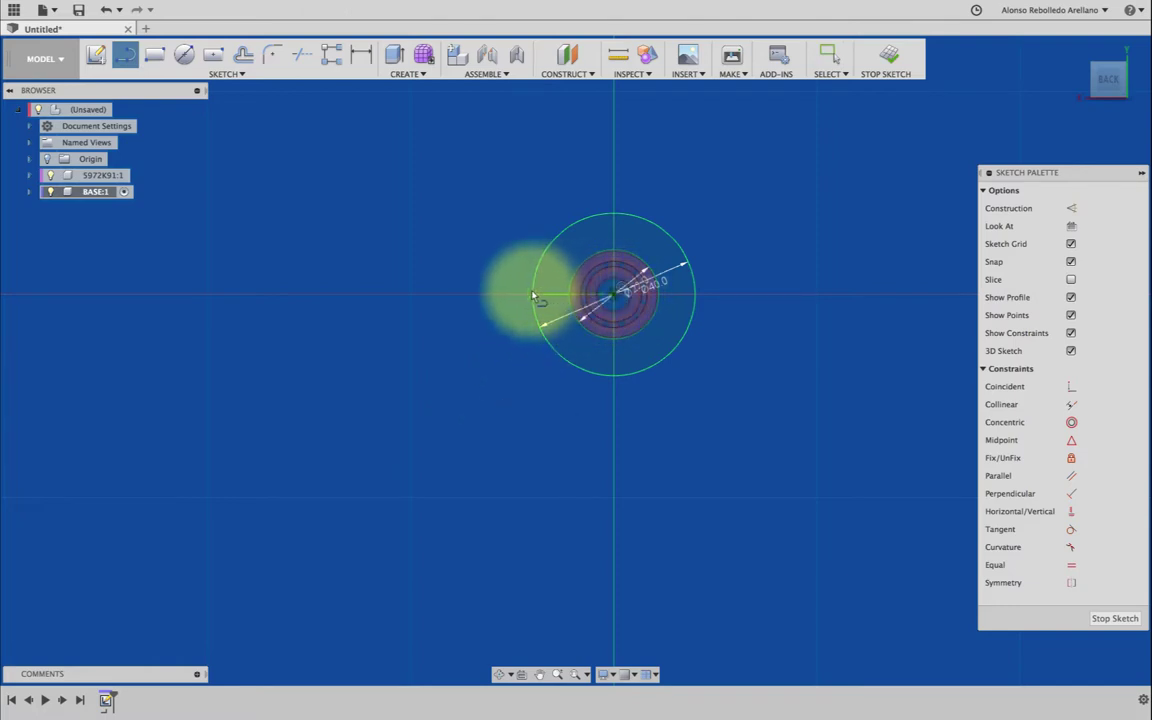
left_click(533, 296)
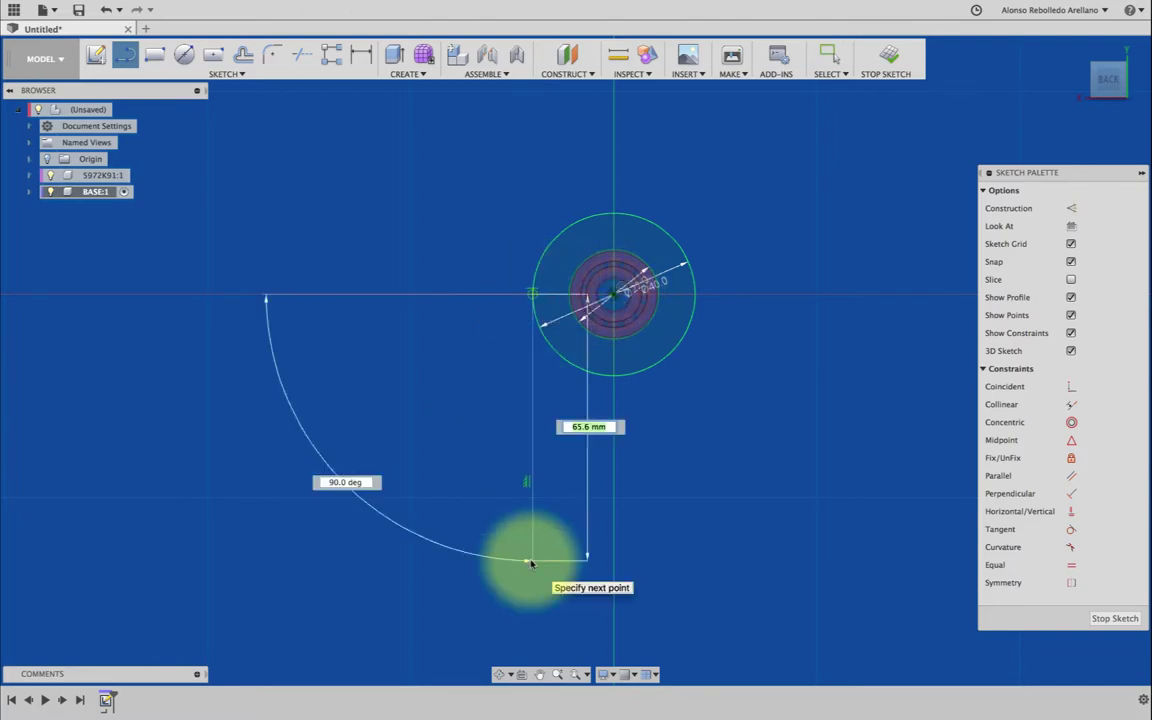
type("50")
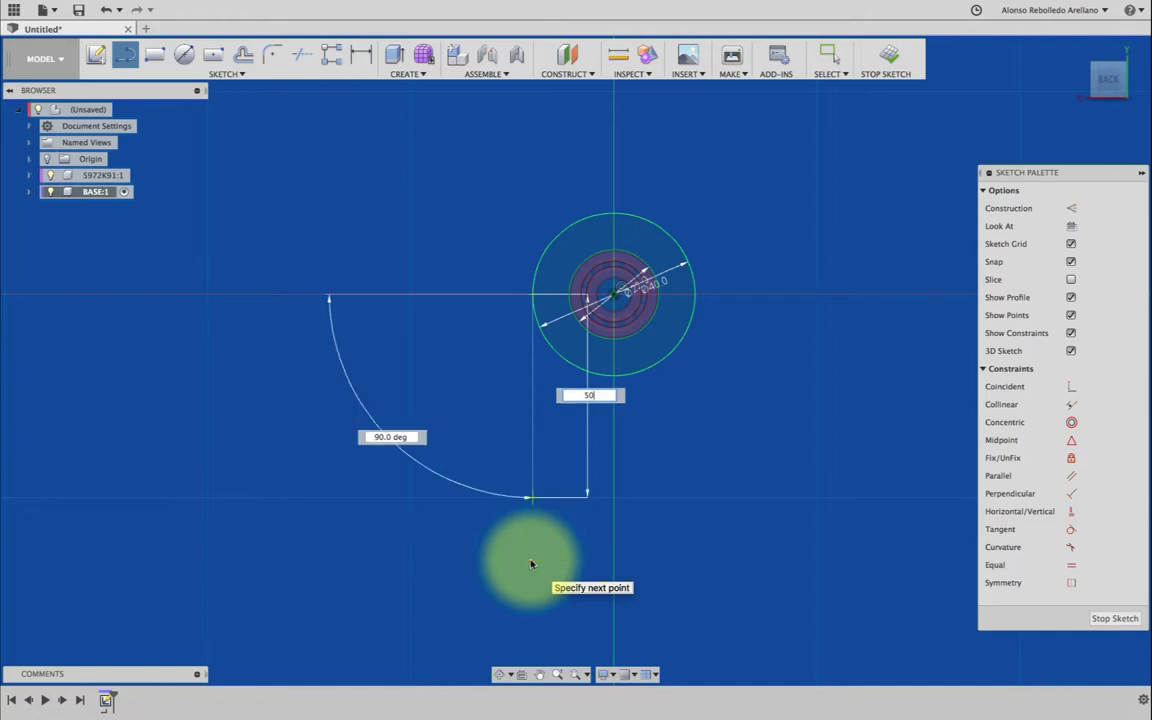
key("Return")
key("Escape")
key("l")
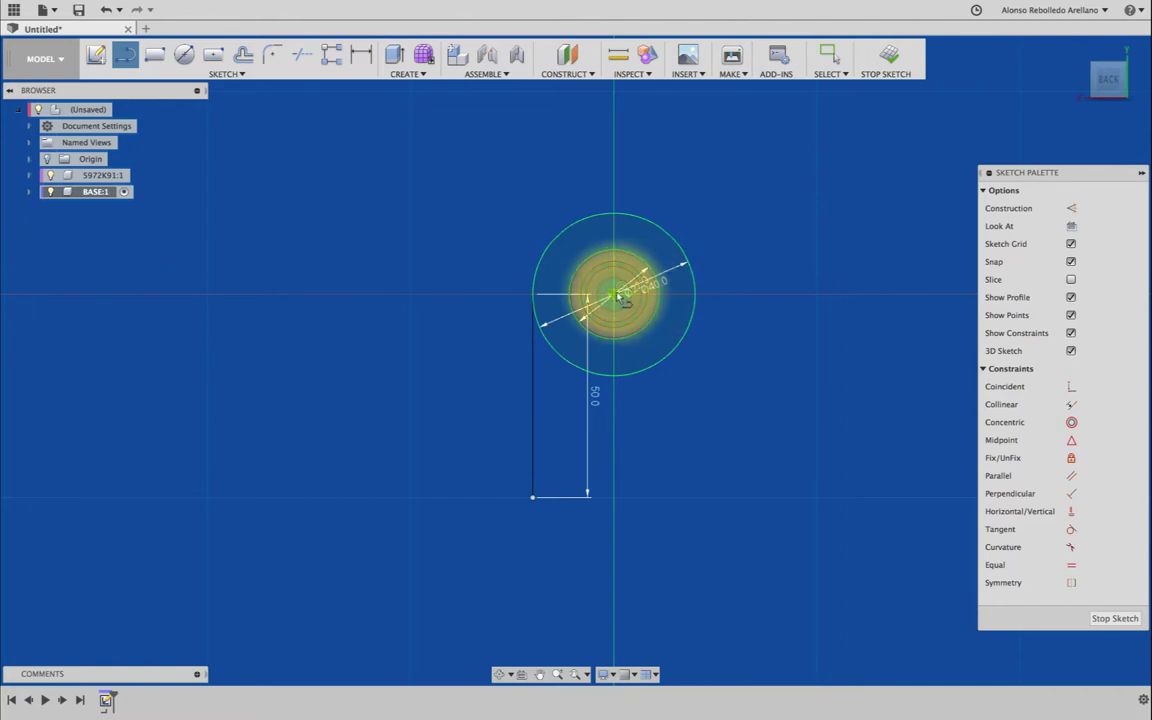
left_click(693, 294)
left_click_drag(690, 346, 695, 517)
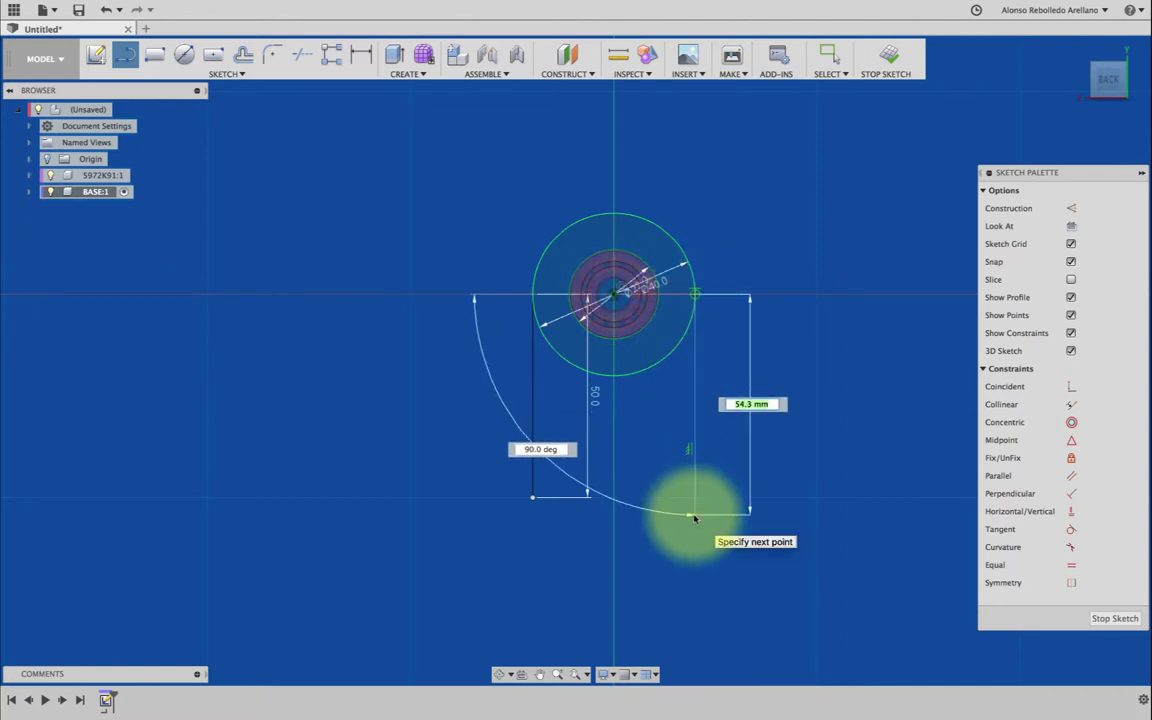
key("Return")
key("Escape")
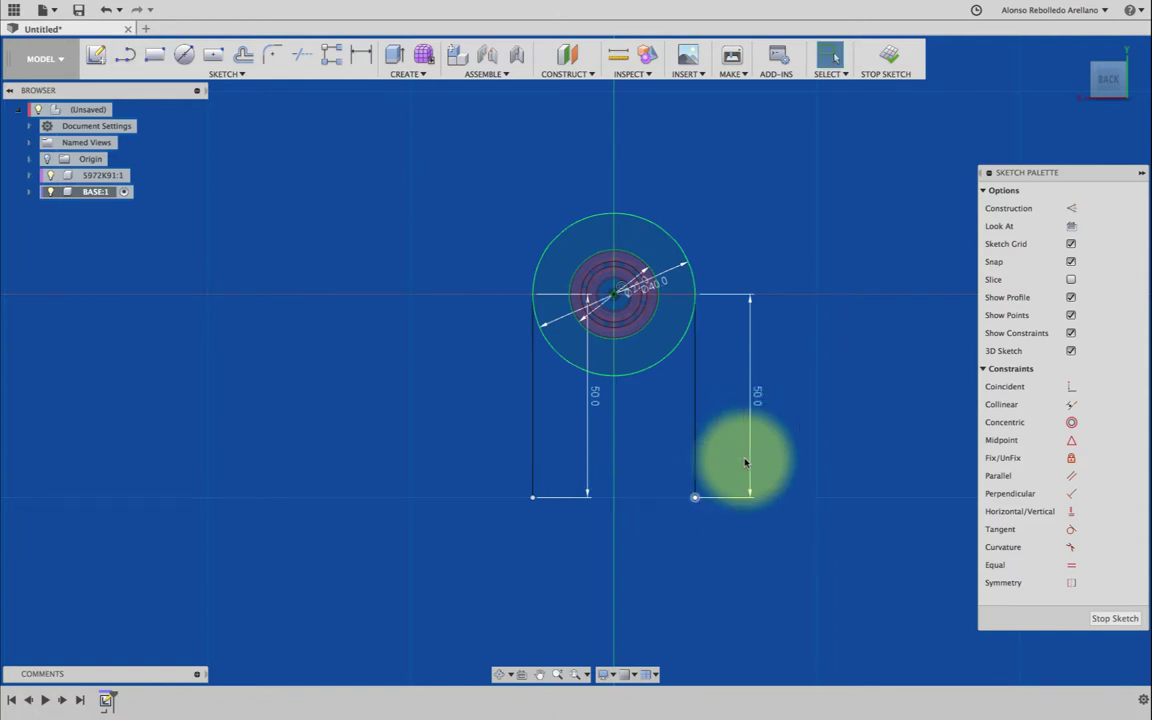
Step: Trim away the lower half of the 40 mm circle
key("t")
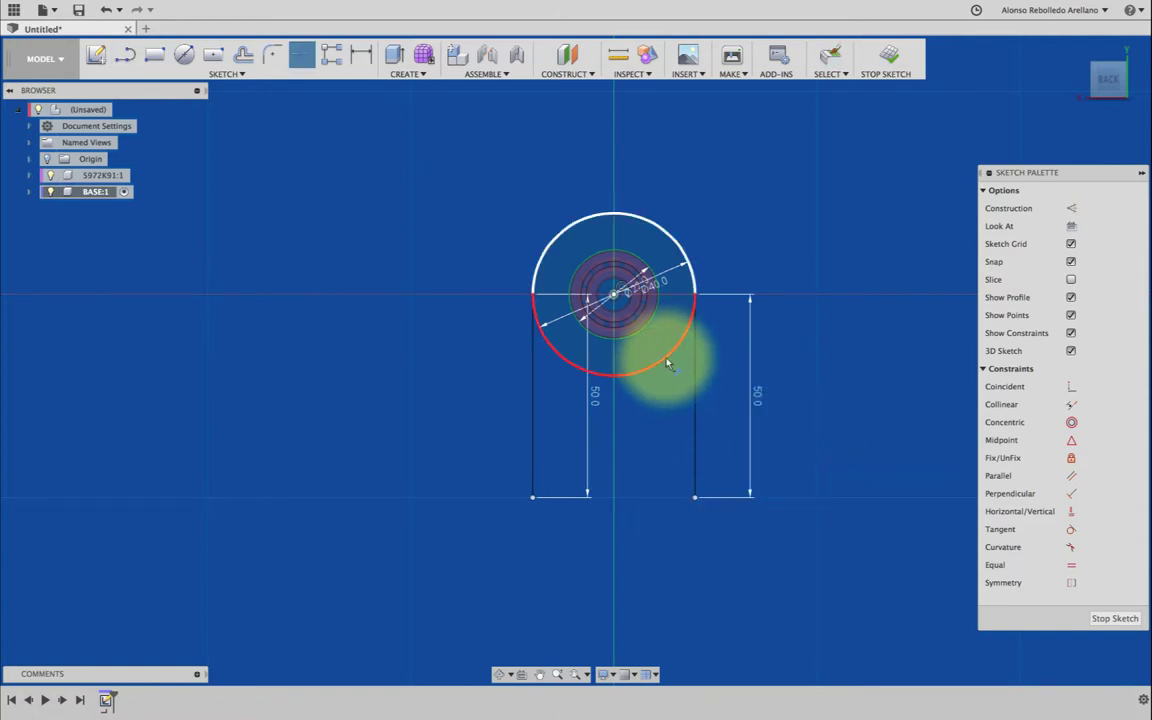
left_click(668, 363)
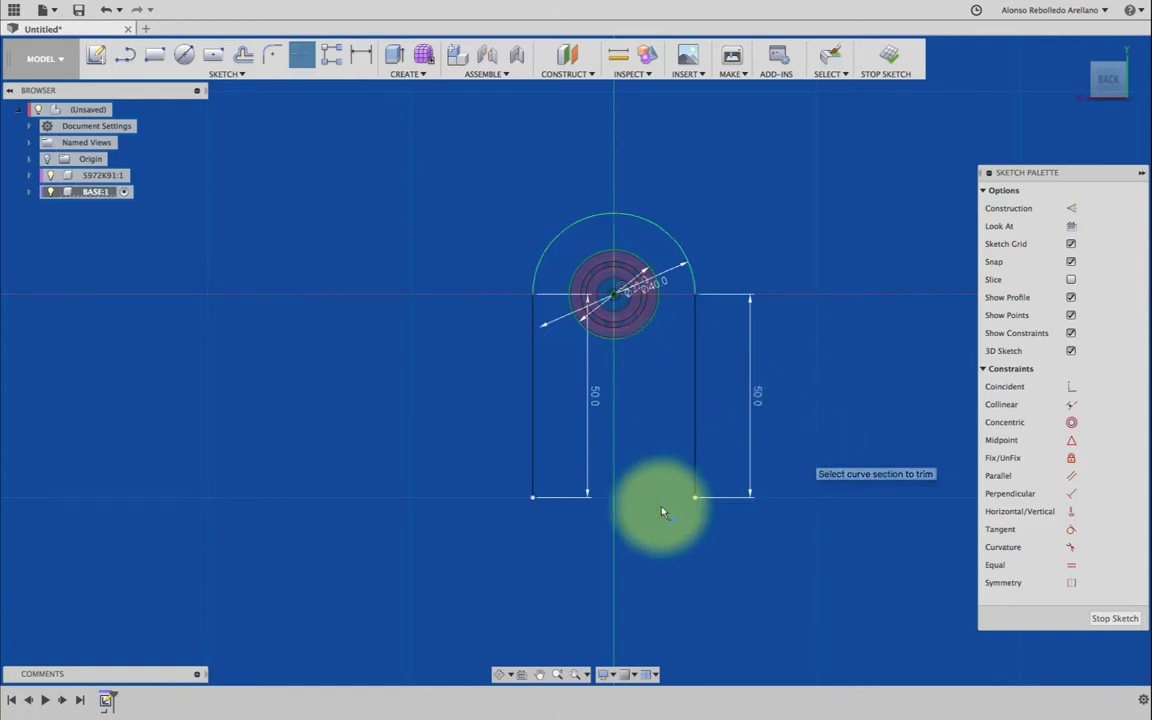
left_click(495, 506)
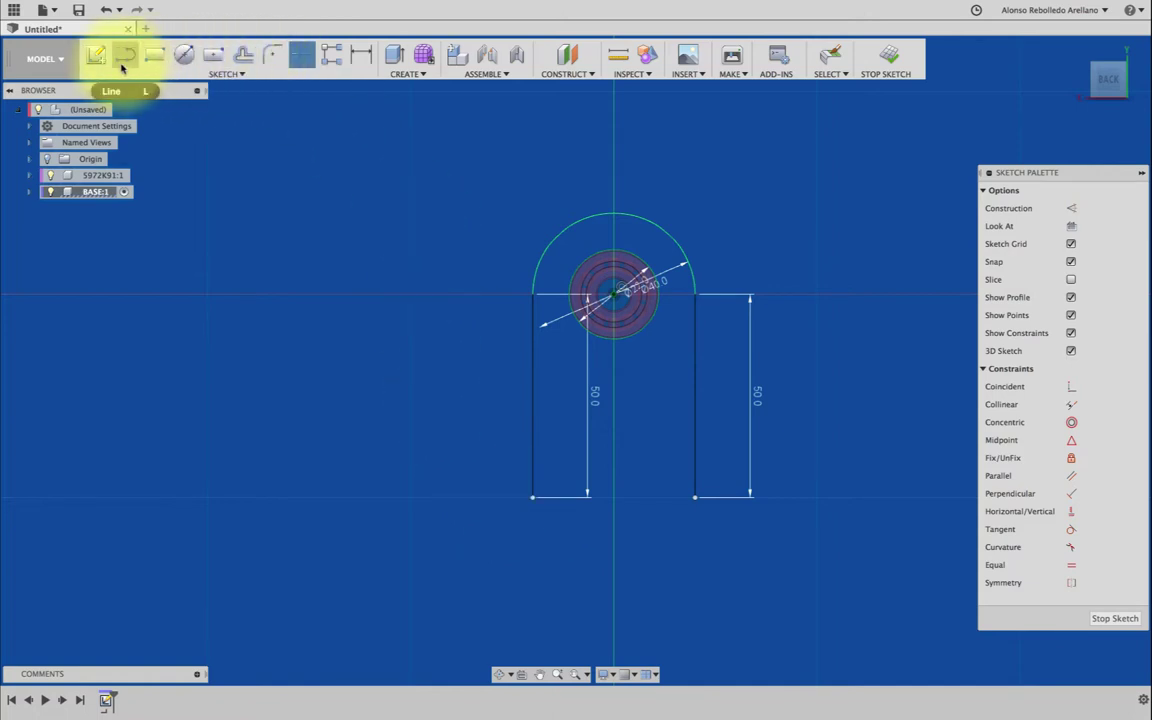
Step: Draw a 20 mm foot line leftward from the left leg's bottom, then select the top arc
left_click(125, 54)
left_click(532, 496)
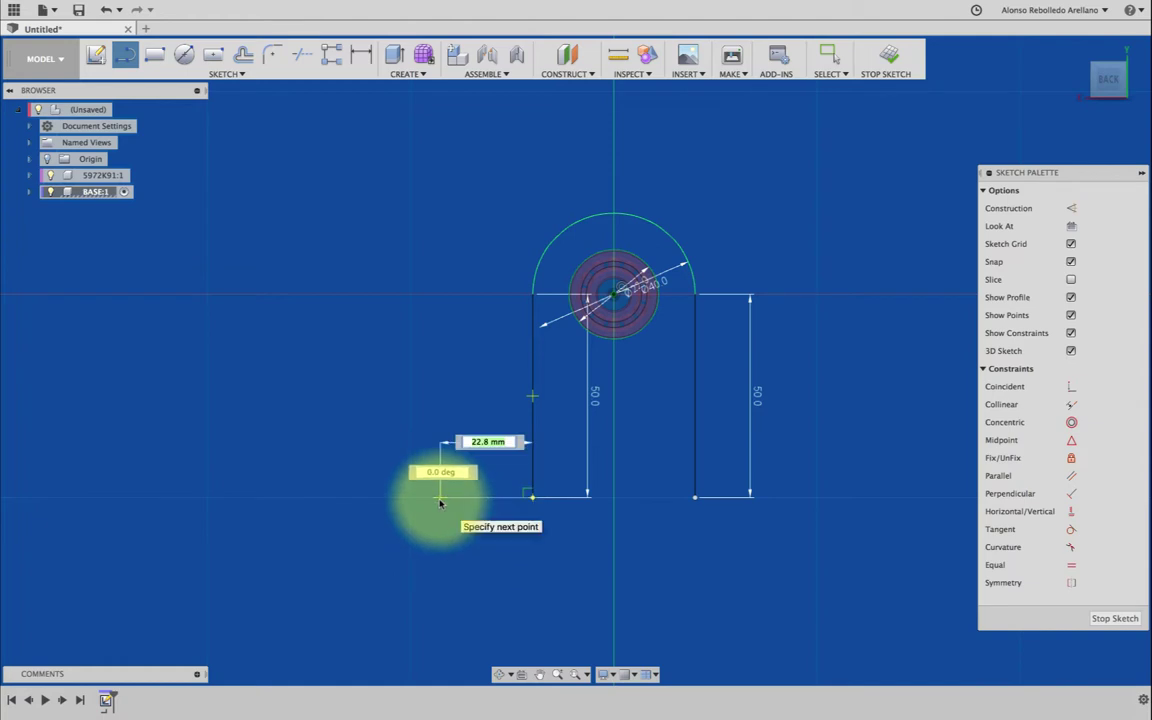
type("20")
key("Return")
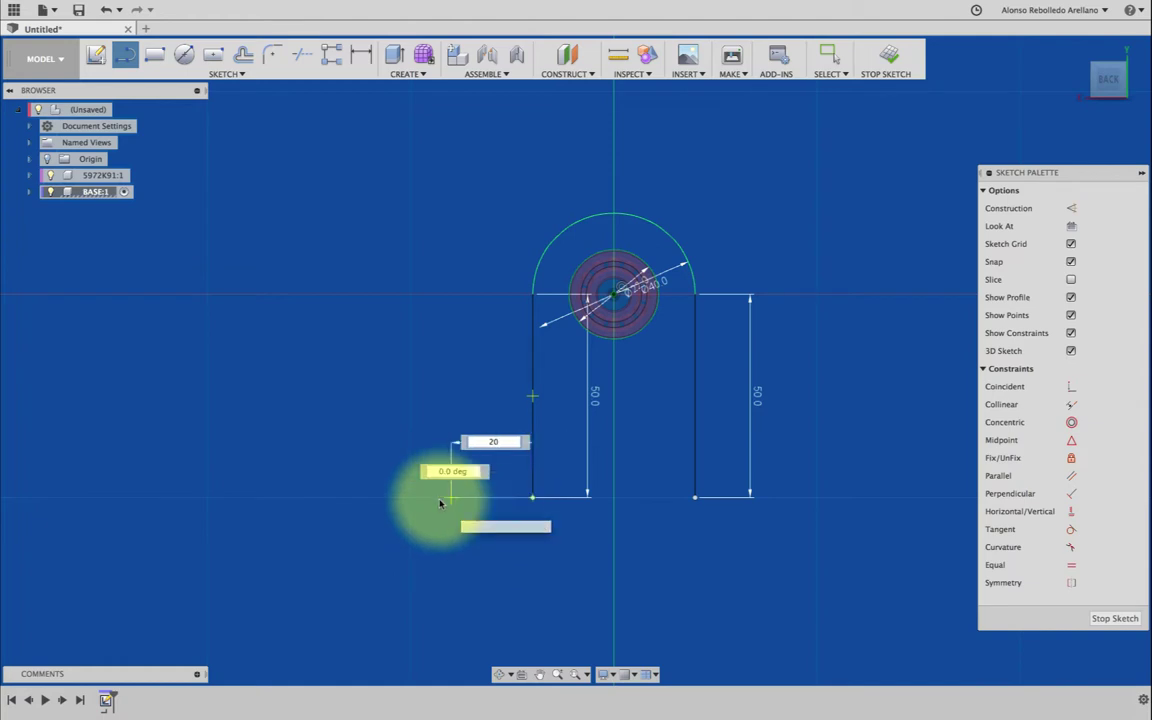
key("Escape")
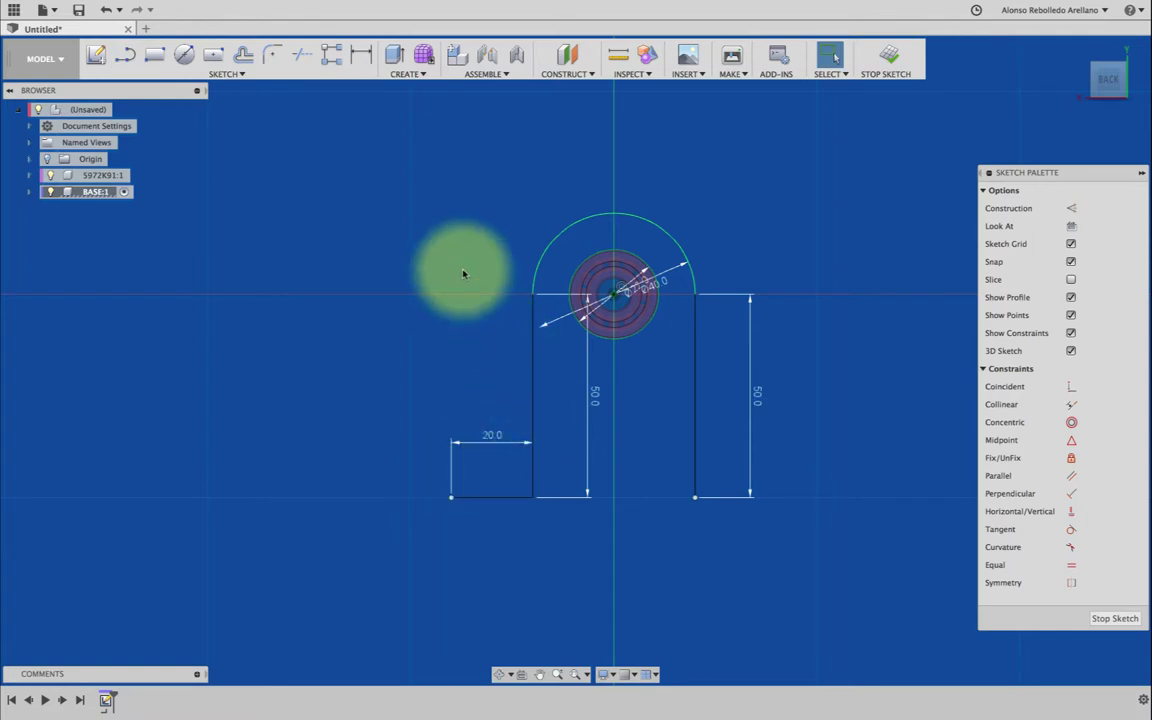
left_click(547, 247)
Step: Try mirroring the arc and both legs across the 20 mm foot line
left_click(532, 391)
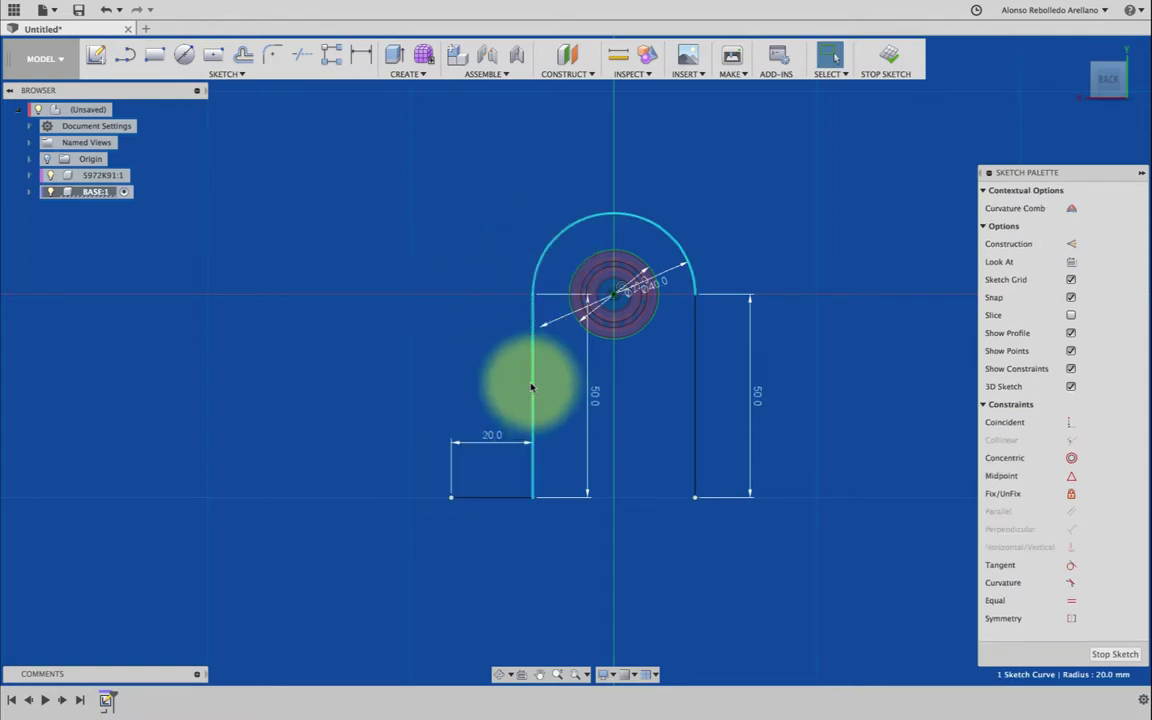
left_click(696, 402)
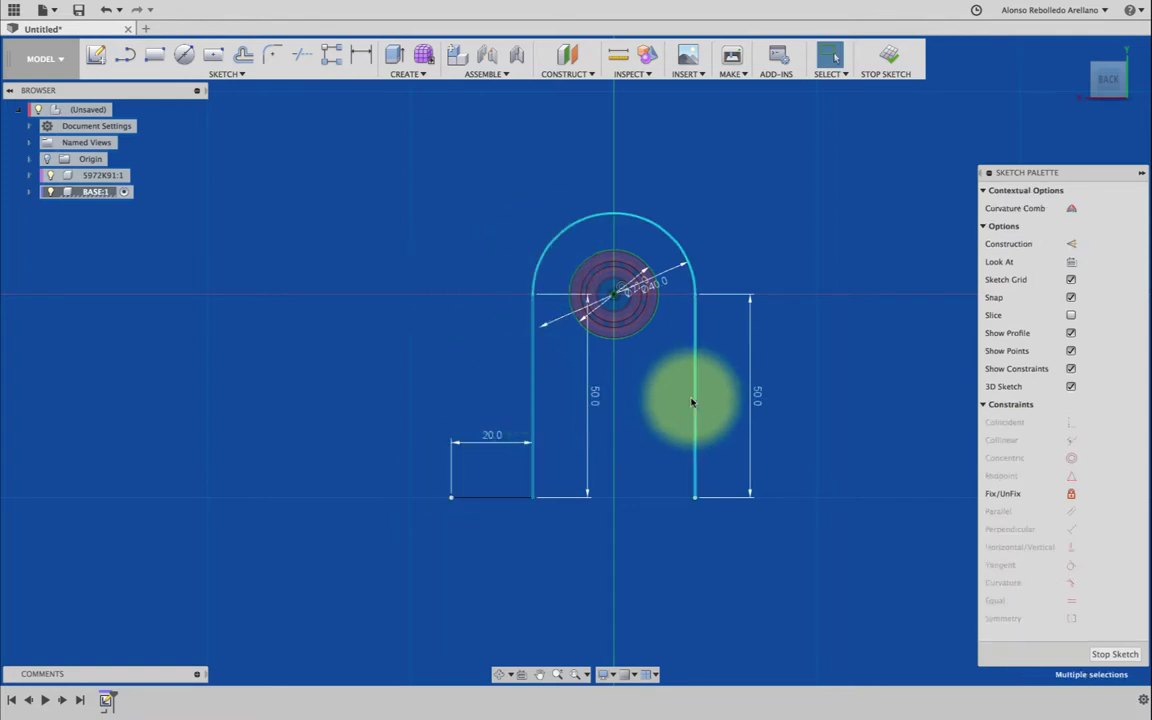
left_click(228, 74)
left_click(292, 348)
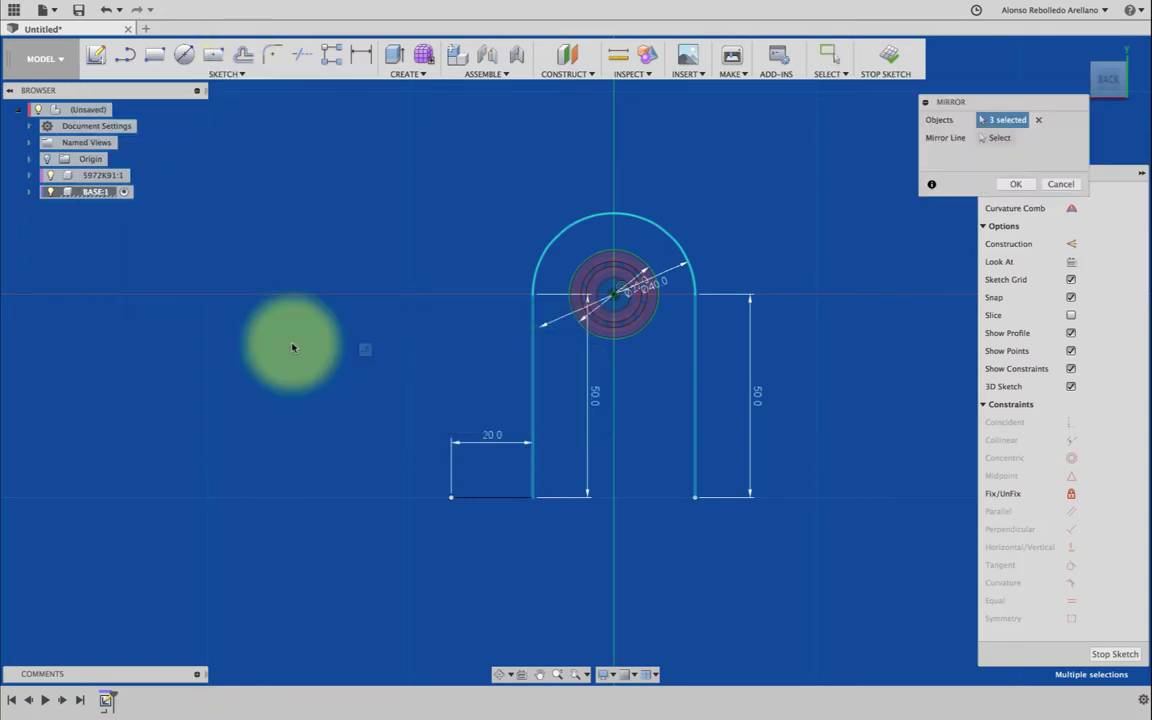
left_click(997, 137)
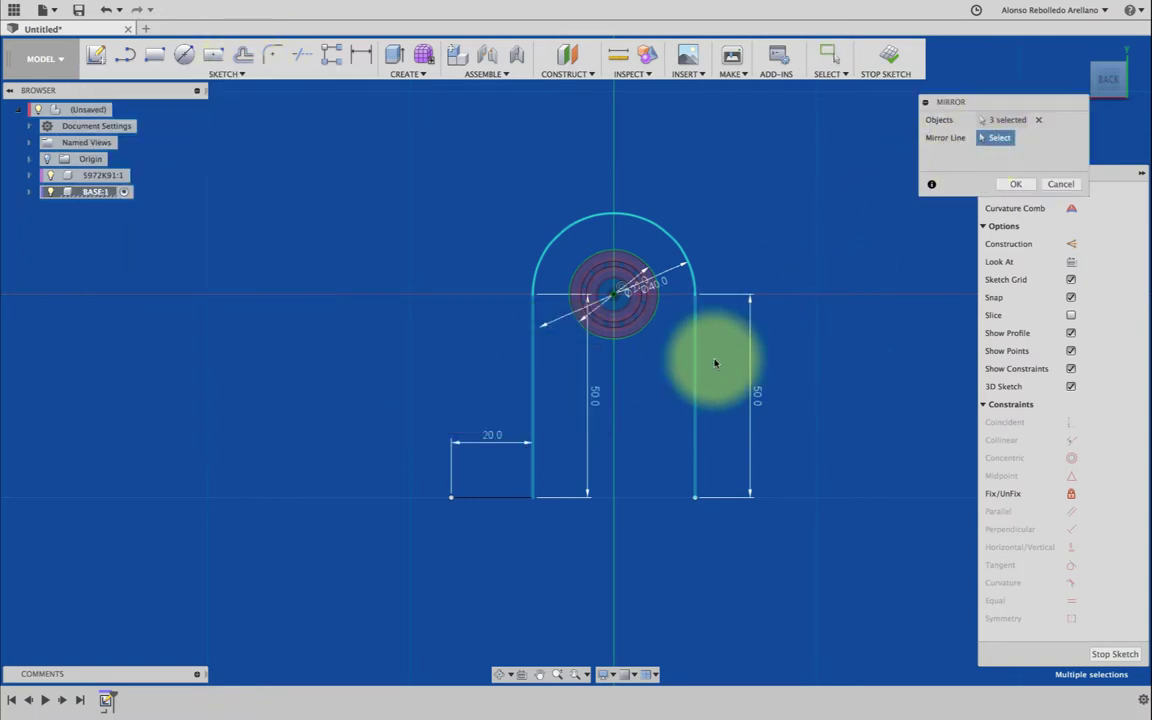
left_click(499, 497)
left_click(1015, 184)
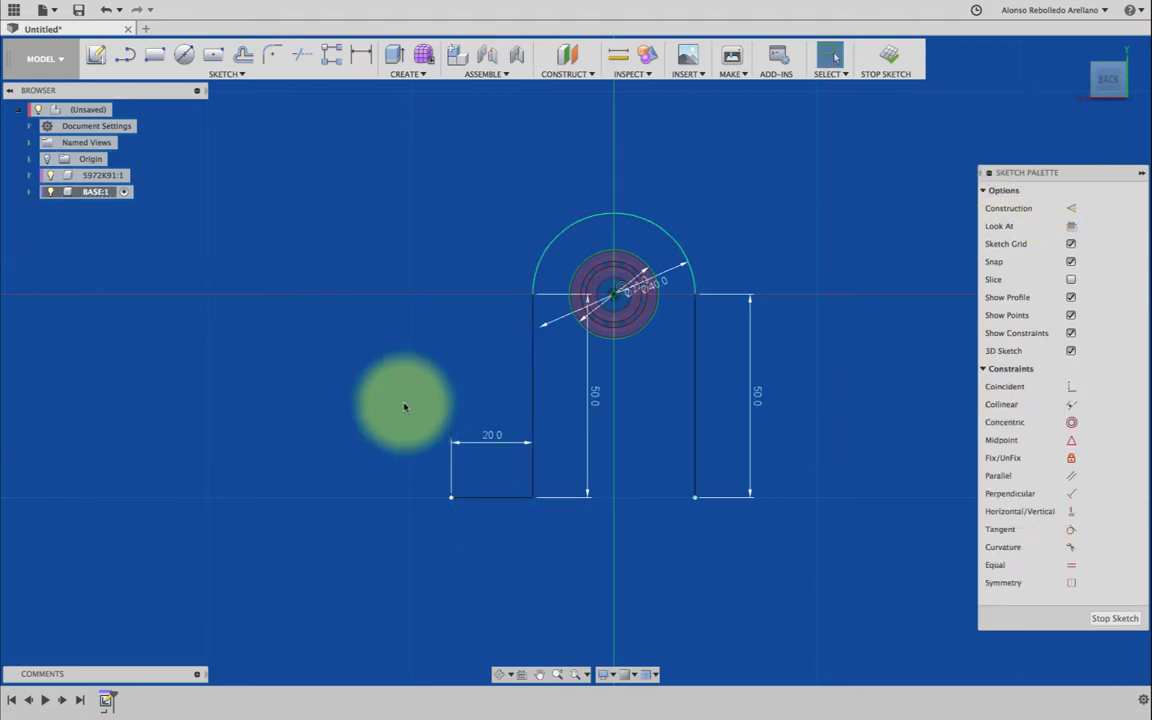
Step: Draw a vertical construction line crossing the outer end of the 20 mm foot
key("l")
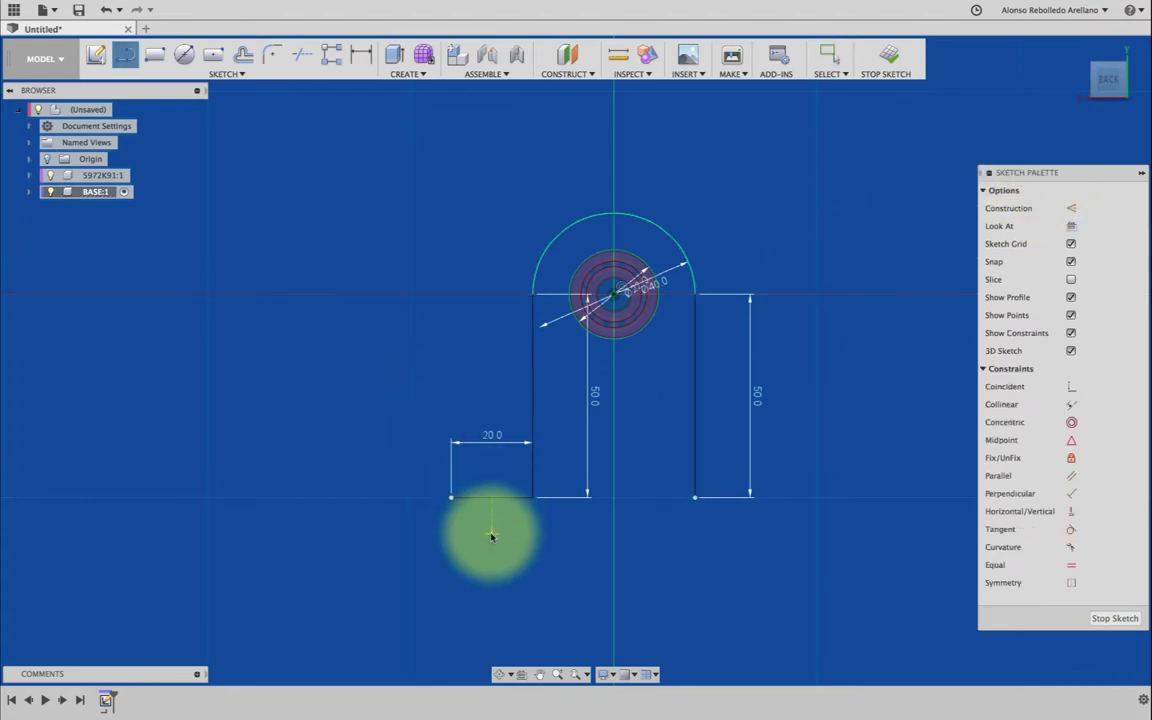
left_click(491, 534)
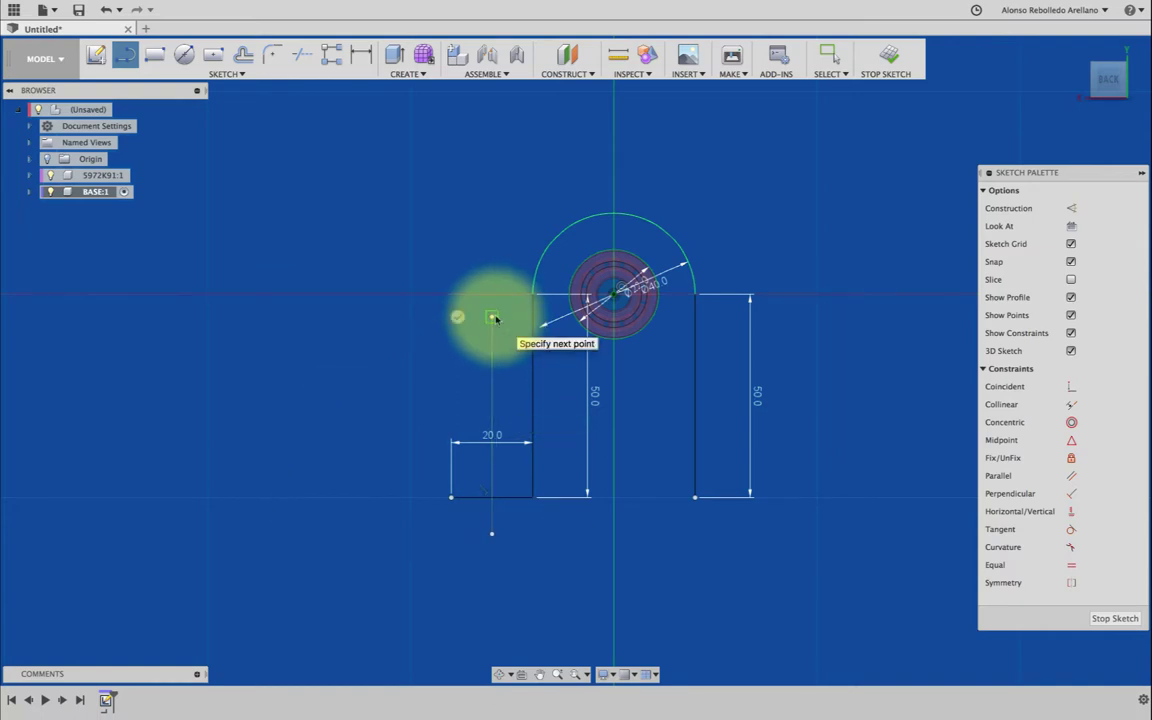
left_click(491, 318)
key("Escape")
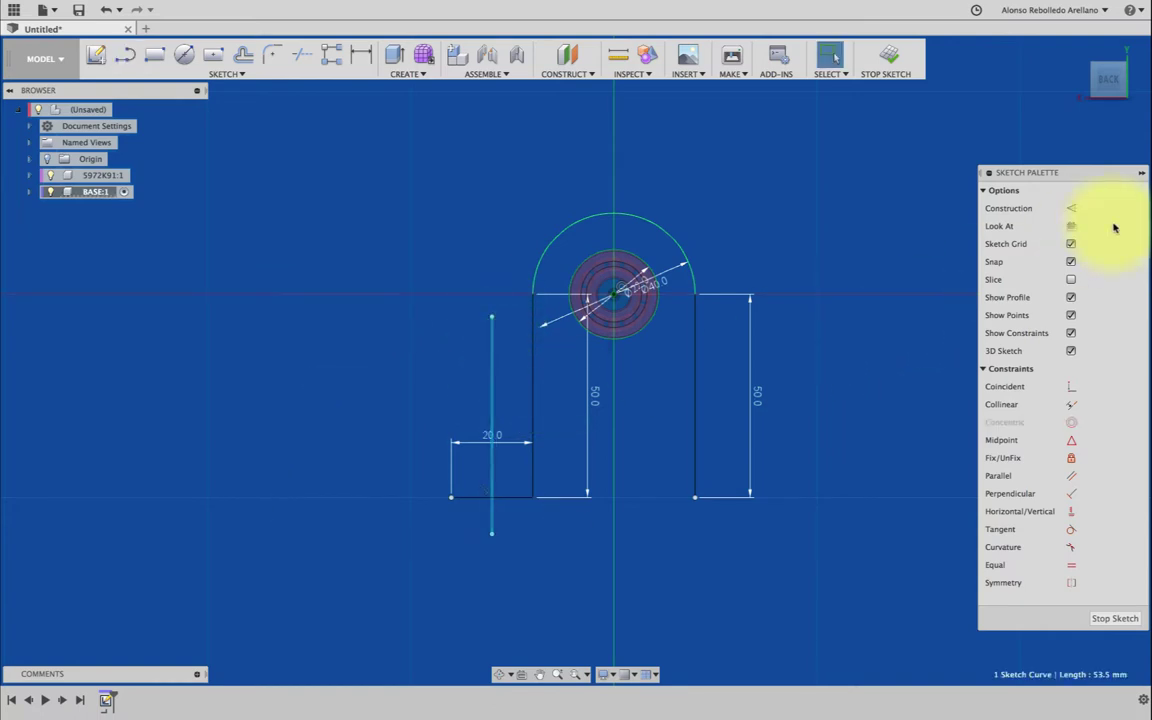
left_click(1076, 210)
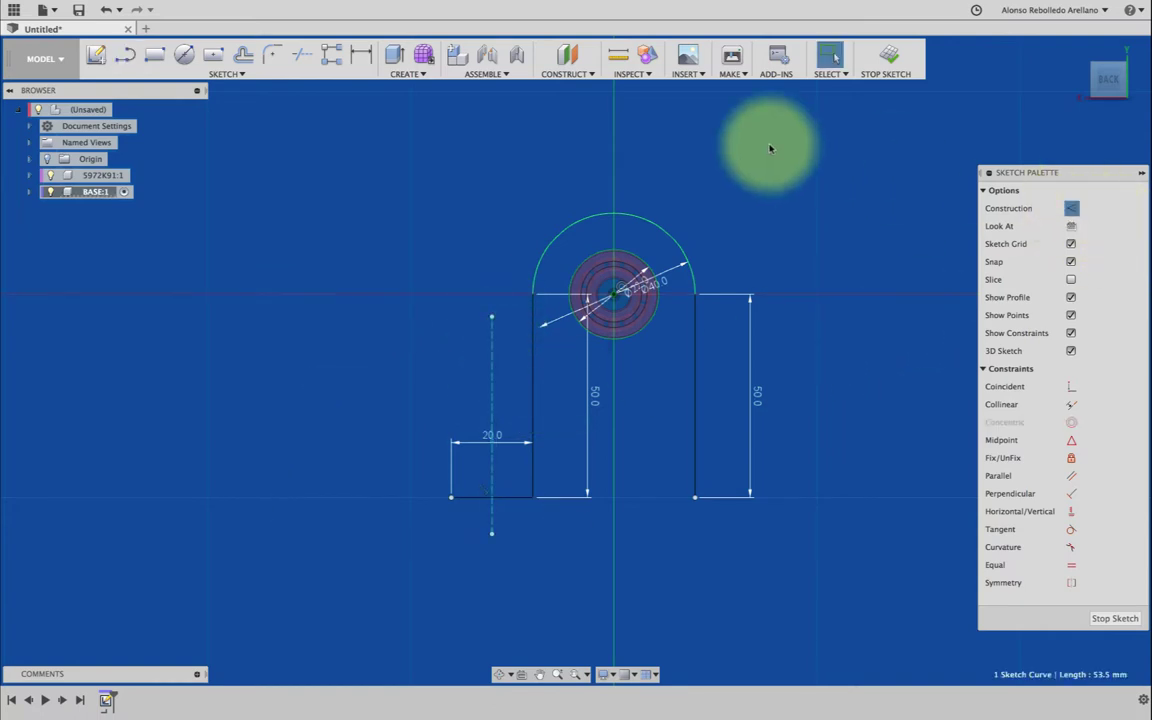
Step: Start a second mirror of both legs, accidentally toggle Construction, then cancel it
left_click(240, 74)
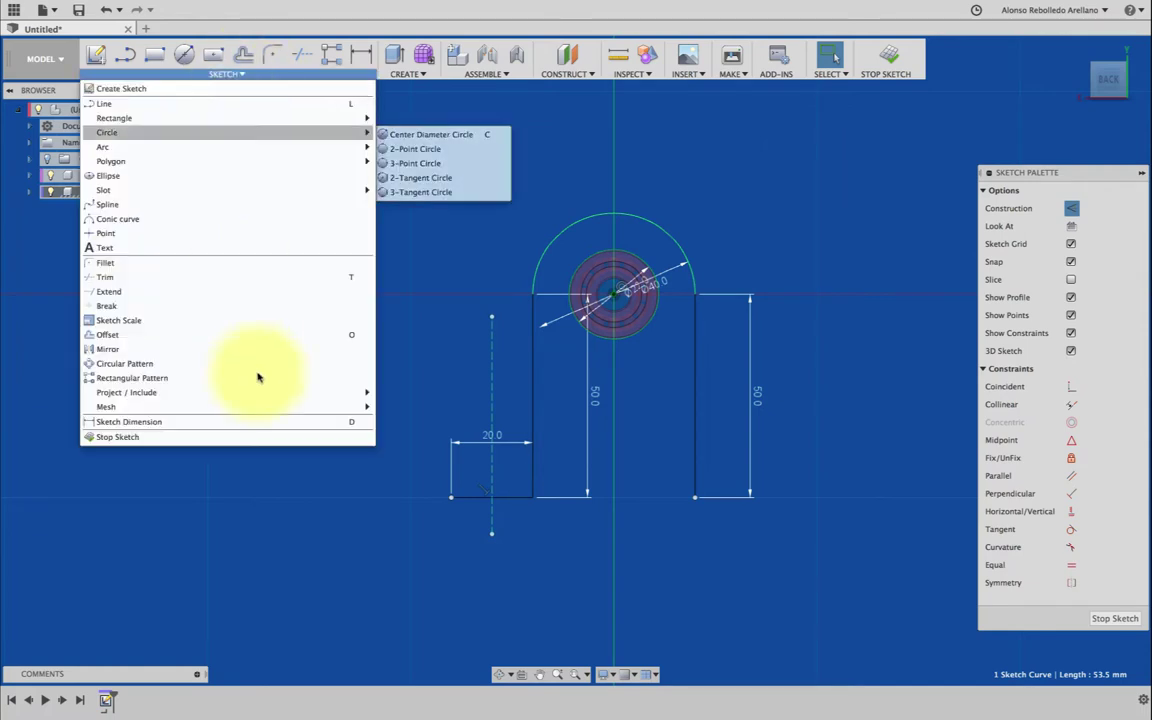
left_click(312, 349)
left_click(530, 336)
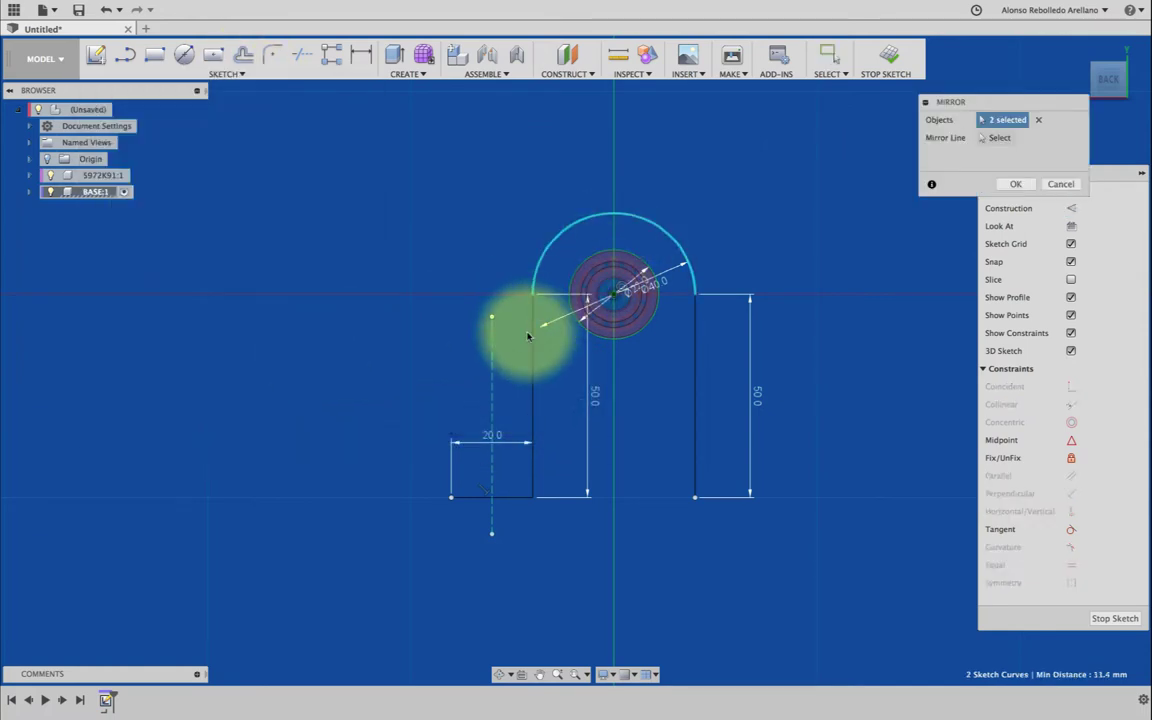
left_click(696, 345)
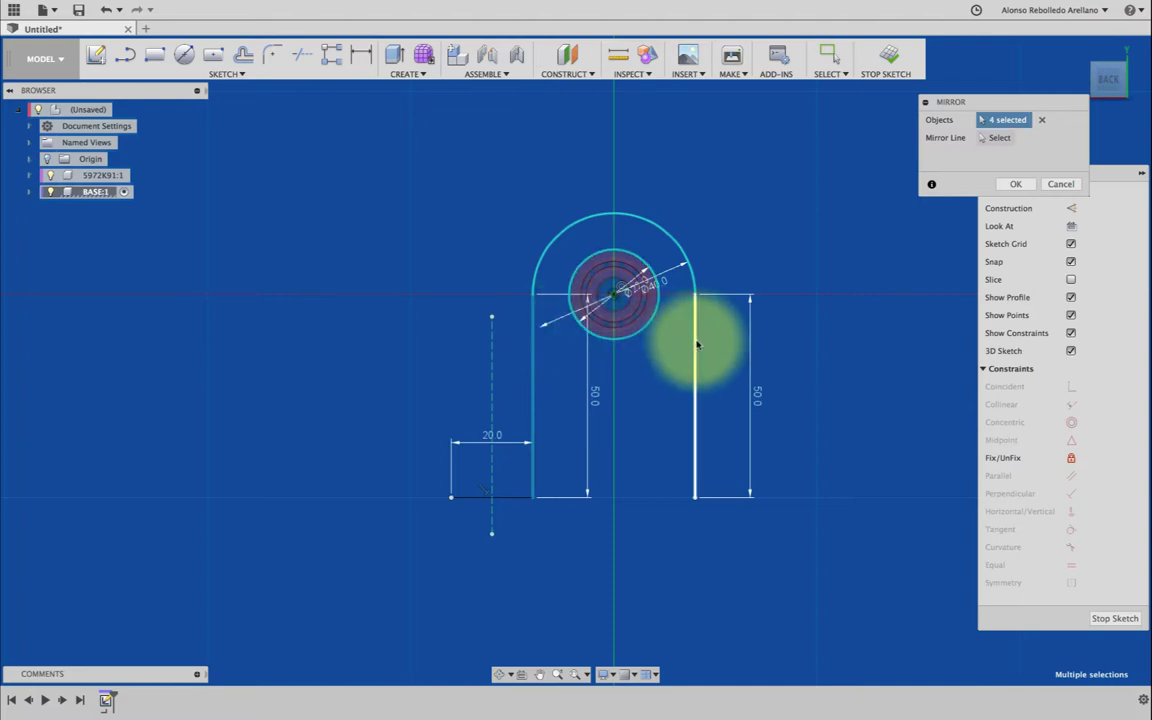
left_click(985, 140)
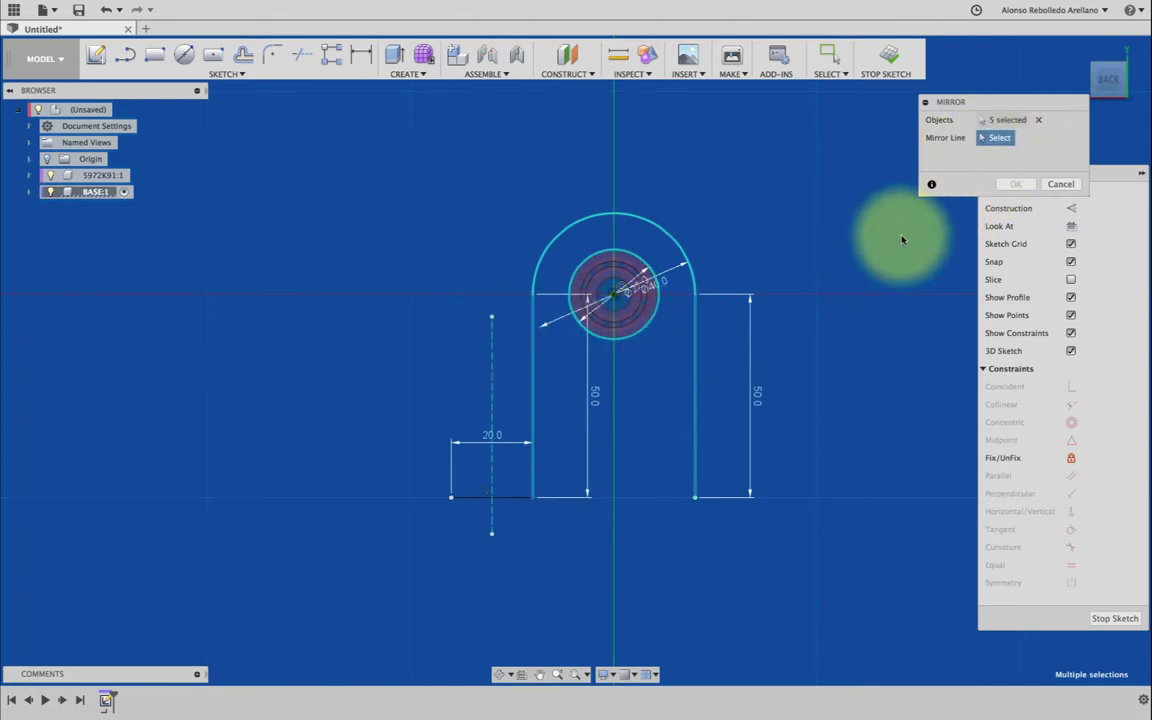
left_click(1001, 184)
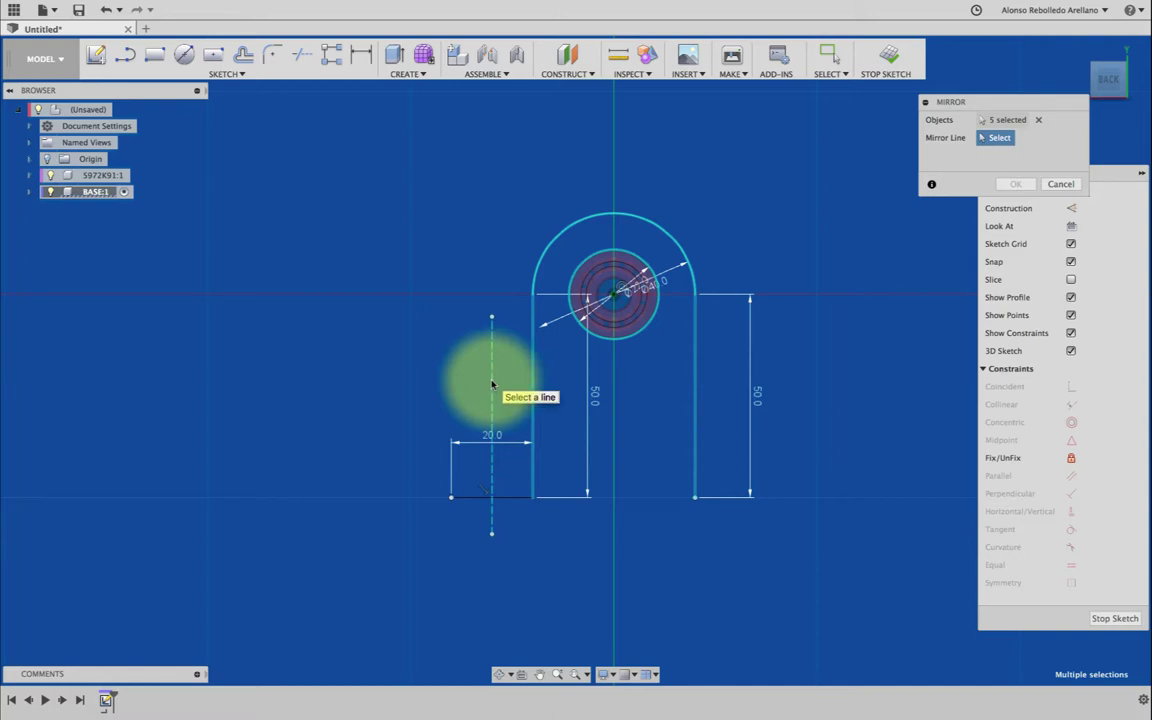
left_click(1072, 208)
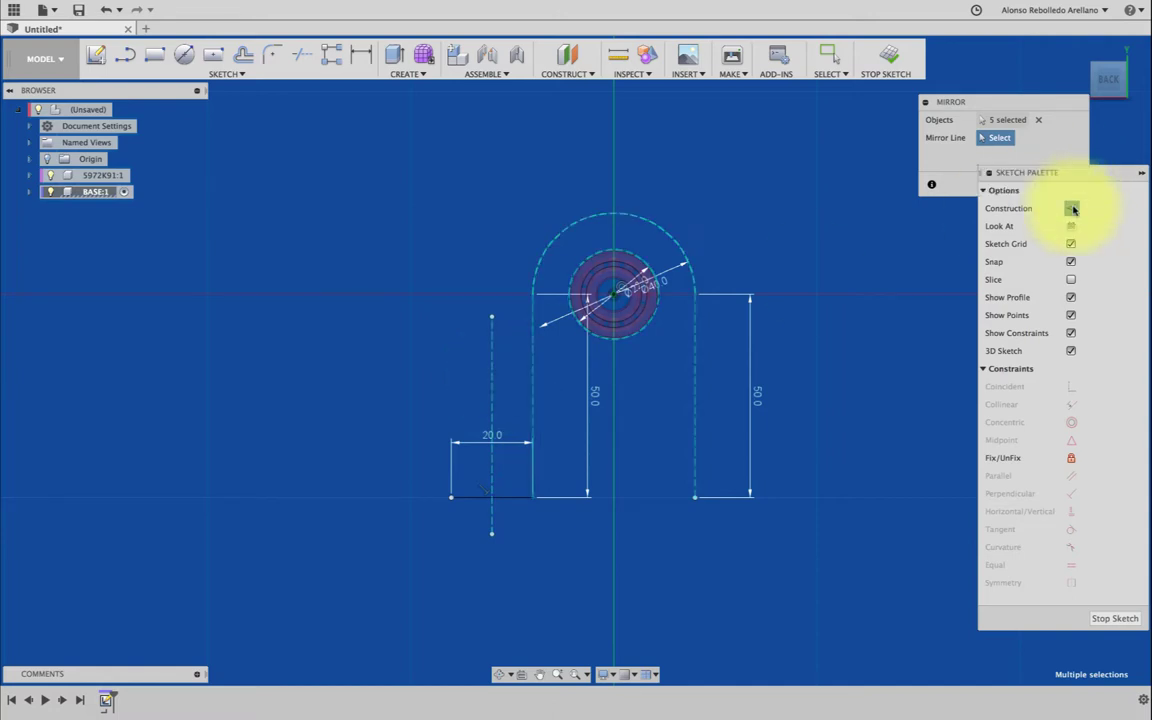
key("Escape")
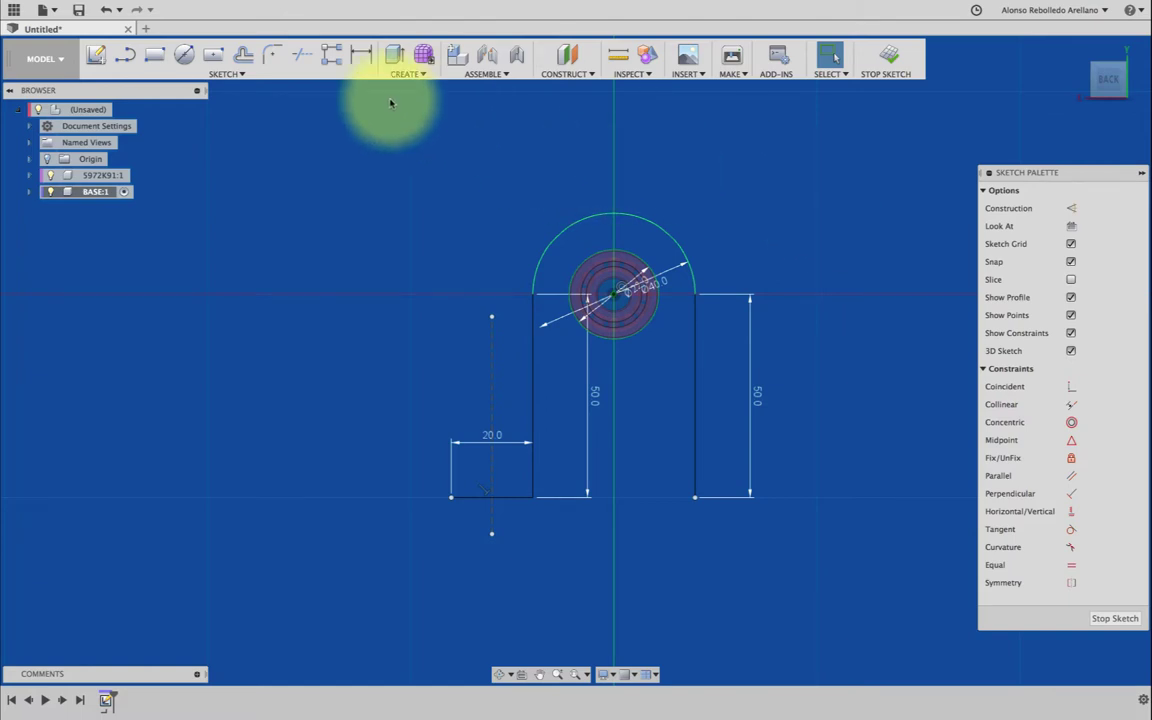
Step: Cancel the mirror again and undo the construction toggle on the outline lines
left_click(224, 74)
mouse_move(228, 349)
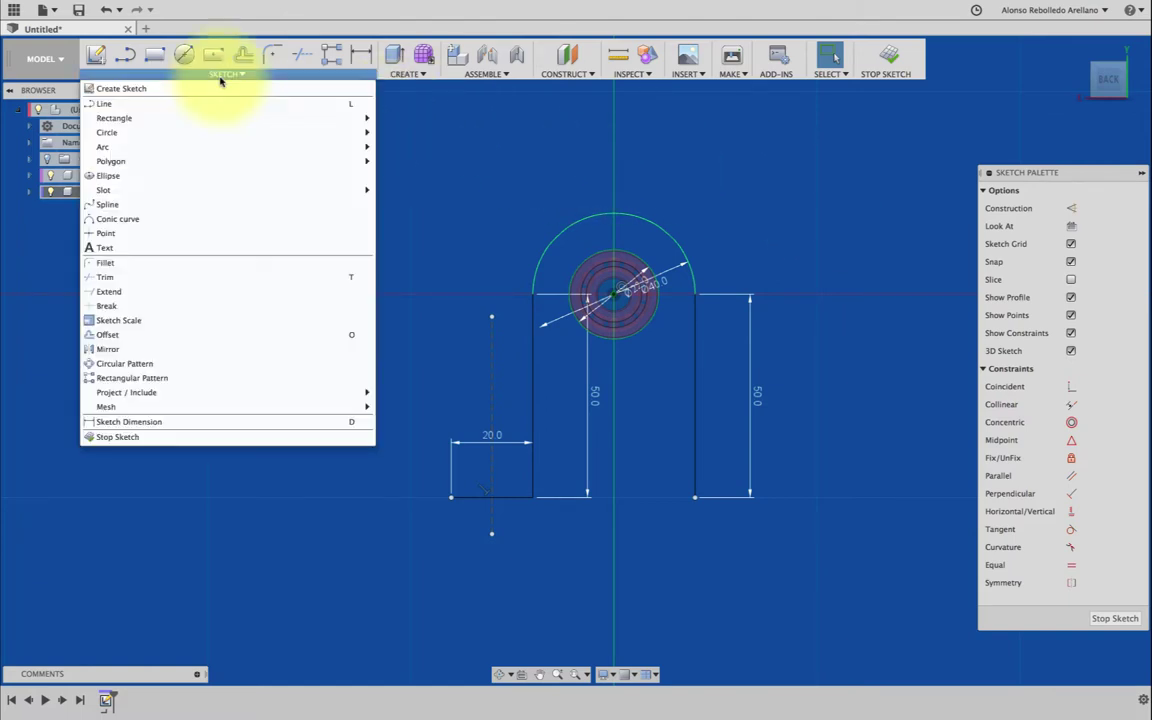
left_click(281, 347)
key("Escape")
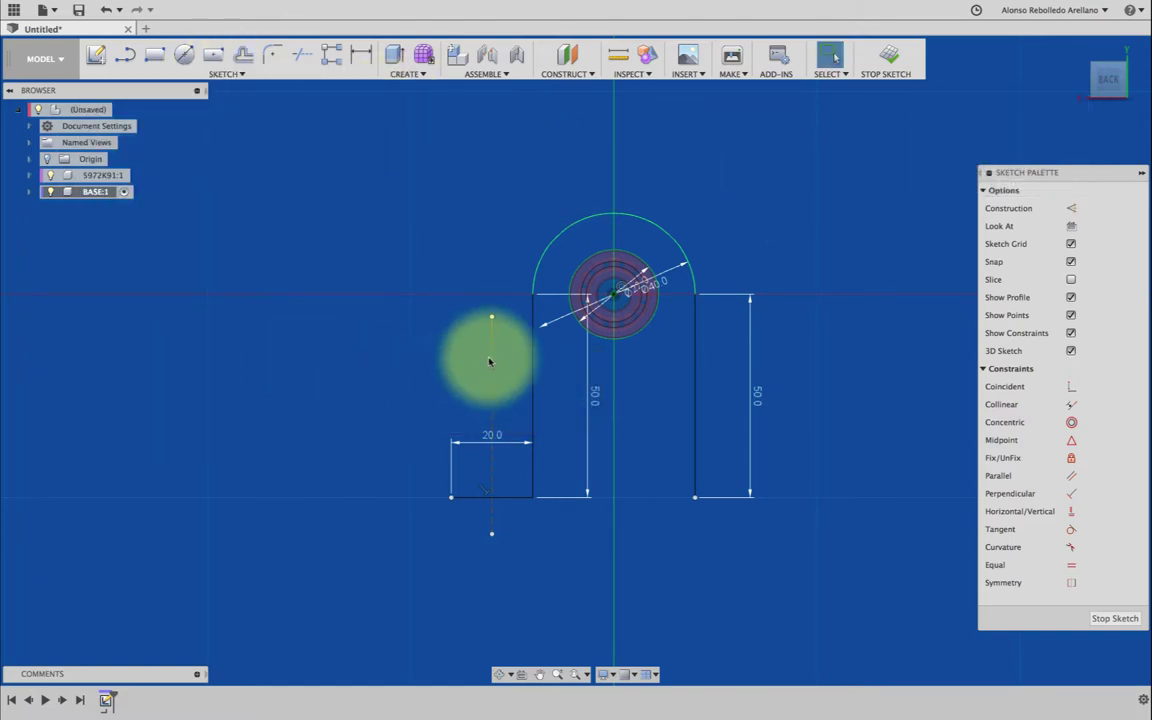
left_click(1073, 204)
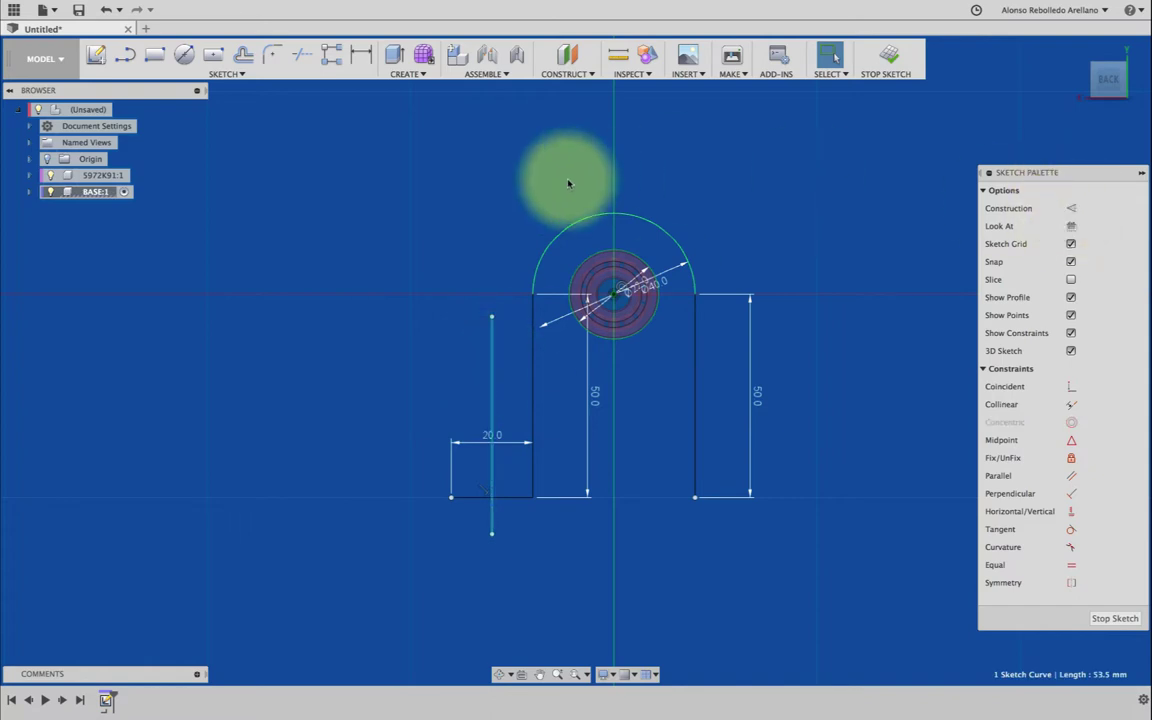
key("ctrl+z")
Step: Mirror the arc, both side lines and hole circle across the vertical line, keeping it construction
left_click(226, 74)
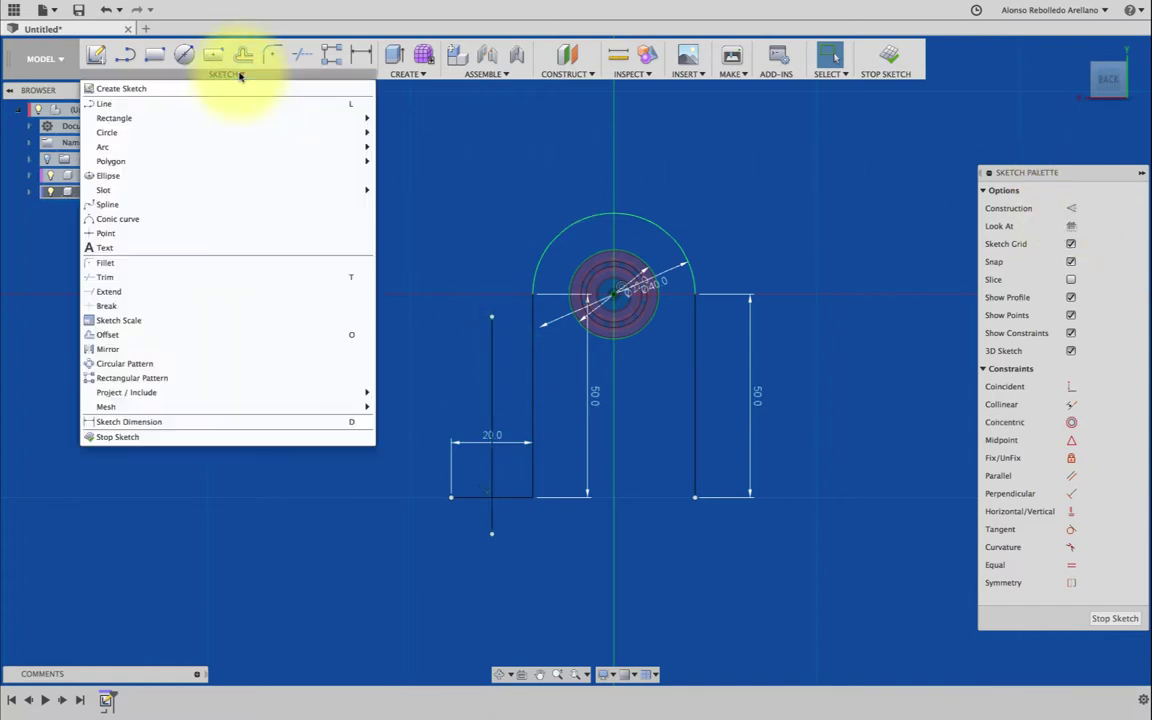
left_click(184, 350)
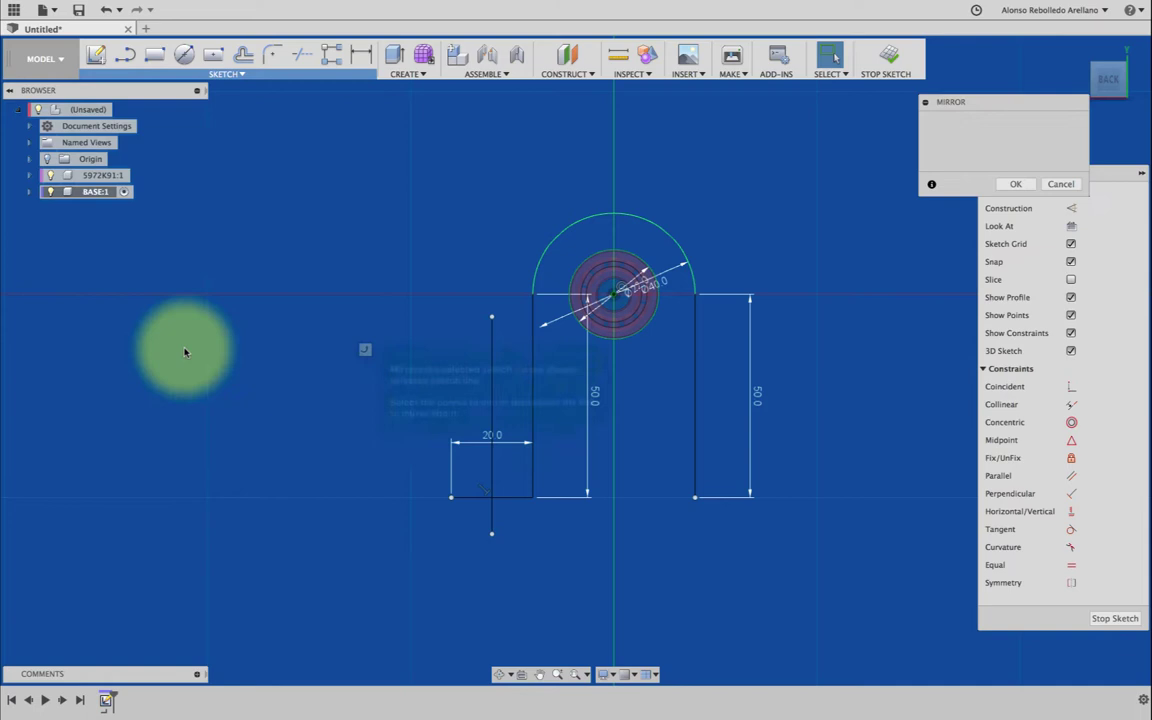
left_click(531, 352)
left_click(537, 252)
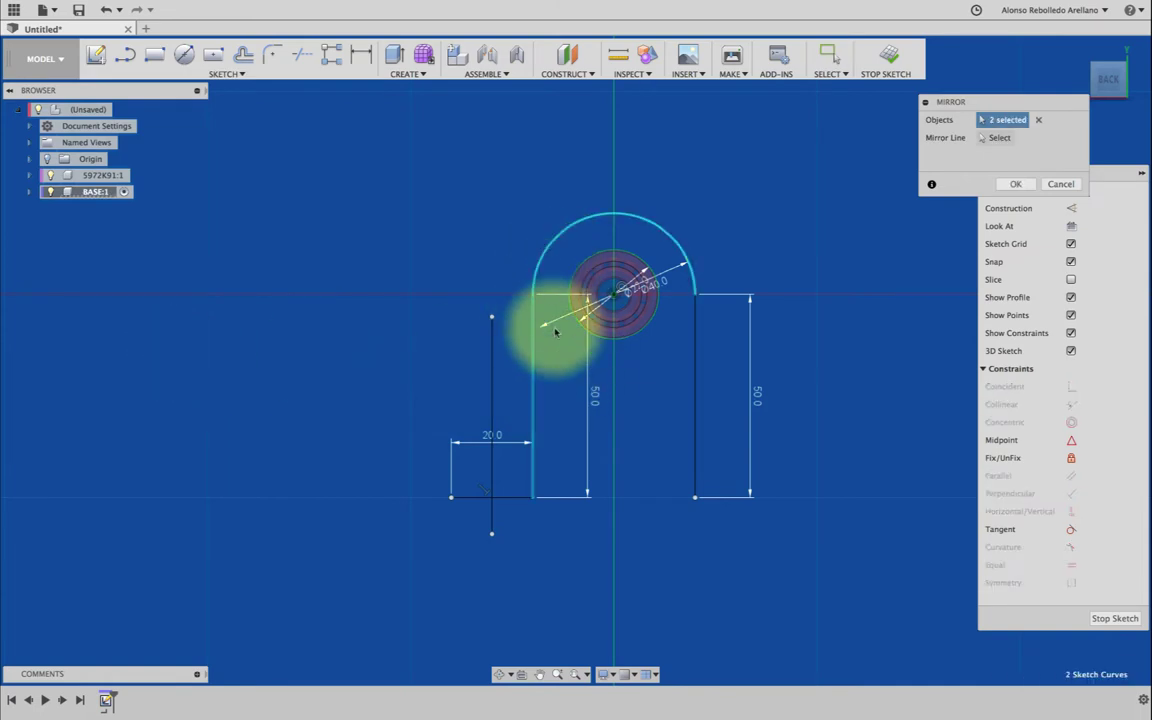
left_click(589, 336)
left_click(695, 345)
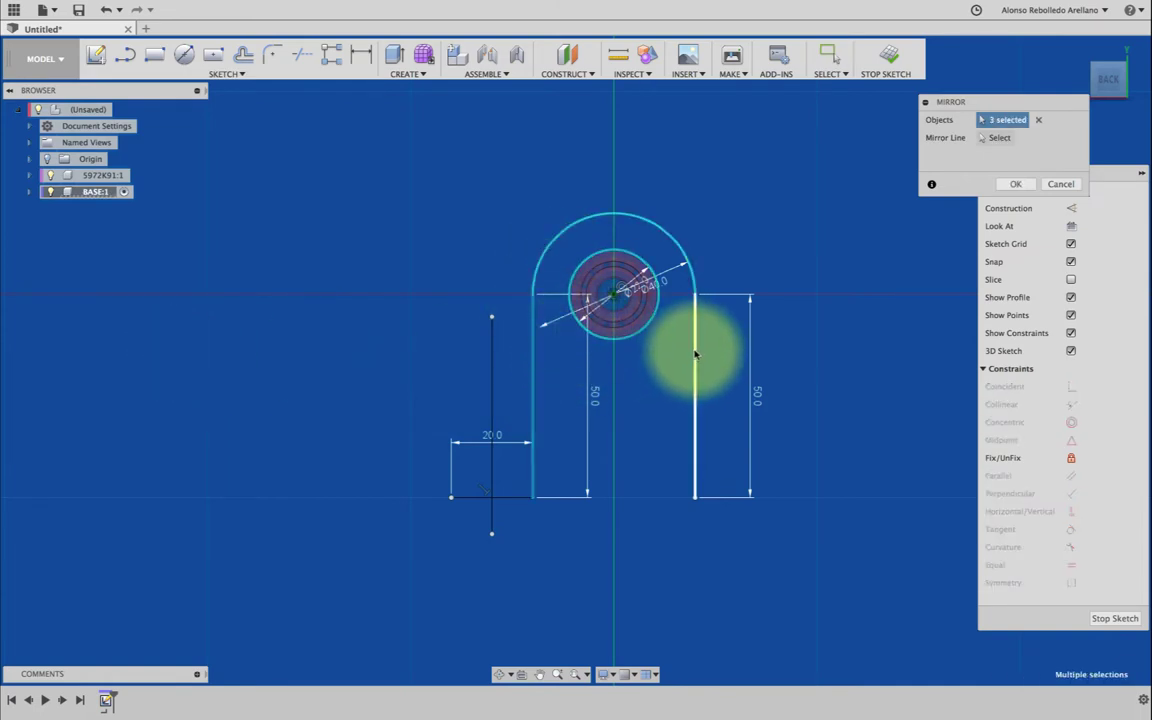
left_click(998, 139)
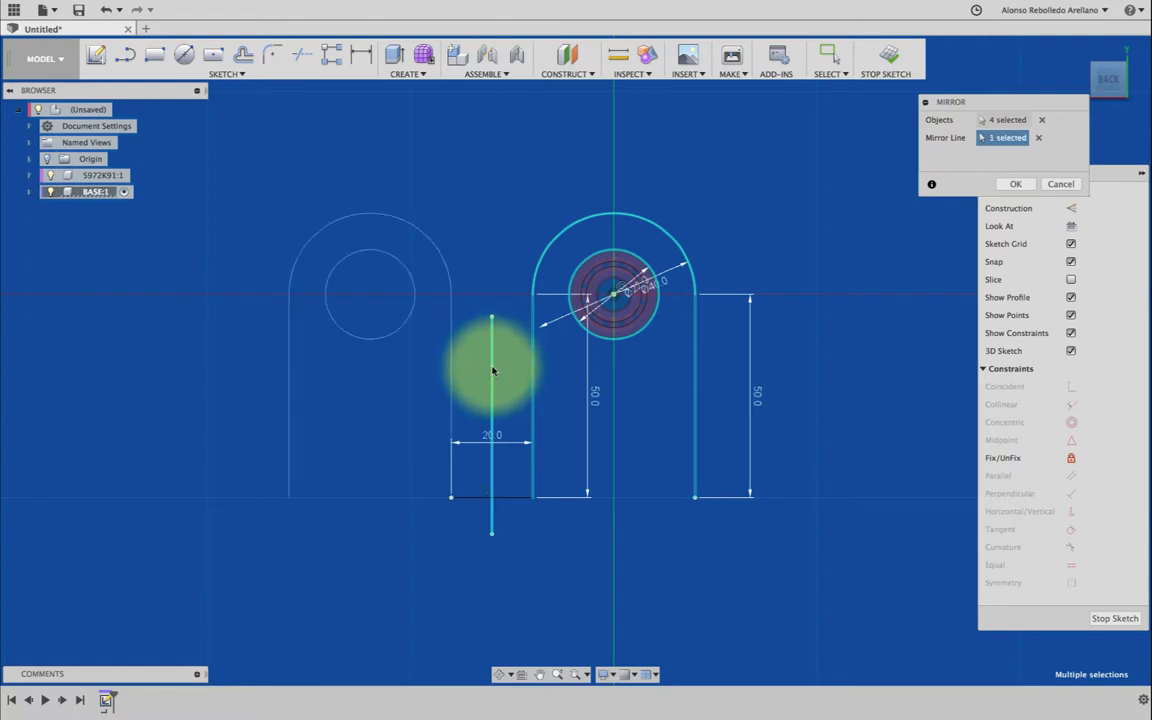
left_click(1012, 184)
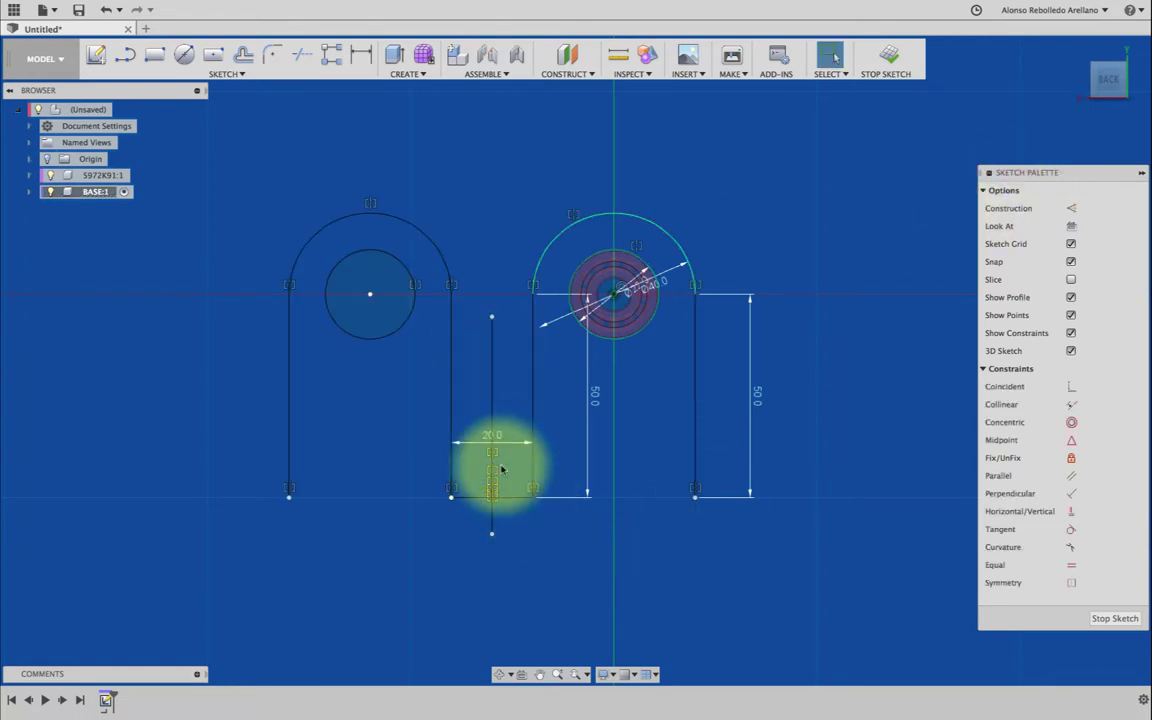
left_click(1072, 210)
Step: Draw the base band lines from the left arm's corner: 15 mm down, 100 mm across
middle_click_drag(894, 256, 902, 238)
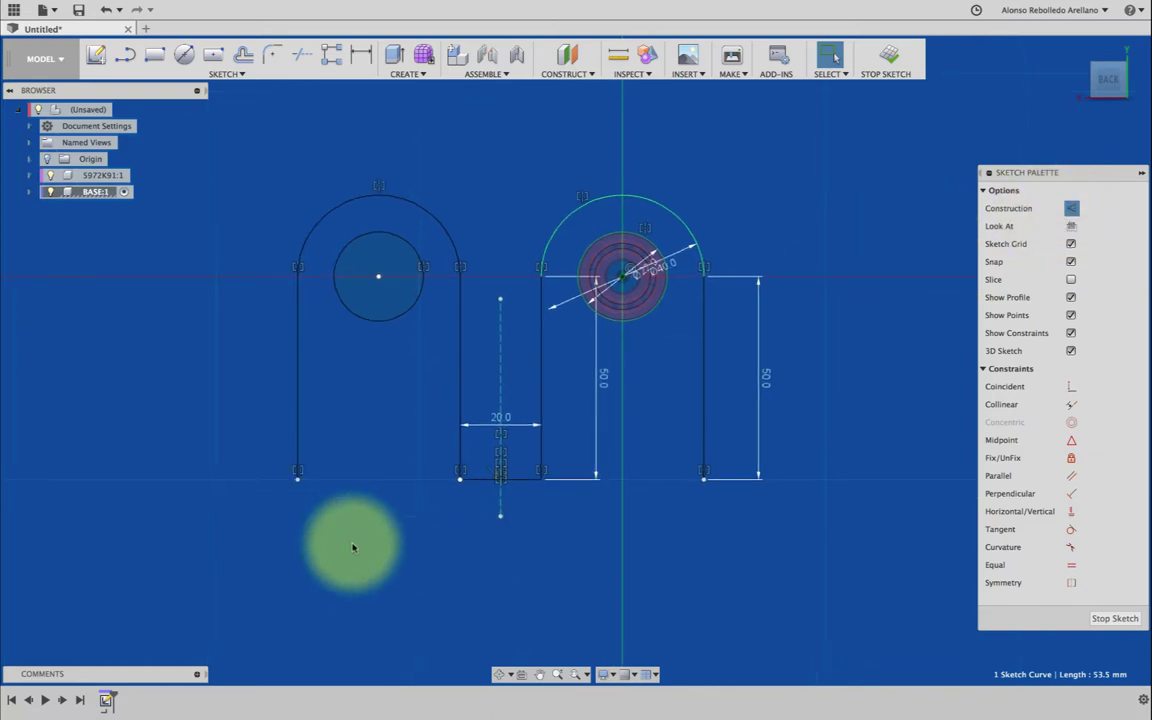
left_click(124, 56)
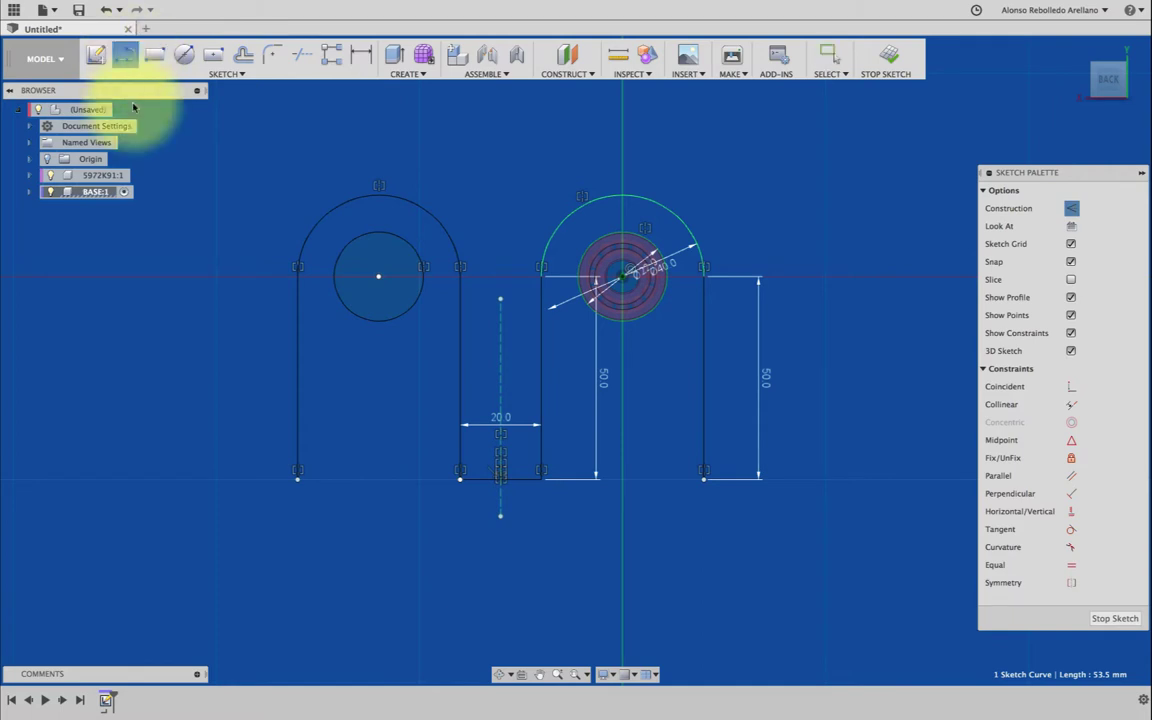
left_click(298, 479)
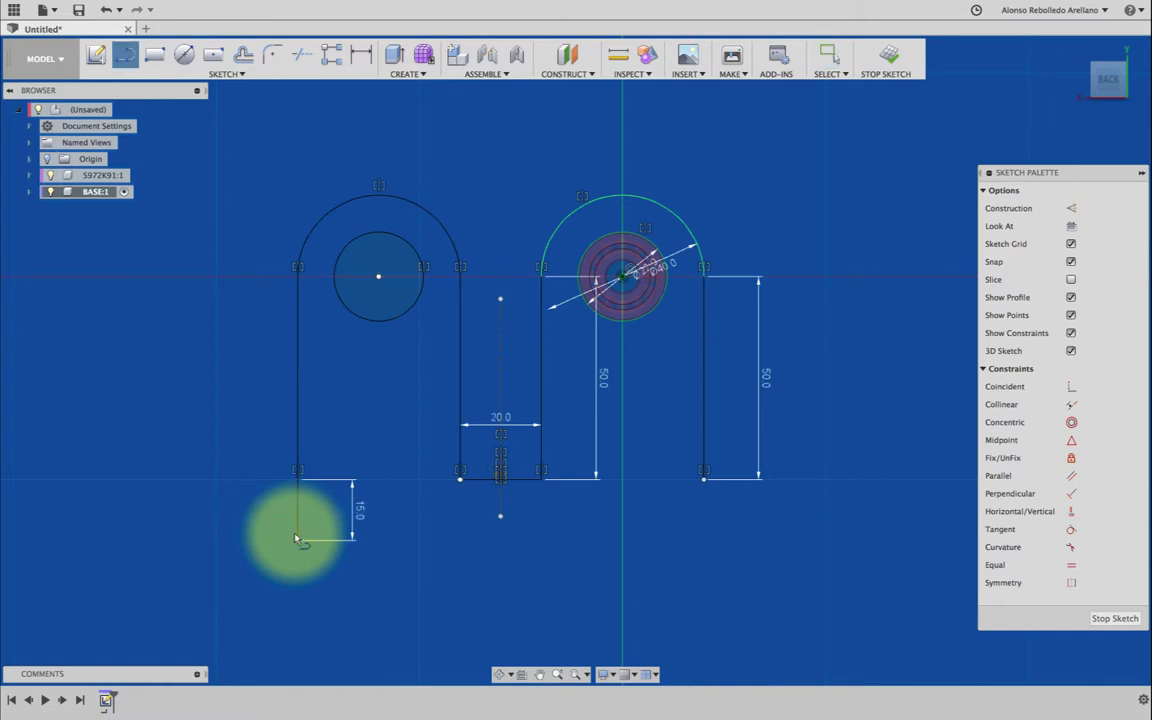
left_click(297, 539)
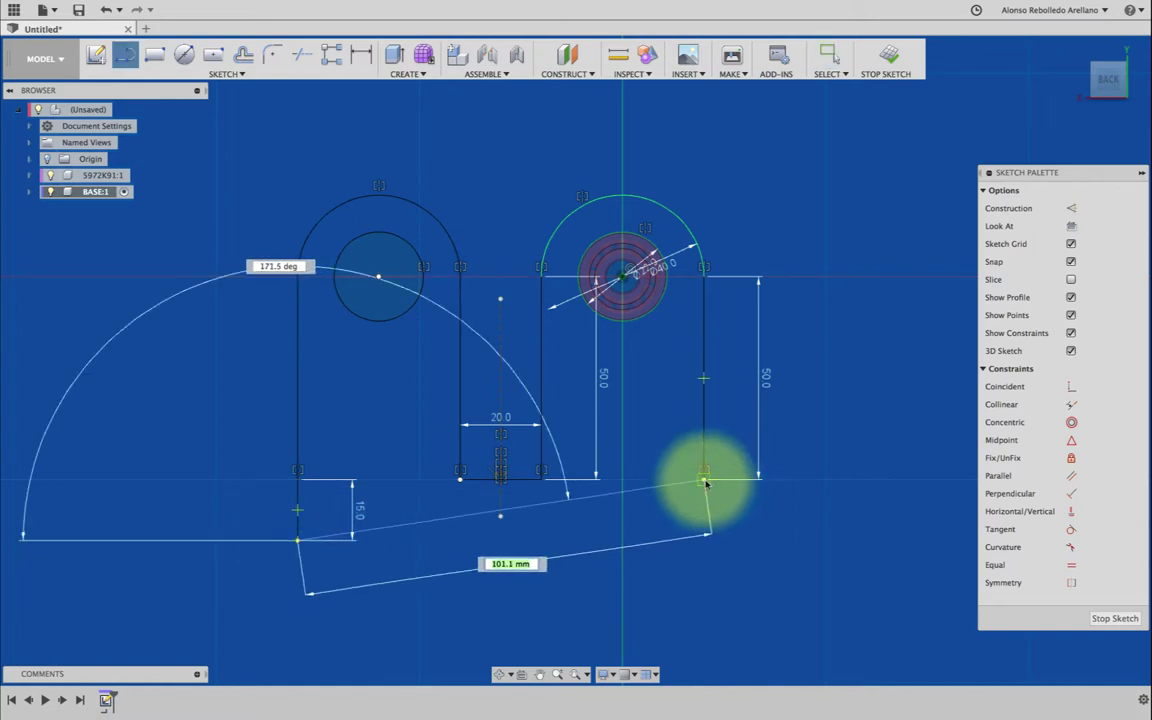
left_click(704, 545)
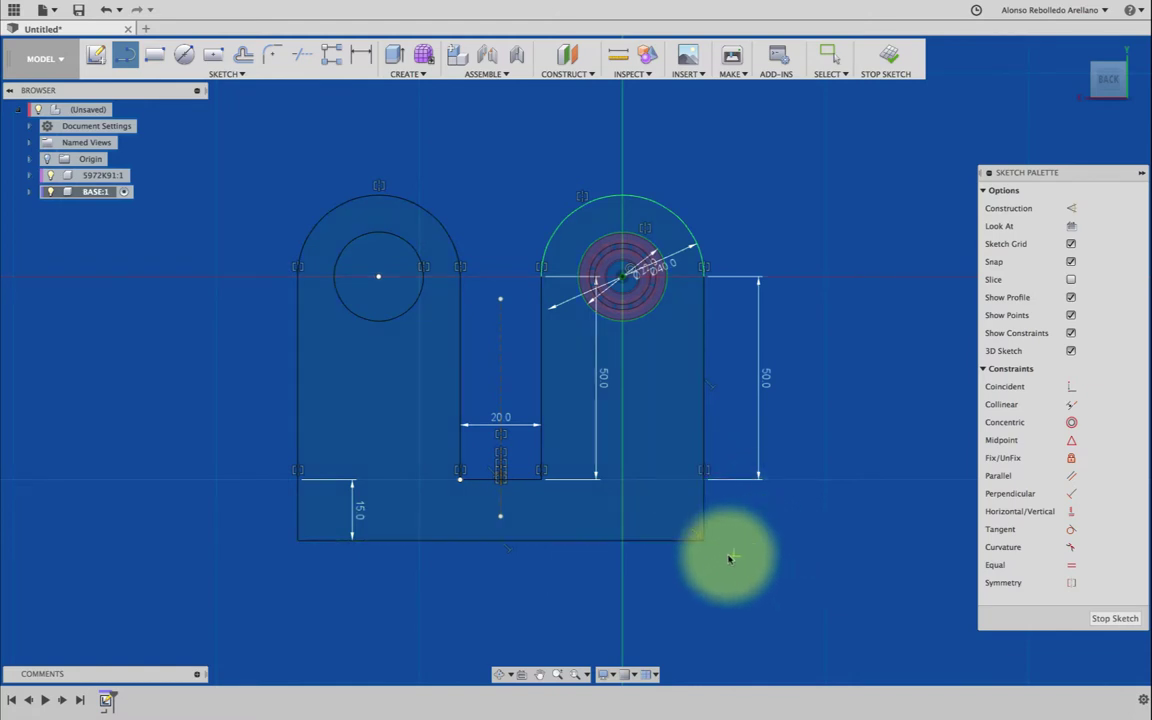
middle_click_drag(728, 558, 728, 560, "shift")
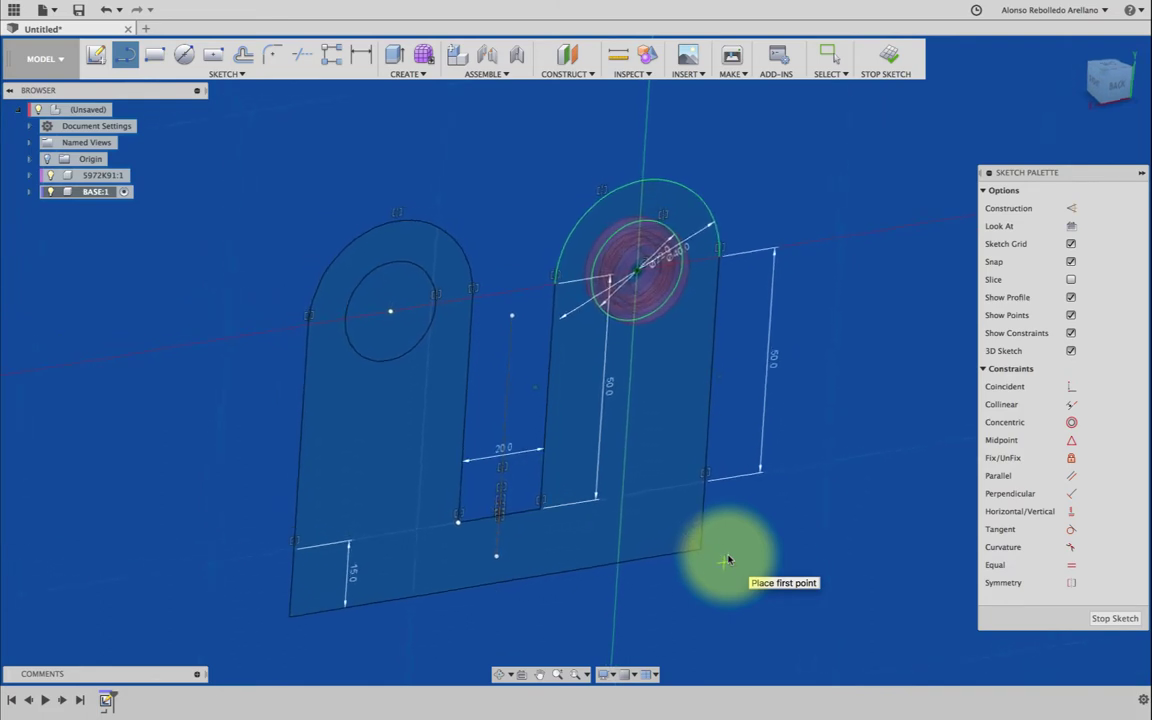
Step: Extrude the closed two-arm bracket profile -7 mm as a new solid body
key("e")
left_click(618, 451)
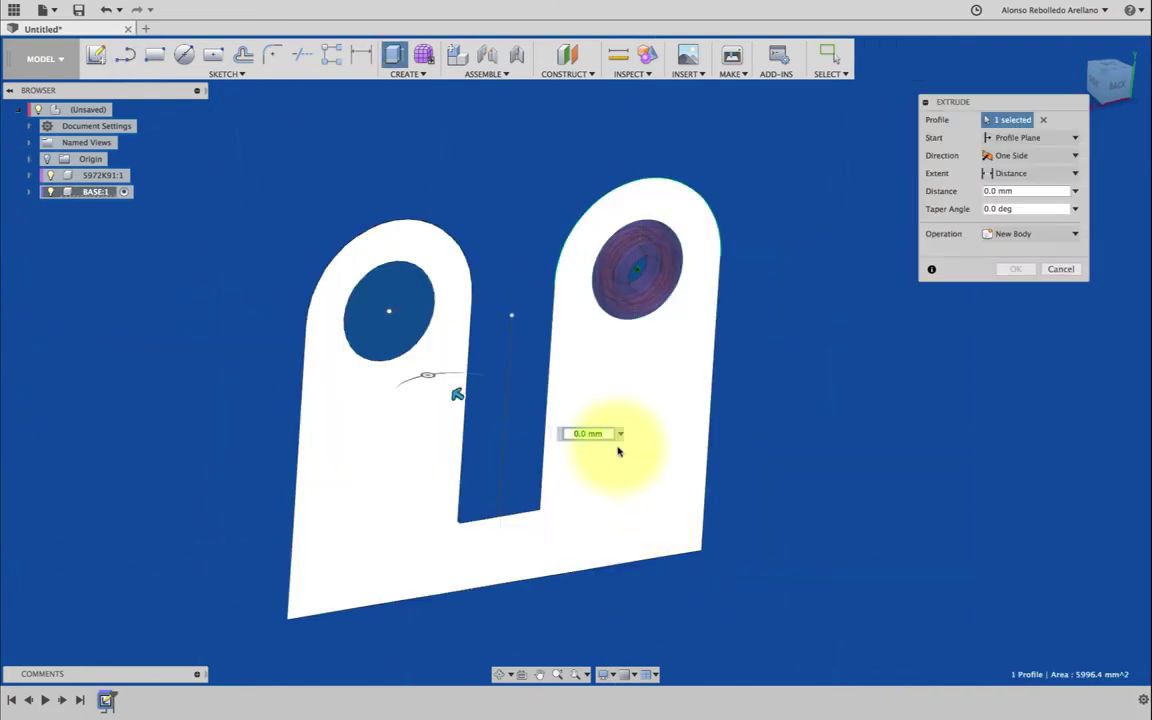
left_click_drag(464, 401, 490, 427)
type("-7")
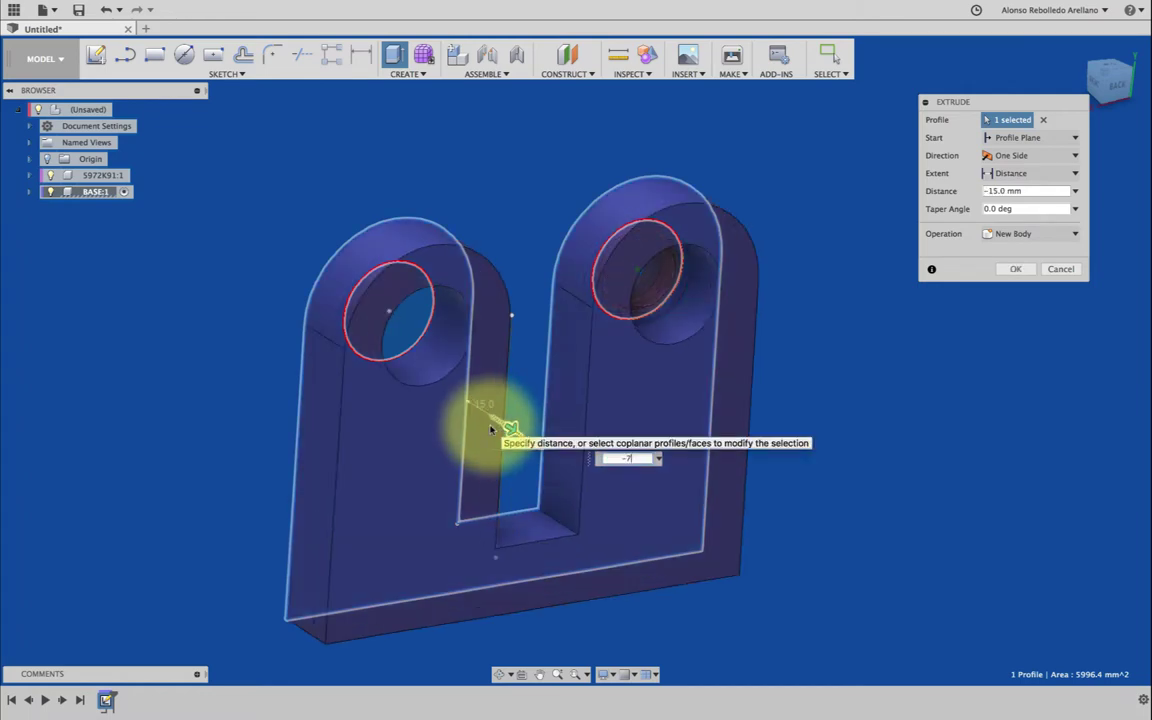
key("Return")
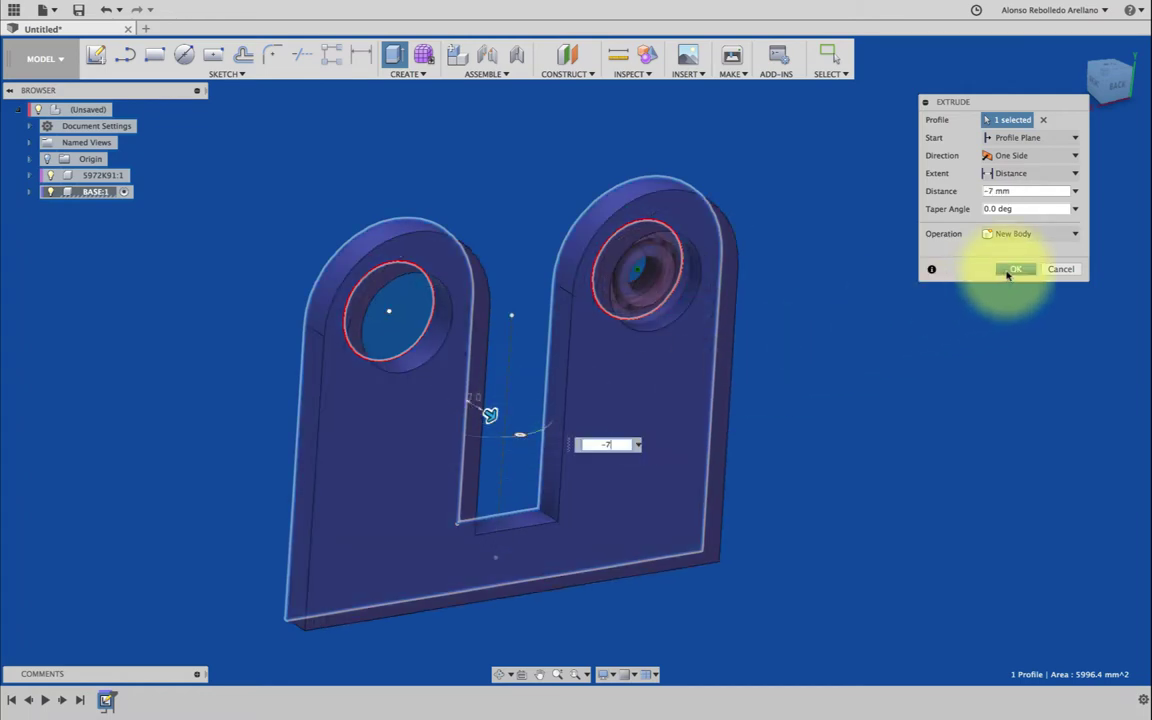
left_click(1012, 270)
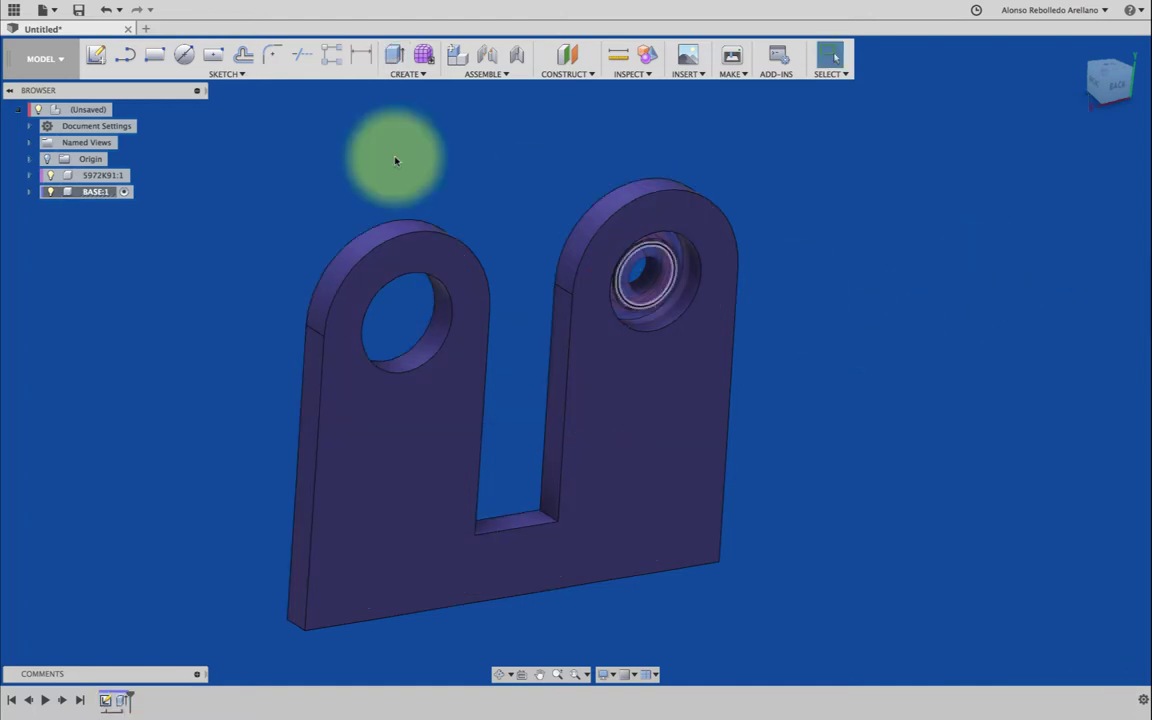
Step: With the root component active, move the bearing right of the bracket and capture its position
left_click(121, 112)
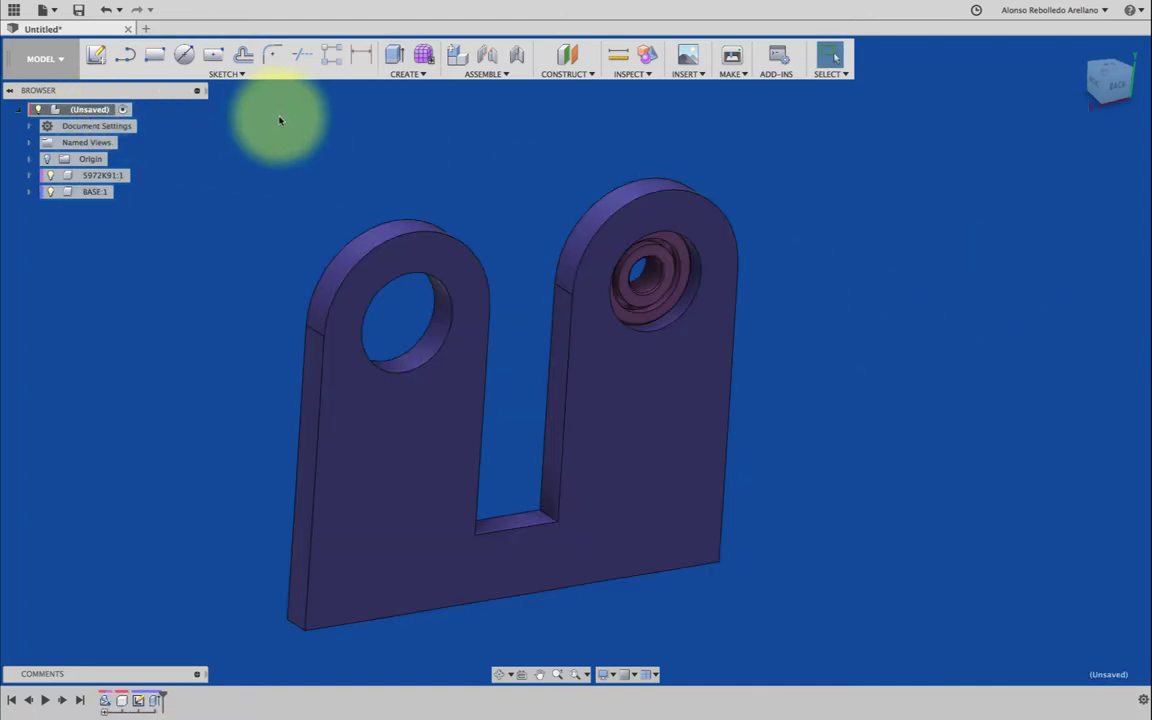
mouse_move(681, 292)
left_mouse_down()
mouse_move(835, 400)
mouse_move(852, 368)
left_mouse_up()
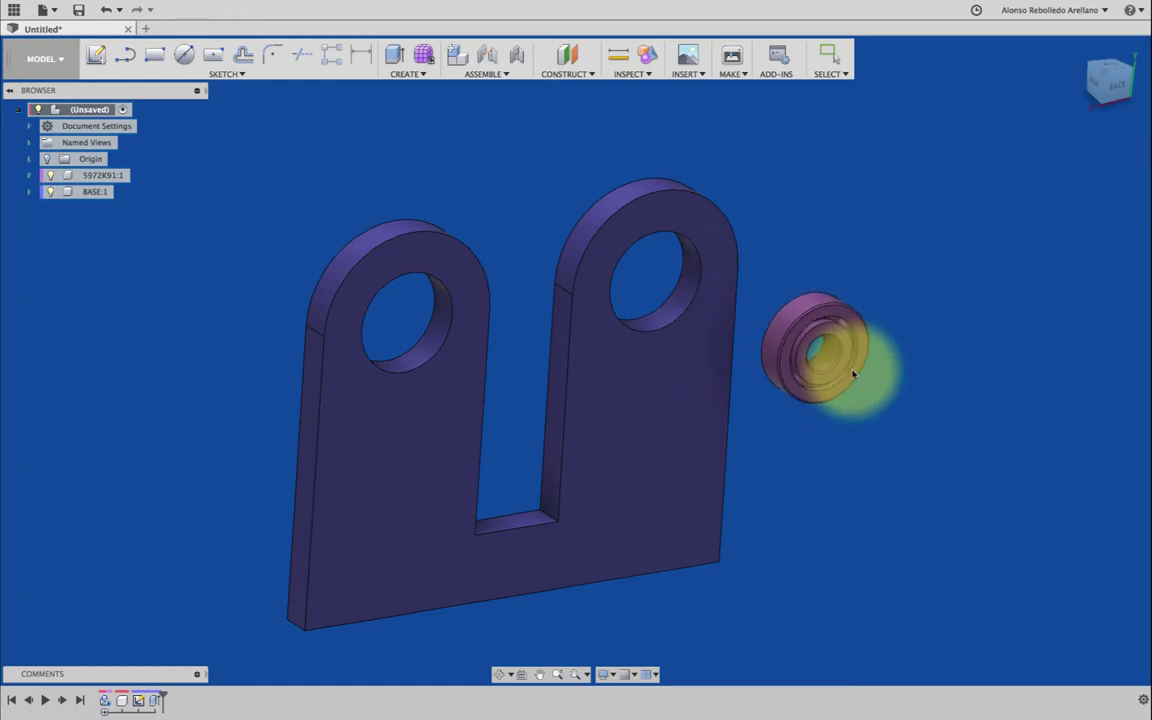
left_click(926, 314)
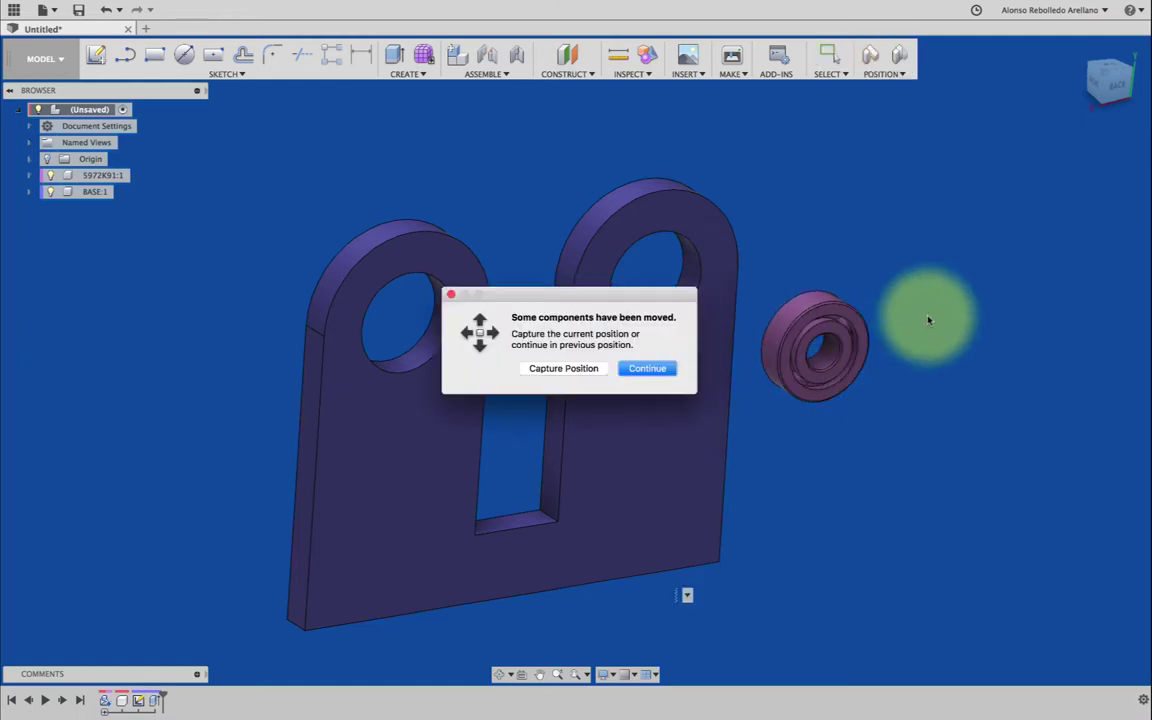
left_click(596, 376)
key("j")
scroll(725, 329, "up", 2)
Step: Joint the first bearing rigidly into the bracket plate's hole
scroll(813, 313, "up", 5)
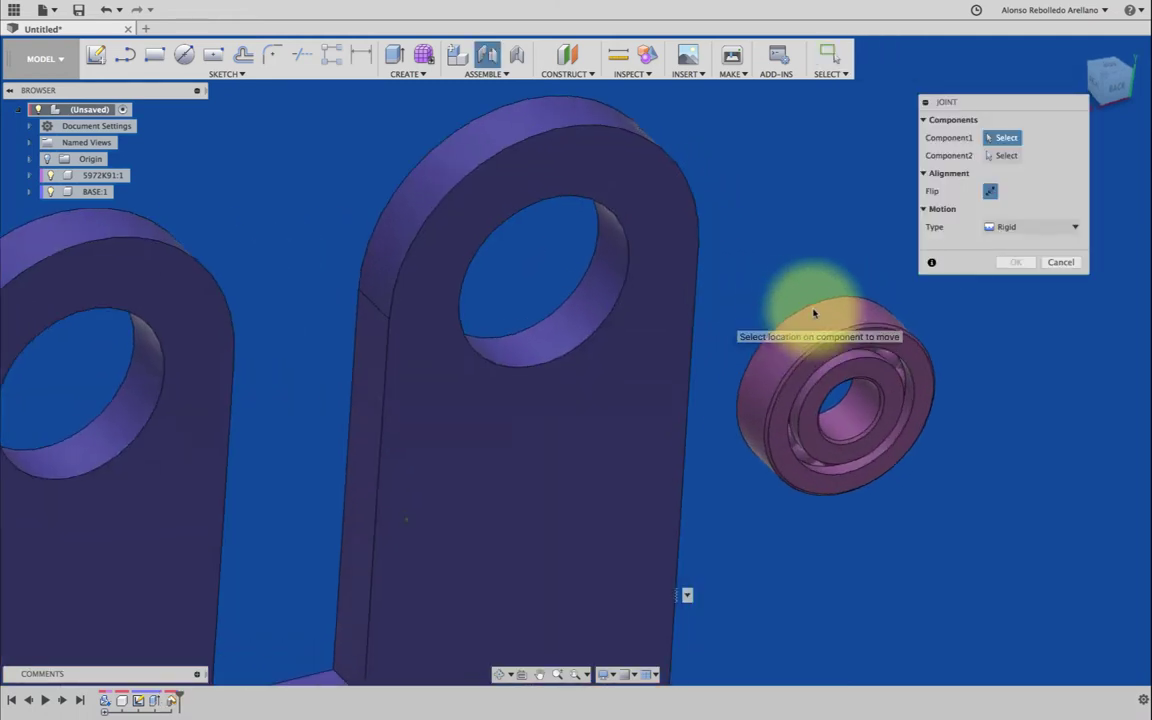
left_click(864, 360)
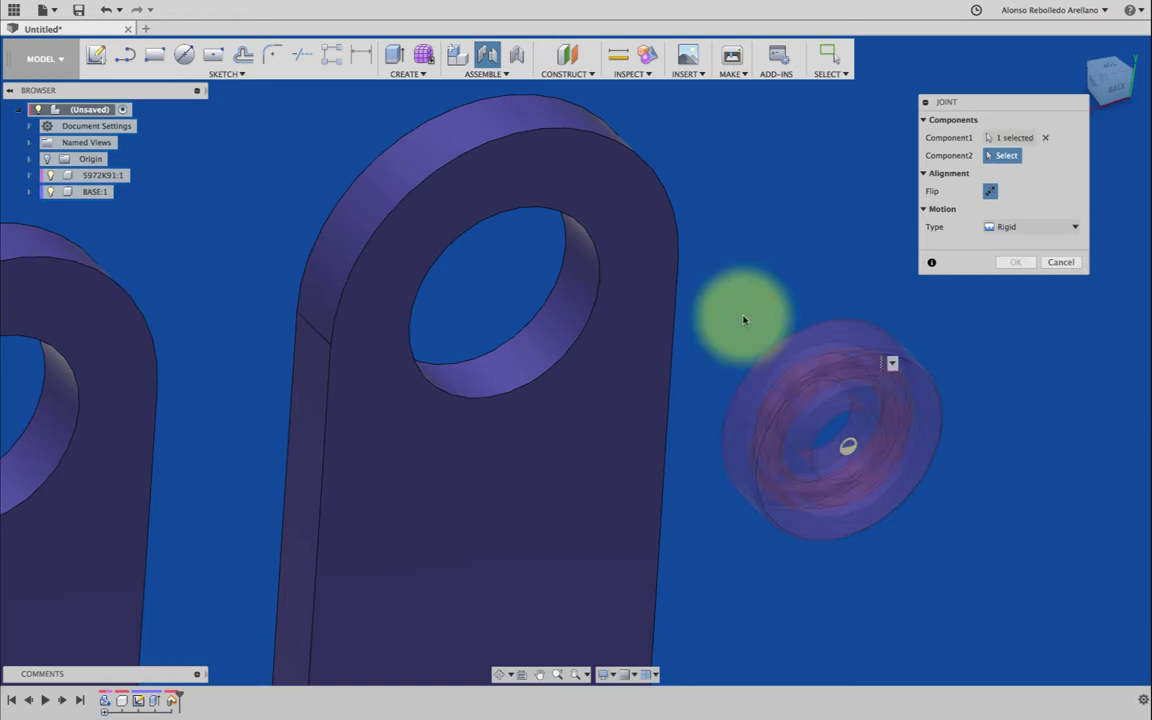
left_click(592, 246)
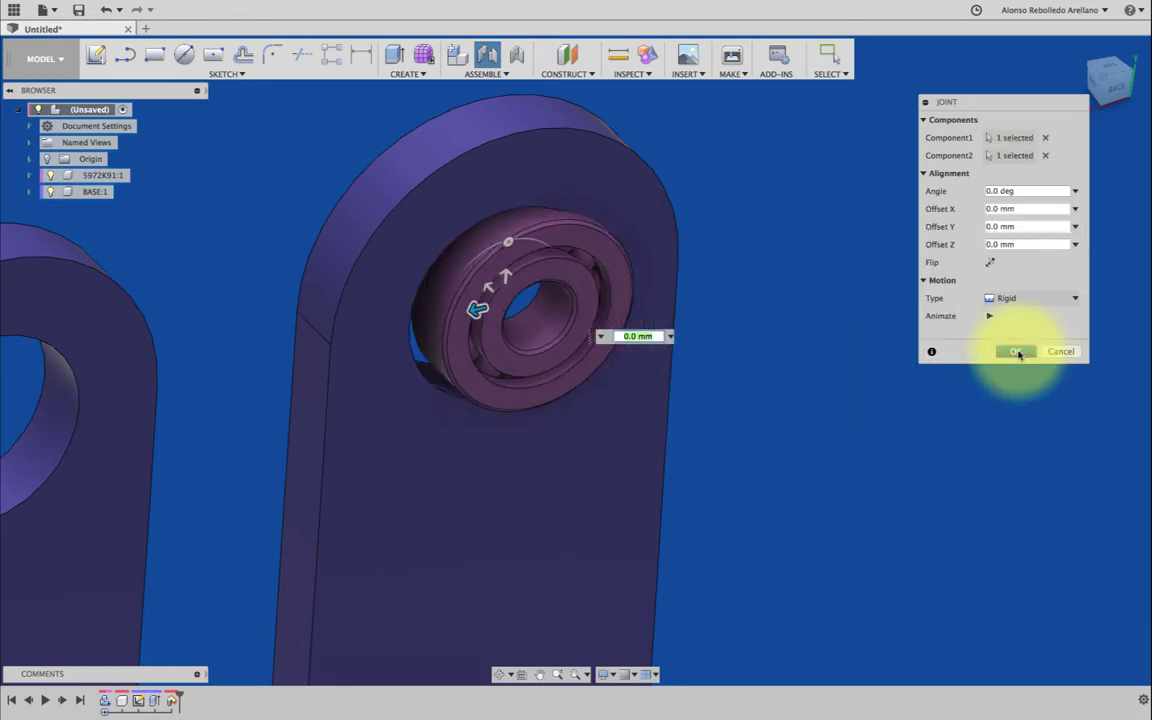
left_click(1017, 351)
scroll(859, 386, "down", 3)
scroll(802, 386, "down", 3)
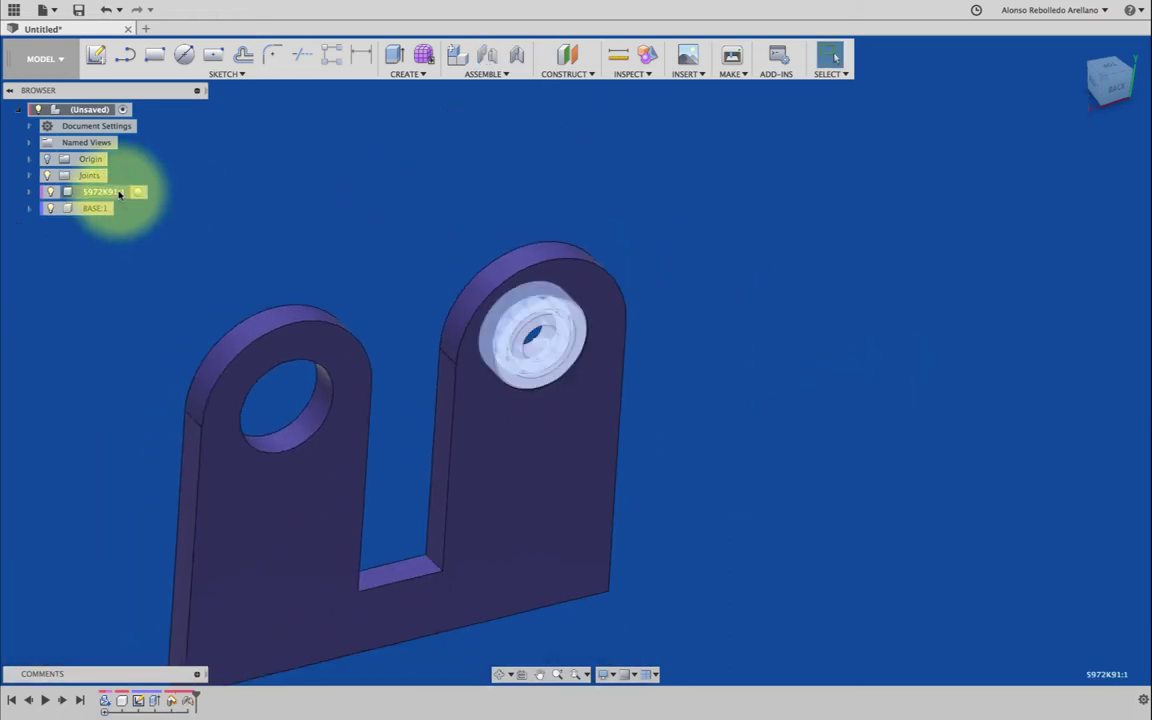
Step: Paste a second 5972K91 bearing and move it 25 mm toward the other plate
key("ctrl+c")
key("ctrl+v")
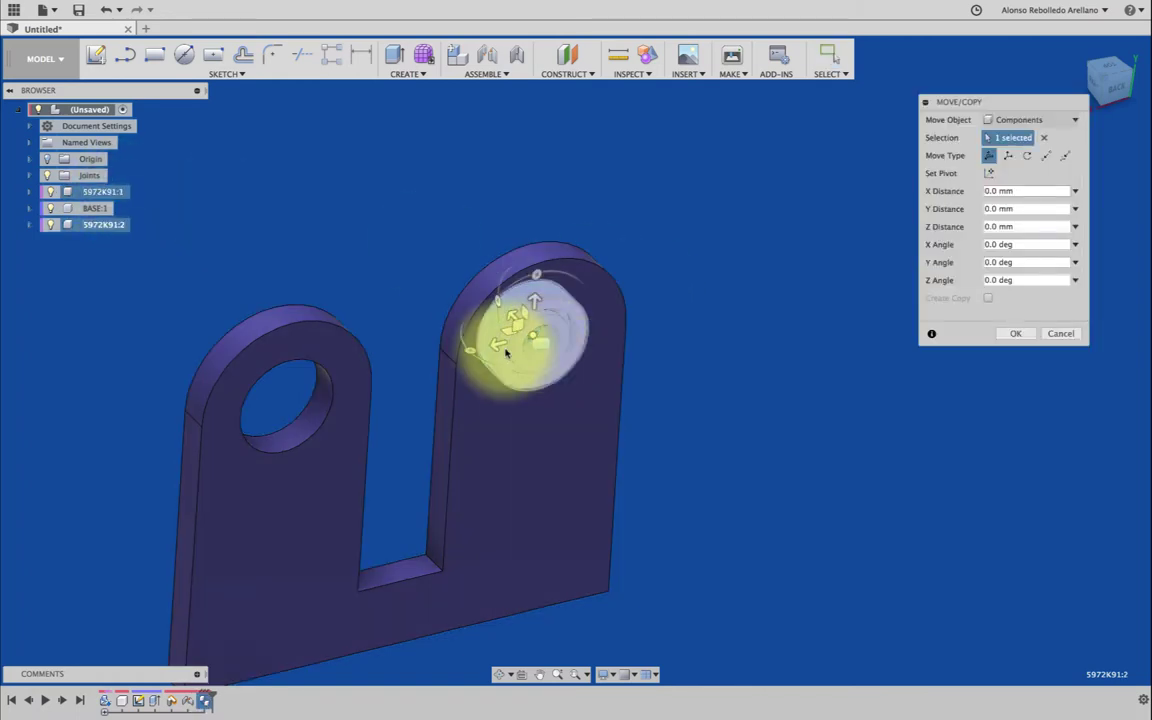
left_click_drag(456, 349, 388, 360)
left_click(1016, 333)
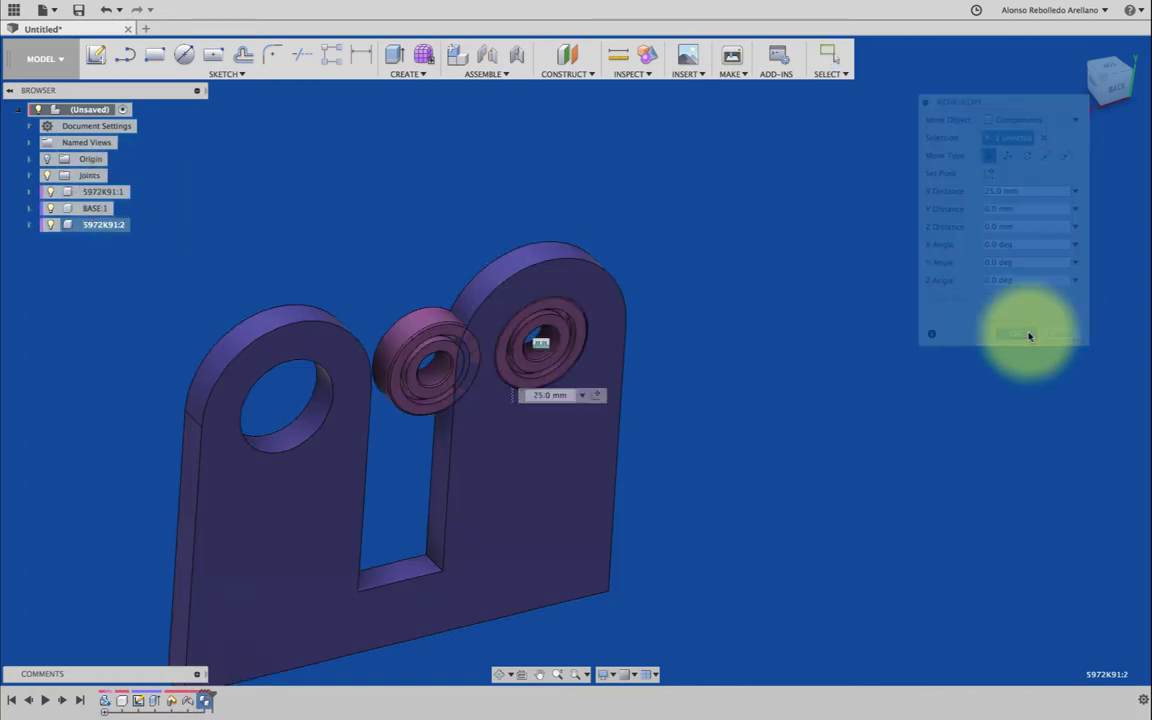
Step: Joint the bearing copy rigidly into the other plate's hole
key("j")
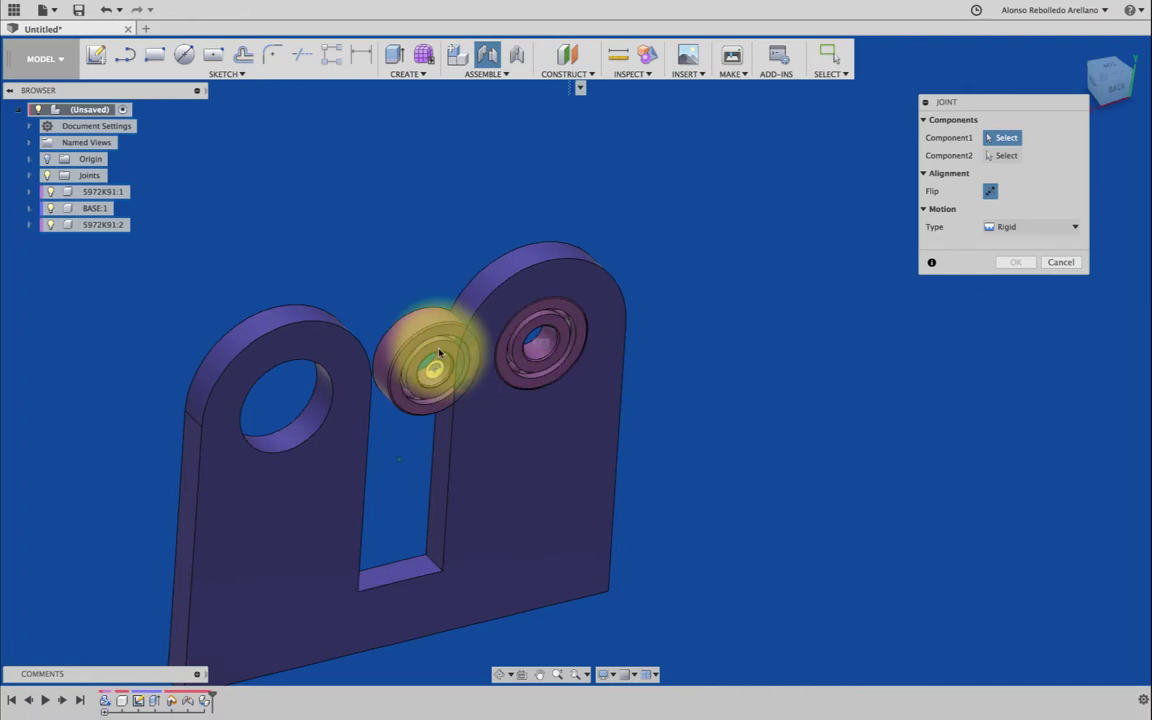
scroll(440, 352, "up", 2)
scroll(440, 352, "up", 3)
scroll(424, 321, "up", 2)
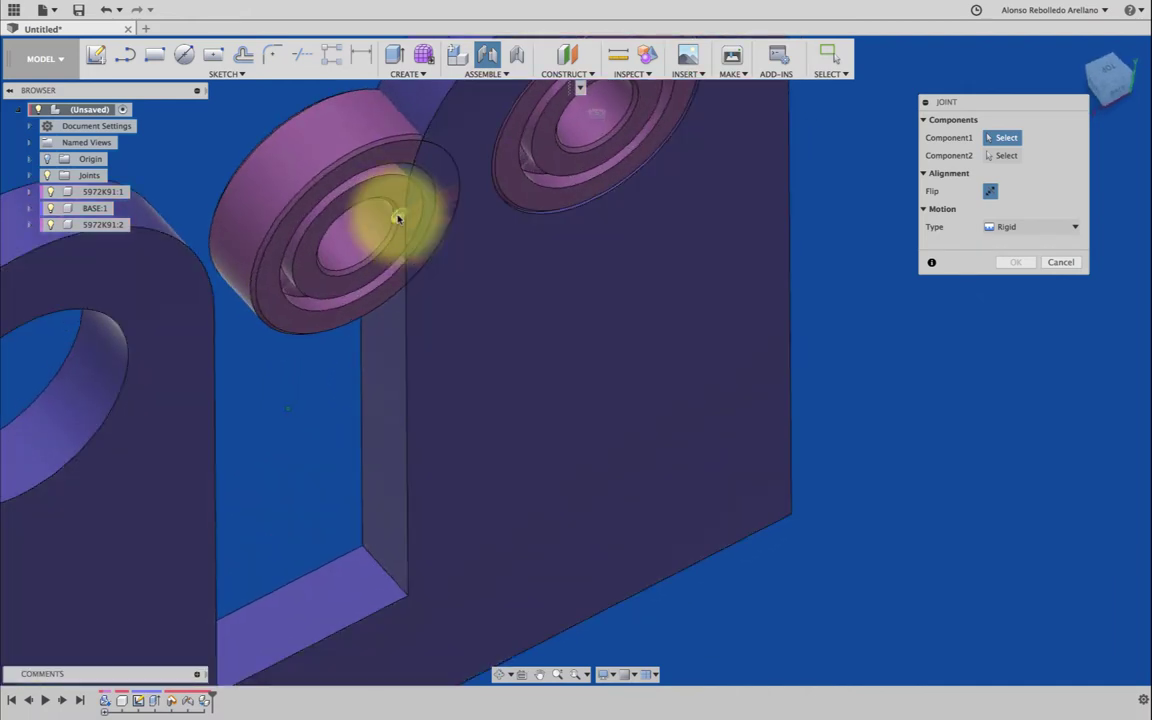
left_click(381, 151)
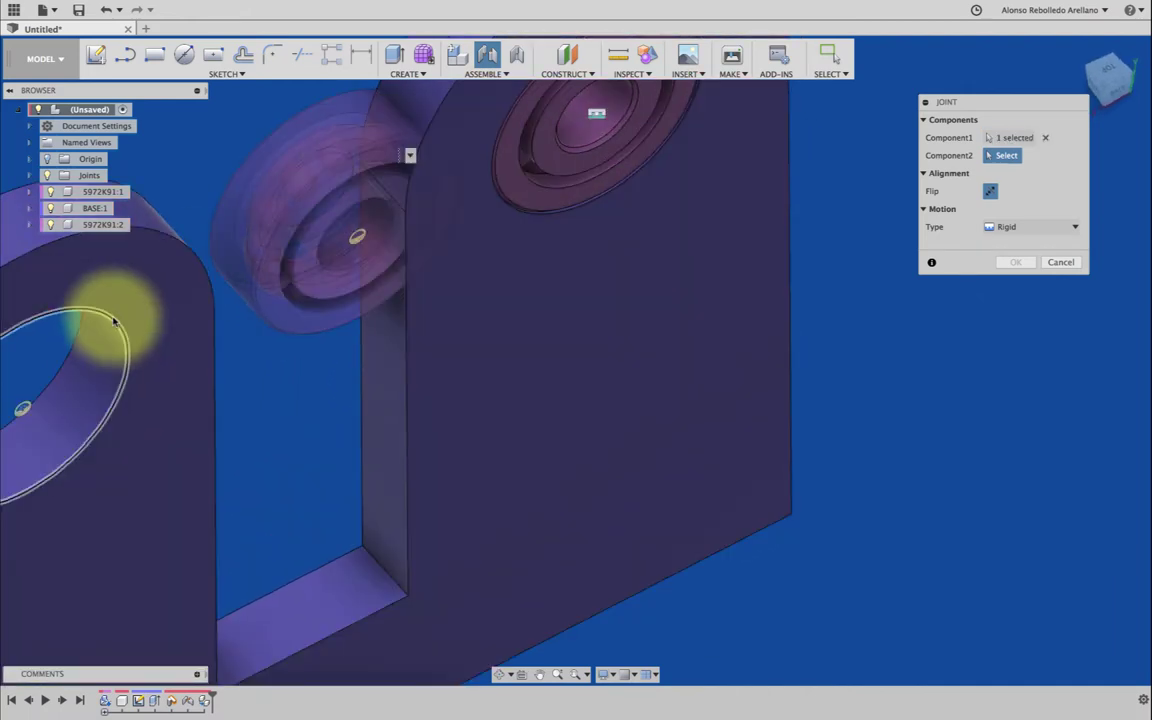
left_click(114, 321)
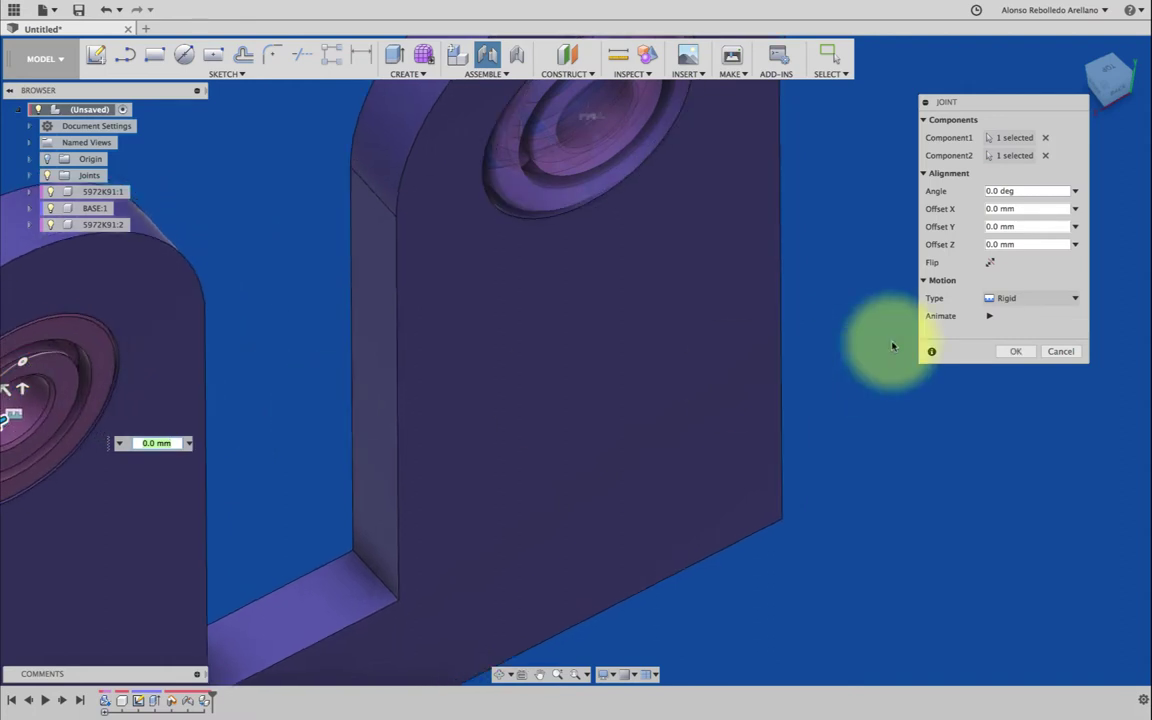
left_click(1027, 353)
scroll(1026, 360, "down", 3)
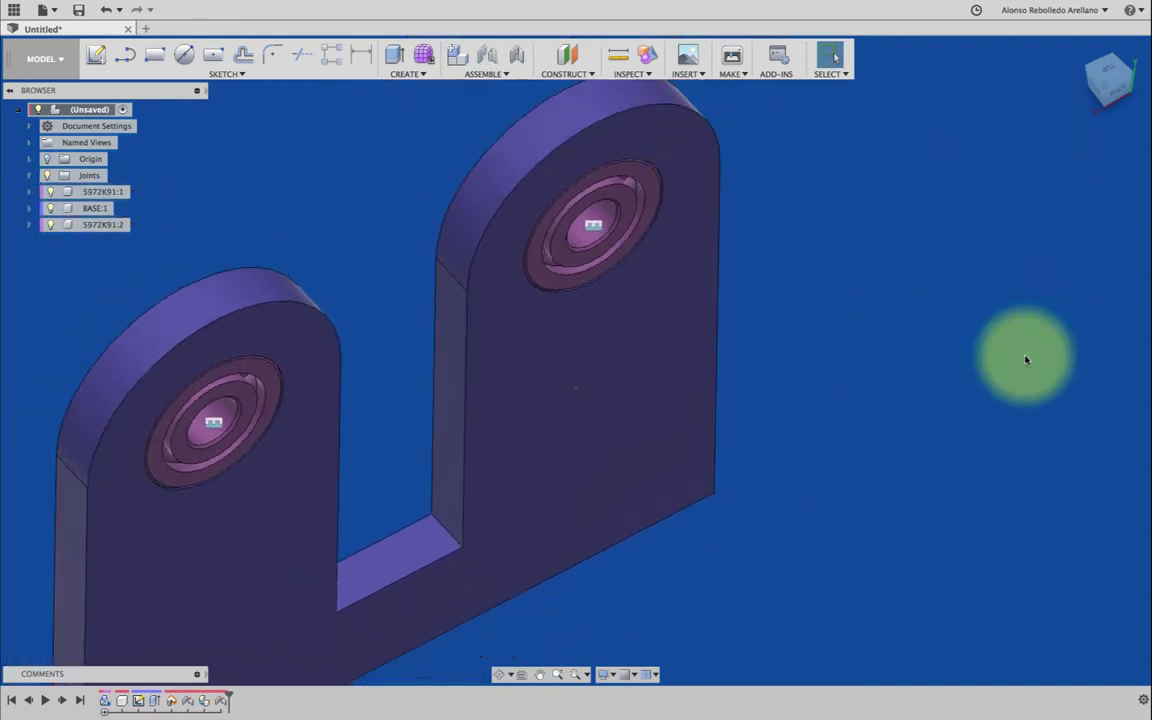
scroll(1026, 360, "down", 2)
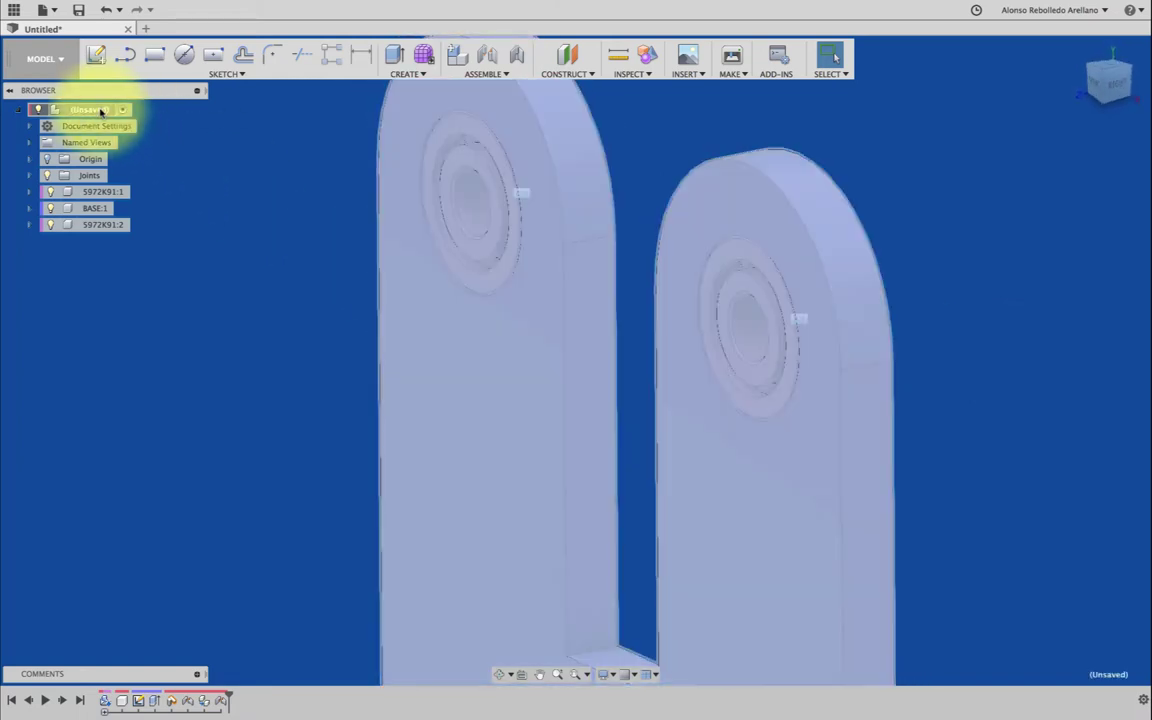
Step: Create the BARRA component and sketch an 8 mm circle centred on the bearing's face
right_click(100, 111)
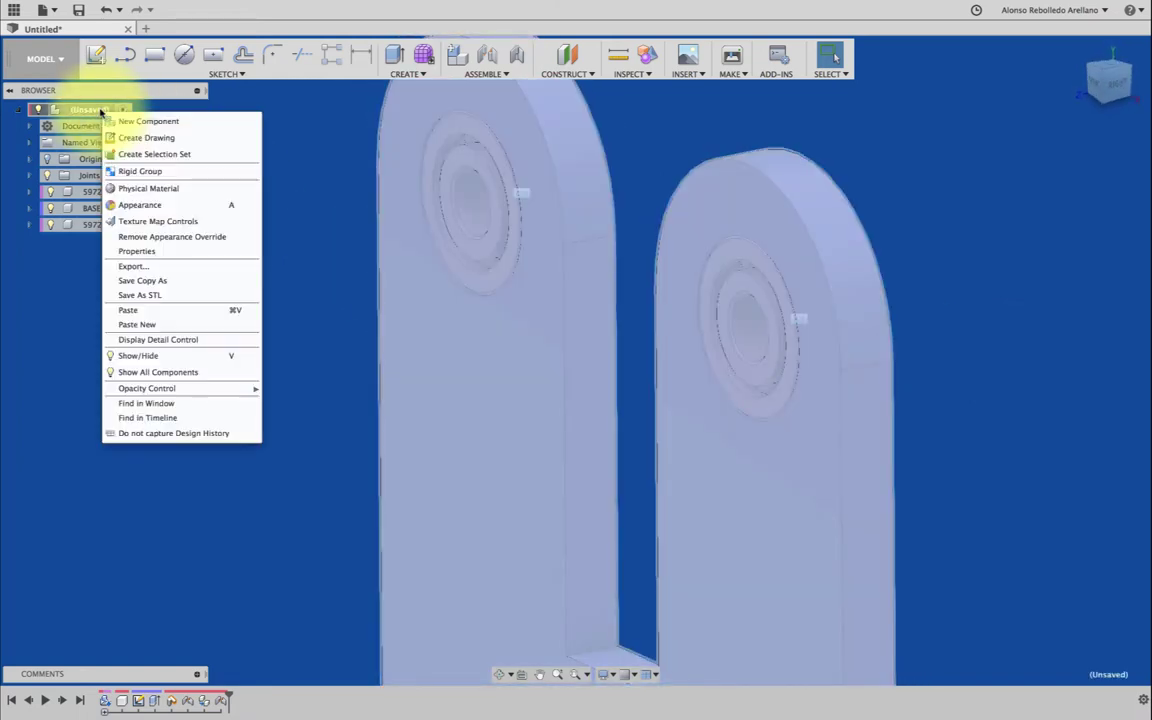
left_click(127, 123)
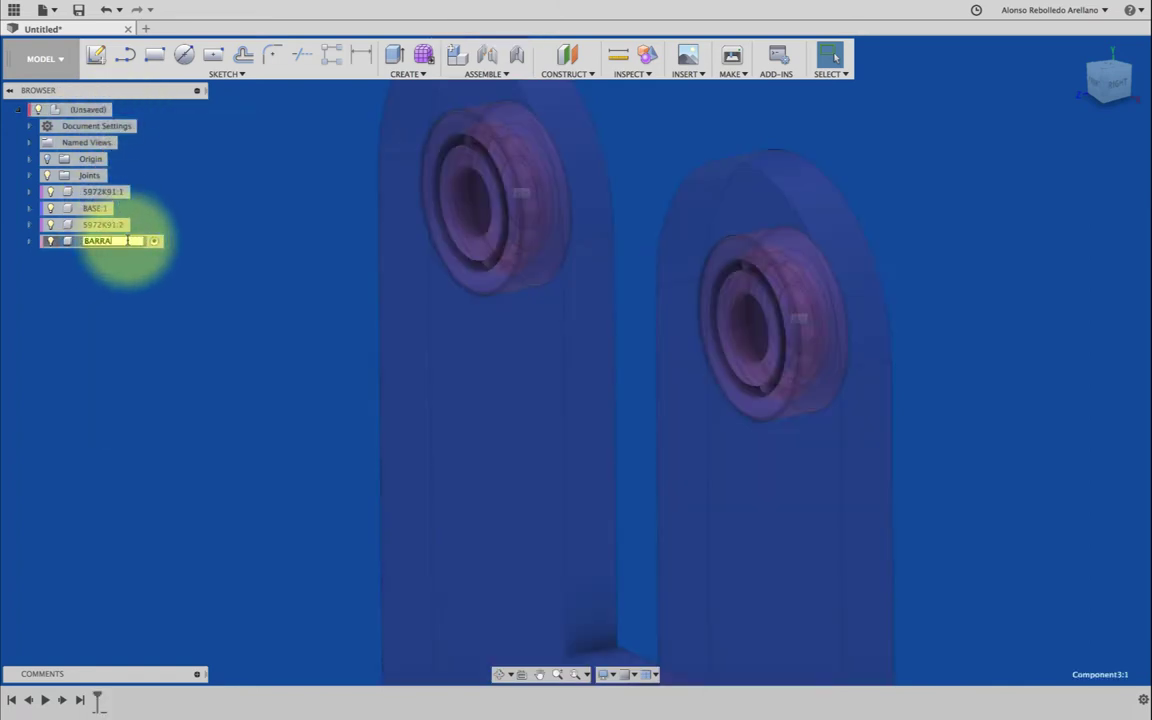
left_click(184, 54)
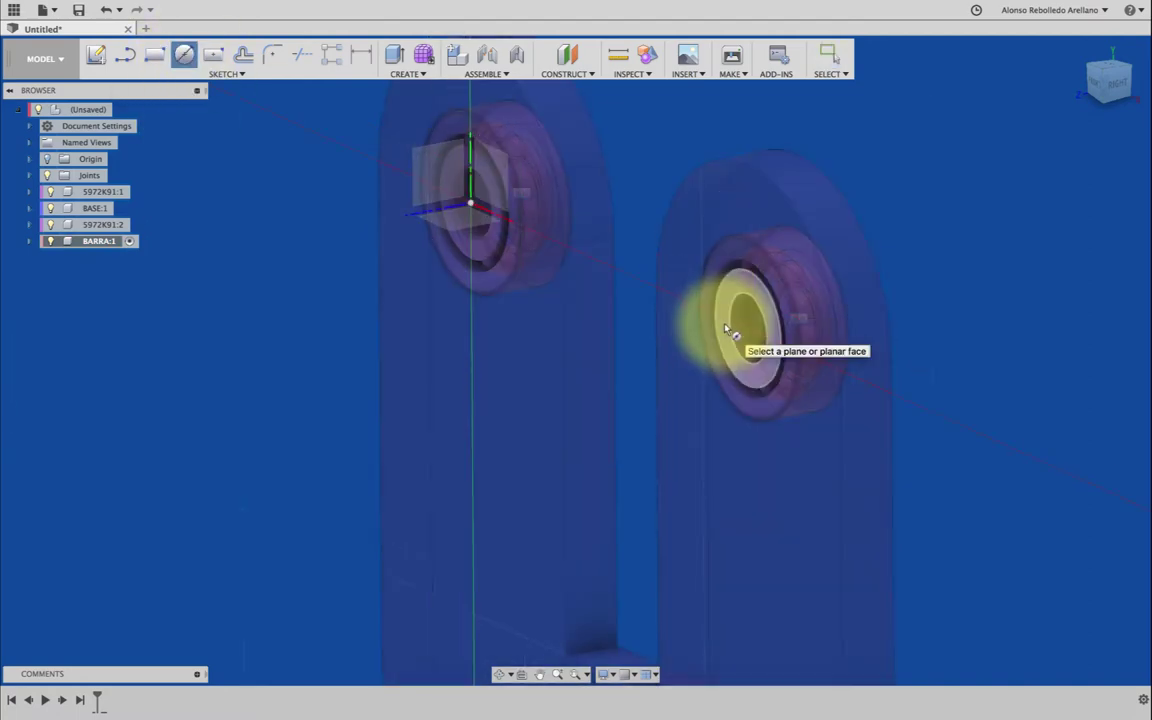
left_click(727, 328)
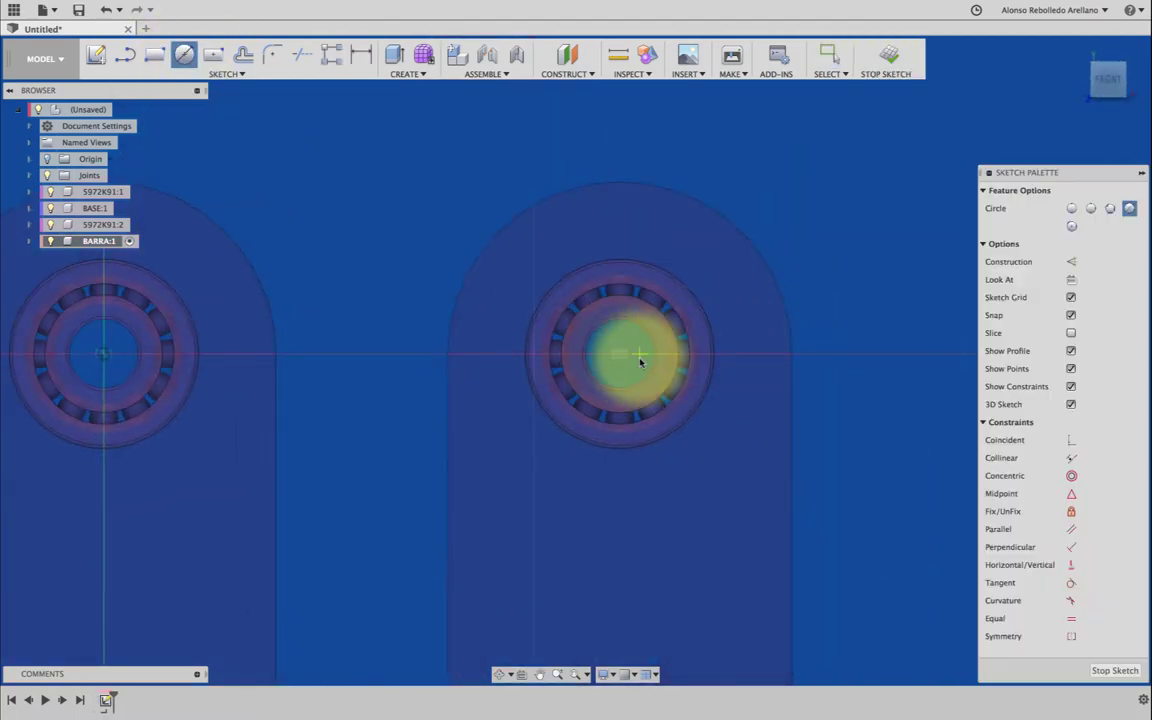
left_click(619, 356)
type("8")
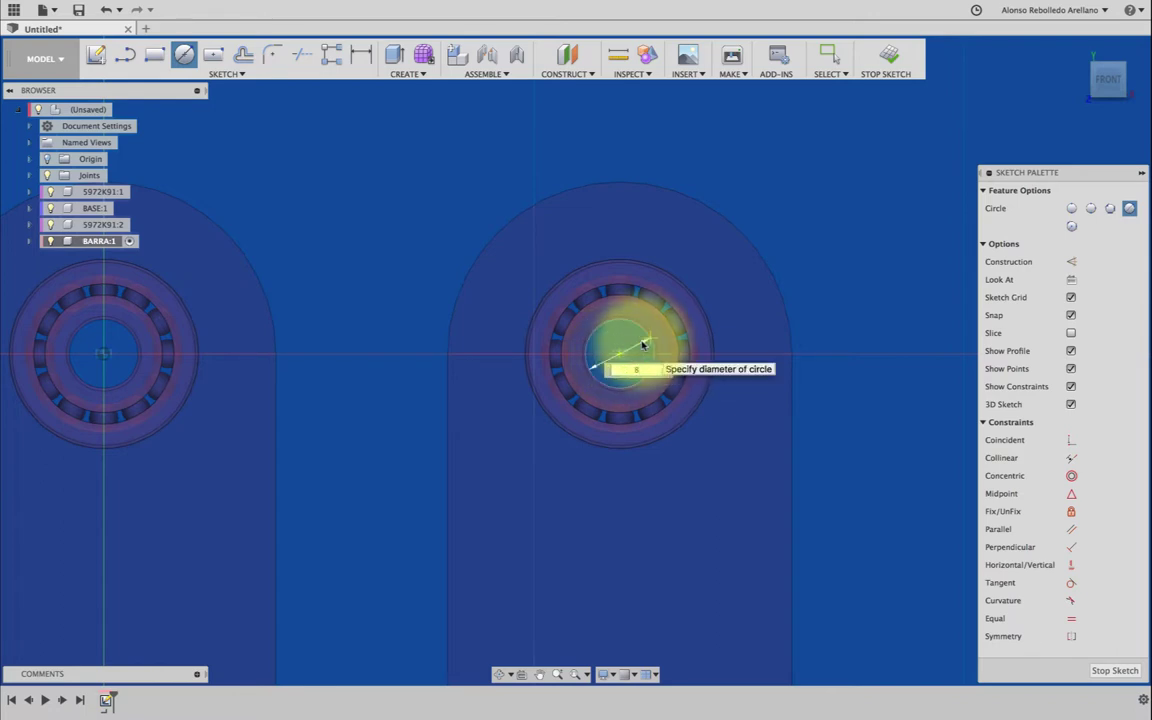
key("Return")
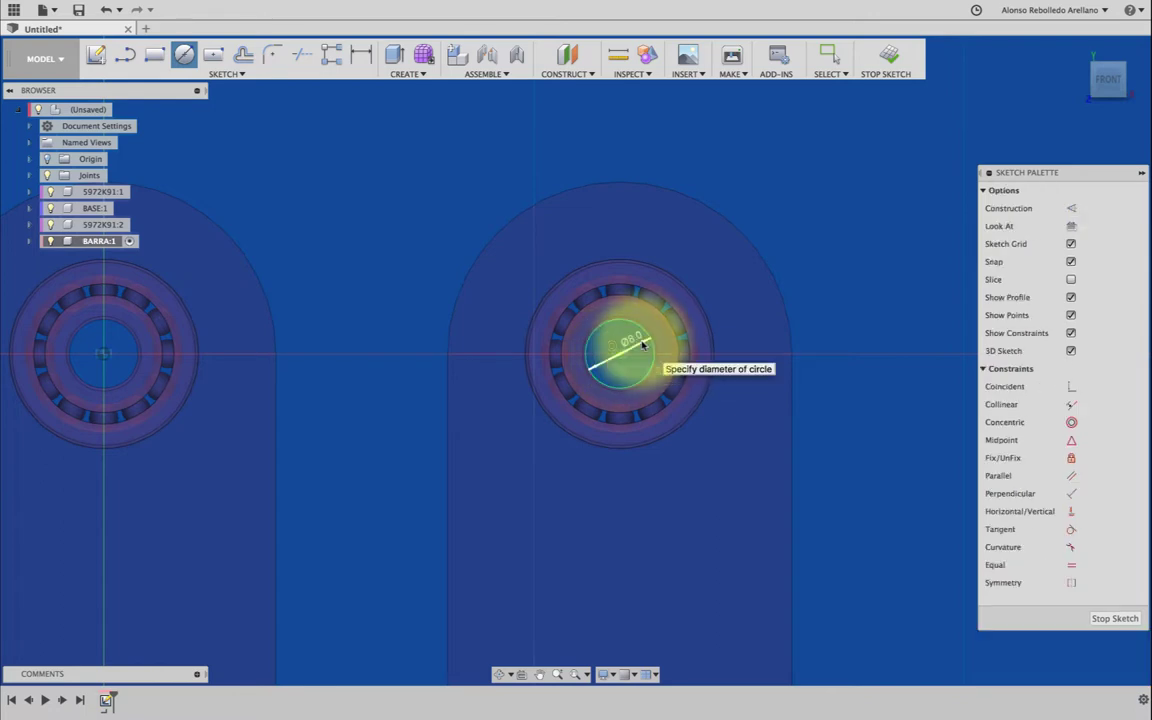
middle_click_drag(728, 380, 728, 382, "shift")
Step: Extrude the 8 mm circle 40 mm into a solid bar, then reactivate the top-level assembly
key("e")
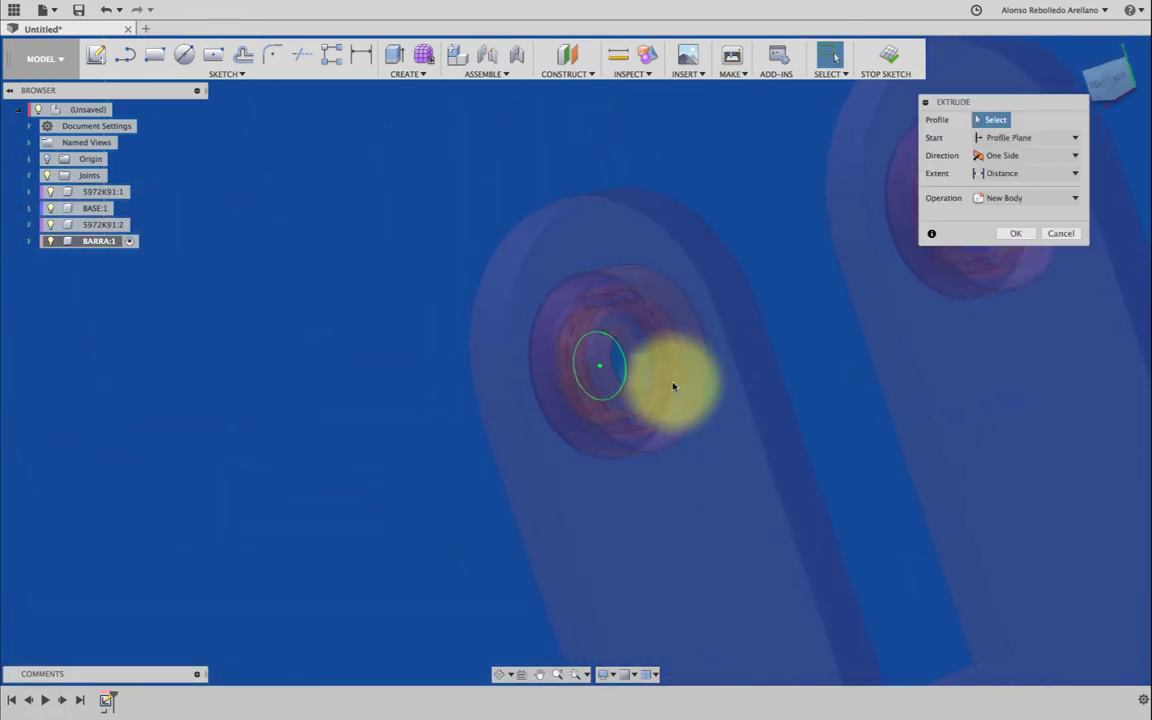
left_click(615, 358)
middle_click_drag(597, 375, 591, 373, "shift")
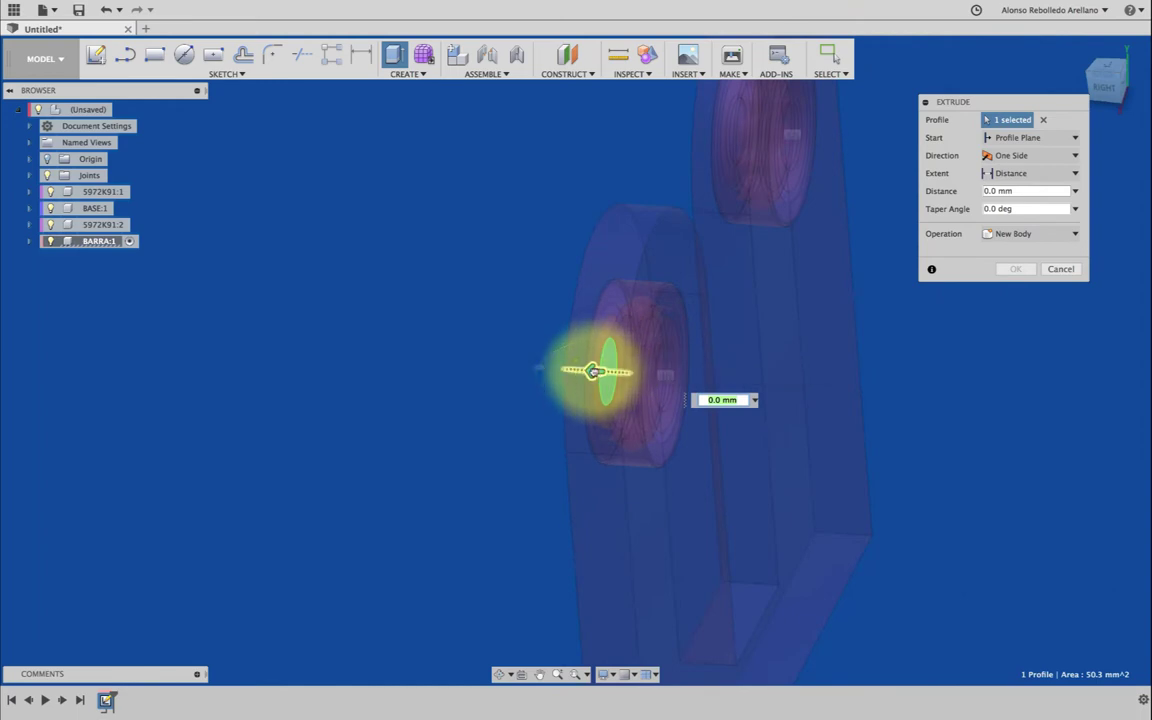
left_click_drag(594, 373, 918, 458)
left_click(1012, 268)
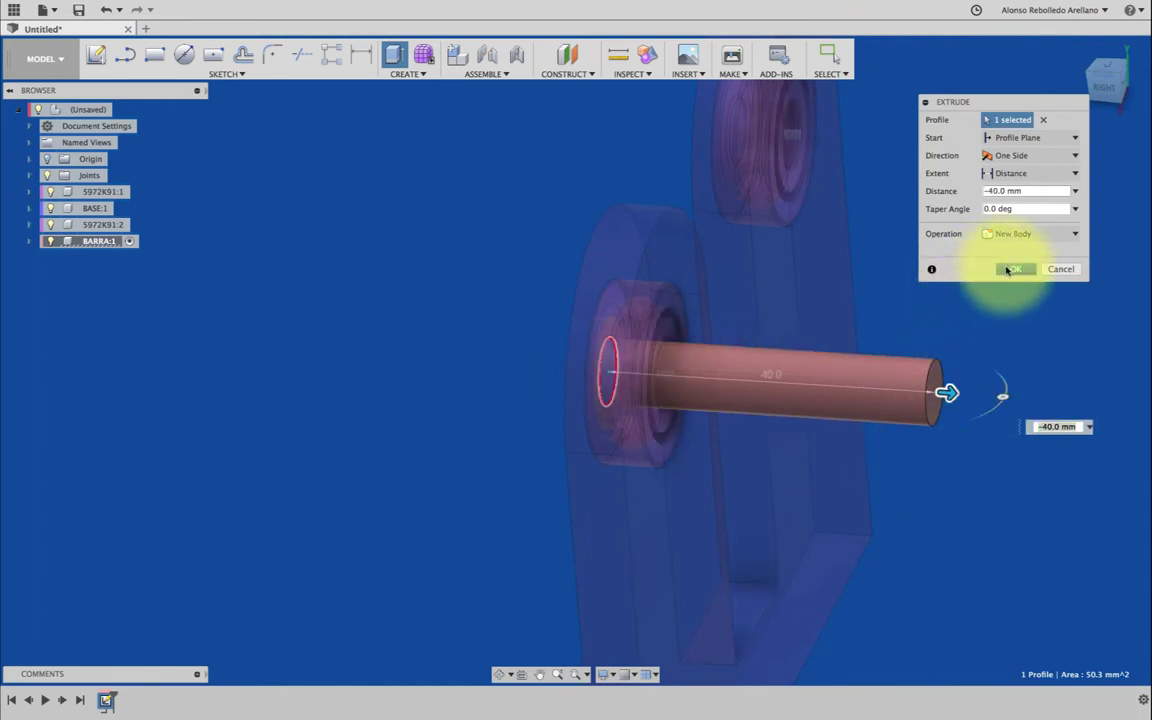
mouse_move(1007, 270)
middle_mouse_down("shift")
mouse_move(900, 283)
mouse_move(861, 321)
mouse_move(818, 263)
mouse_move(601, 191)
middle_mouse_up("shift")
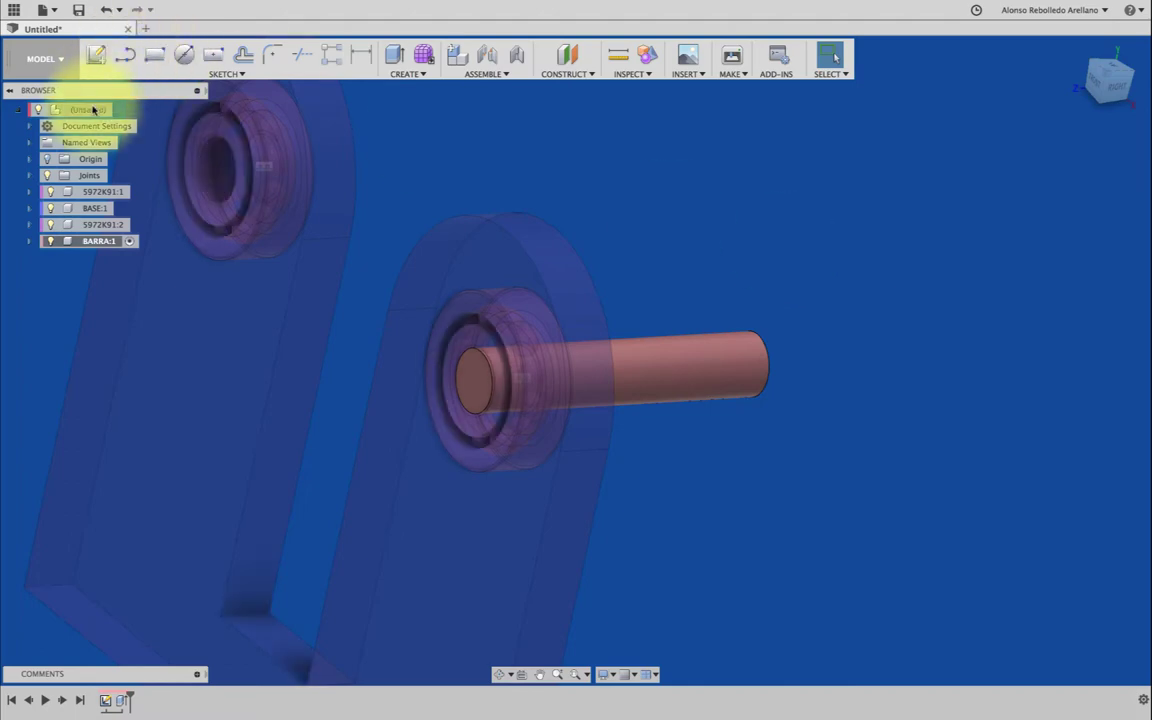
left_click(113, 110)
left_click(633, 237)
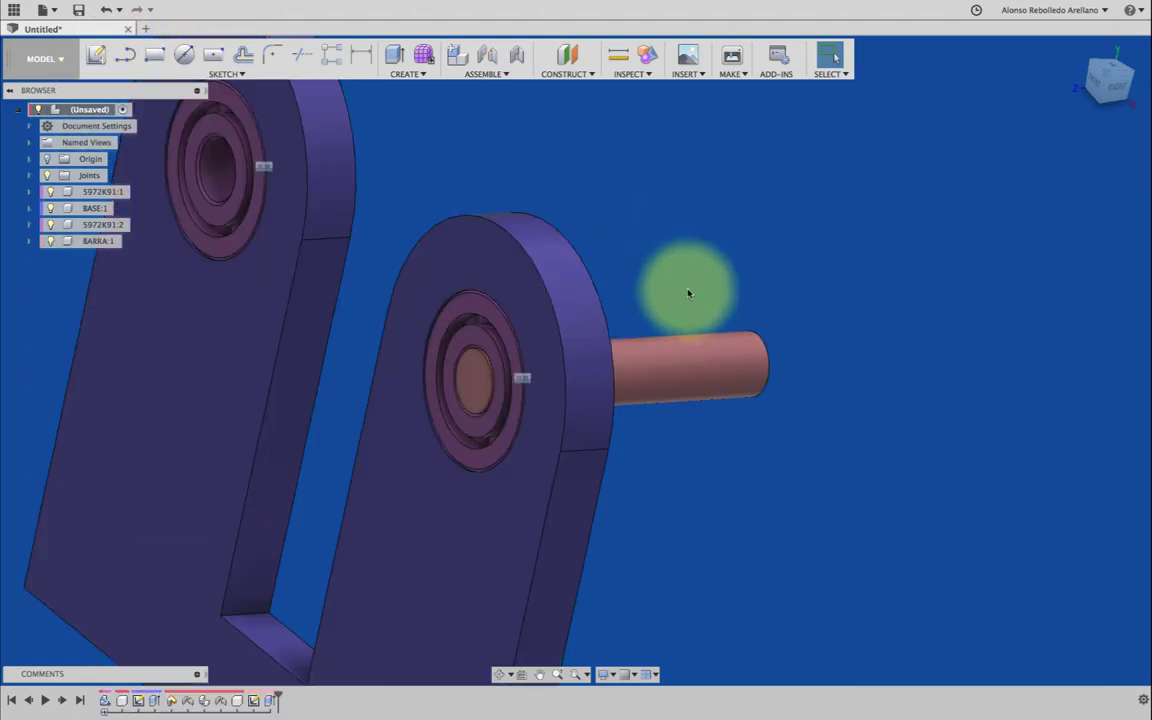
Step: Move the BARRA rod aside, then joint its end rigidly to the first bearing's centre
left_click_drag(669, 378, 872, 465)
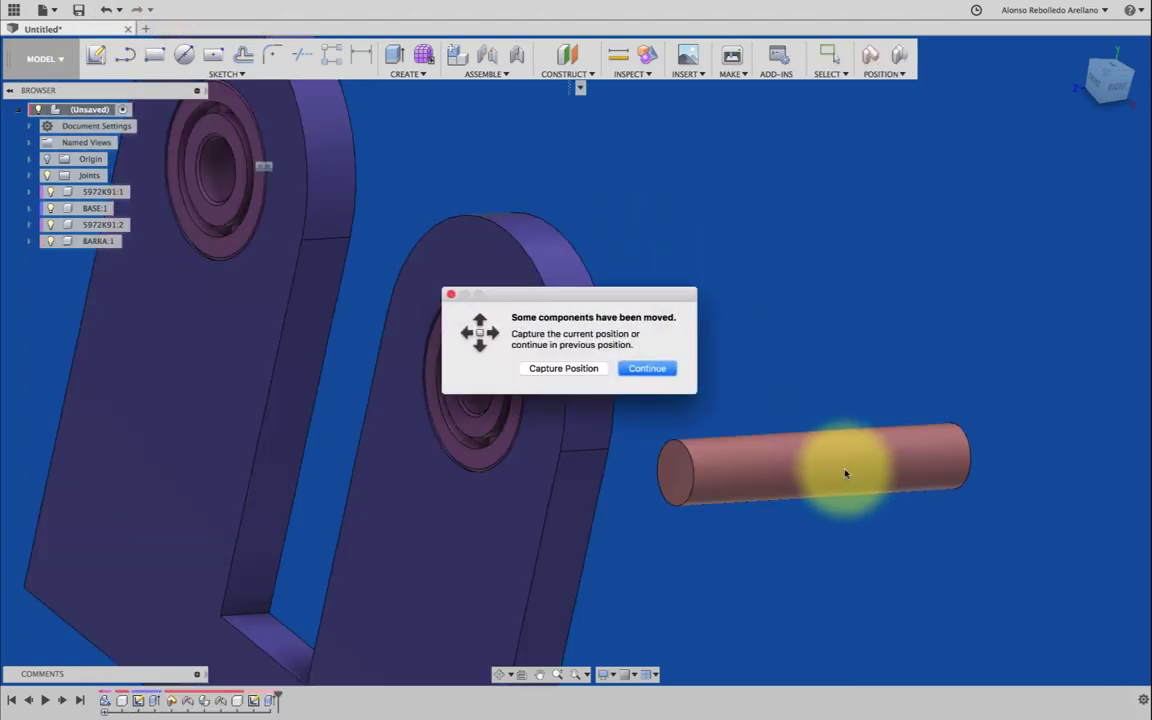
left_click(647, 368)
key("j")
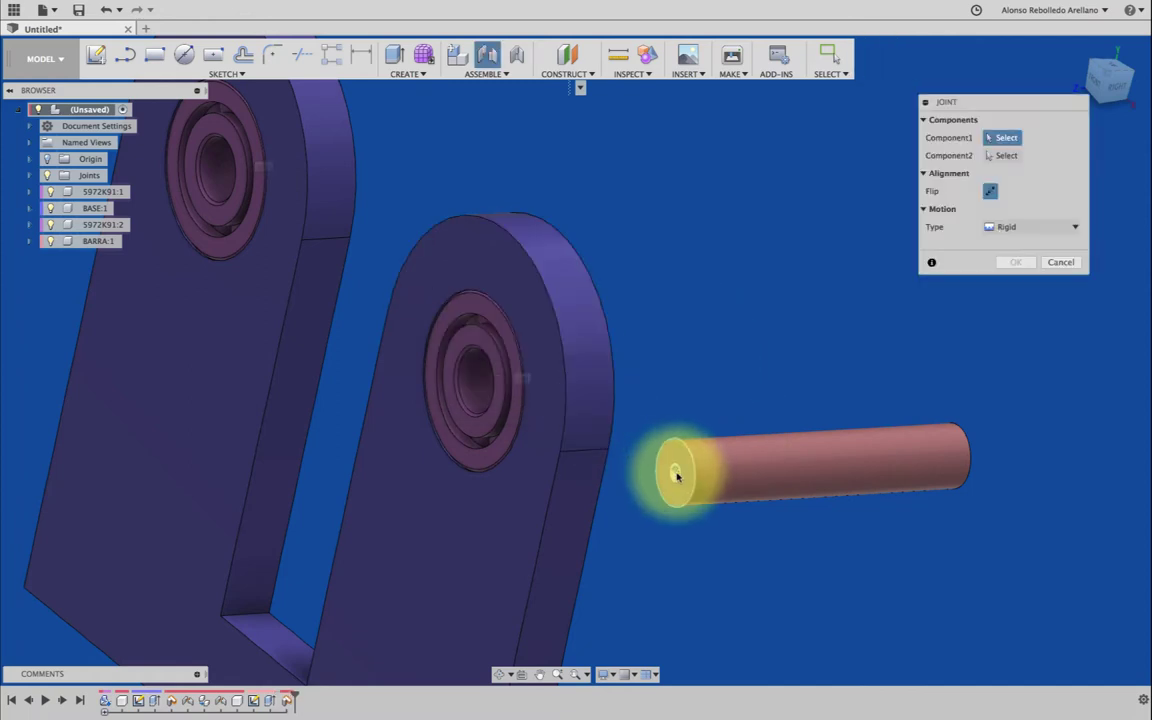
left_click(676, 476)
left_click(470, 418)
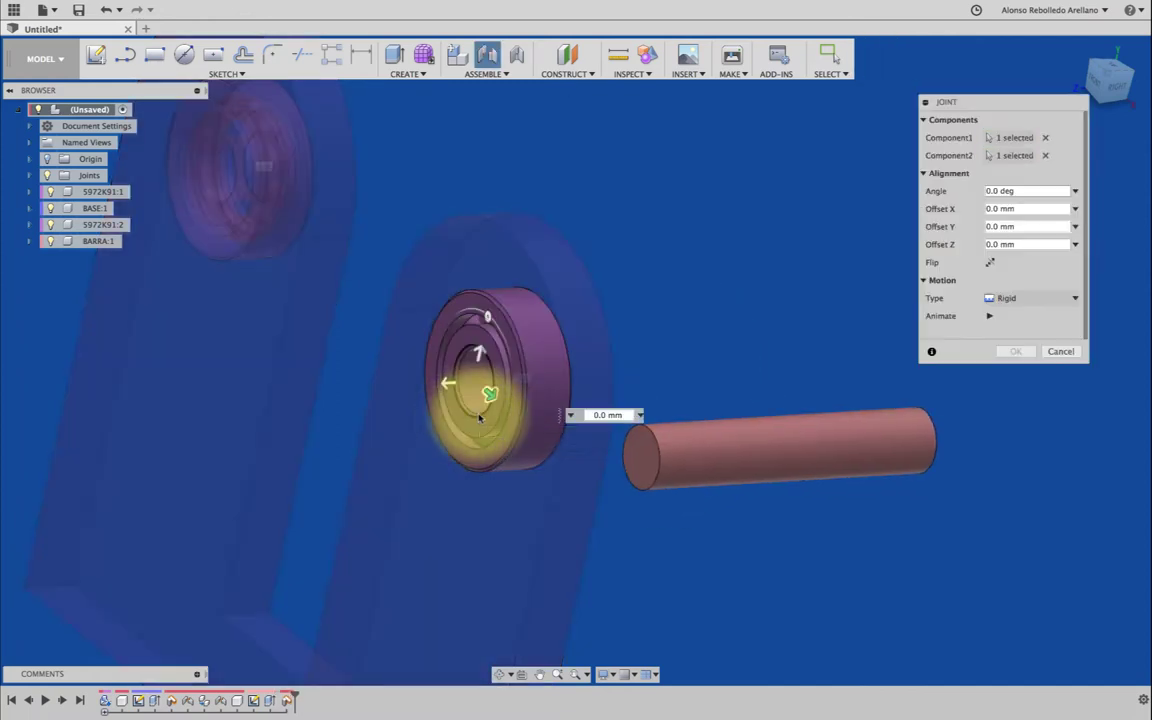
left_click(1020, 353)
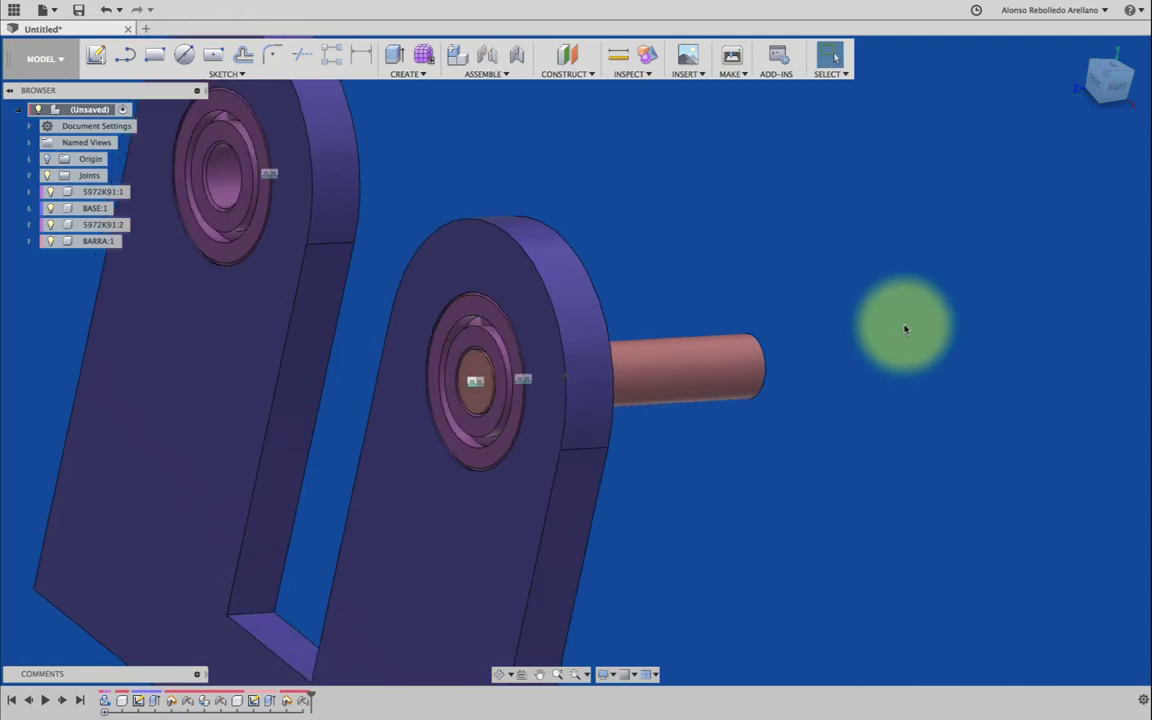
middle_click_drag(905, 326, 476, 231, "shift")
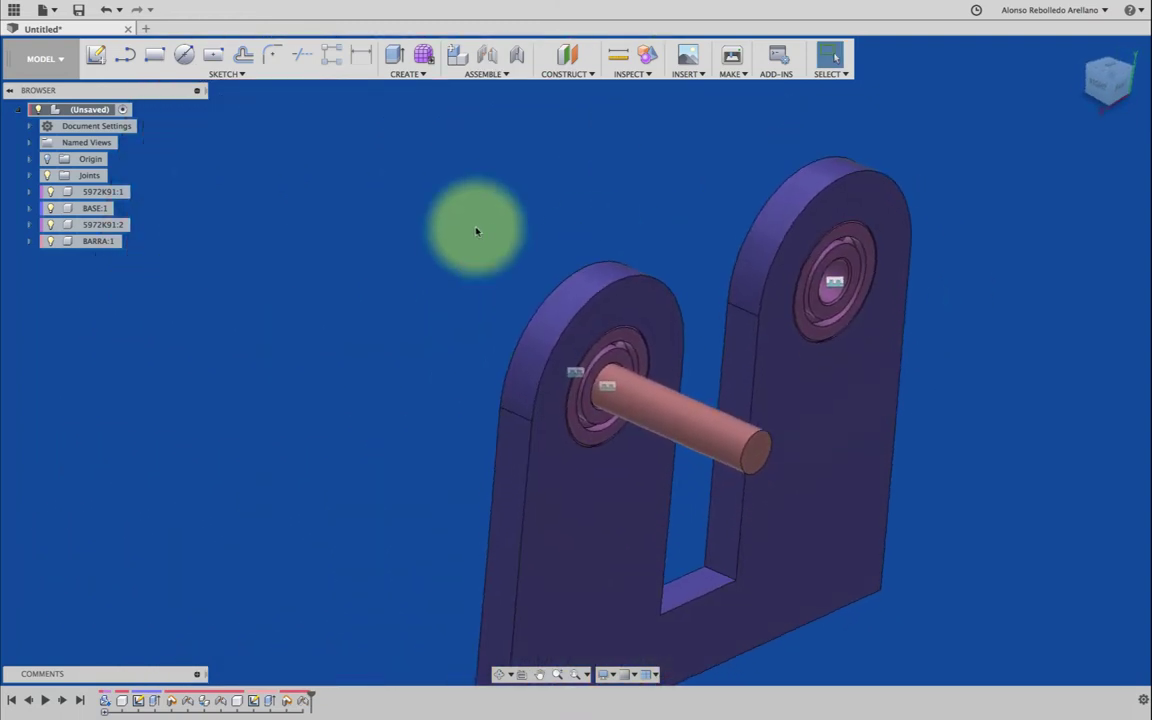
Step: Add a new component to the root assembly named BRAZO RANURADO
mouse_move(476, 231)
middle_mouse_down("shift")
mouse_move(429, 177)
mouse_move(289, 134)
middle_mouse_up("shift")
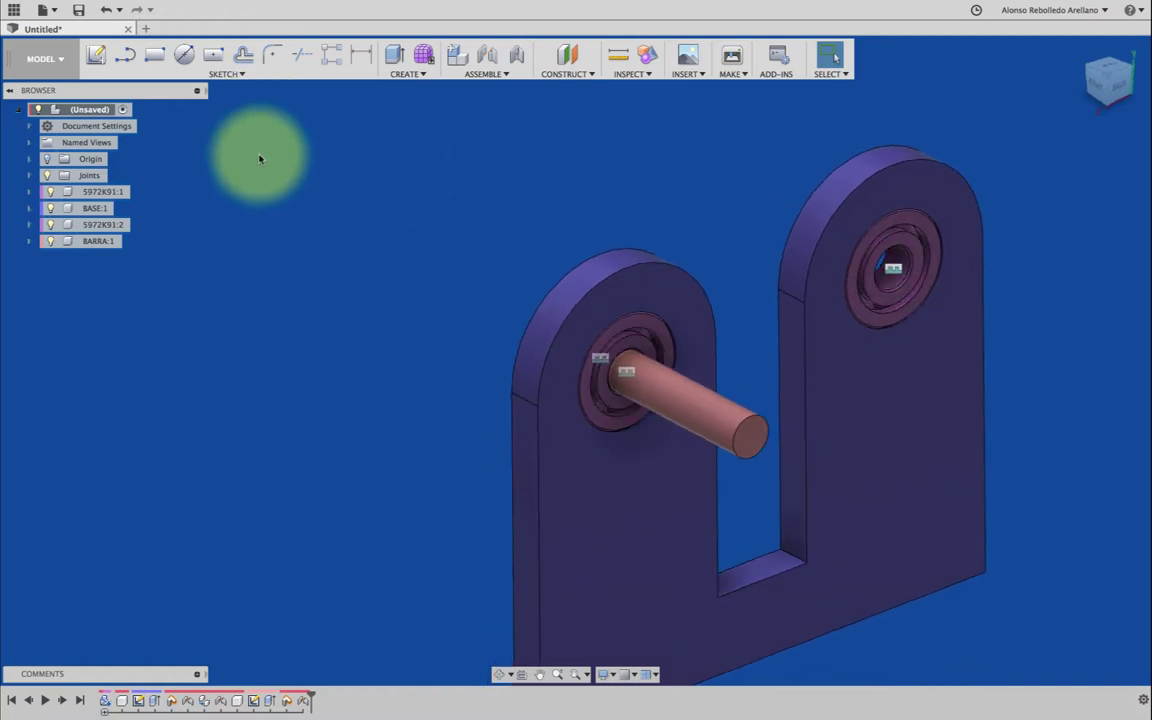
middle_click_drag(260, 175, 257, 172, "shift")
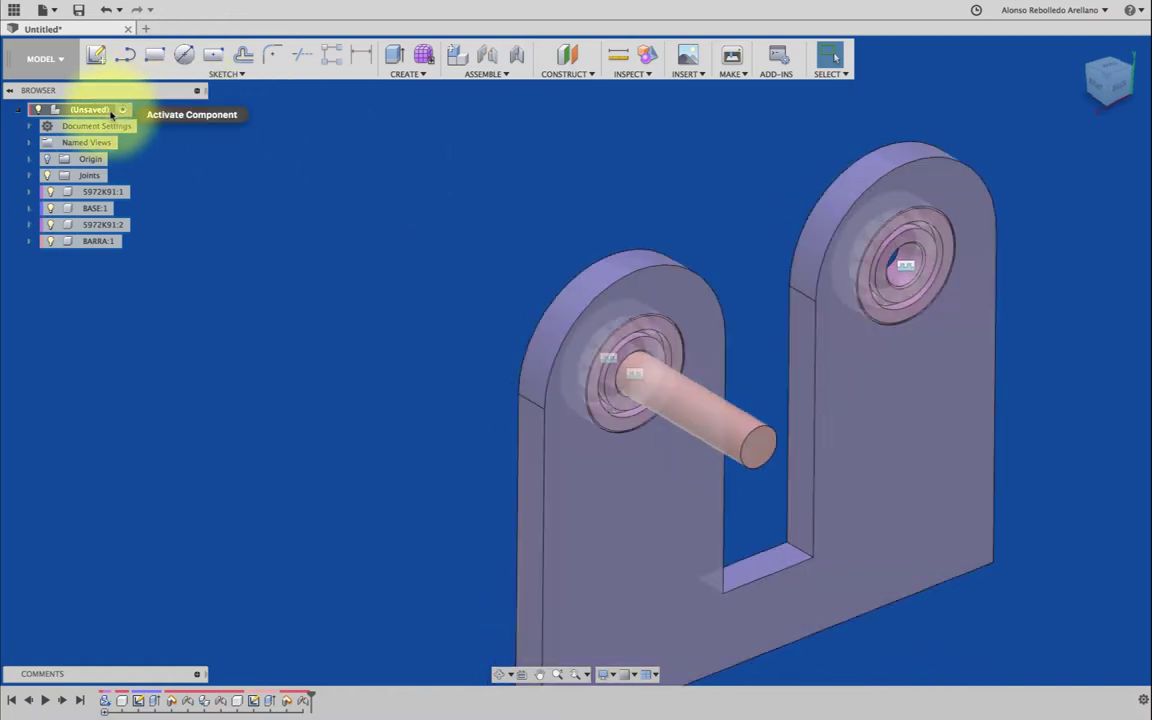
right_click(102, 111)
left_click(112, 122)
type("BRAZO RANURAD")
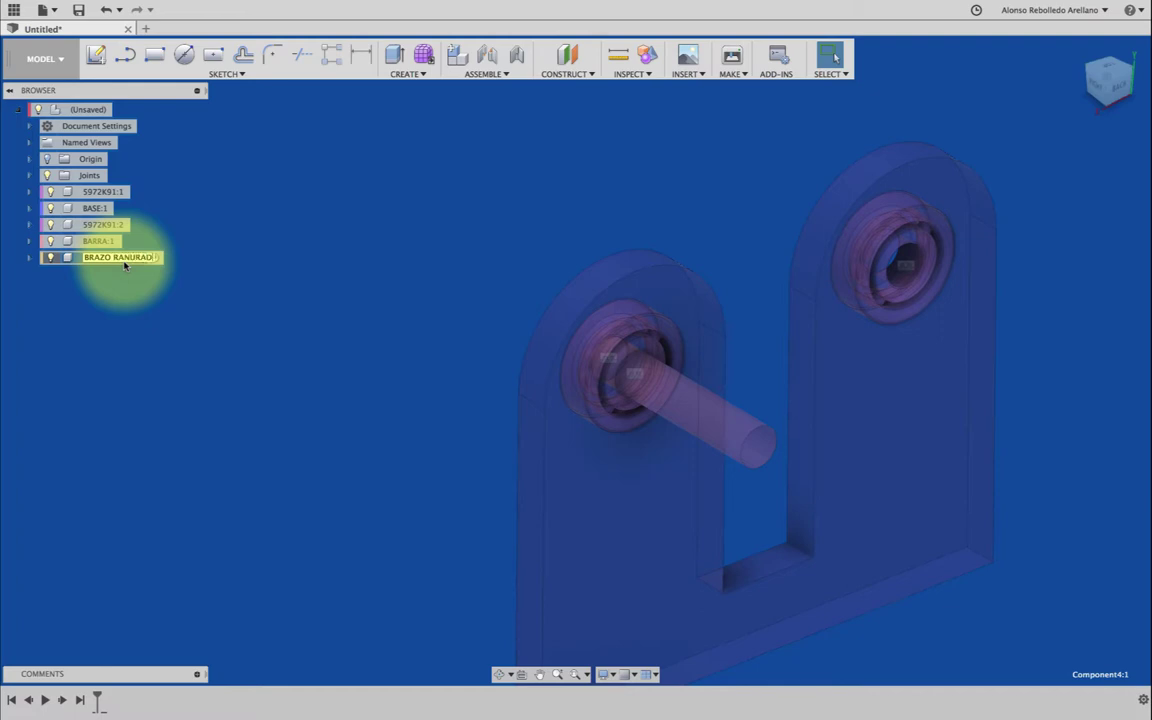
type("O")
key("Return")
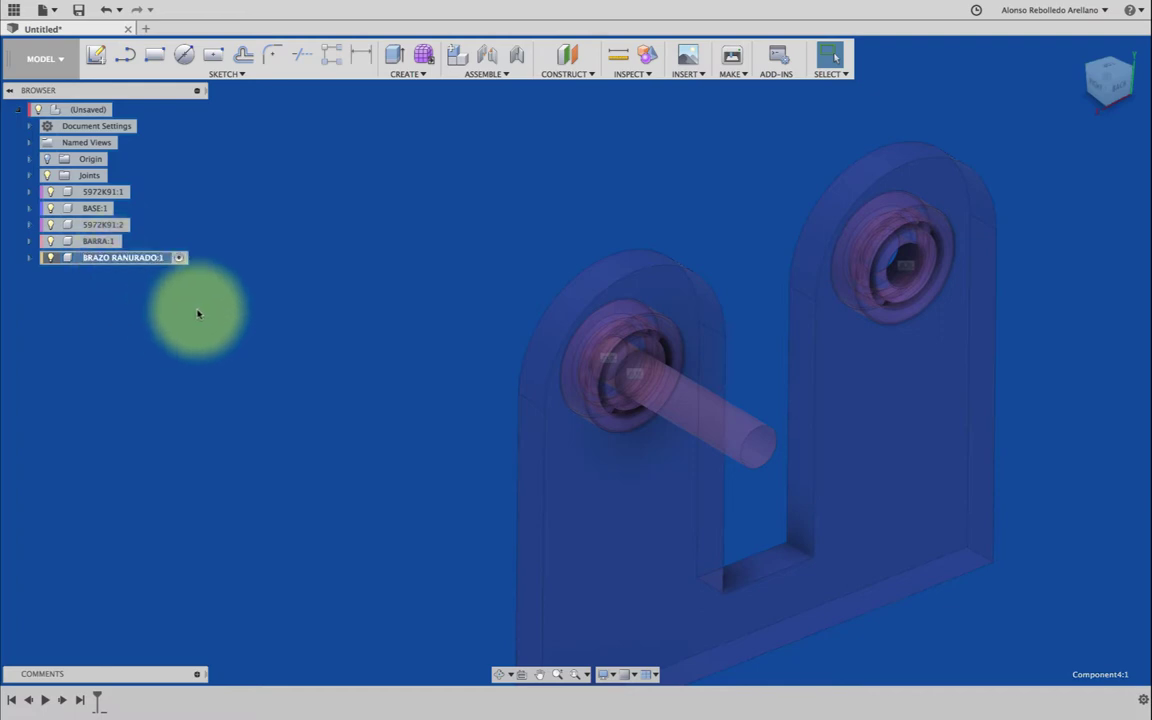
left_click(104, 60)
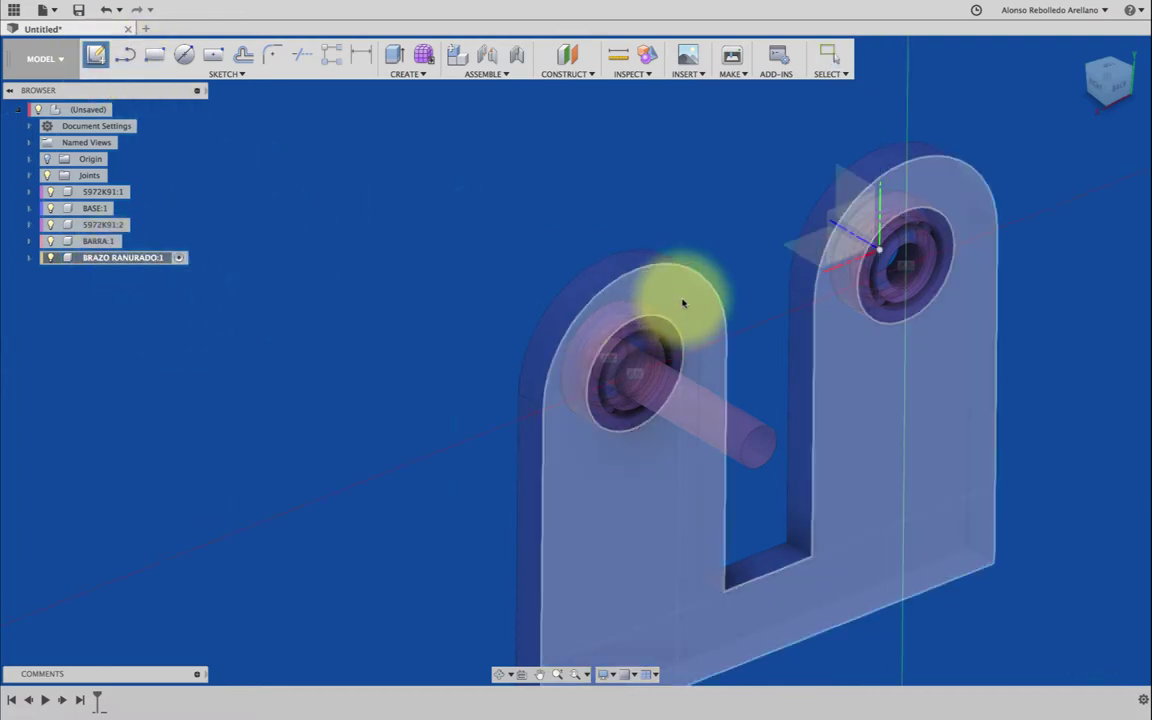
Step: On the part's face, sketch 8 mm and 40 mm circles centred on the left bearing
left_click(683, 303)
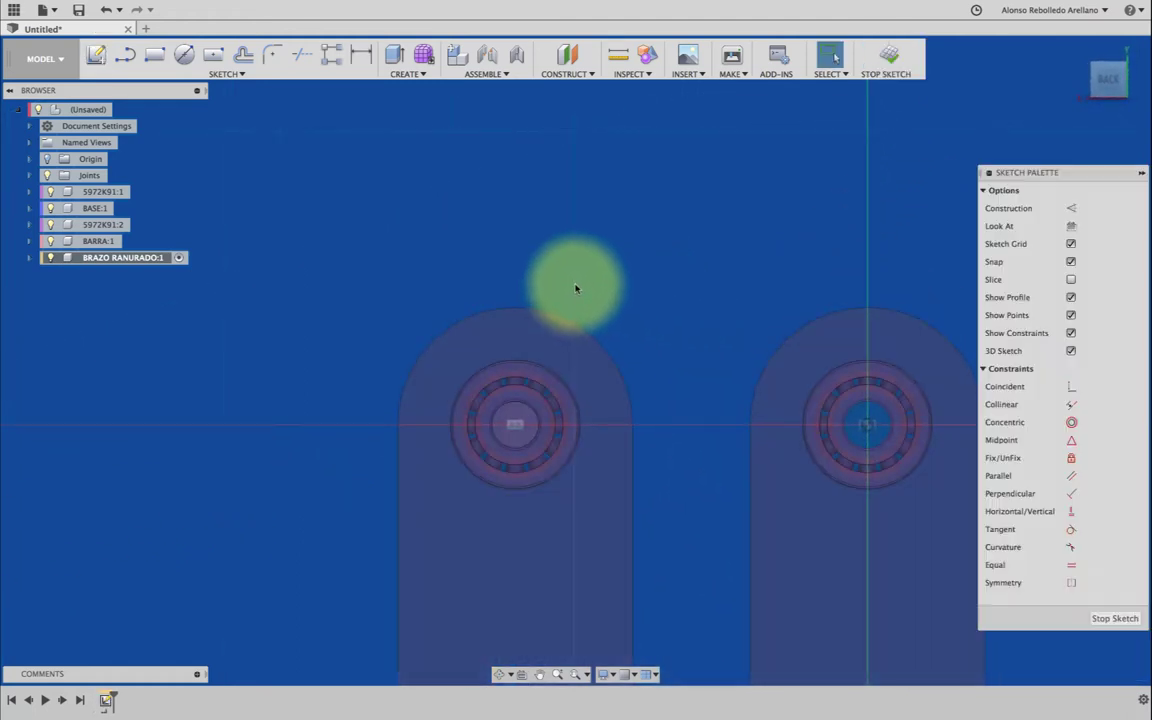
key("c")
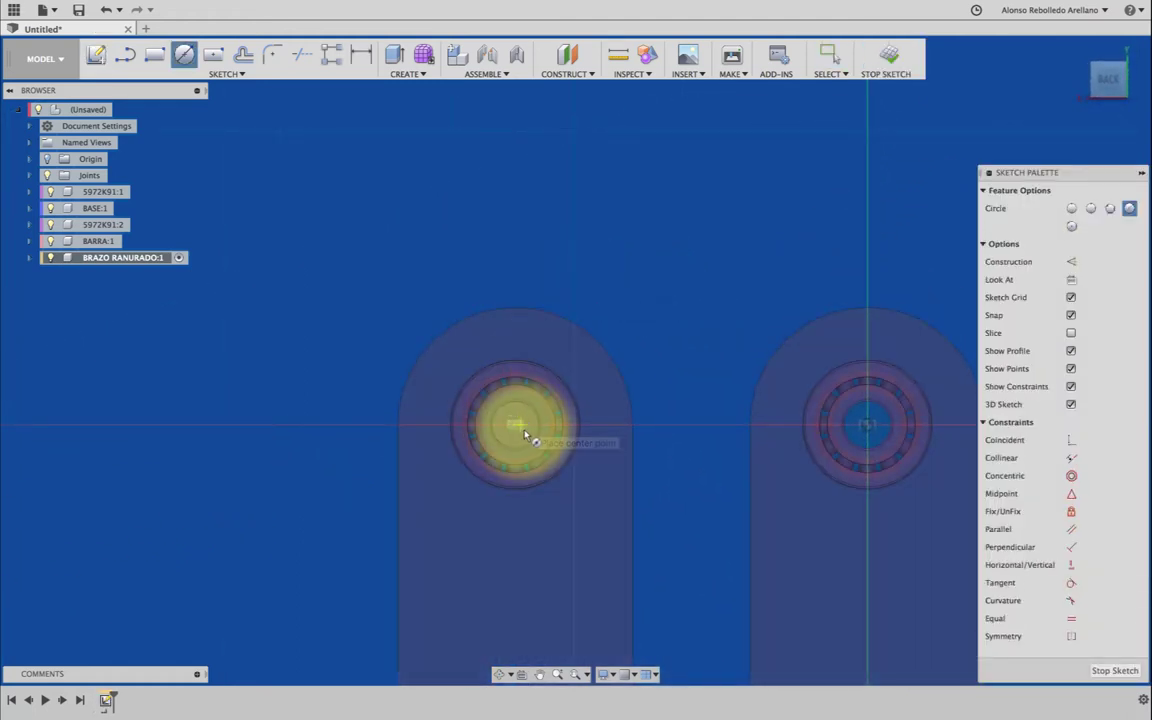
left_click(513, 428)
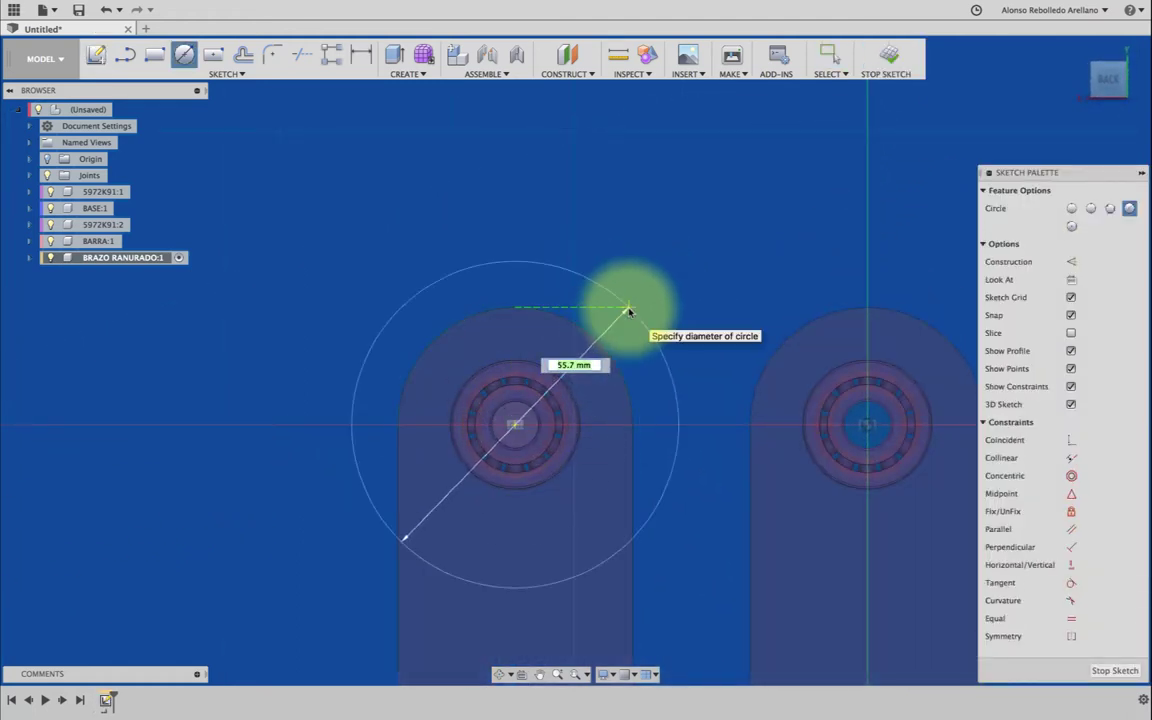
key("Return")
key("Escape")
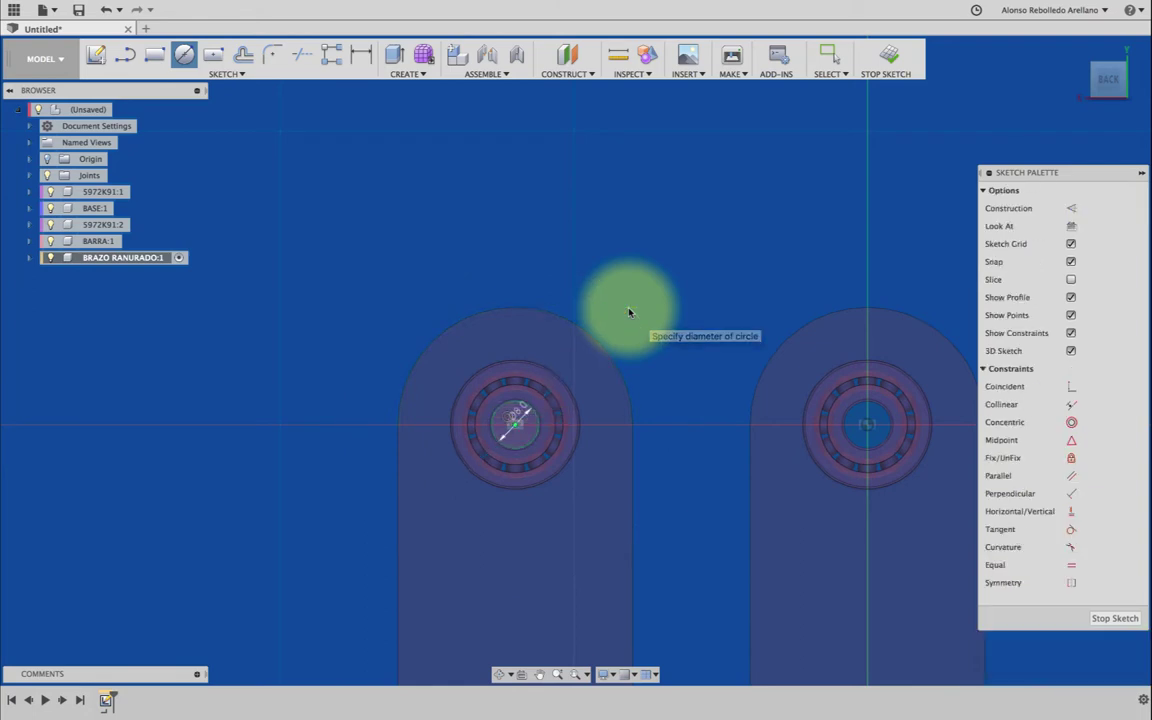
key("c")
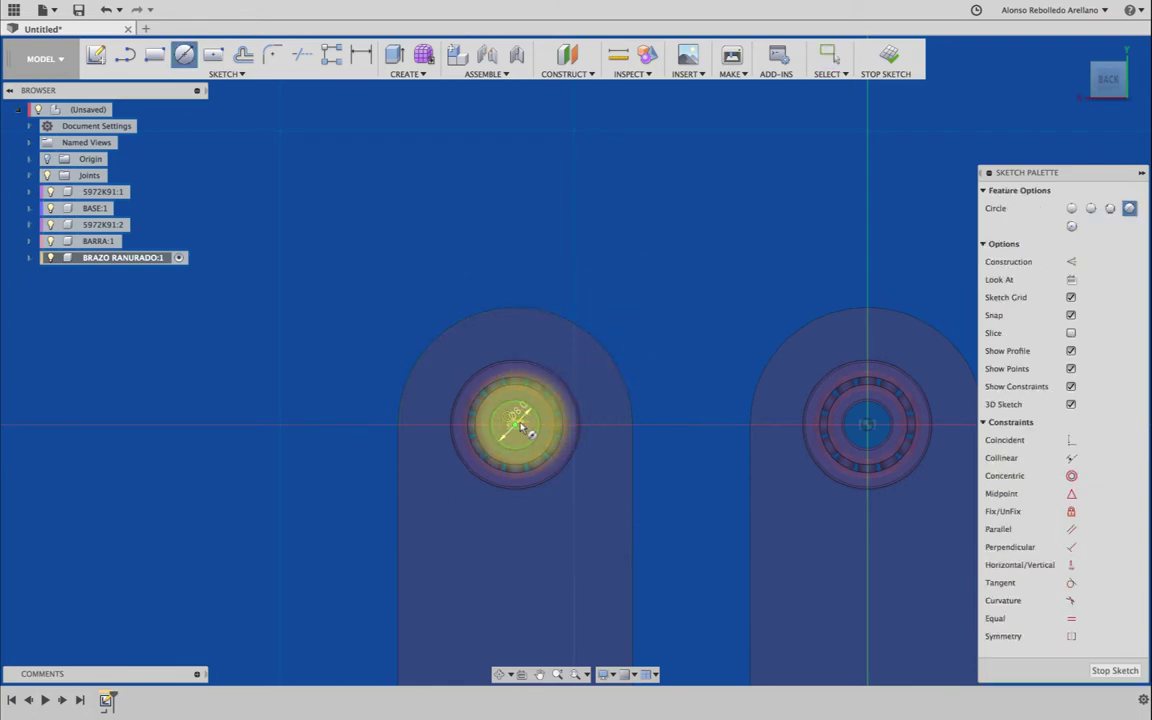
left_click(515, 427)
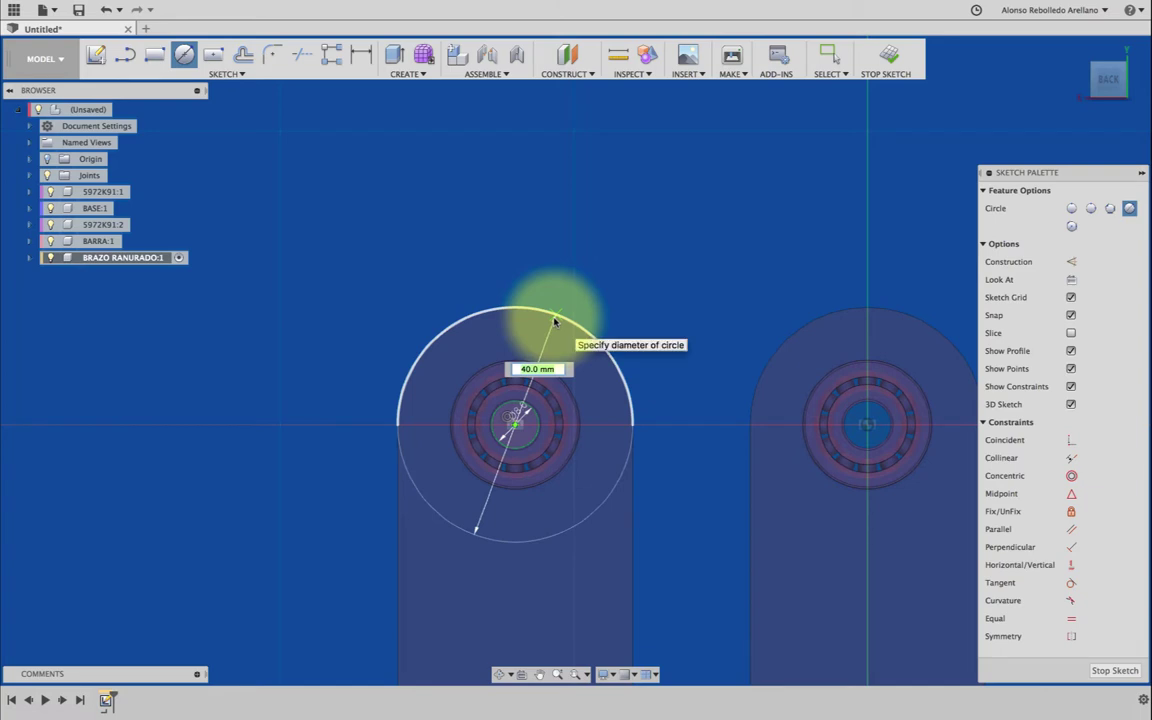
left_click(555, 321)
Step: Draw a horizontal line from the 40 mm circle's edge extending left
scroll(651, 291, "left", 5)
scroll(651, 291, "down", 2)
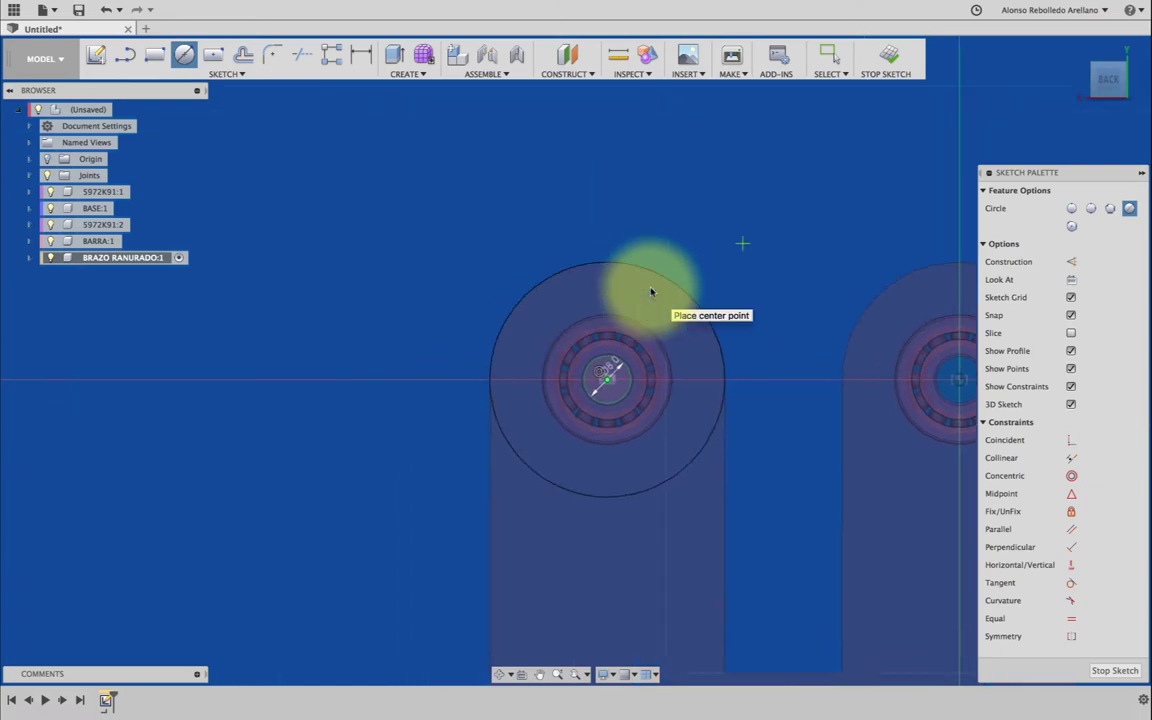
key("l")
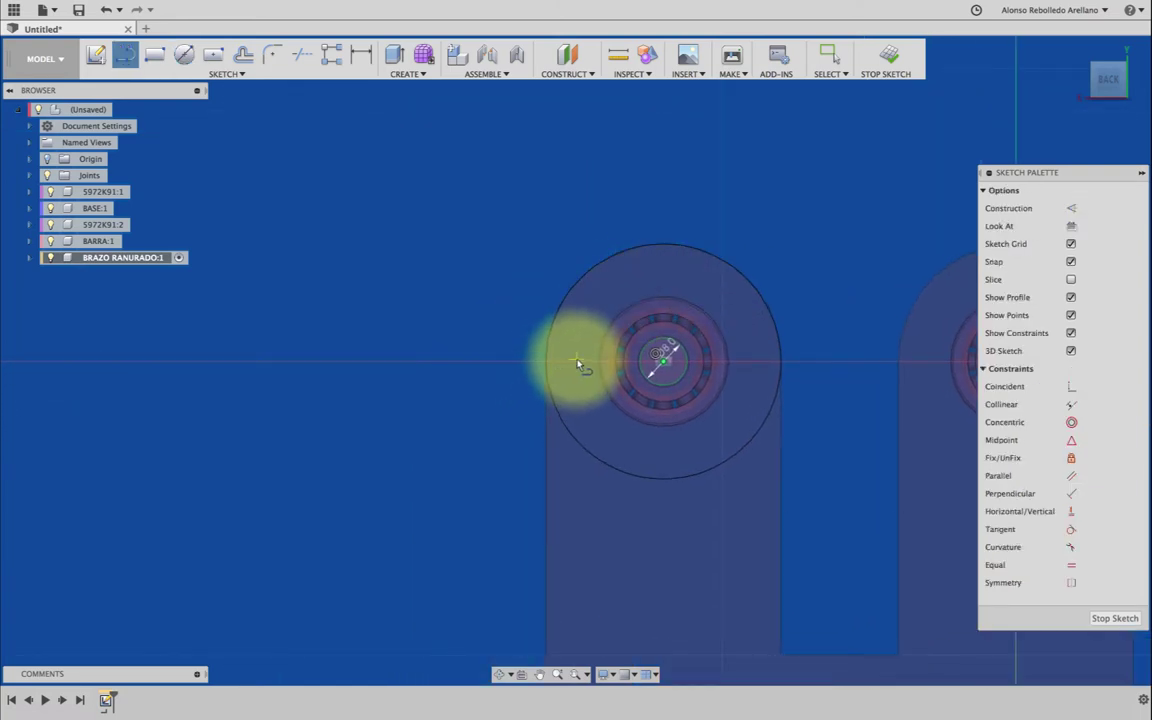
left_click(583, 362)
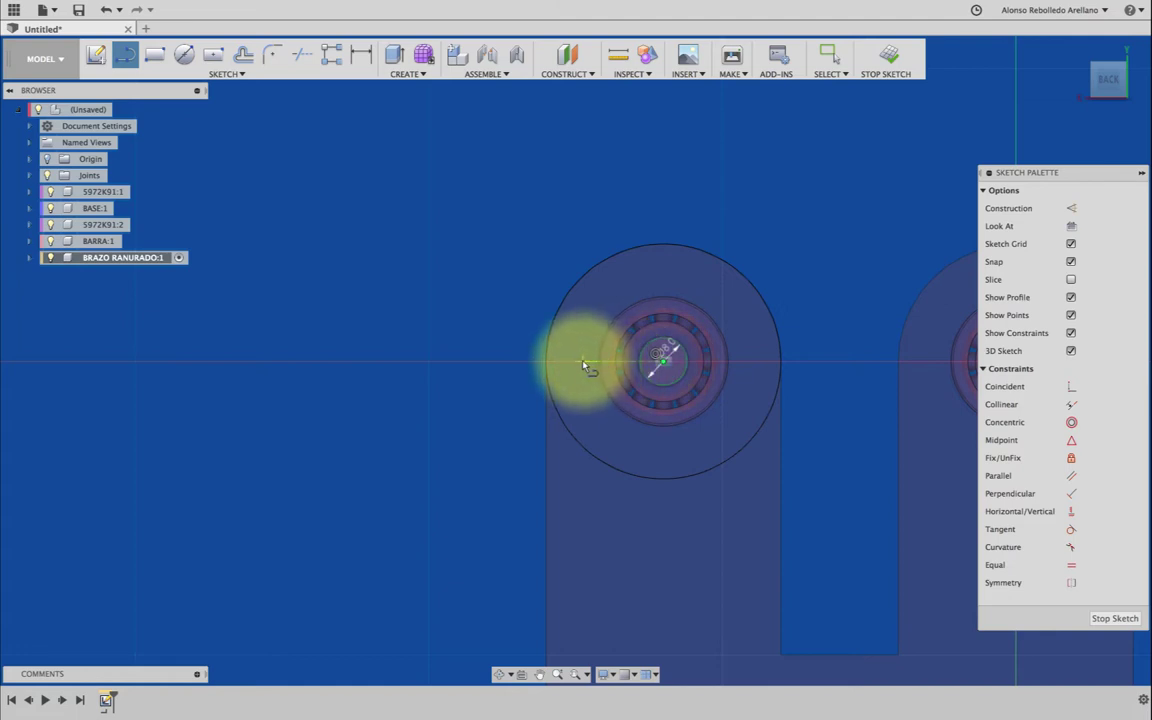
left_click(113, 363)
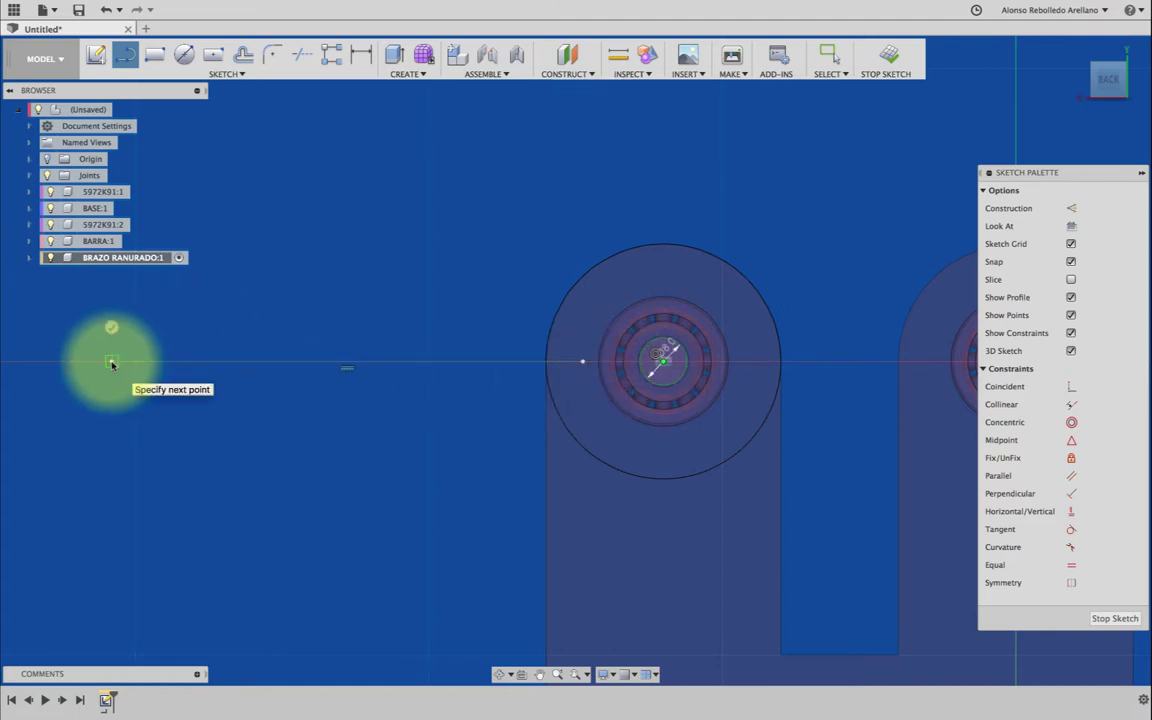
Step: Add a 9 mm wide center-to-center slot along the horizontal line, left of the circle
left_click(209, 462)
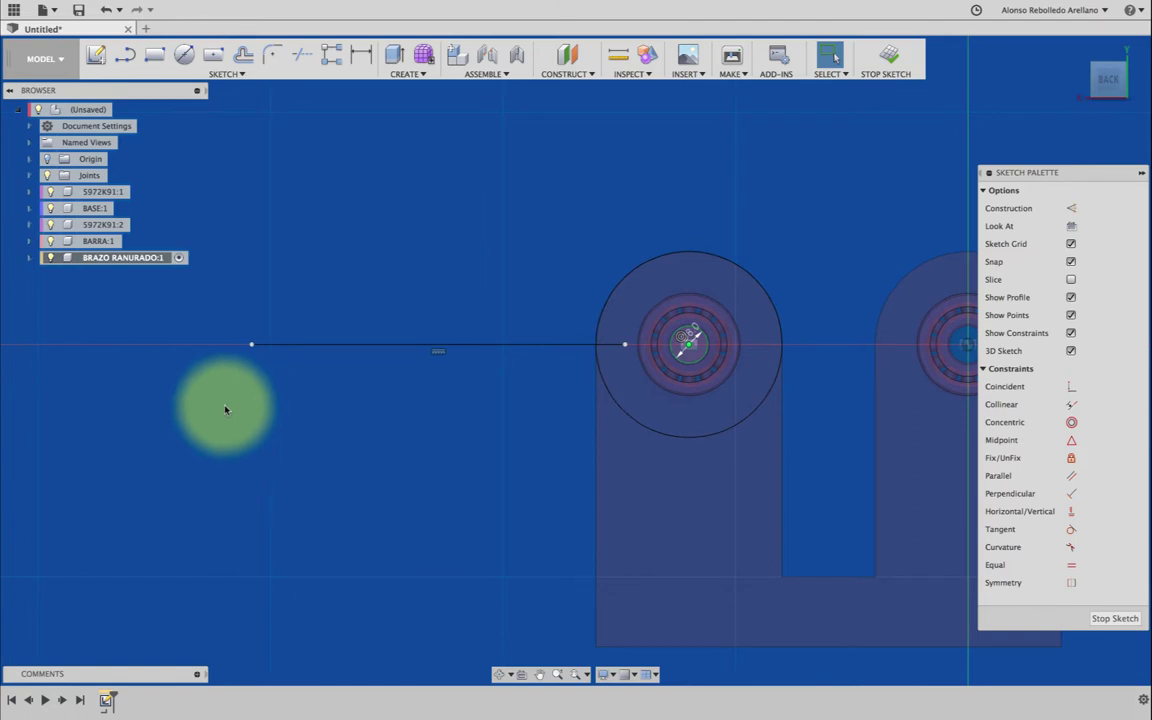
left_click(228, 78)
mouse_move(104, 190)
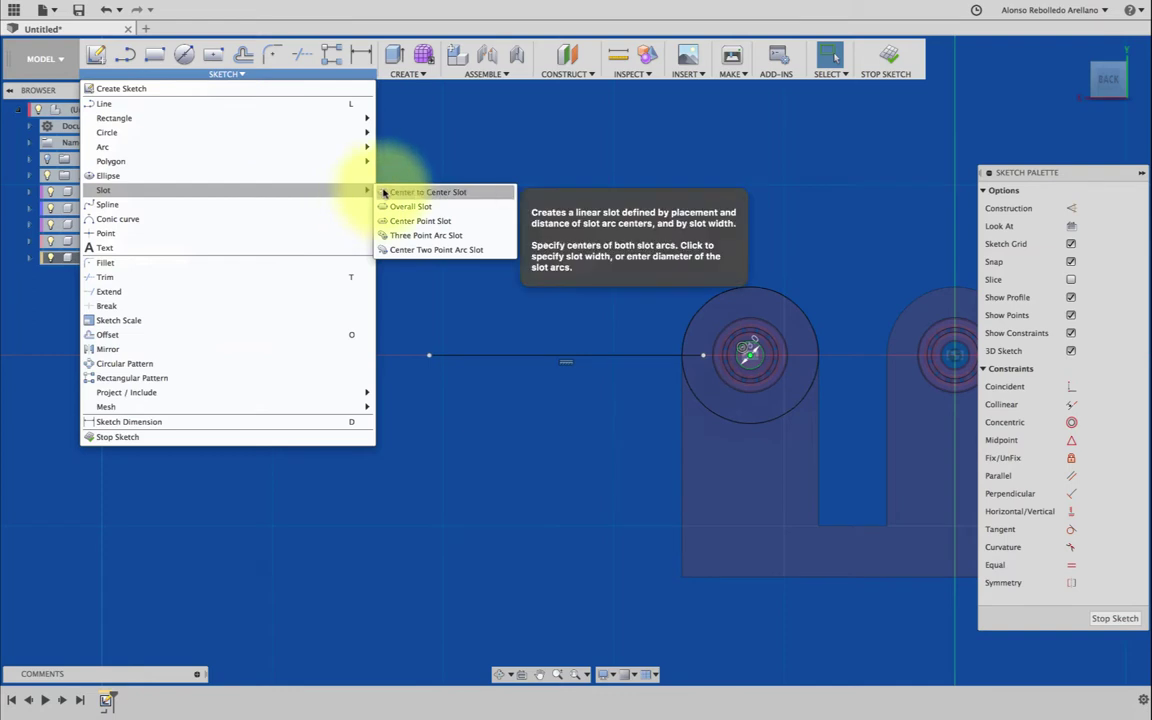
left_click(385, 191)
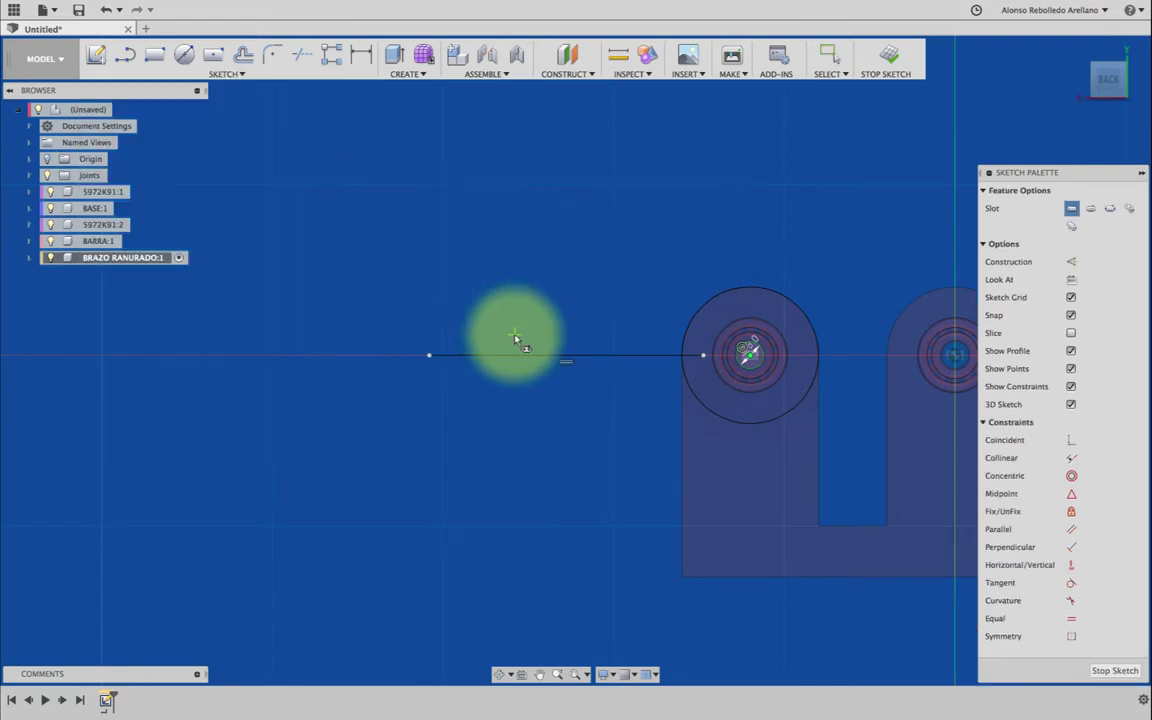
left_click(567, 357)
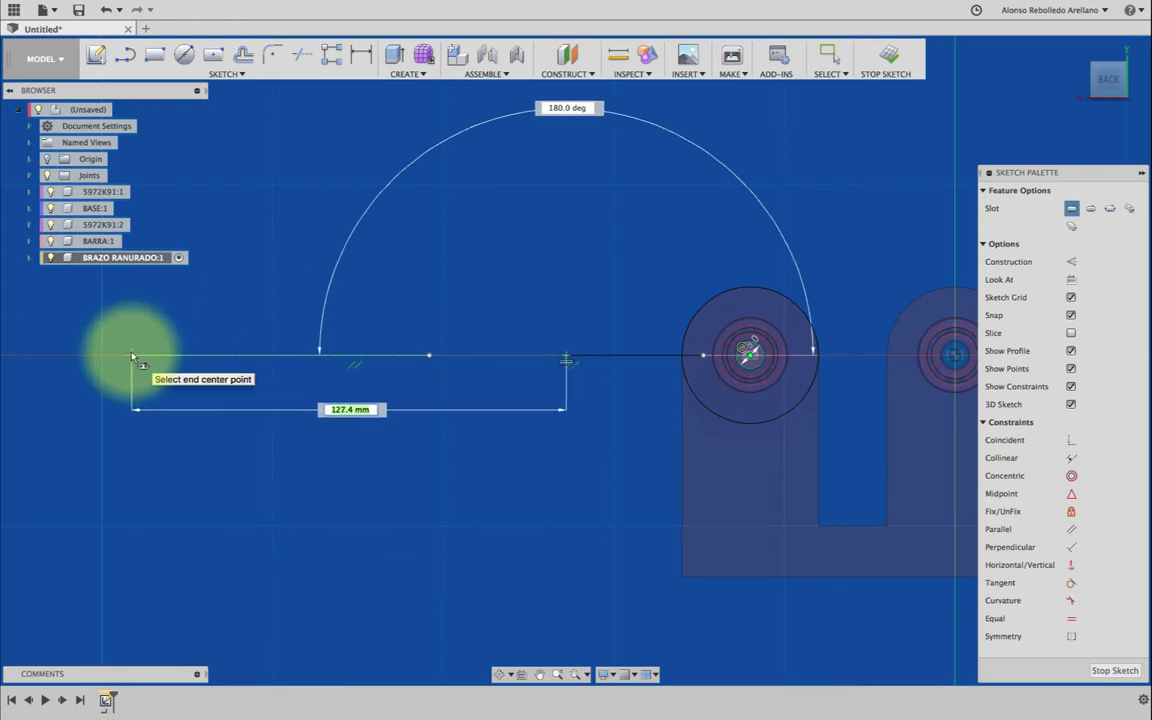
left_click(134, 355)
type("9")
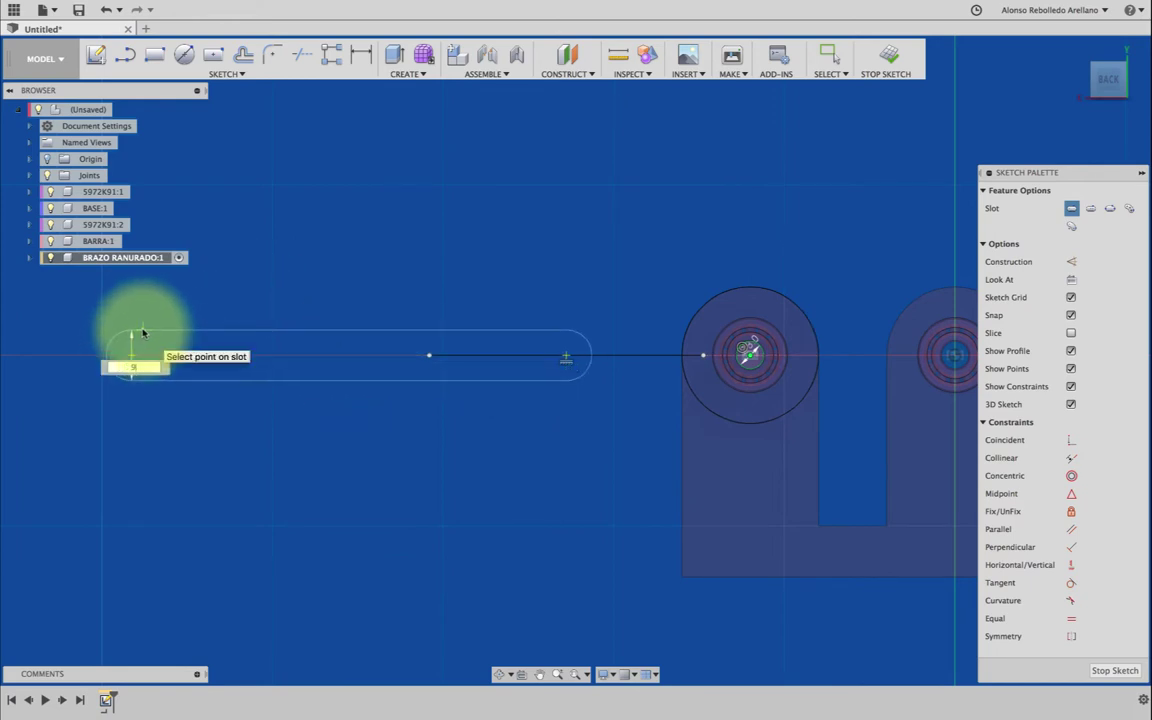
left_click(143, 332)
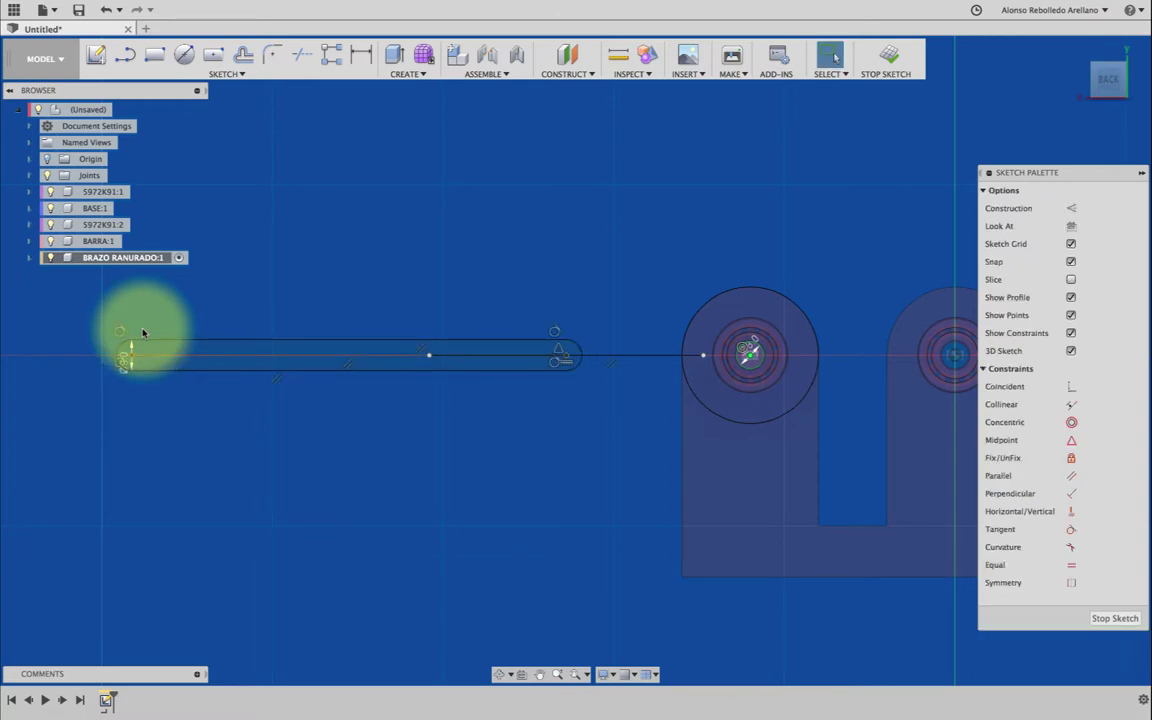
Step: Offset the slot outline 12 mm outward
key("o")
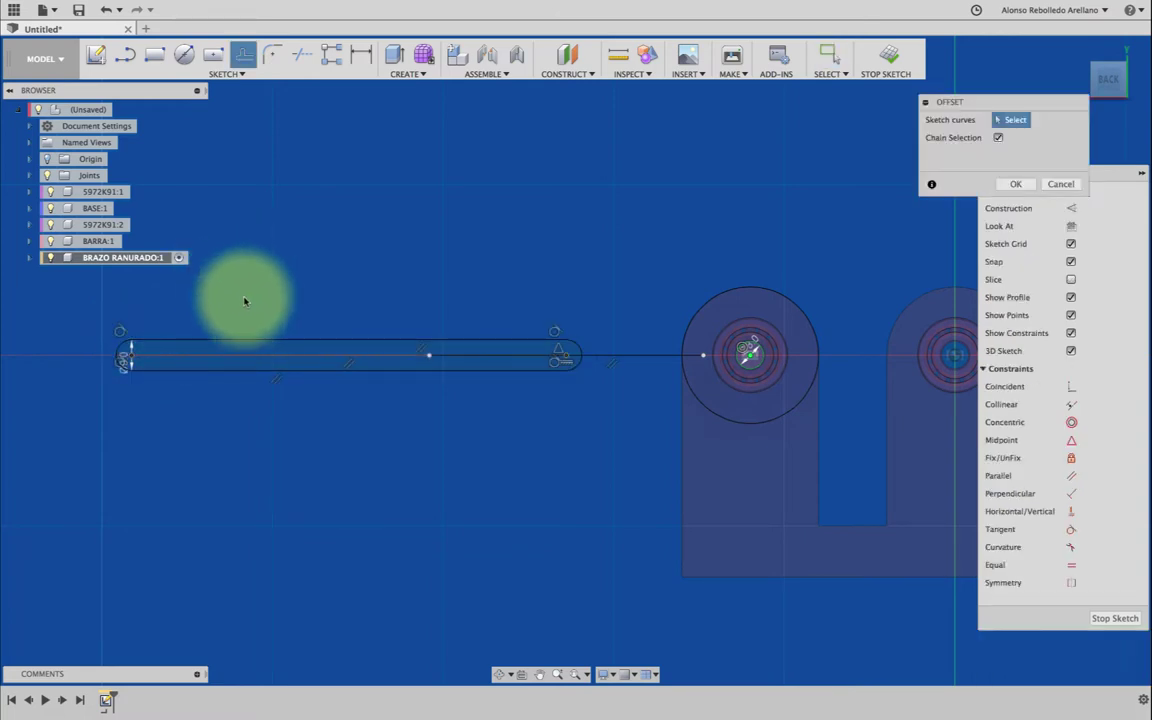
left_click(257, 337)
left_click_drag(257, 336, 259, 304)
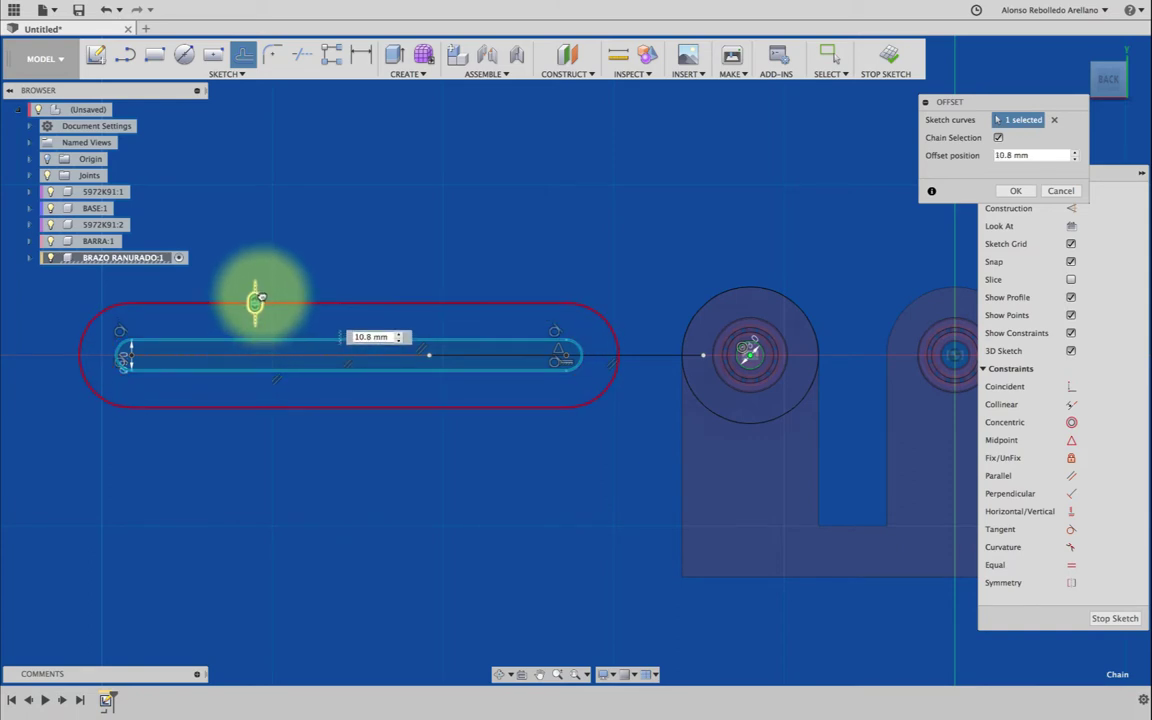
key("Return")
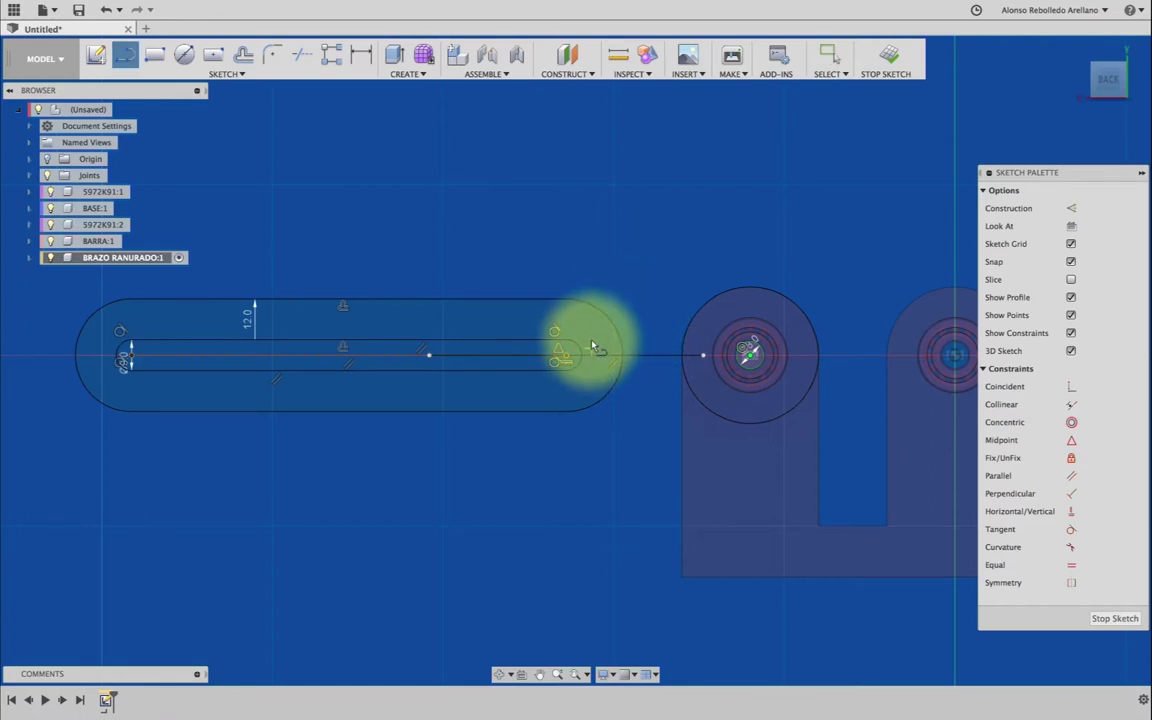
Step: Offset the horizontal line 6 mm above and 6 mm below
key("o")
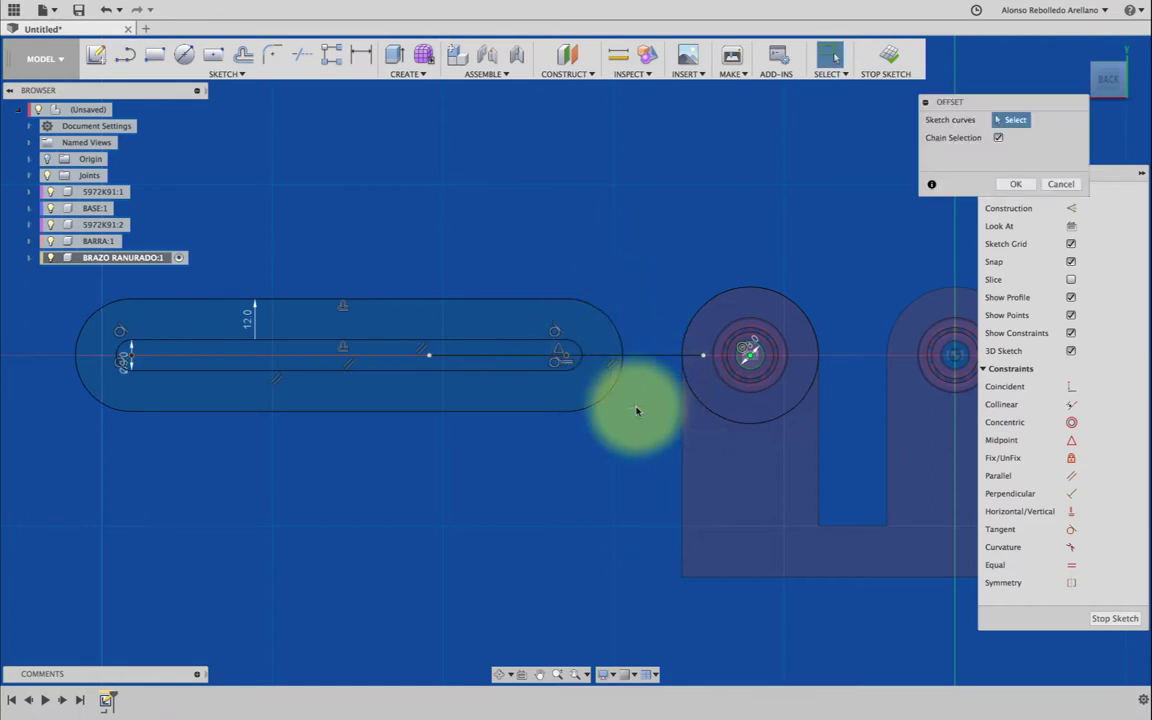
left_click(646, 355)
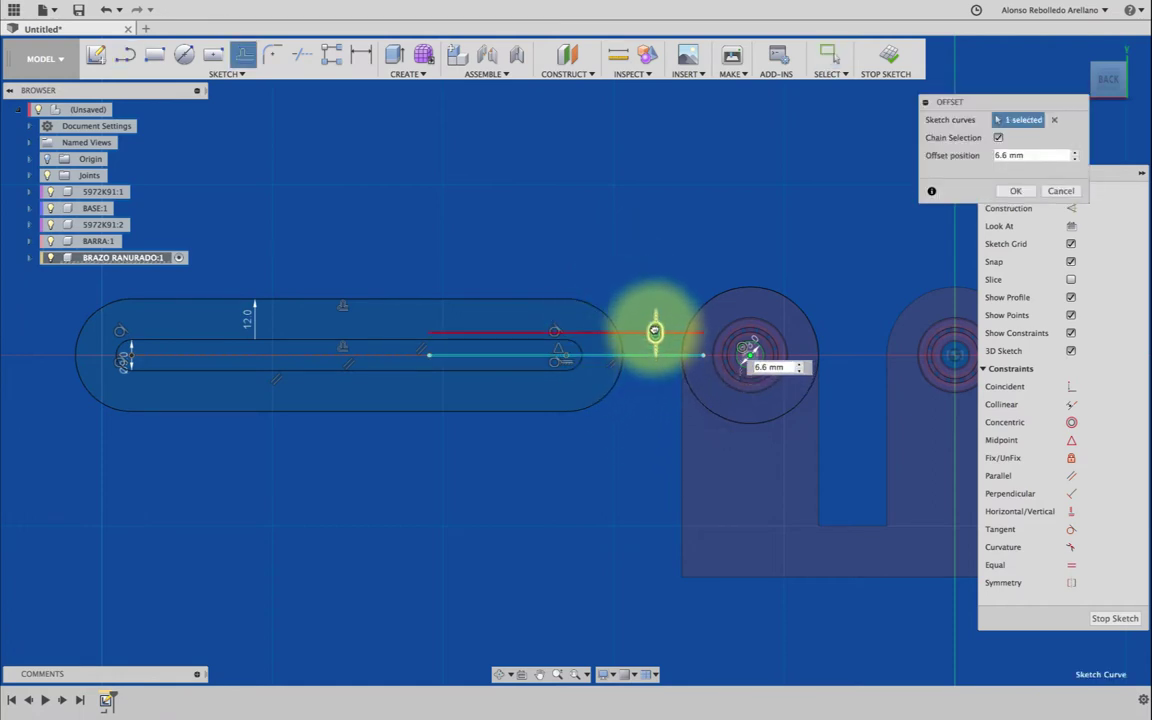
left_click(655, 331)
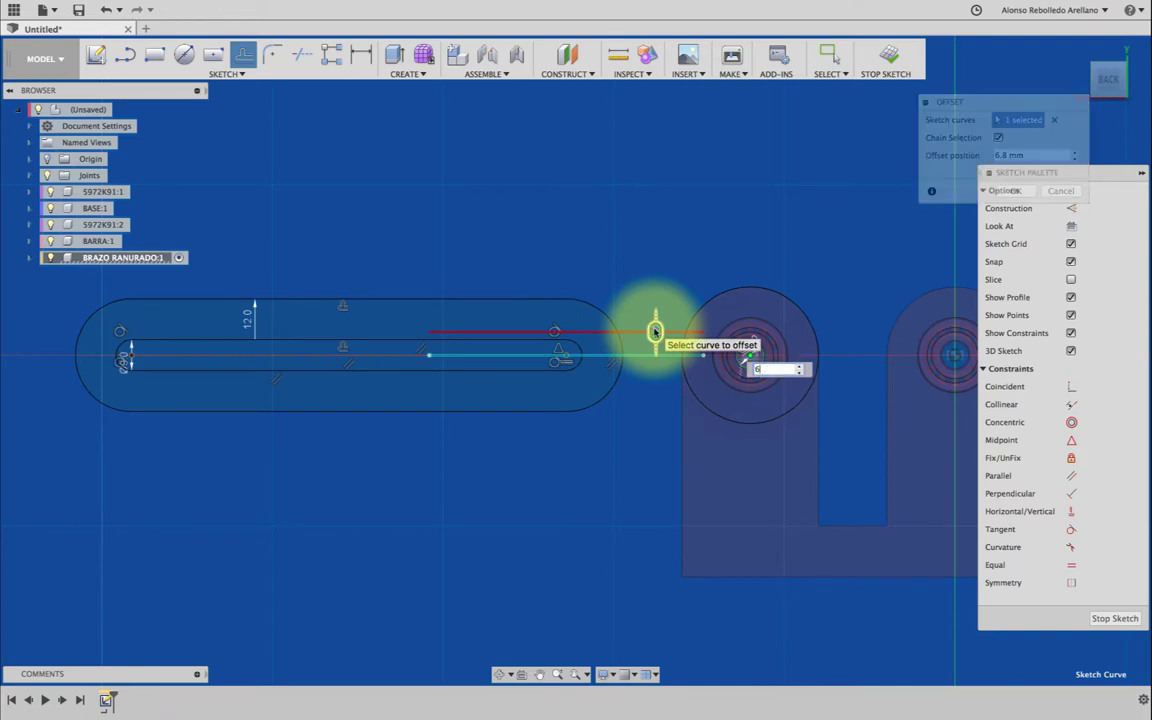
key("o")
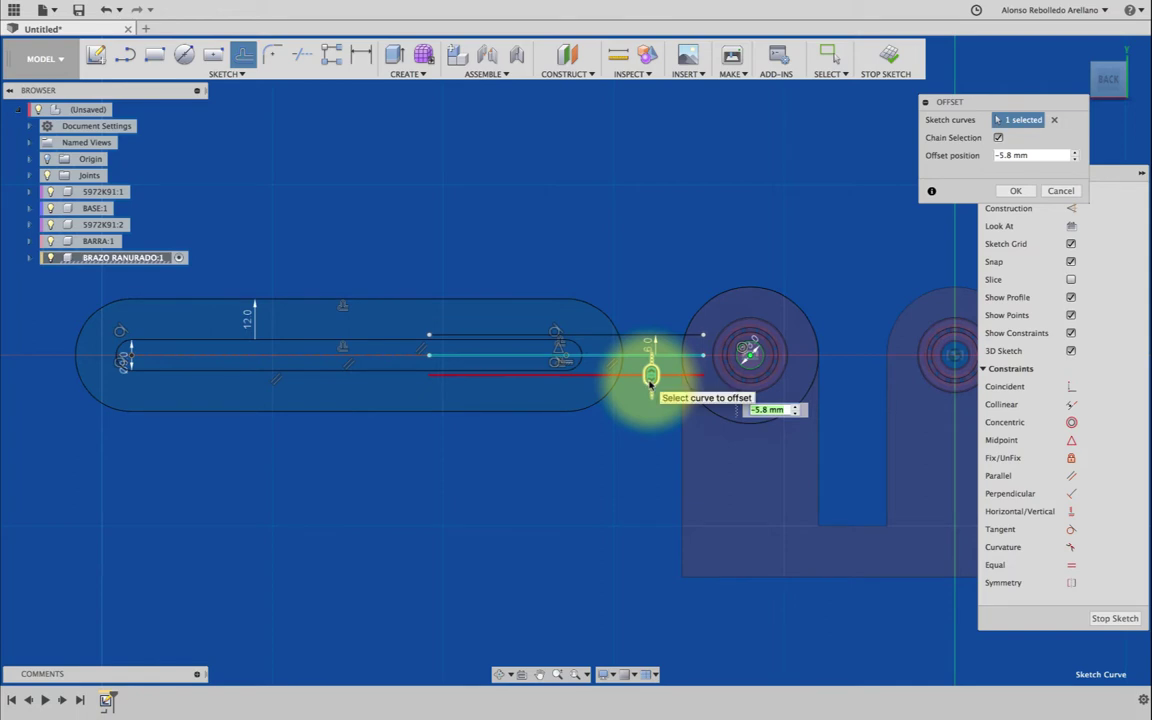
key("Return")
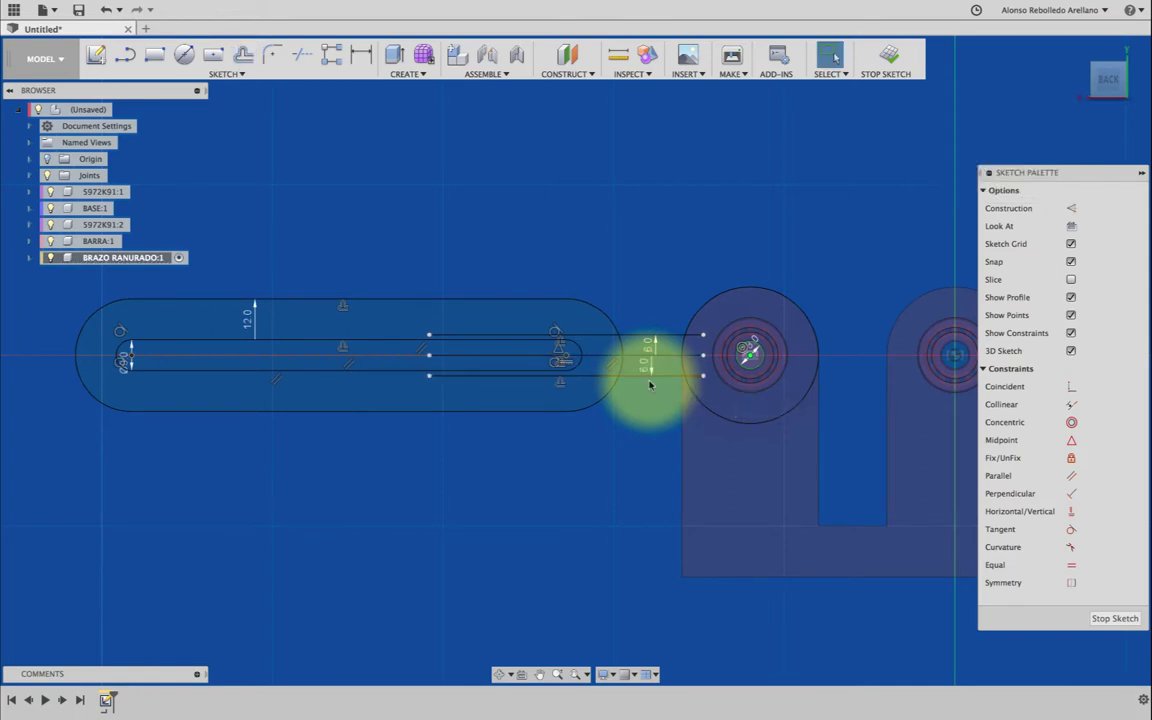
Step: Trim the excess centre-line section and line stubs beyond the 40 mm crank circle
key("t")
scroll(683, 383, "up", 2)
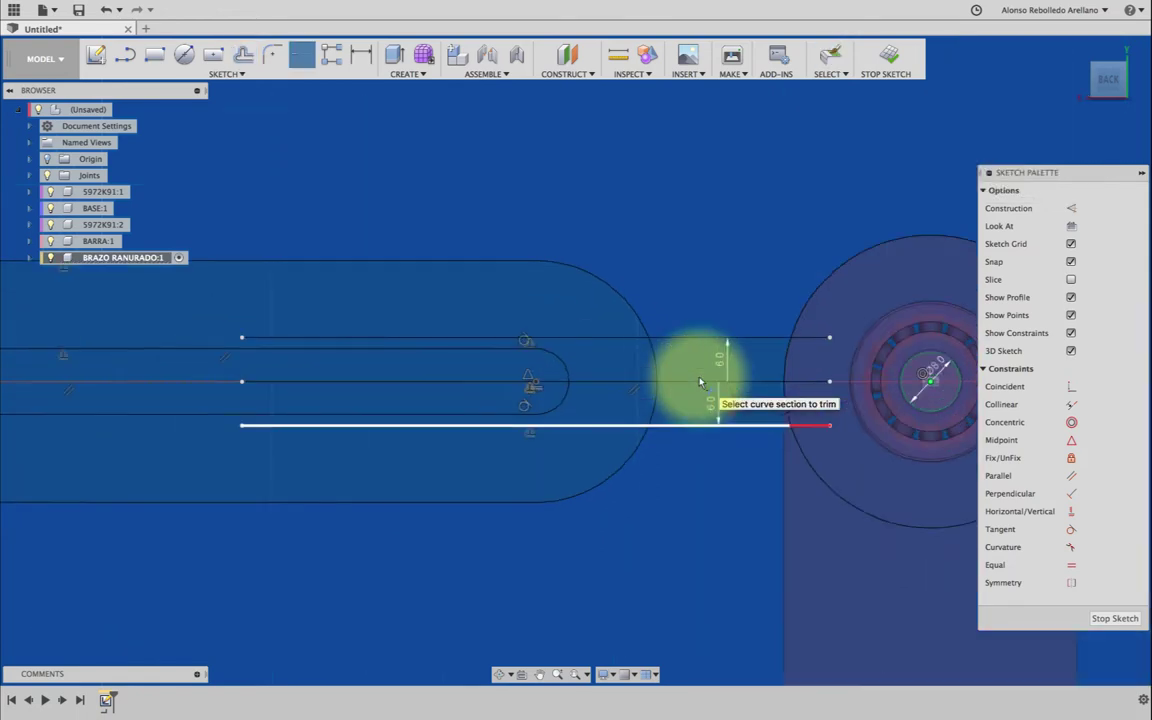
scroll(700, 386, "up", 1)
scroll(588, 333, "up", 2)
left_click(527, 335)
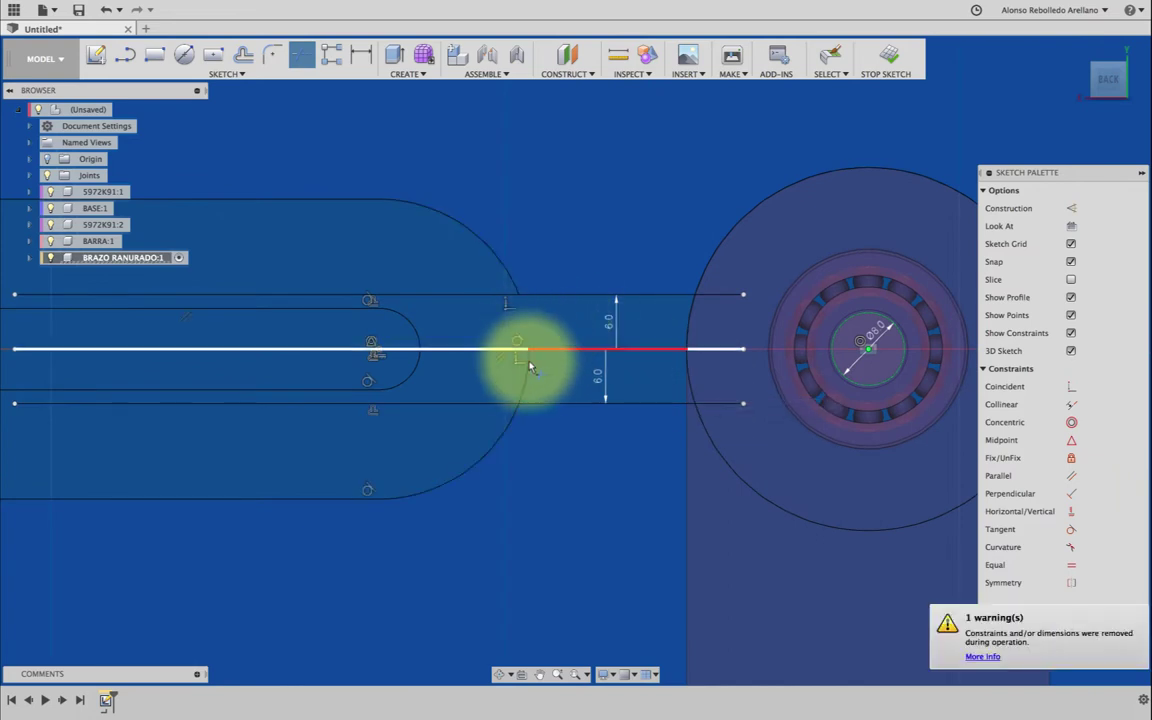
left_click(689, 322)
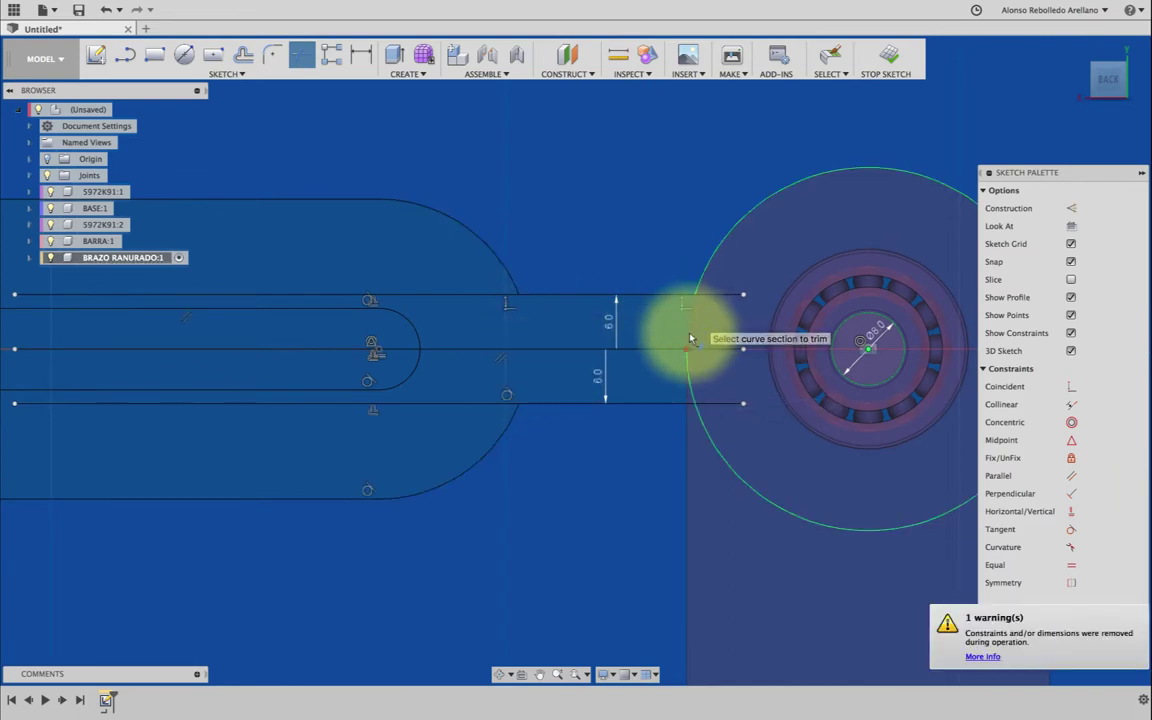
left_click(720, 403)
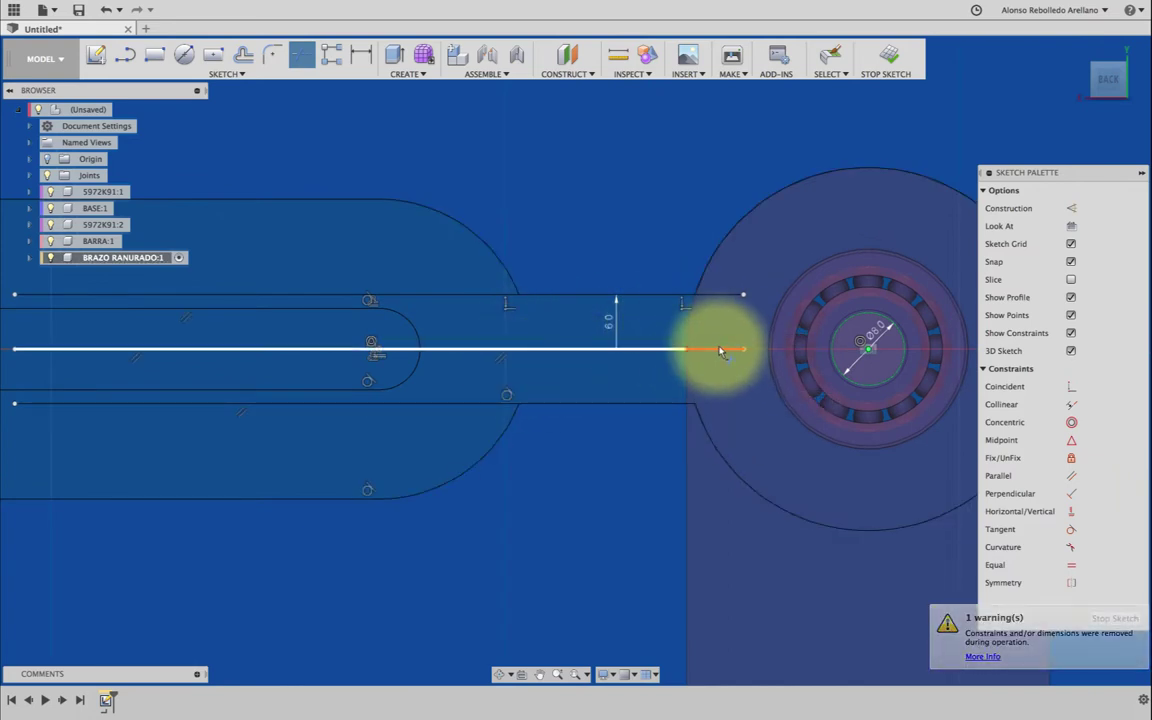
left_click(721, 348)
left_click(717, 295)
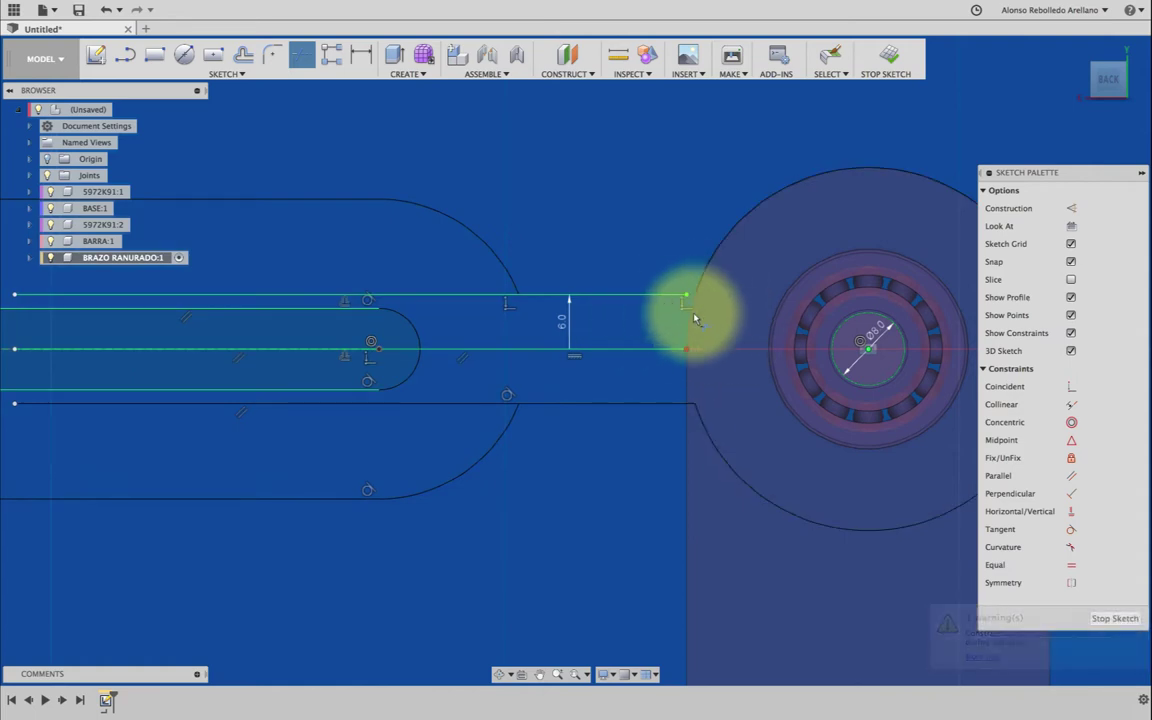
Step: Trim the top and bottom slot lines left of the arc and the centre line across the neck
left_click(478, 297)
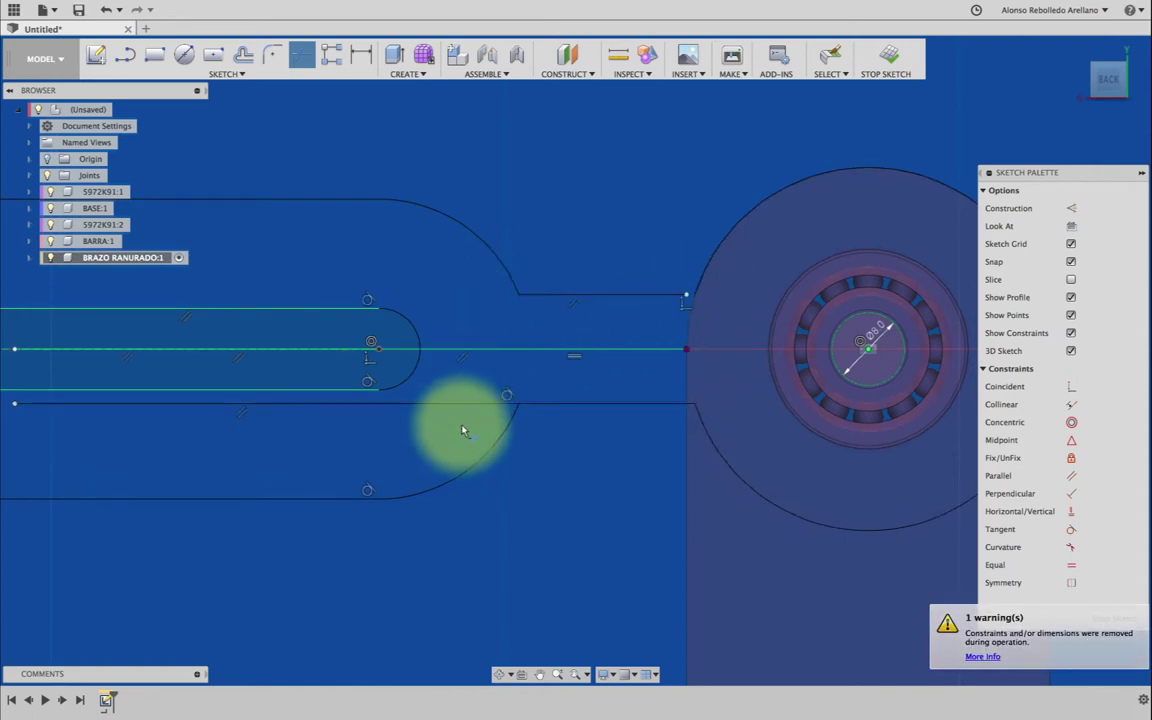
left_click(468, 403)
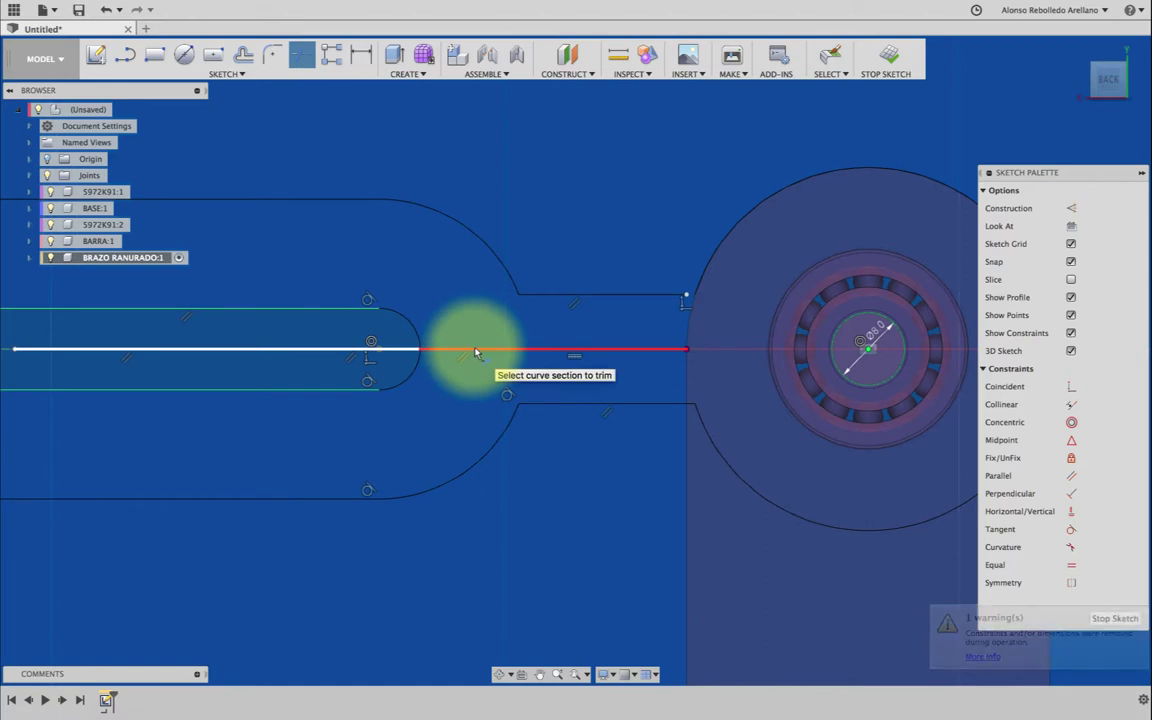
left_click(466, 349)
scroll(515, 365, "down", 2)
scroll(529, 358, "down", 2)
scroll(528, 358, "up", 2)
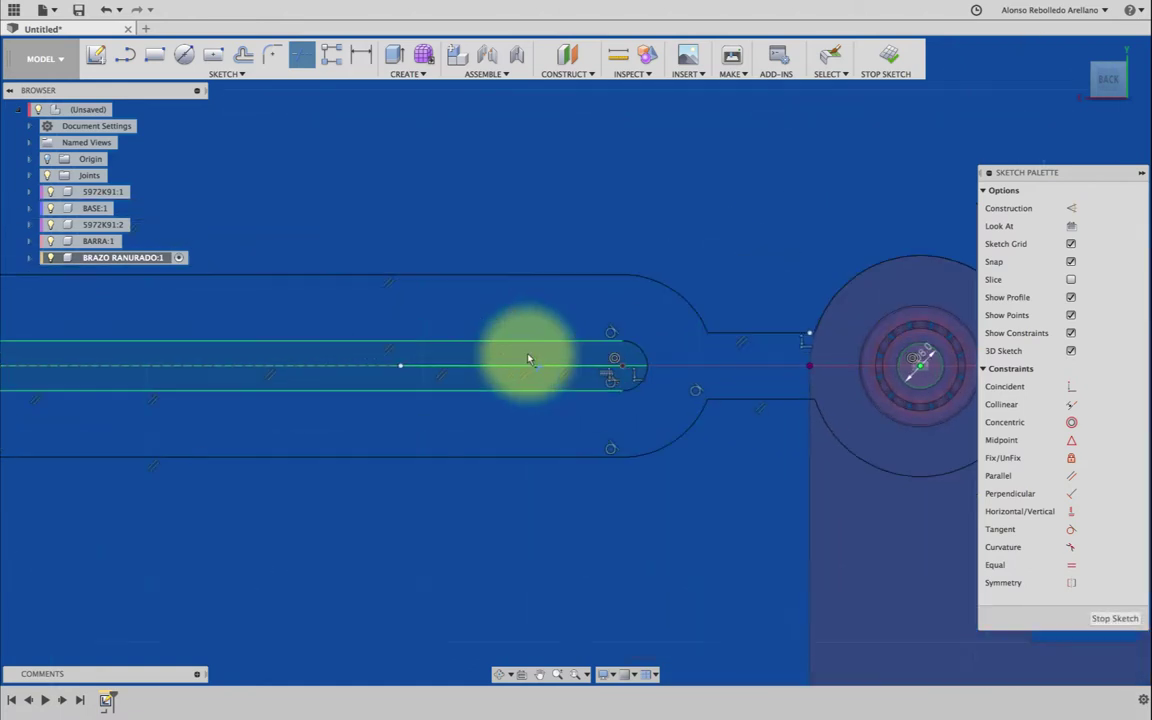
scroll(530, 357, "down", 2)
scroll(532, 357, "up", 2)
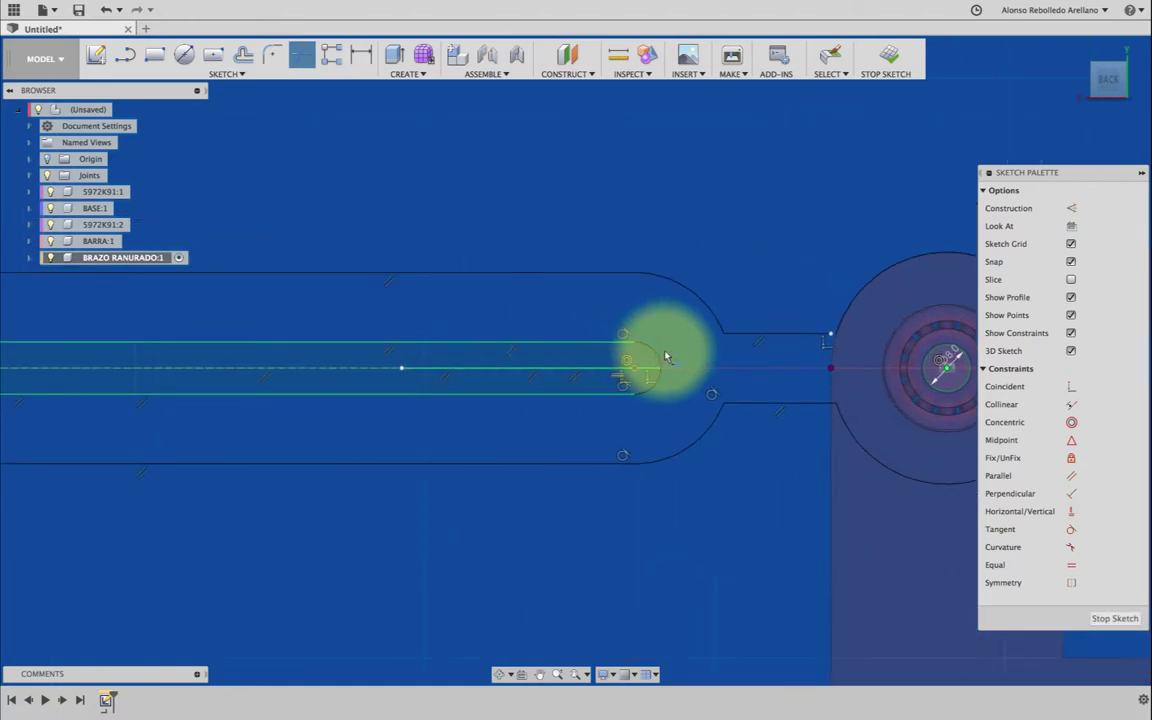
scroll(658, 345, "up", 1)
scroll(658, 352, "up", 1)
scroll(663, 354, "up", 1)
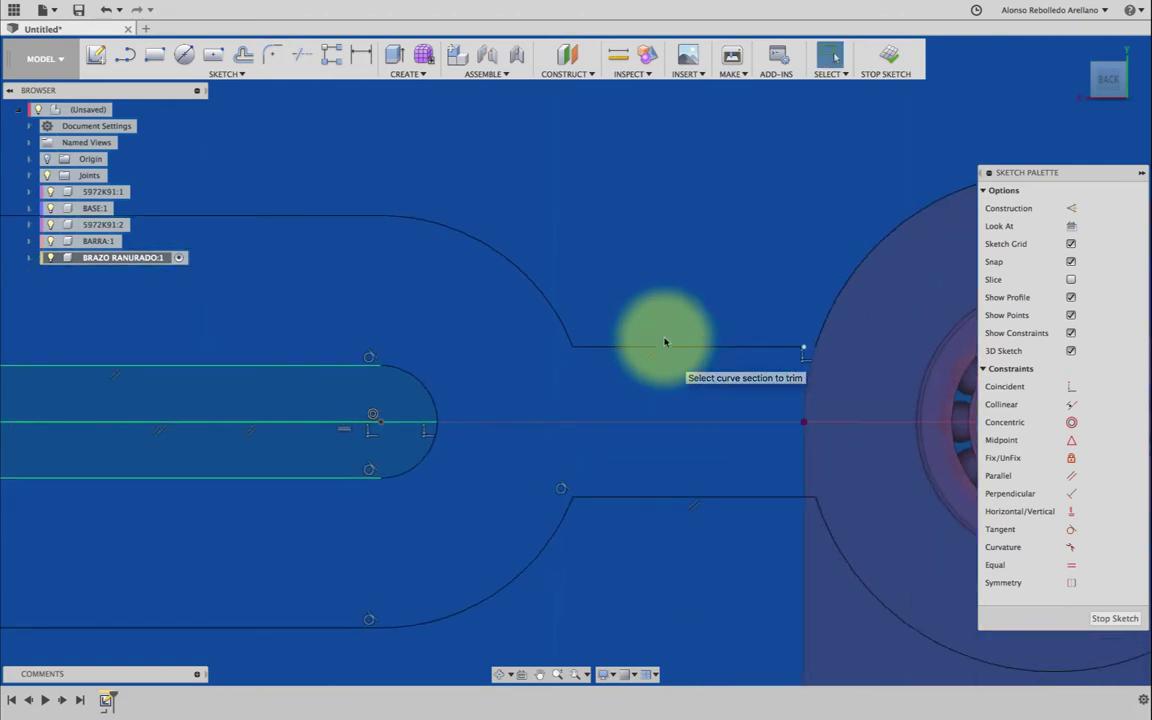
Step: Extend the upper neck line to the crank circle and the centre line along the slot
left_click(238, 74)
mouse_move(109, 291)
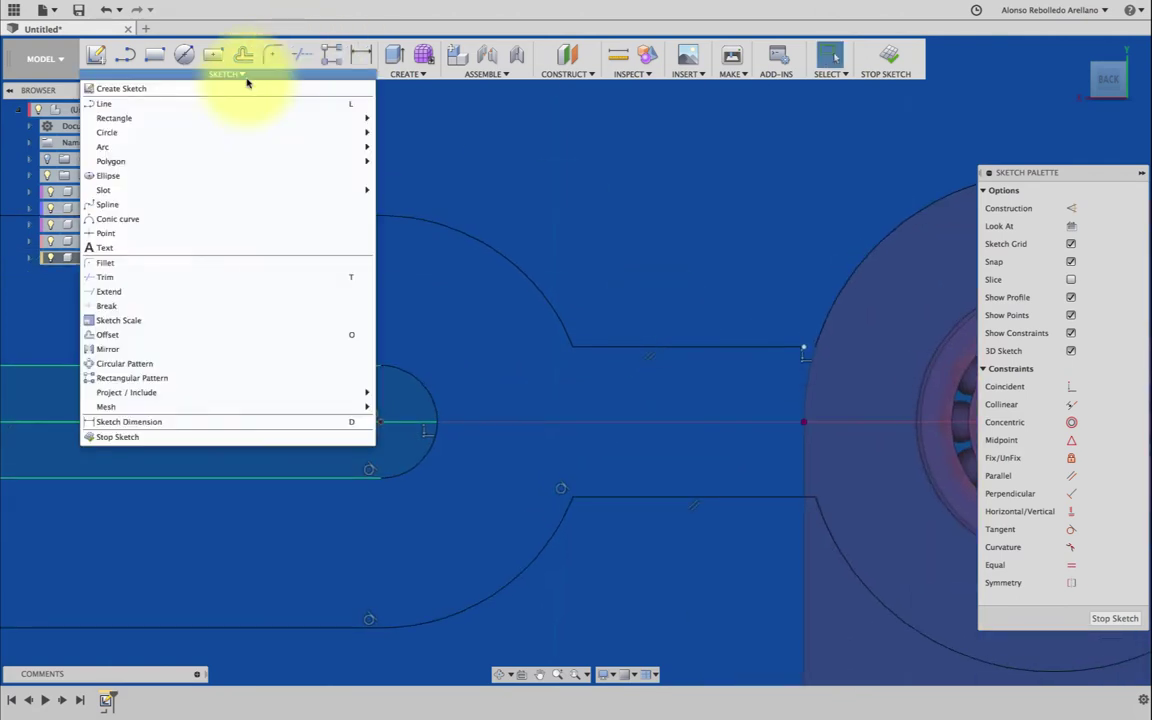
left_click(255, 291)
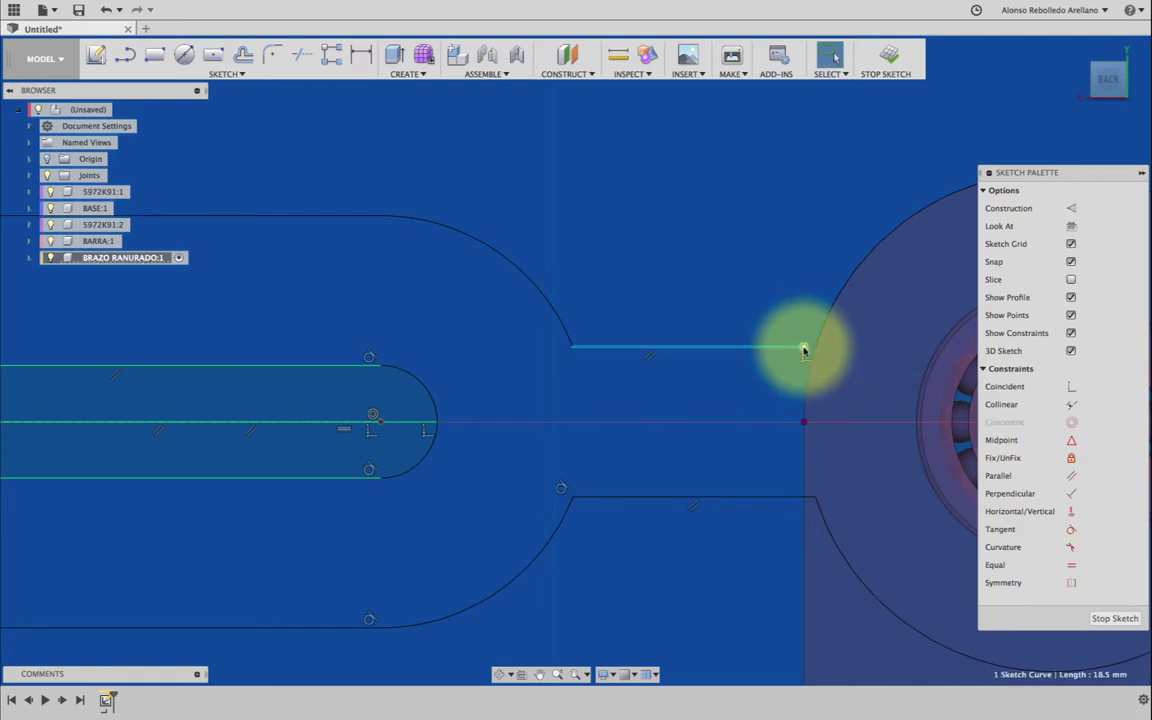
left_click(803, 350)
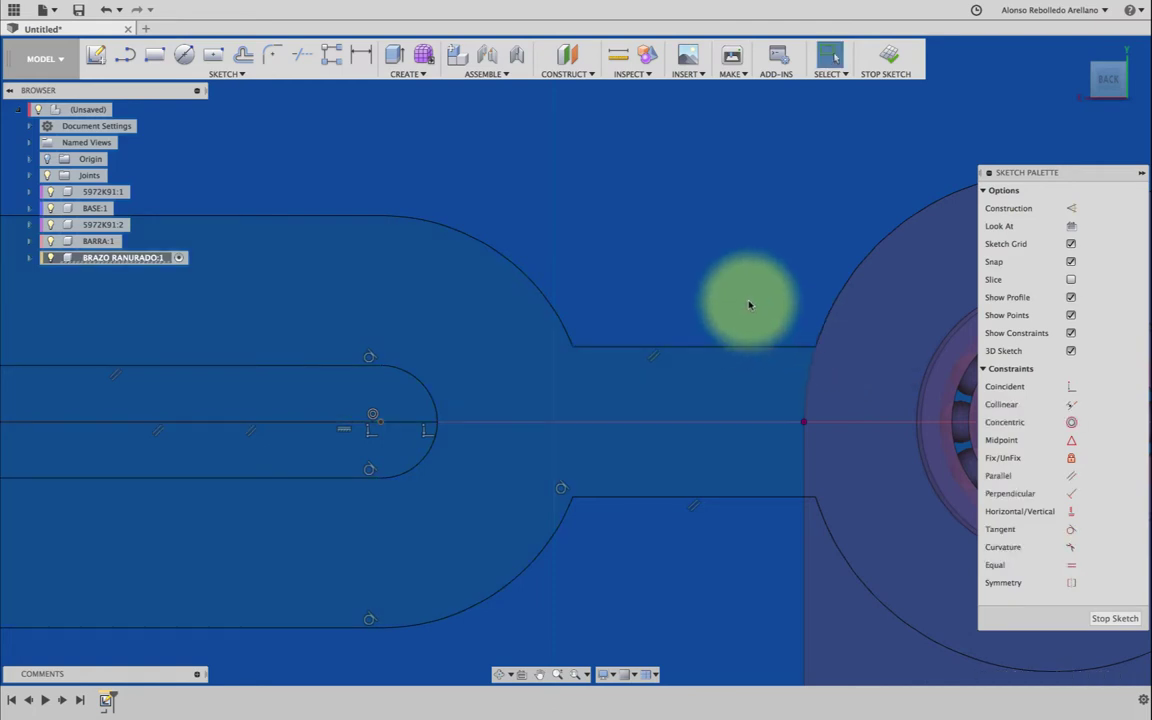
scroll(750, 303, "down", 3)
scroll(752, 302, "down", 2)
scroll(760, 290, "down", 2)
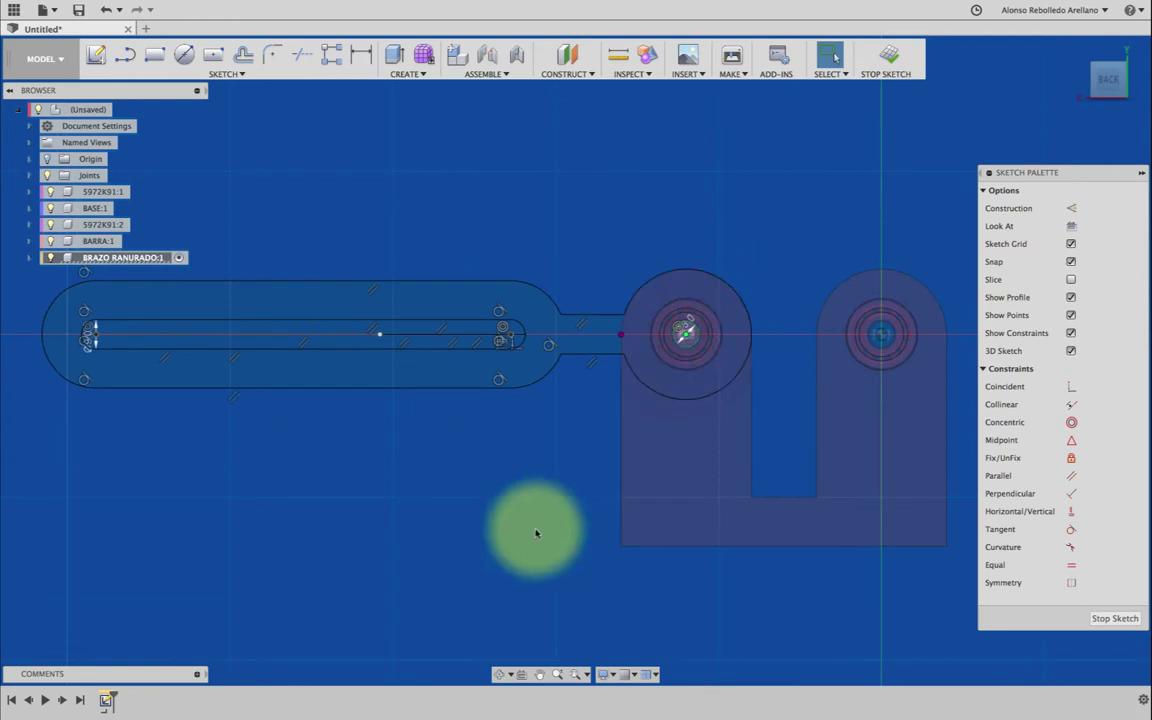
left_click(492, 341)
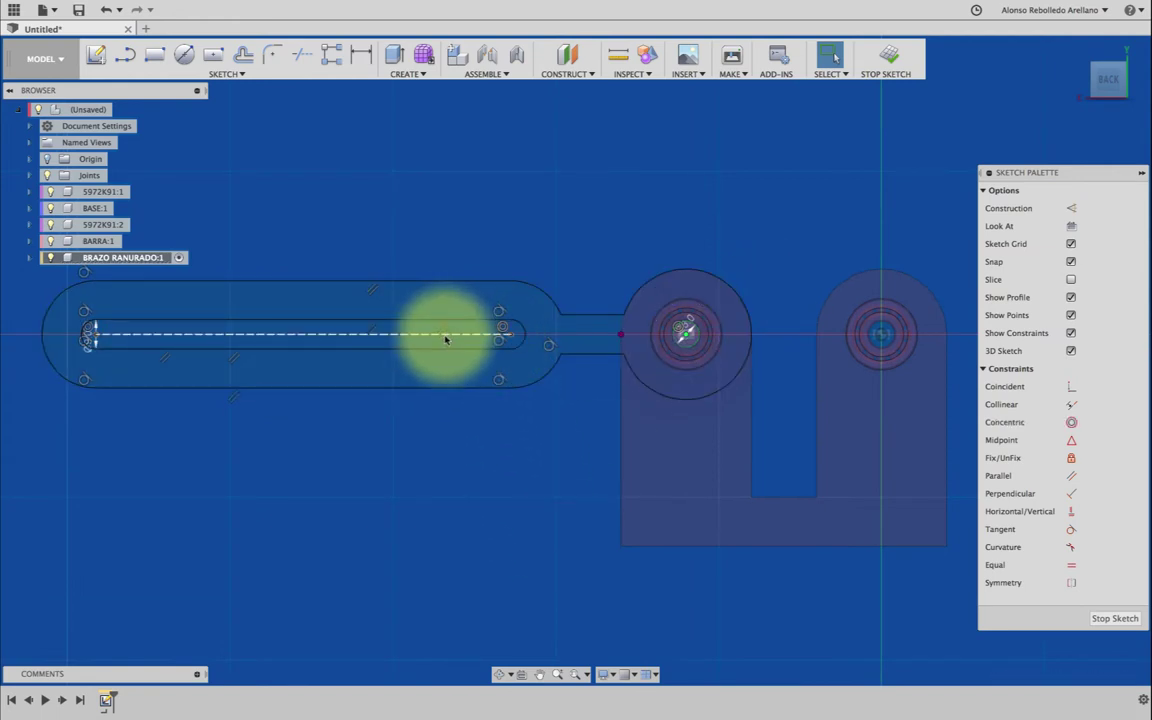
Step: Extrude the crank disk ring and slotted arm outline 10 mm thick
left_click(500, 675)
mouse_move(543, 526)
left_mouse_down()
mouse_move(597, 527)
mouse_move(601, 546)
left_mouse_up()
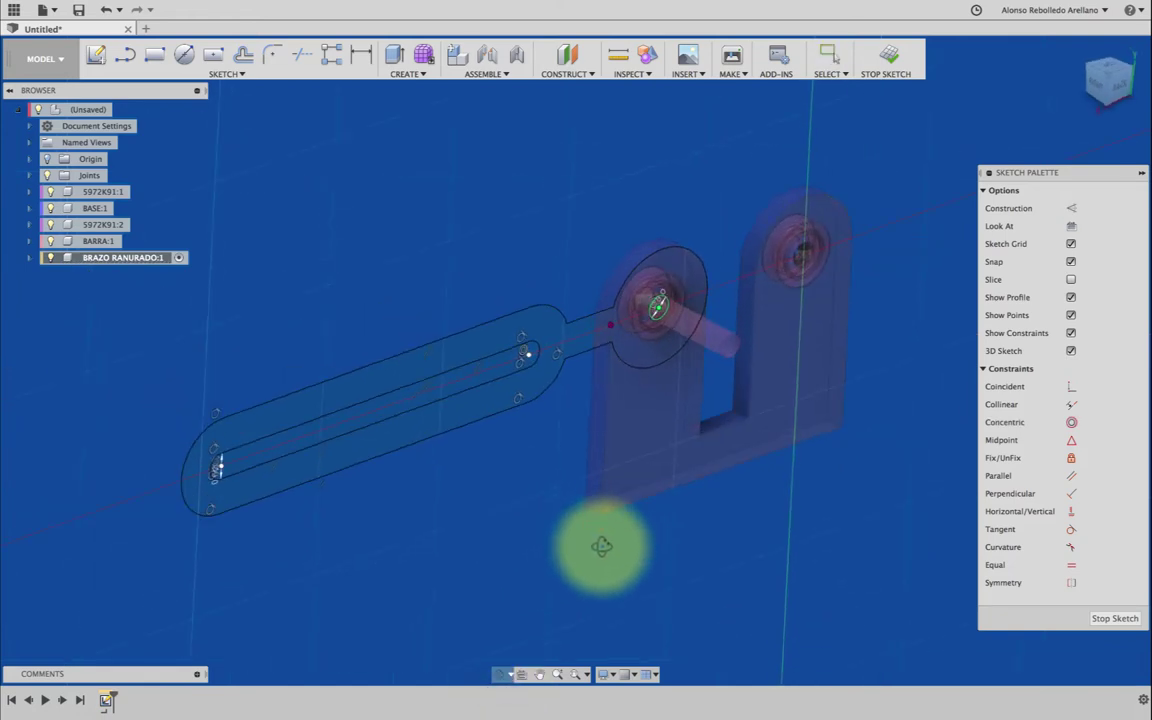
key("e")
left_click(638, 357)
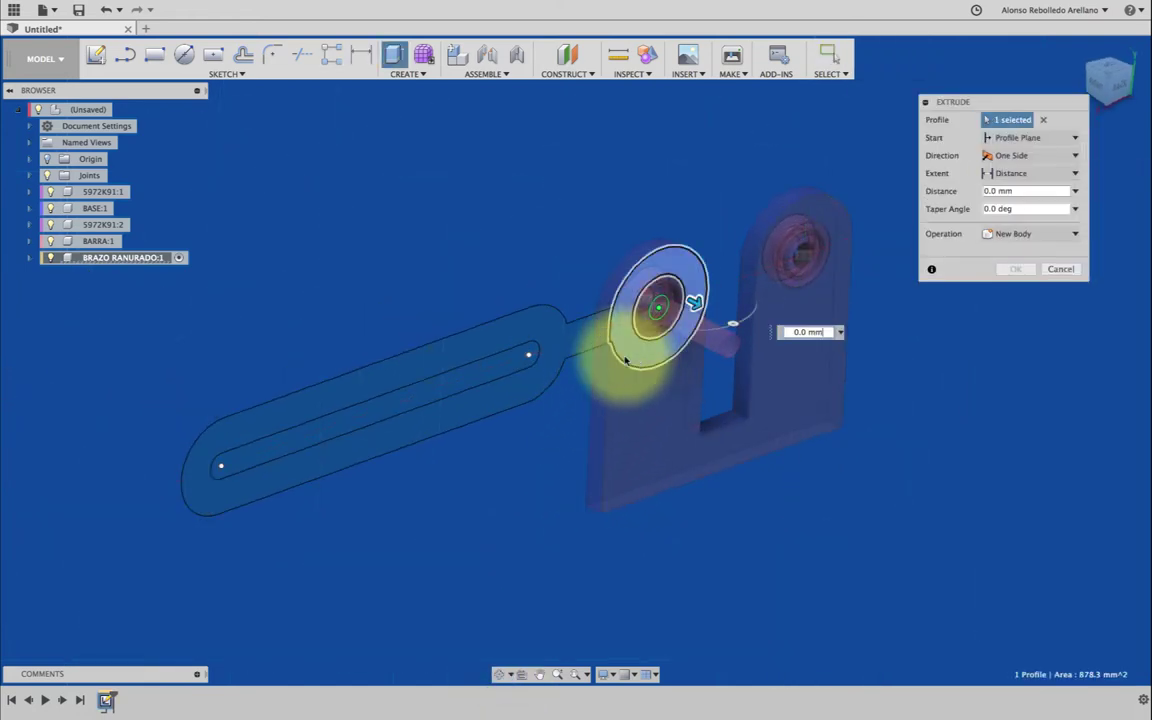
left_click(583, 345)
left_click(405, 412)
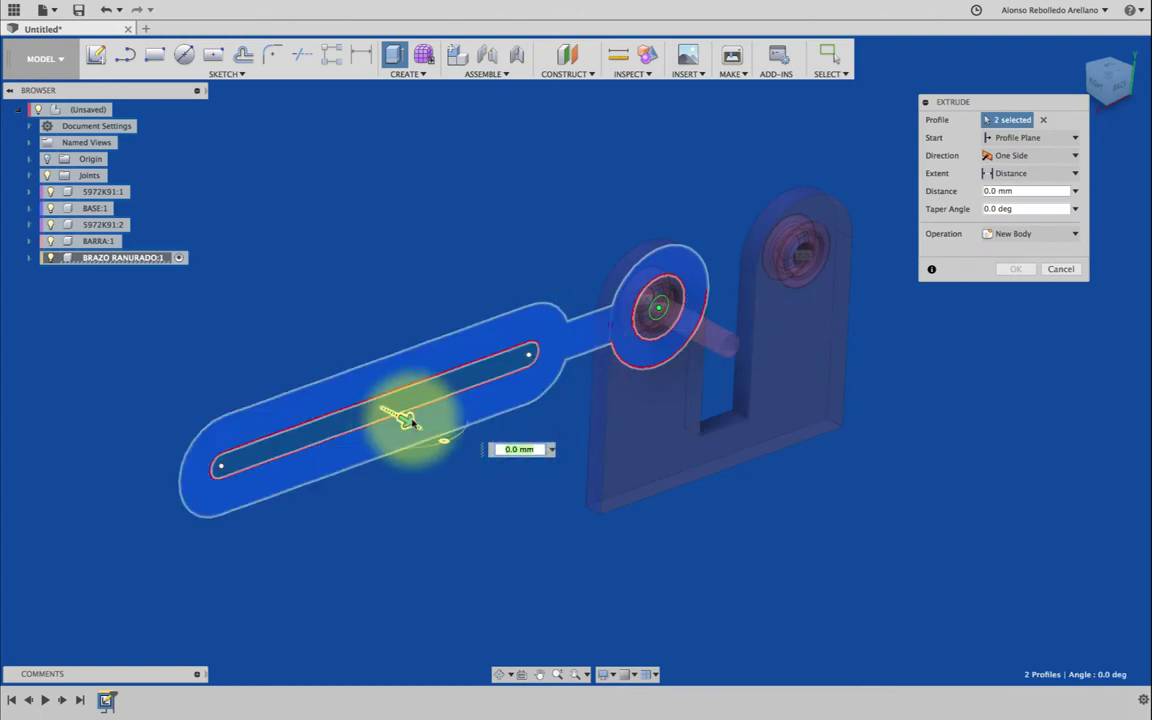
left_click_drag(418, 425, 426, 431)
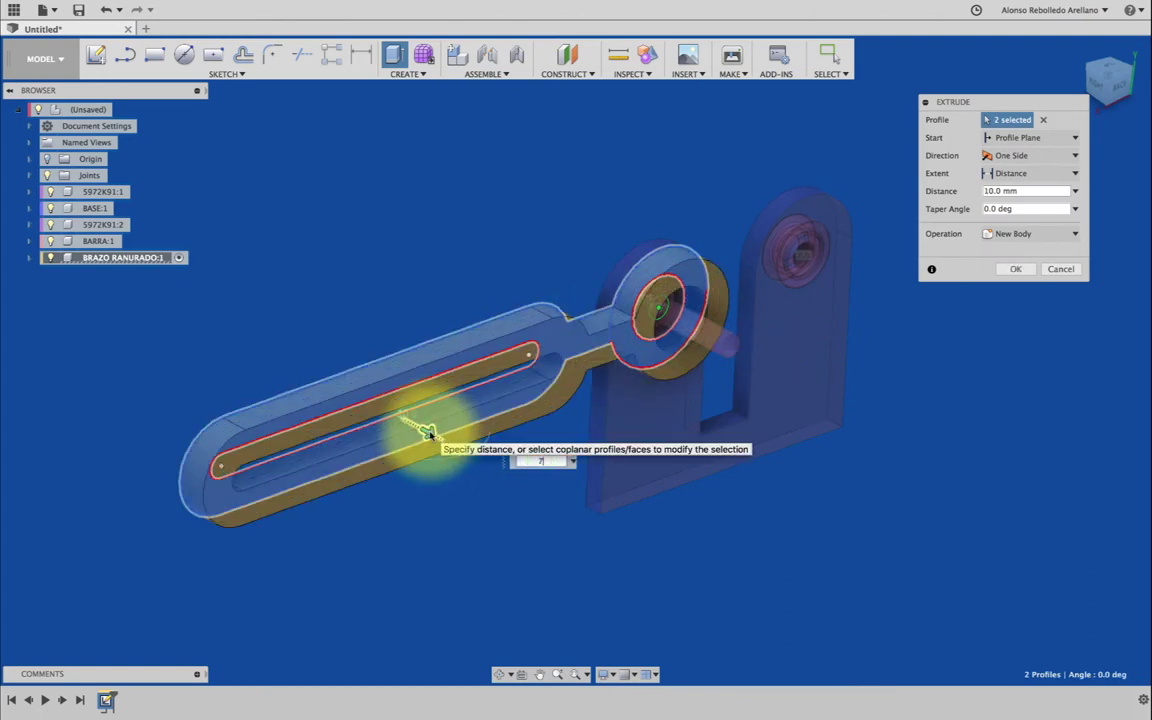
left_click(1015, 269)
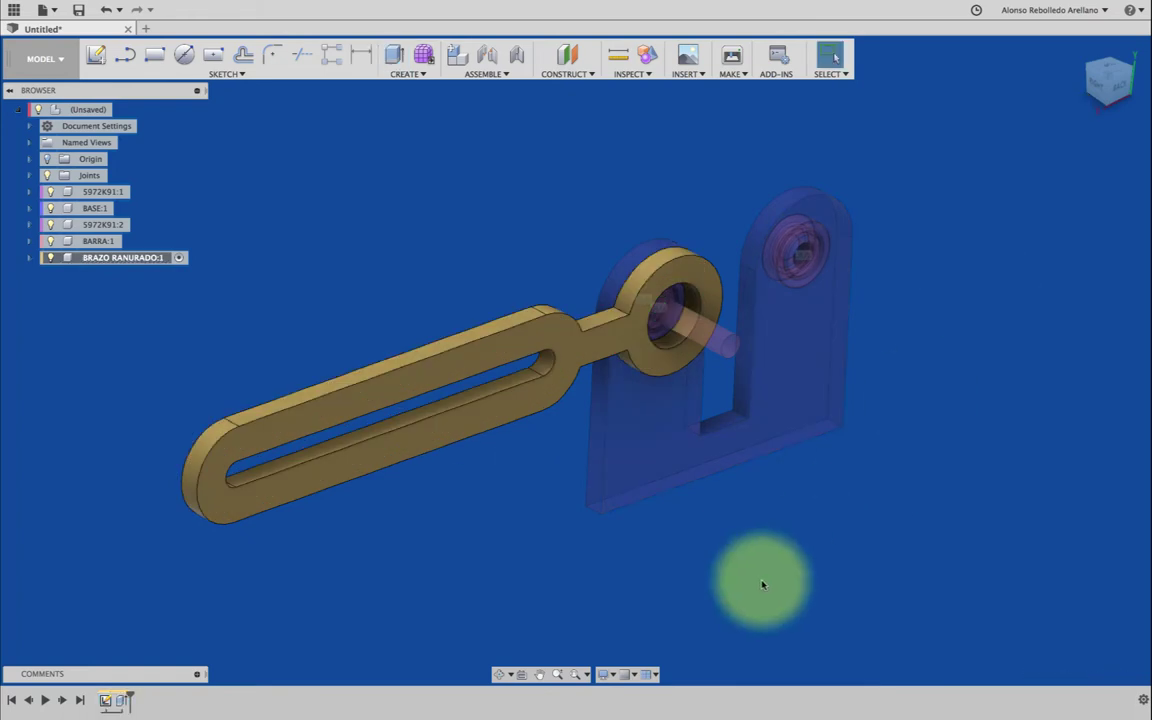
Step: Extrude the arm, neck and pin disk profiles from the arm sketch
left_click(648, 543)
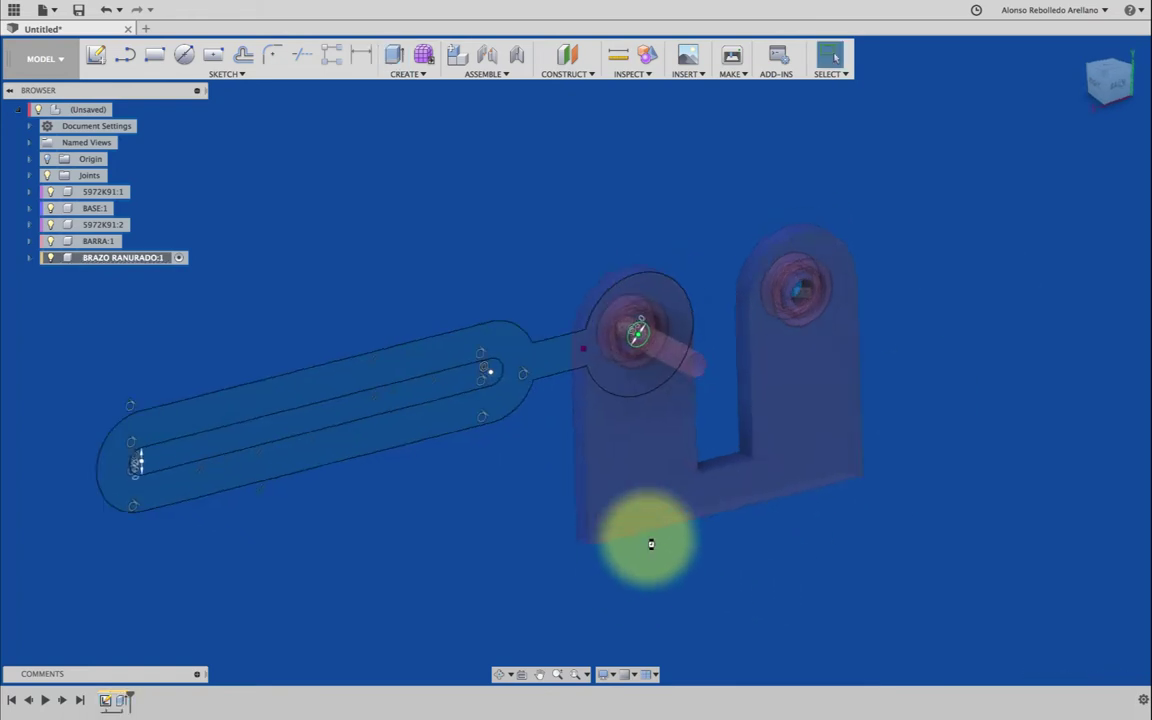
key("e")
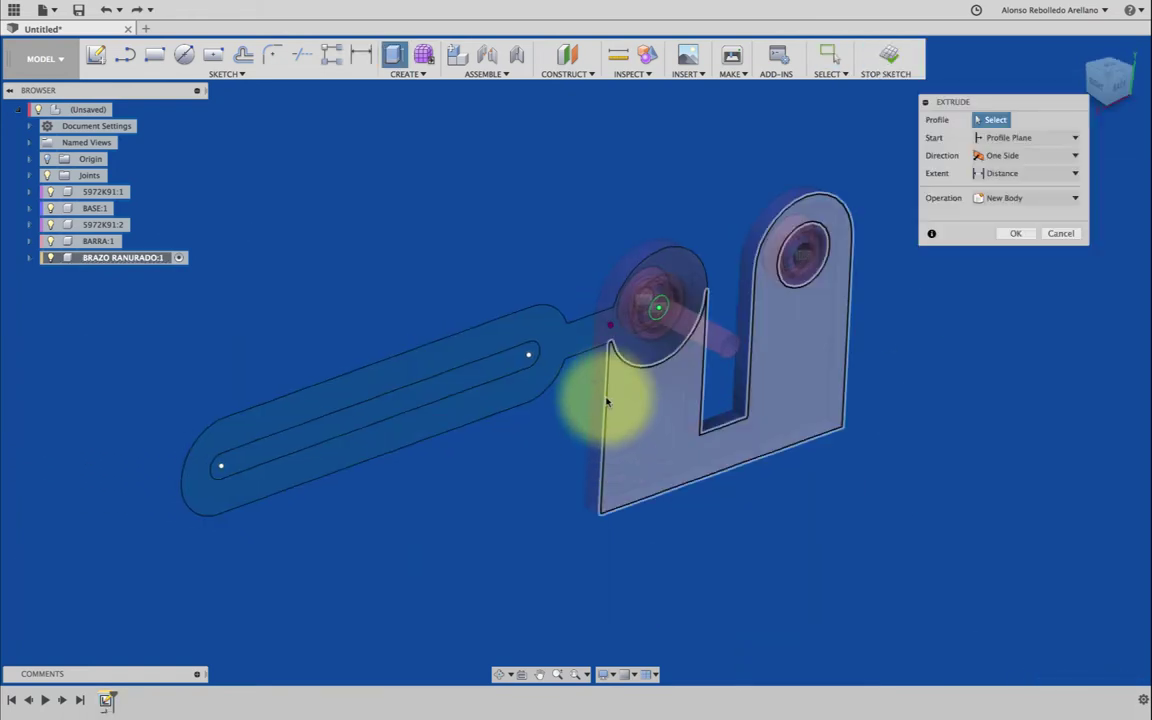
left_click(653, 331)
left_click(595, 330)
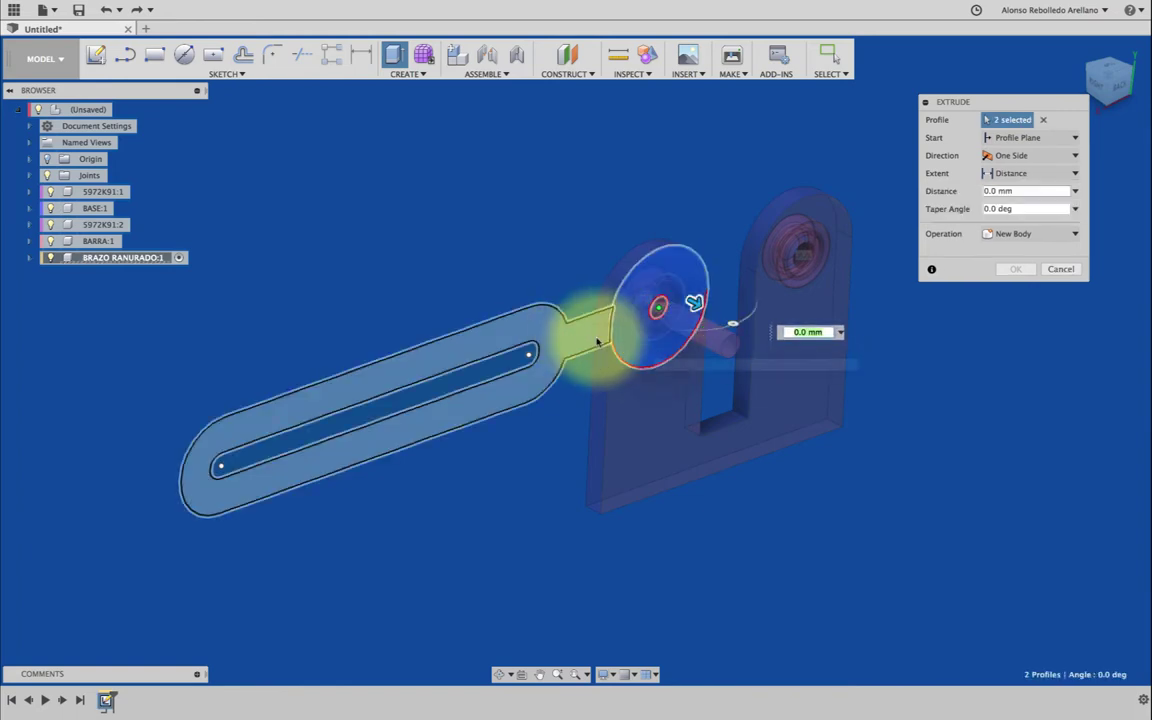
left_click(577, 334)
type("7")
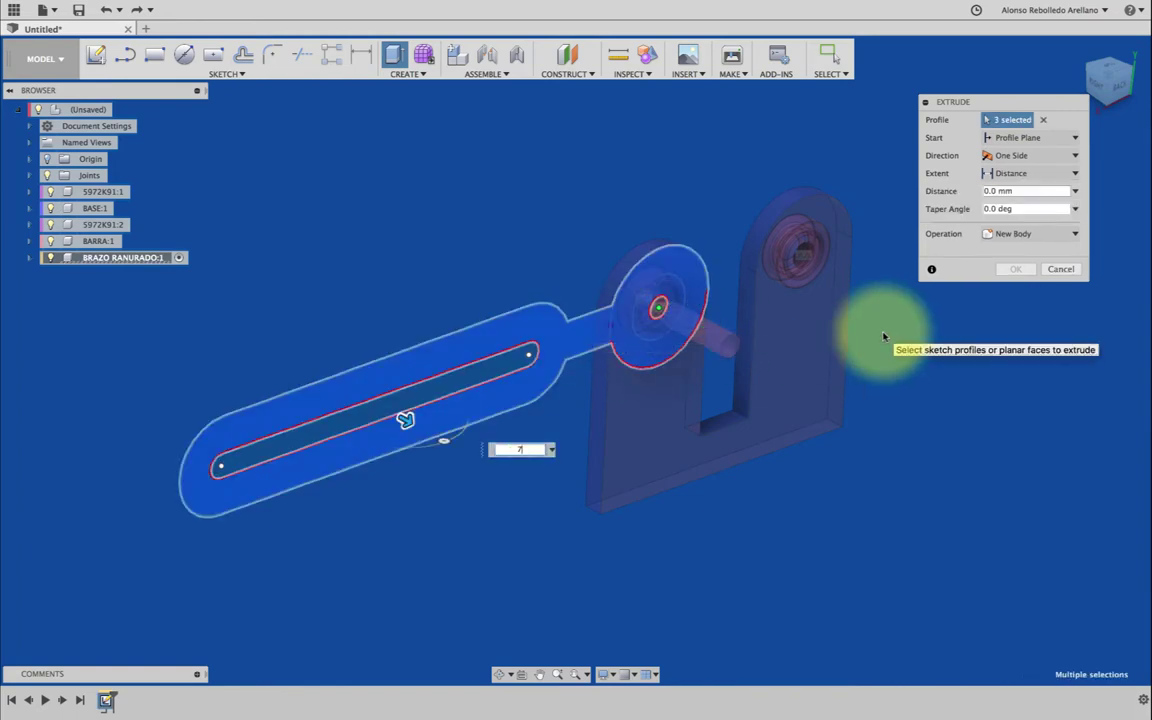
left_click(1013, 270)
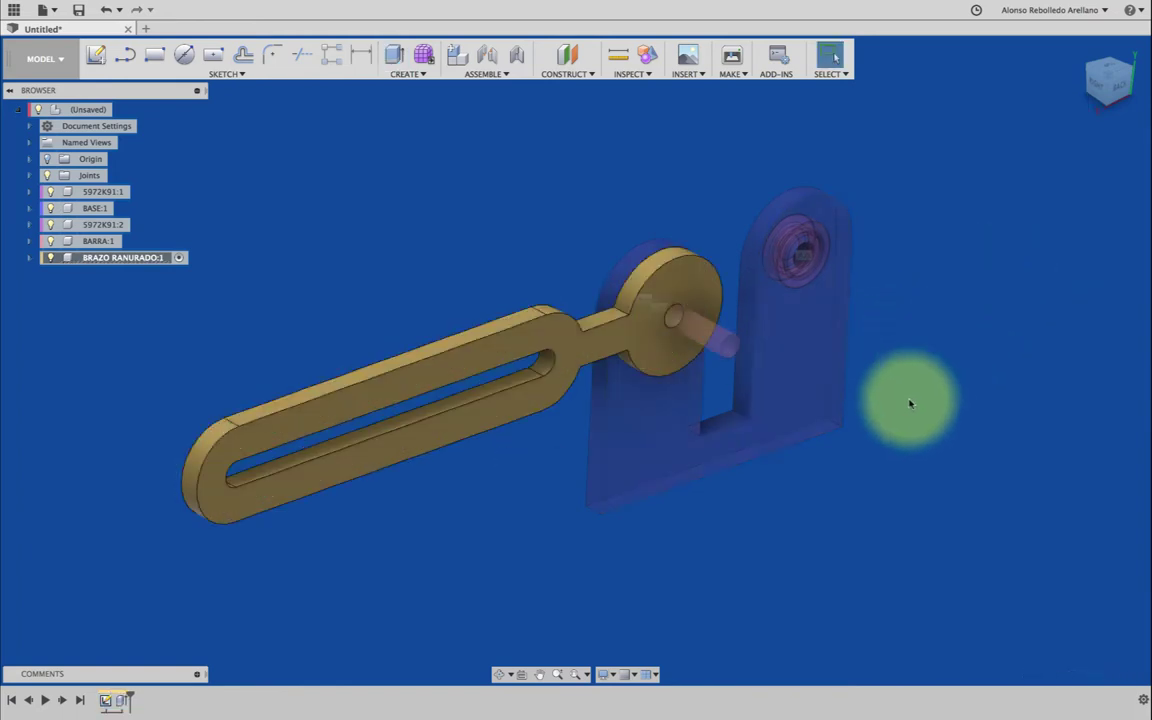
Step: Reactivate the top-level assembly and pull the slotted arm off the pin
scroll(880, 390, "down", 2)
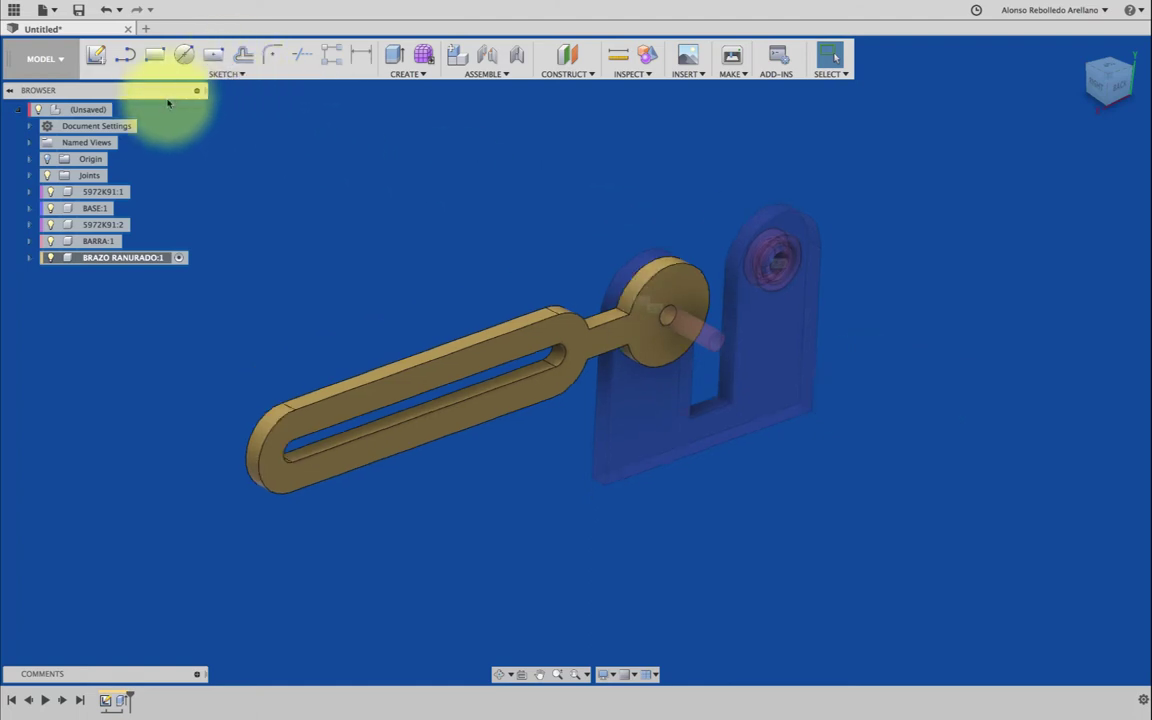
left_click(116, 110)
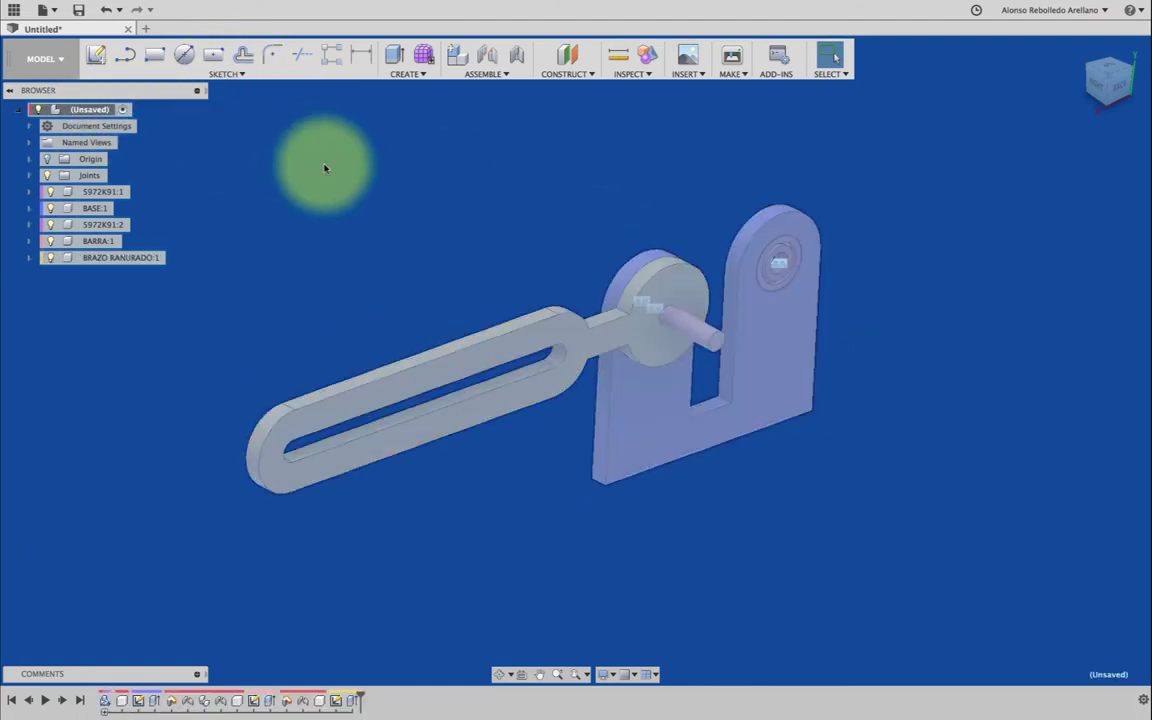
left_click_drag(555, 355, 692, 515)
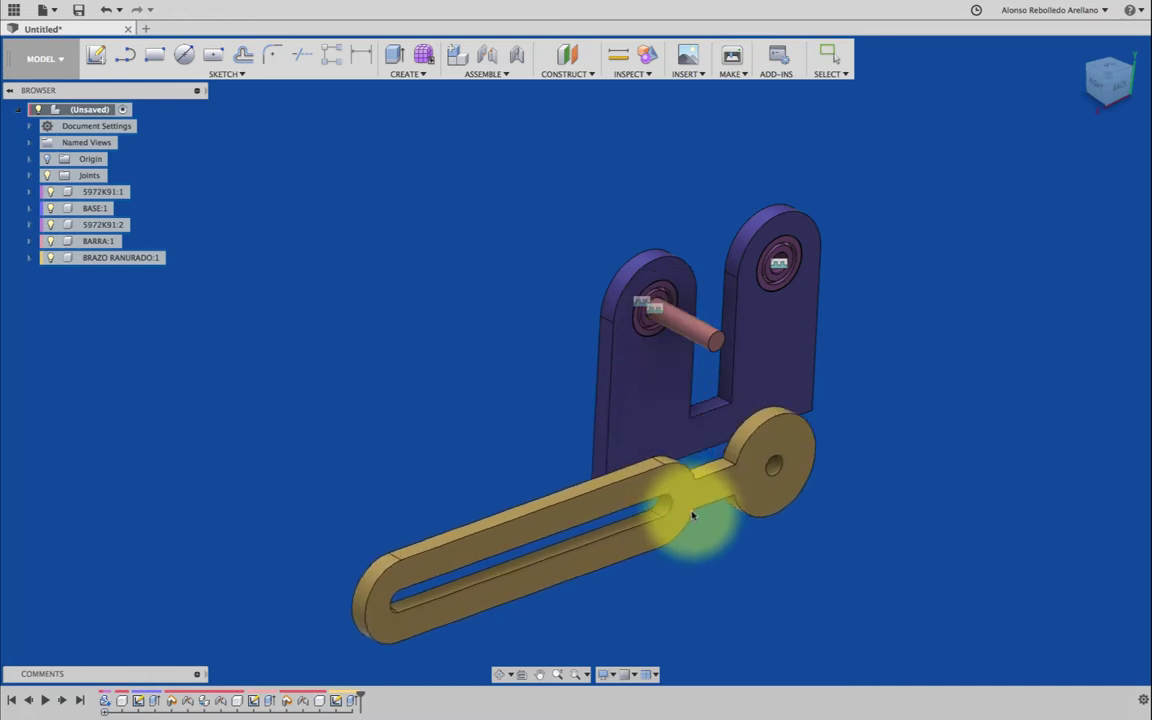
Step: Begin a joint, taking the arm disk's hole as the first joint point
key("j")
left_click(581, 370)
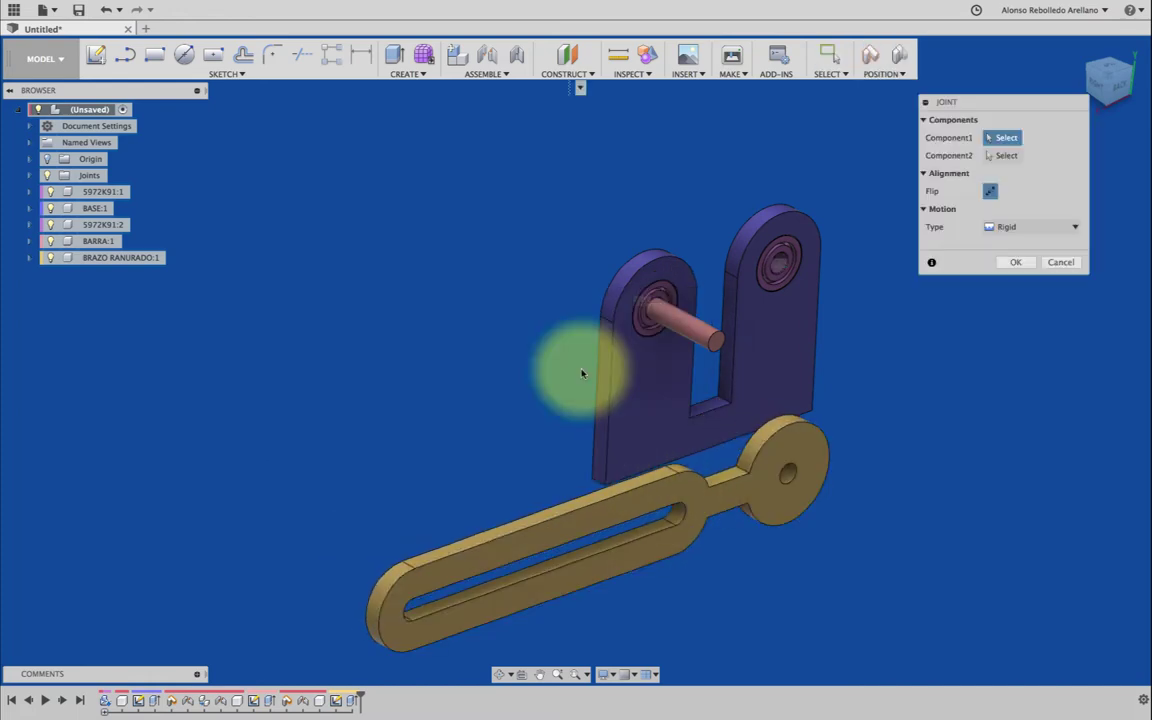
middle_click_drag(666, 424, 666, 430, "shift")
scroll(666, 430, "up", 3)
scroll(656, 470, "up", 2)
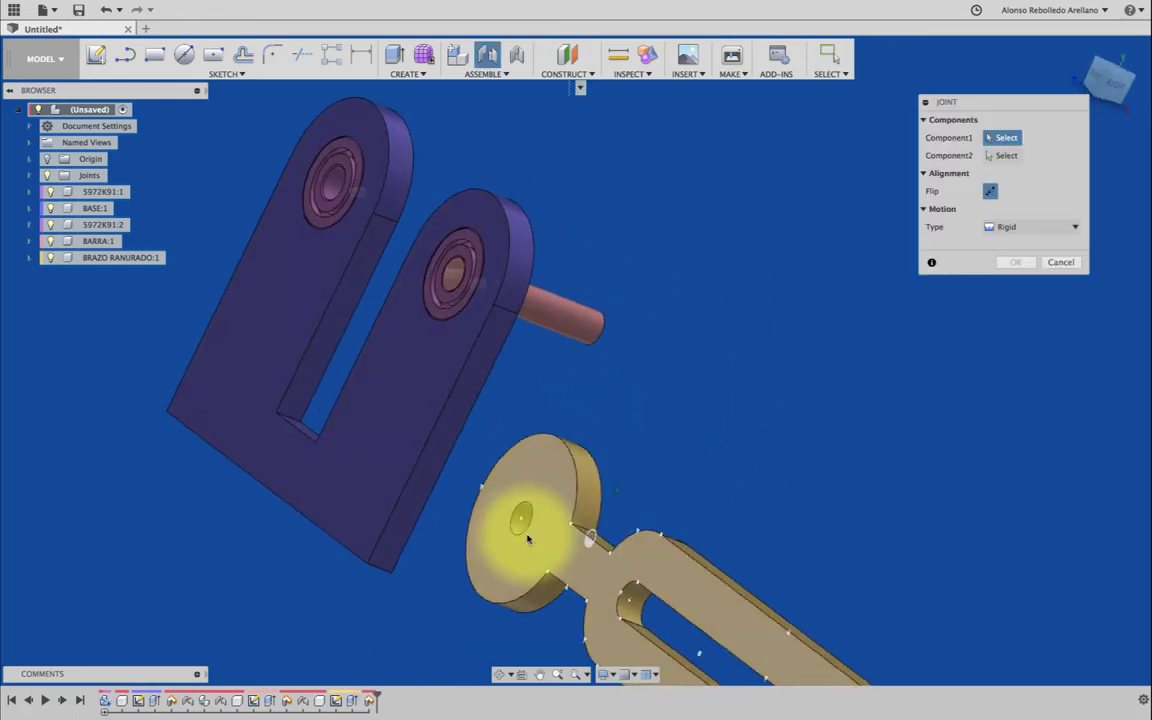
left_click(518, 535)
Step: Mount the arm on the pin hole with a Revolute joint, then show the back view
mouse_move(518, 535)
middle_mouse_down("shift")
mouse_move(514, 283)
mouse_move(553, 314)
middle_mouse_up("shift")
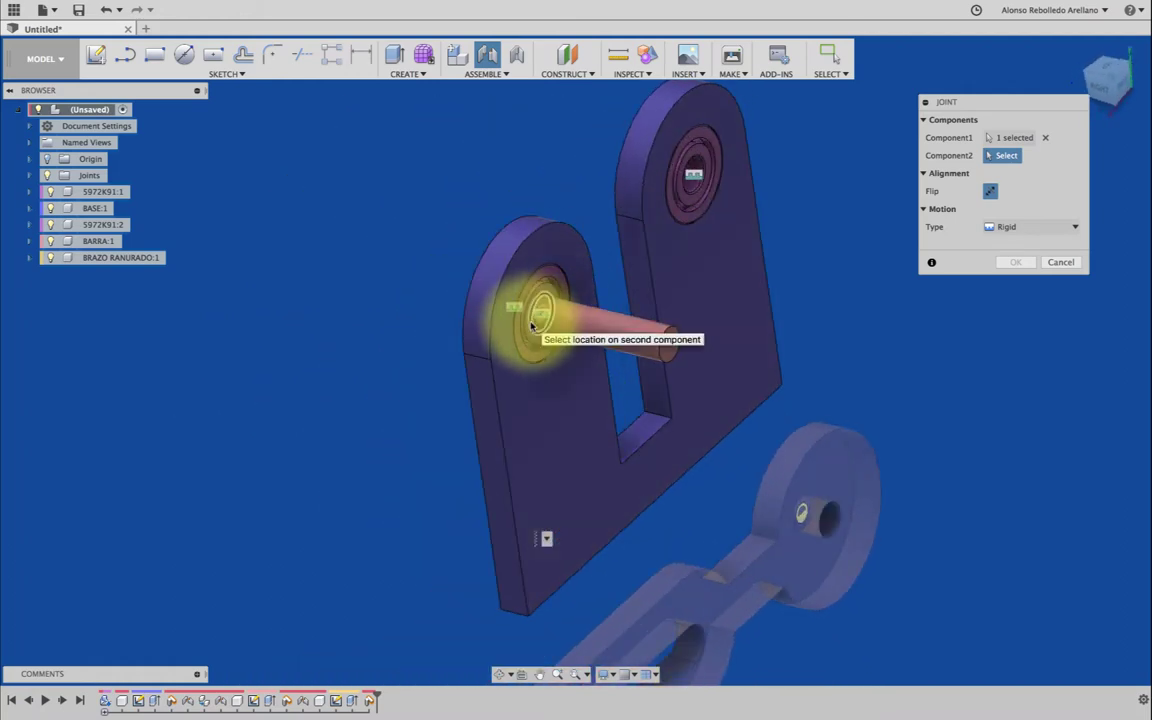
scroll(533, 325, "up", 1)
scroll(527, 316, "up", 3)
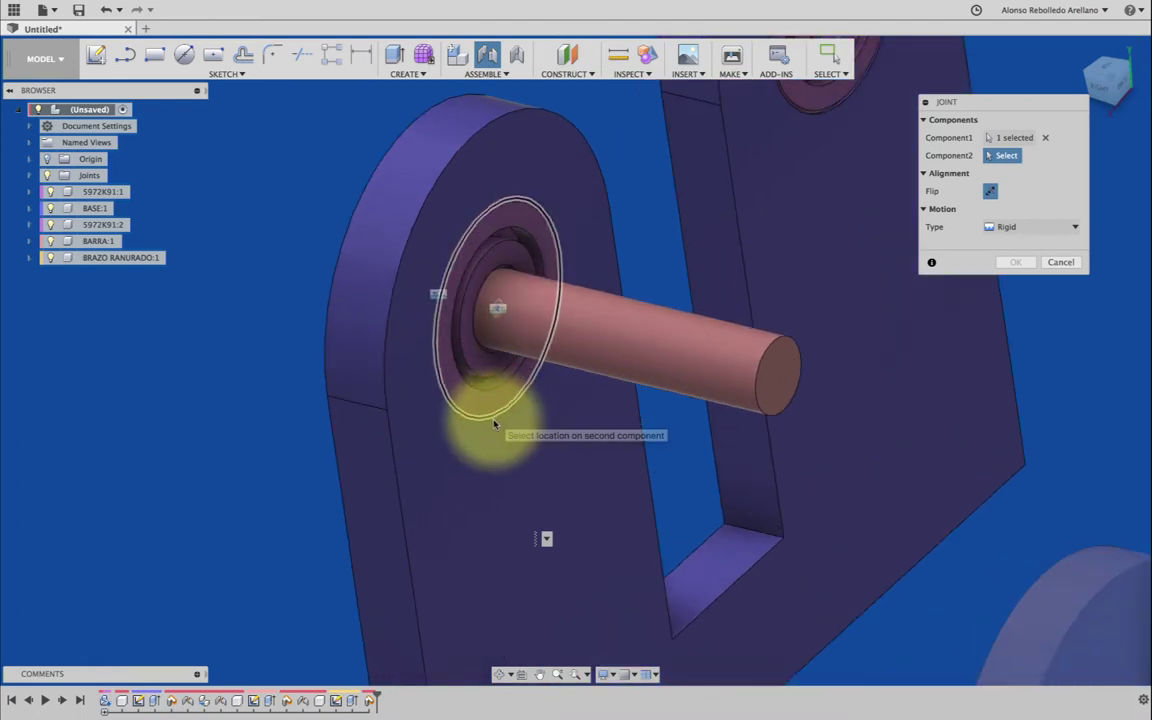
left_click(494, 424)
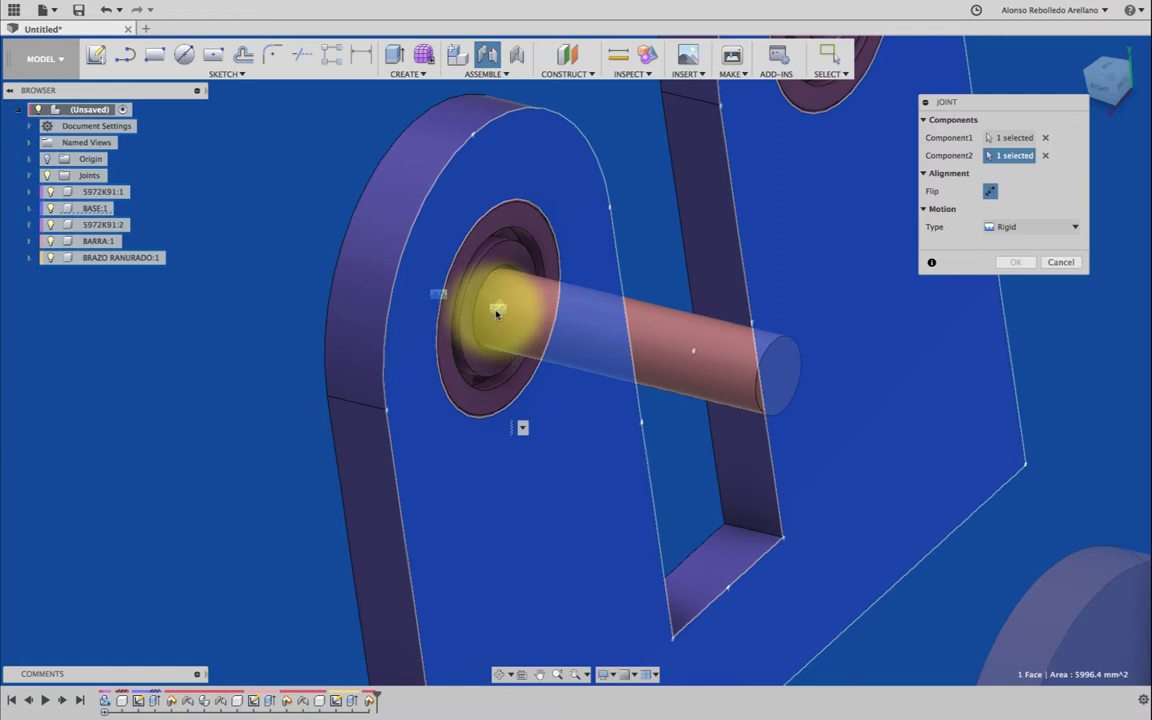
left_click(515, 370)
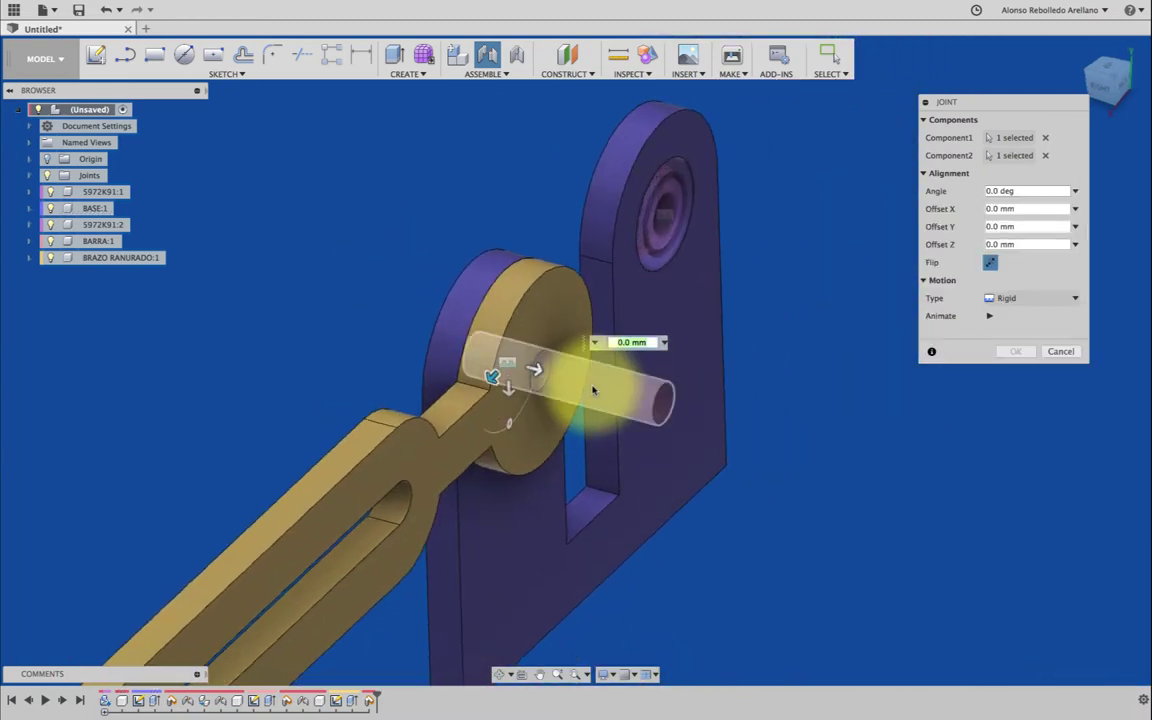
left_click(1034, 299)
left_click(1024, 330)
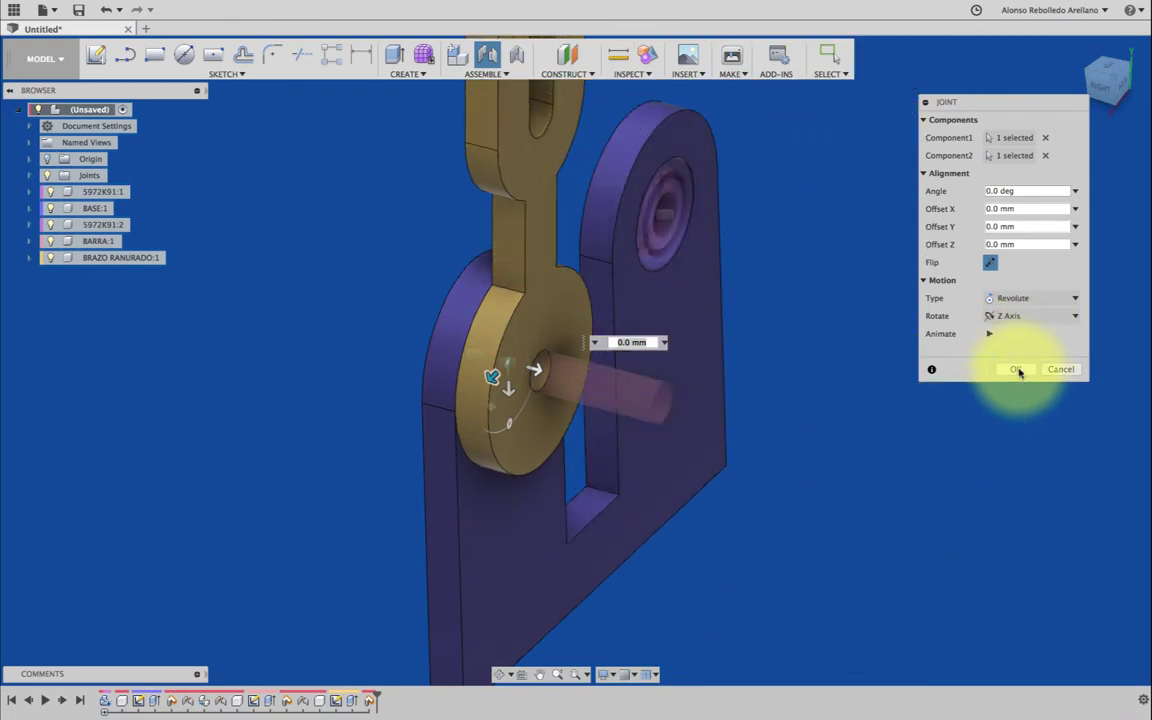
left_click(1015, 370)
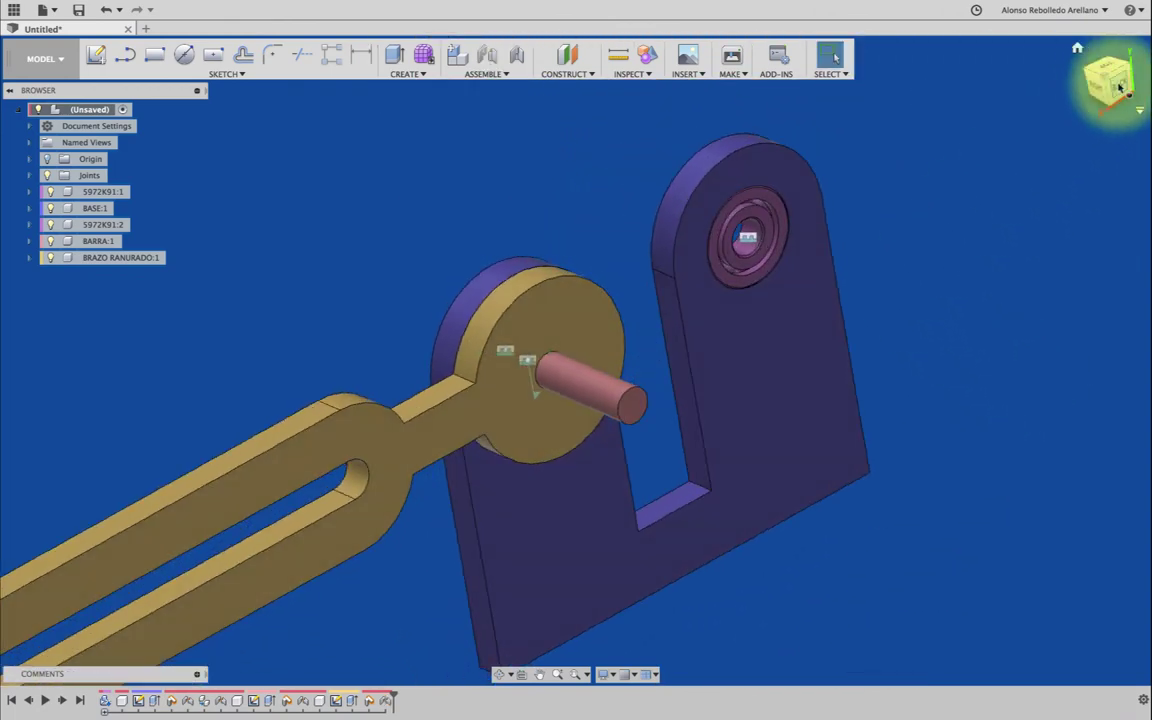
left_click(1108, 76)
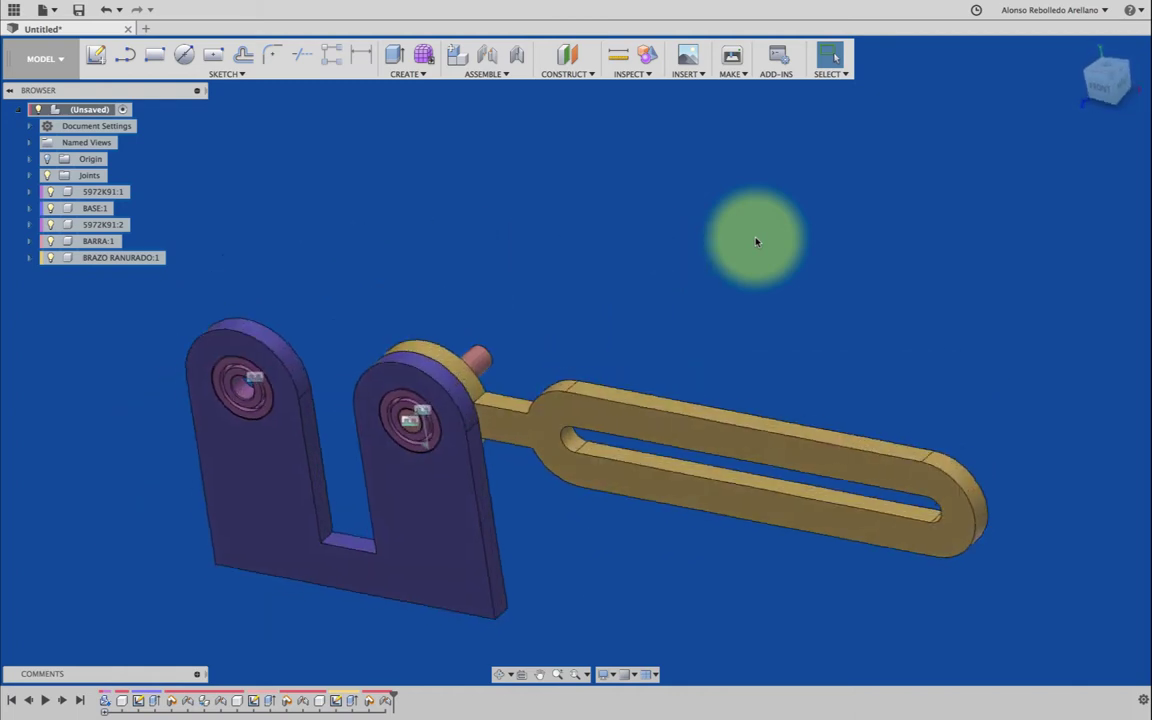
Step: Paste the pin as BARRA:2 and move it 65 mm along Z
middle_click_drag(757, 241, 375, 314, "shift")
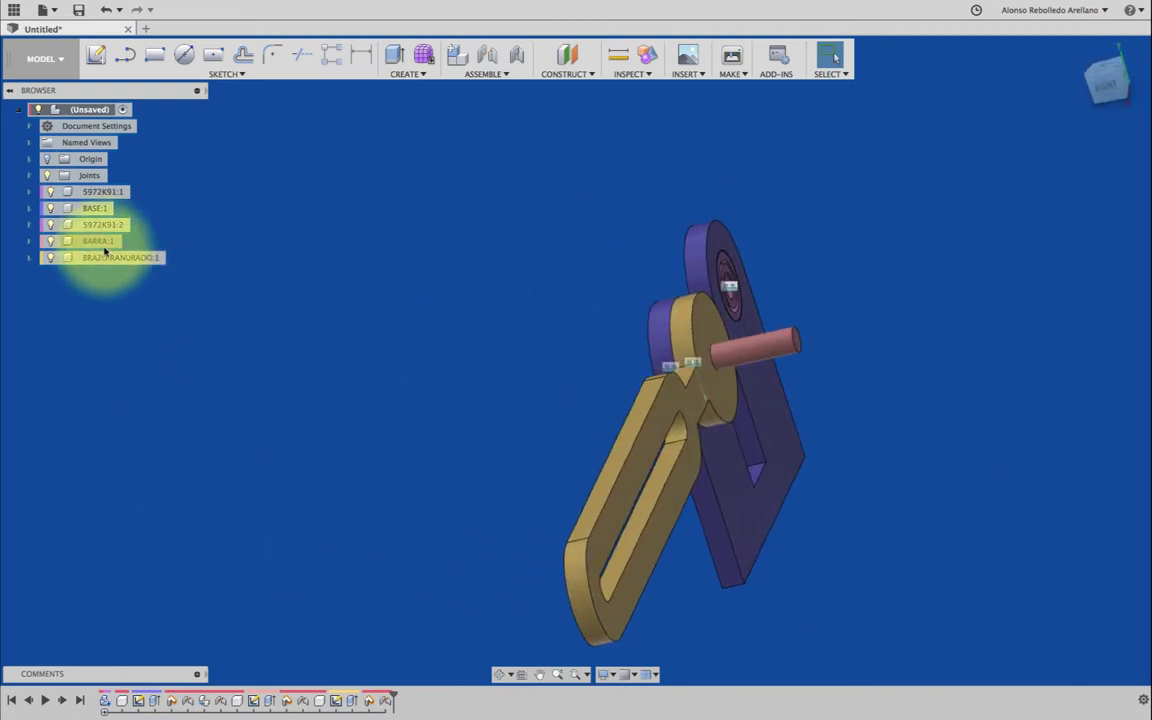
key("ctrl+v")
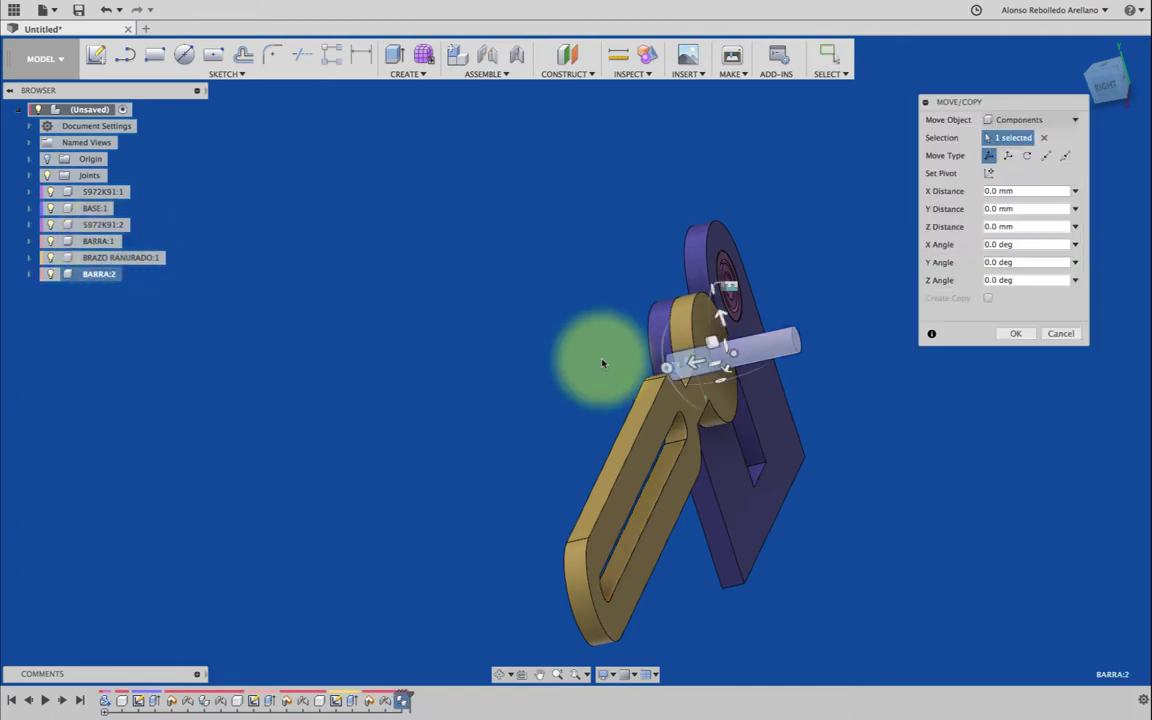
left_click_drag(491, 379, 463, 386)
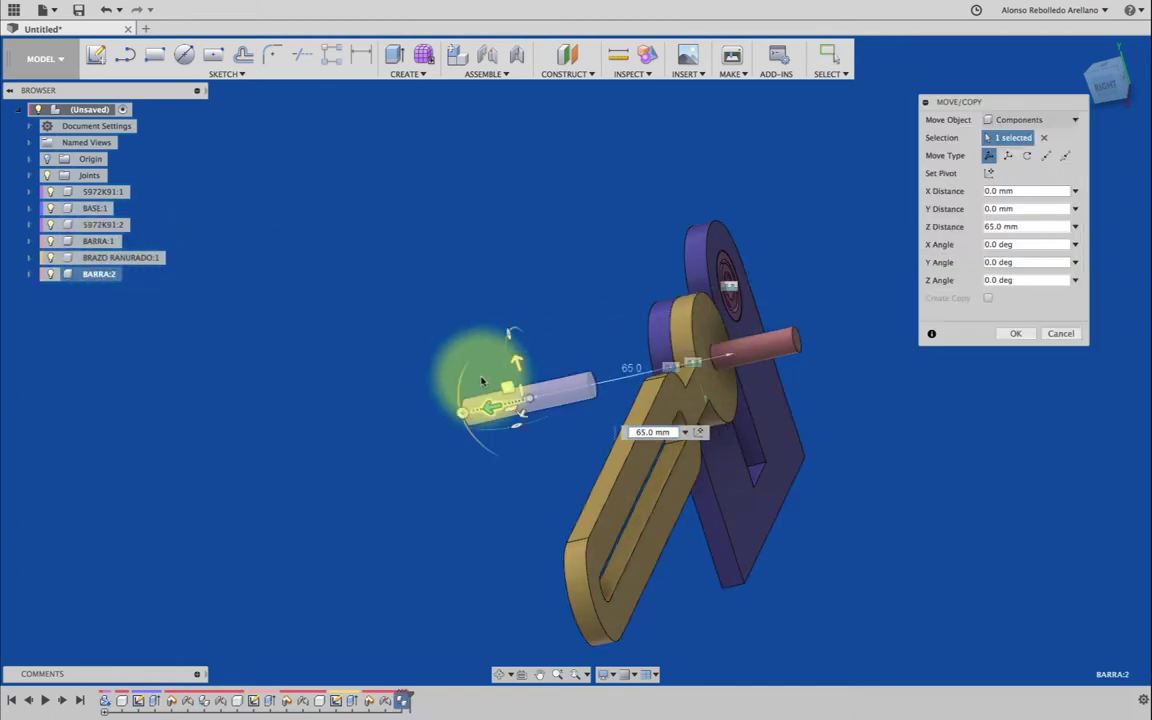
left_click(1015, 333)
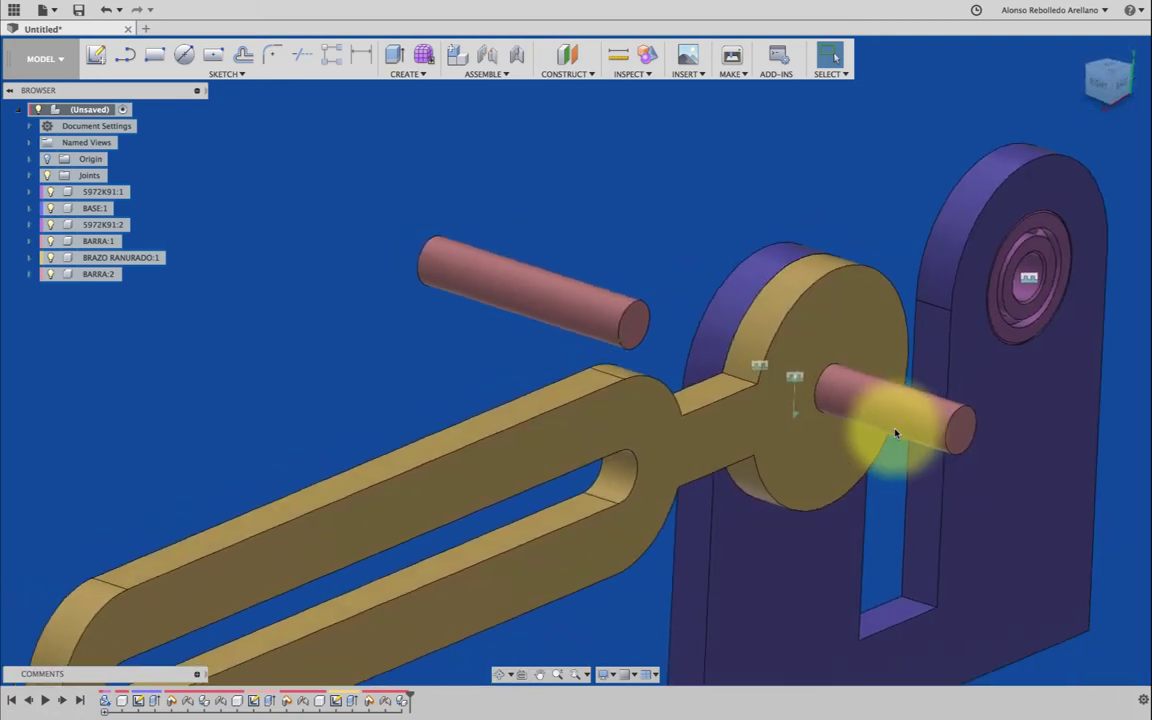
Step: Rigidly joint the loose BARRA:2 pin end into the other bracket upright's hole
key("j")
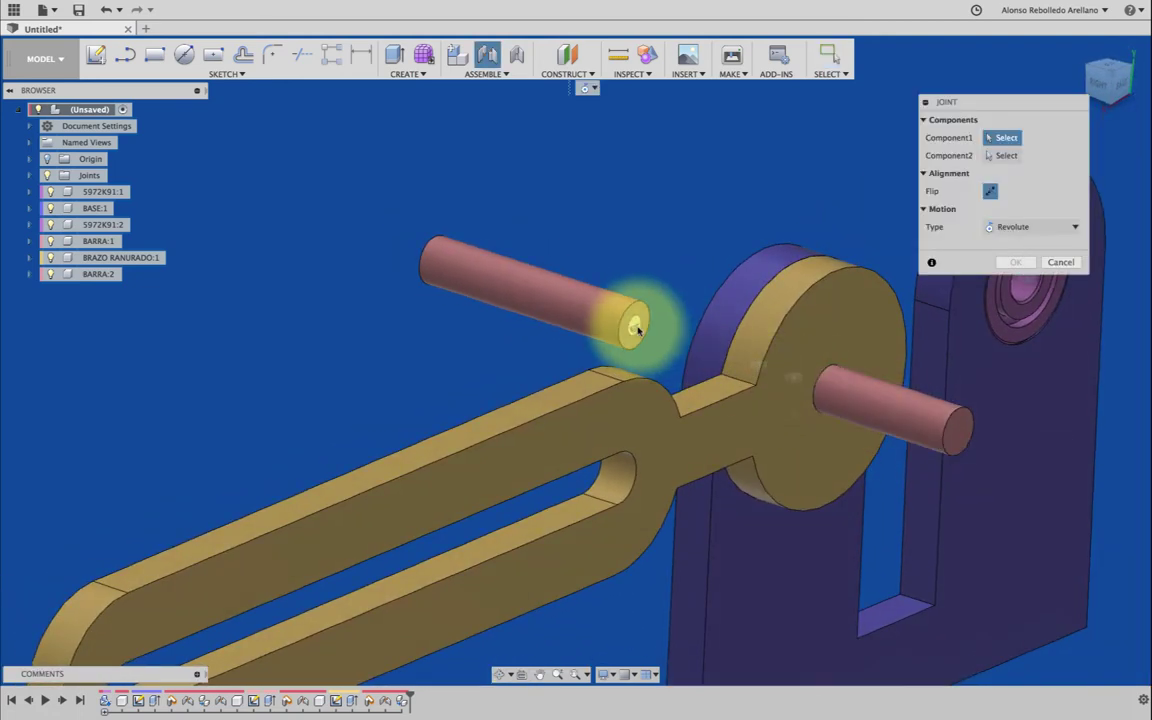
left_click(628, 323)
scroll(720, 310, "down", 3)
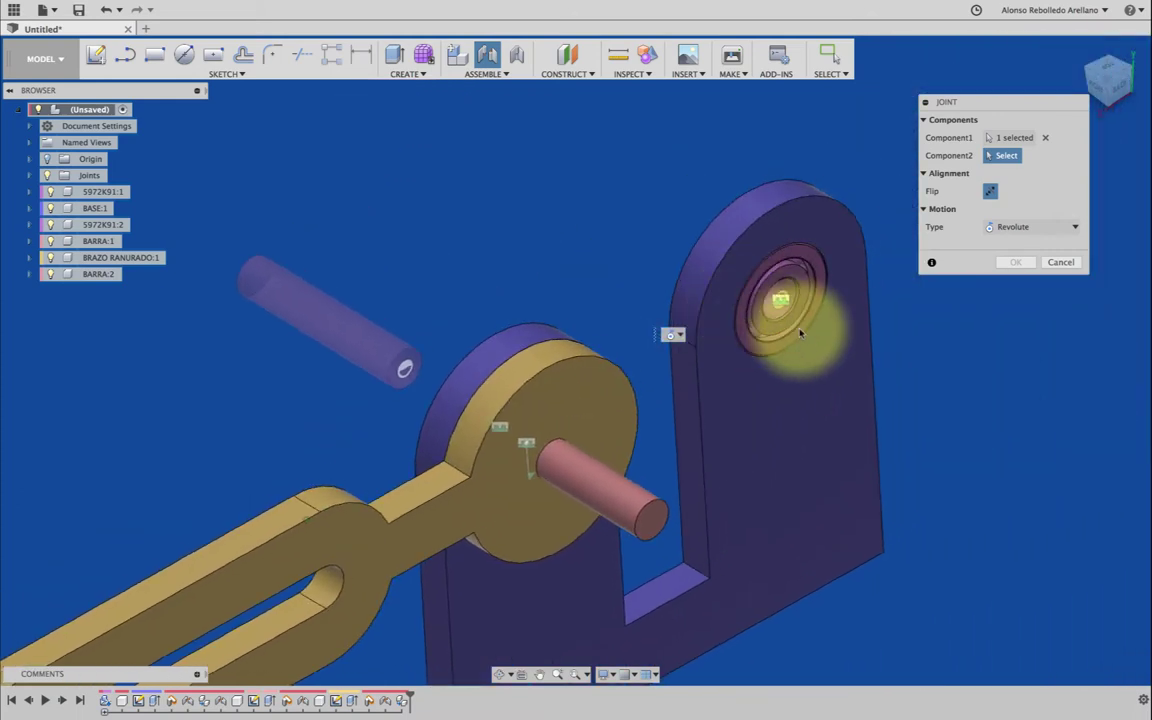
scroll(797, 329, "up", 3)
scroll(808, 373, "up", 2)
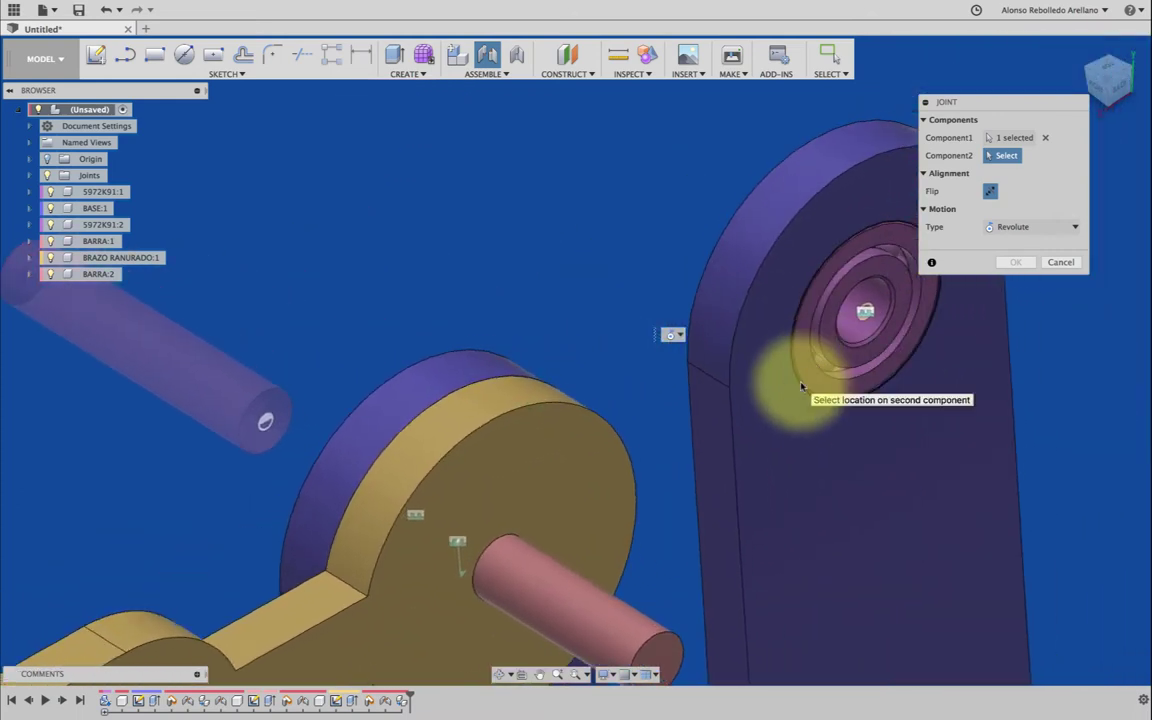
left_click(801, 386)
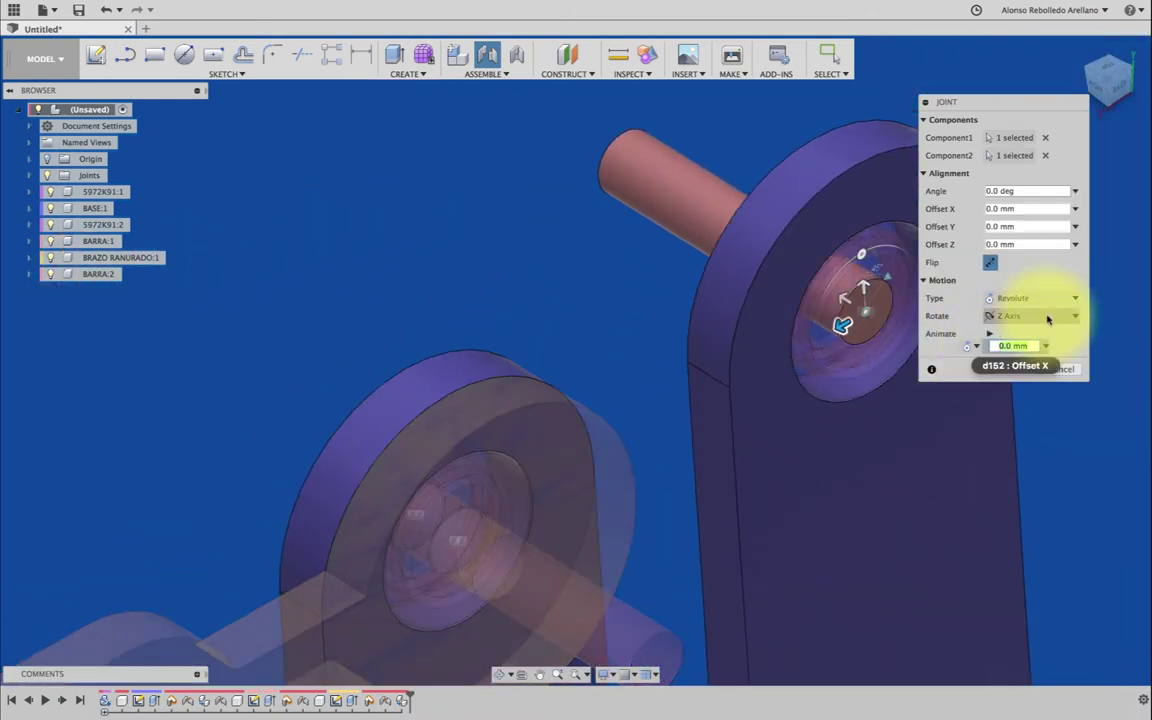
left_click(1074, 298)
left_click(1013, 312)
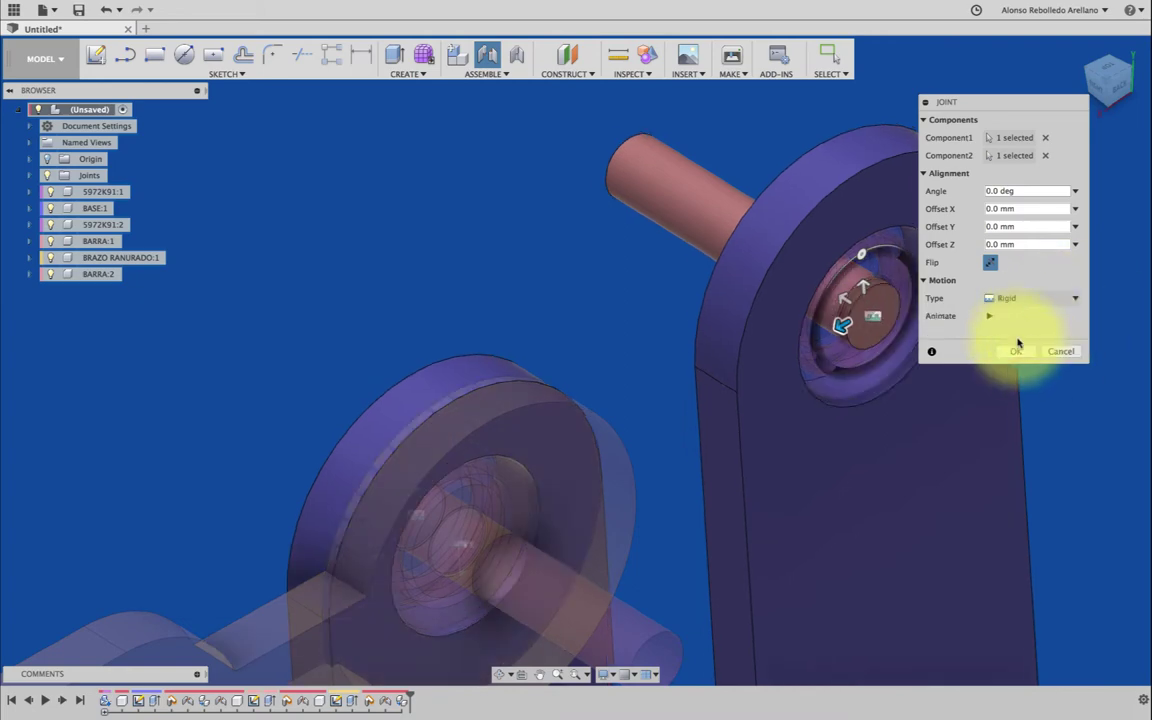
left_click(1020, 355)
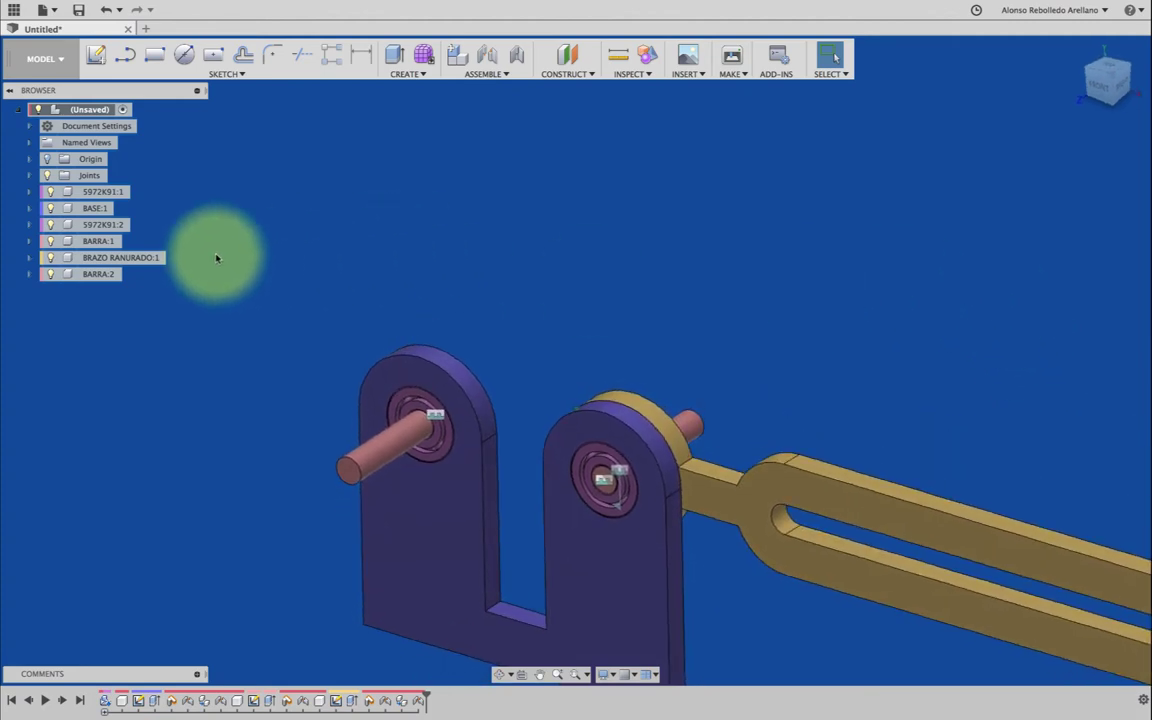
Step: Create a new component under the root assembly and rename it BRAZO SLOT
left_click(106, 129)
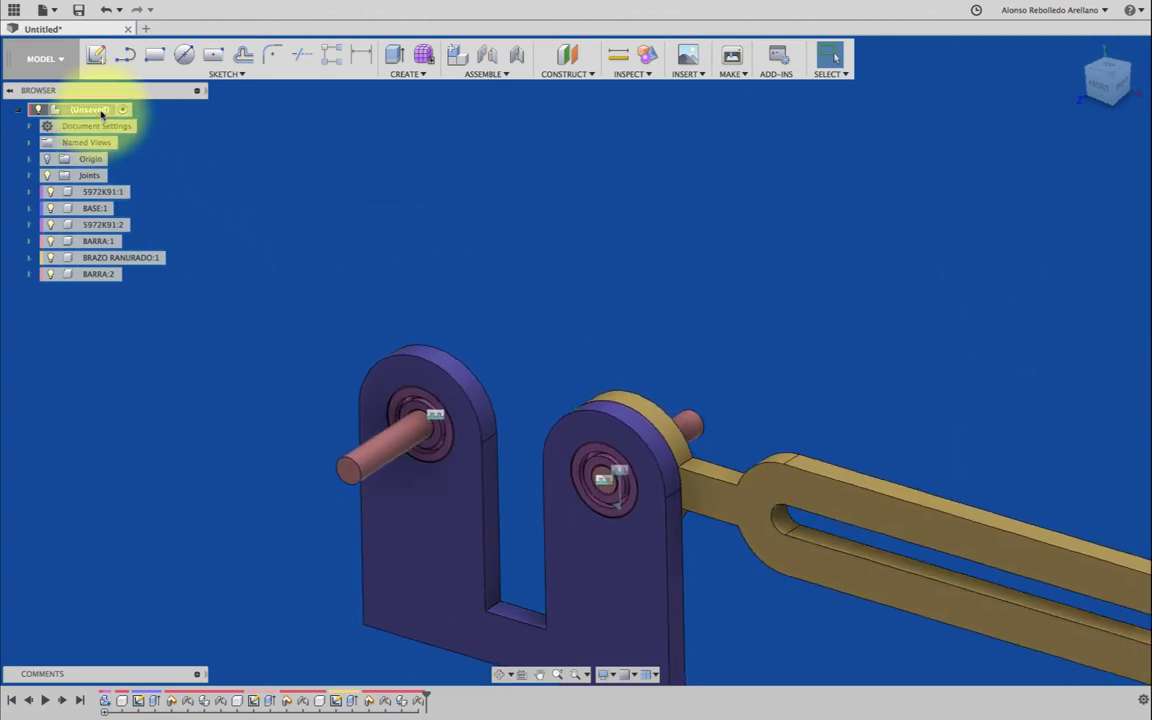
right_click(101, 115)
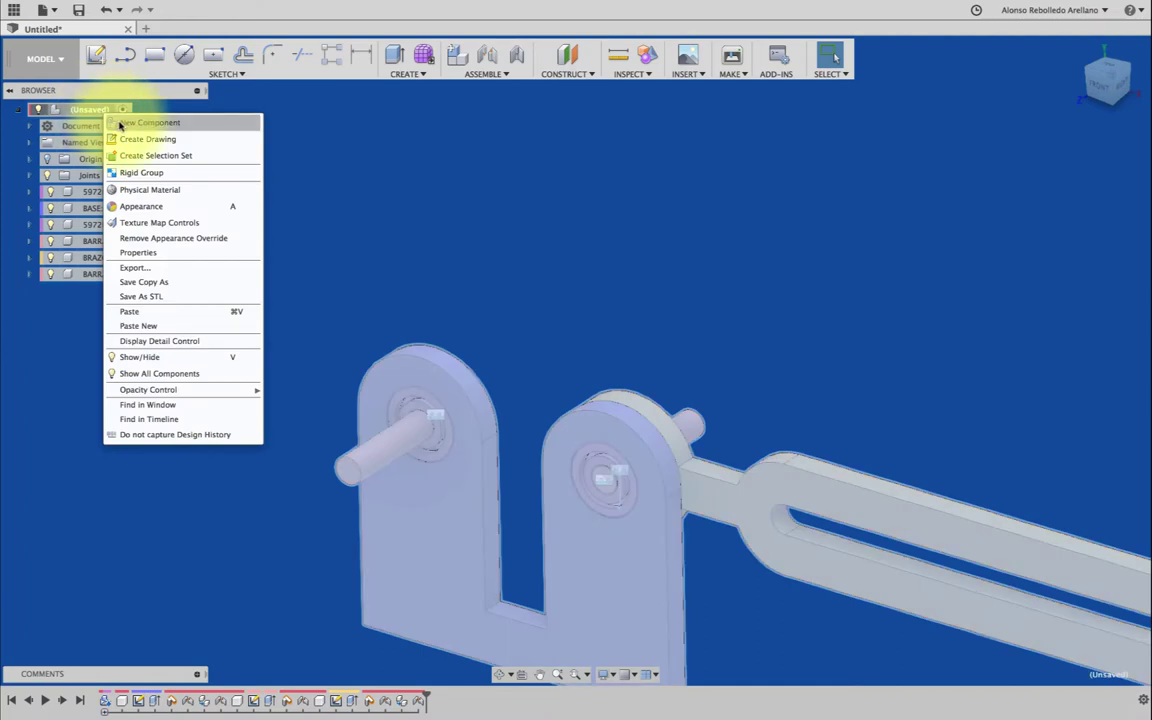
left_click(119, 124)
type("BRAZO CON PASADOR")
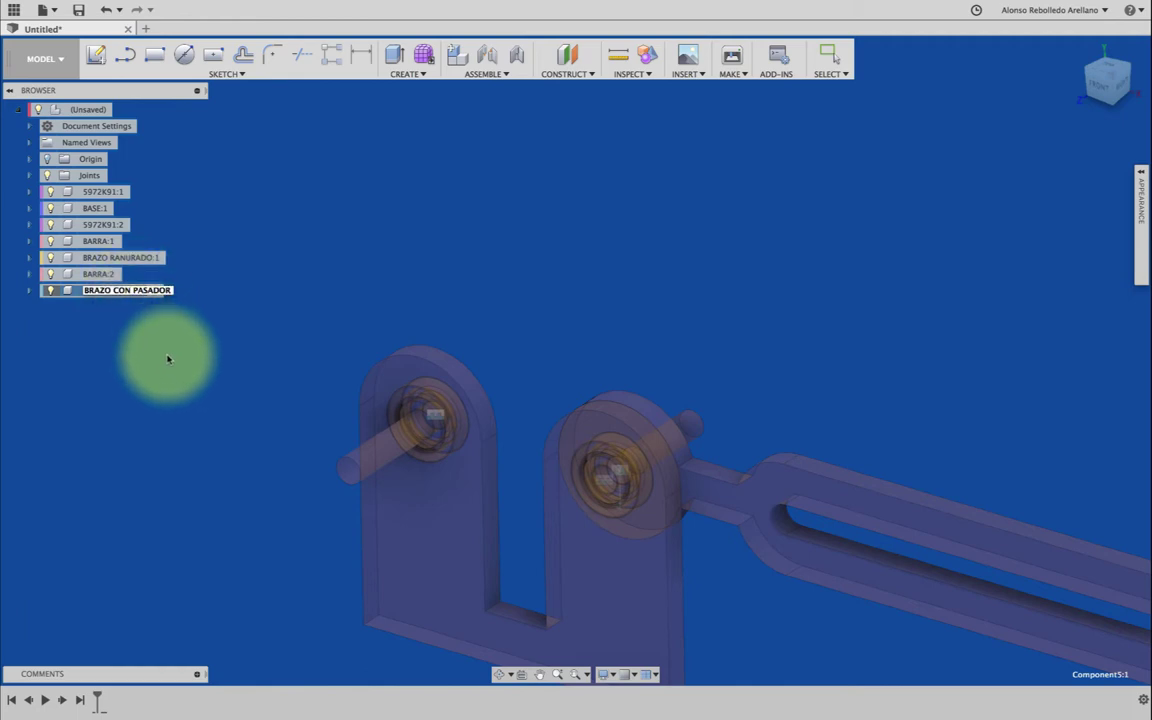
key("Escape")
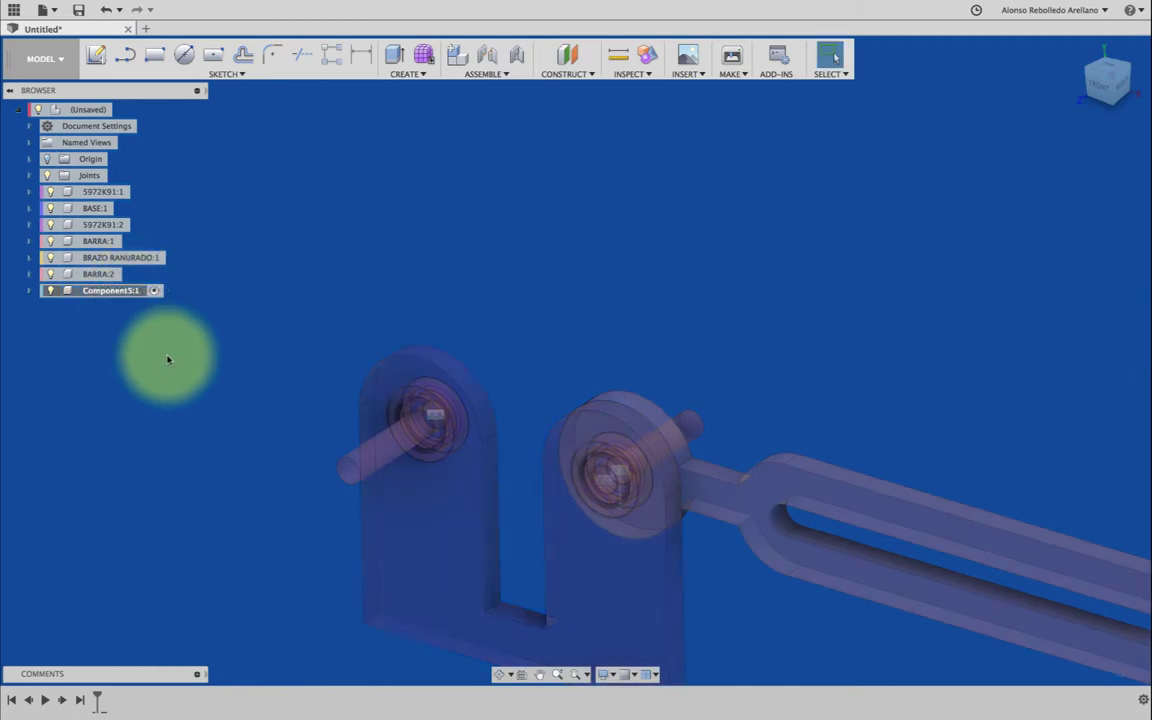
left_click(132, 300)
type("BRAZO CON DESLIZAD")
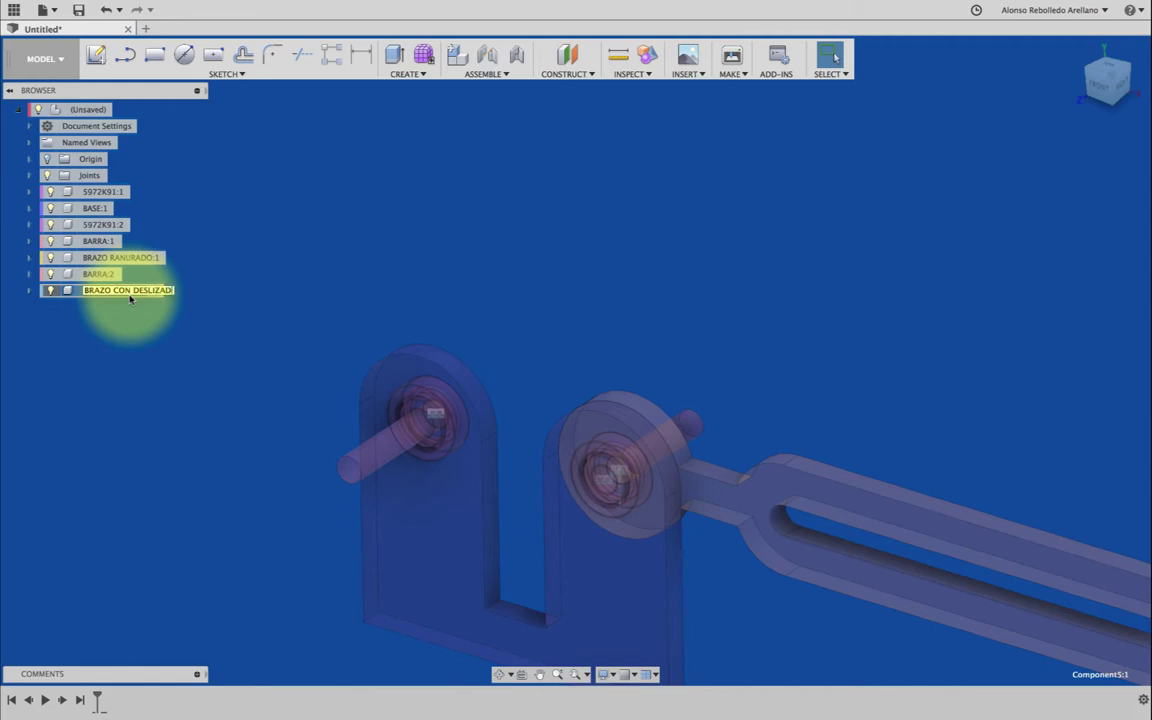
type("OR")
key("Return")
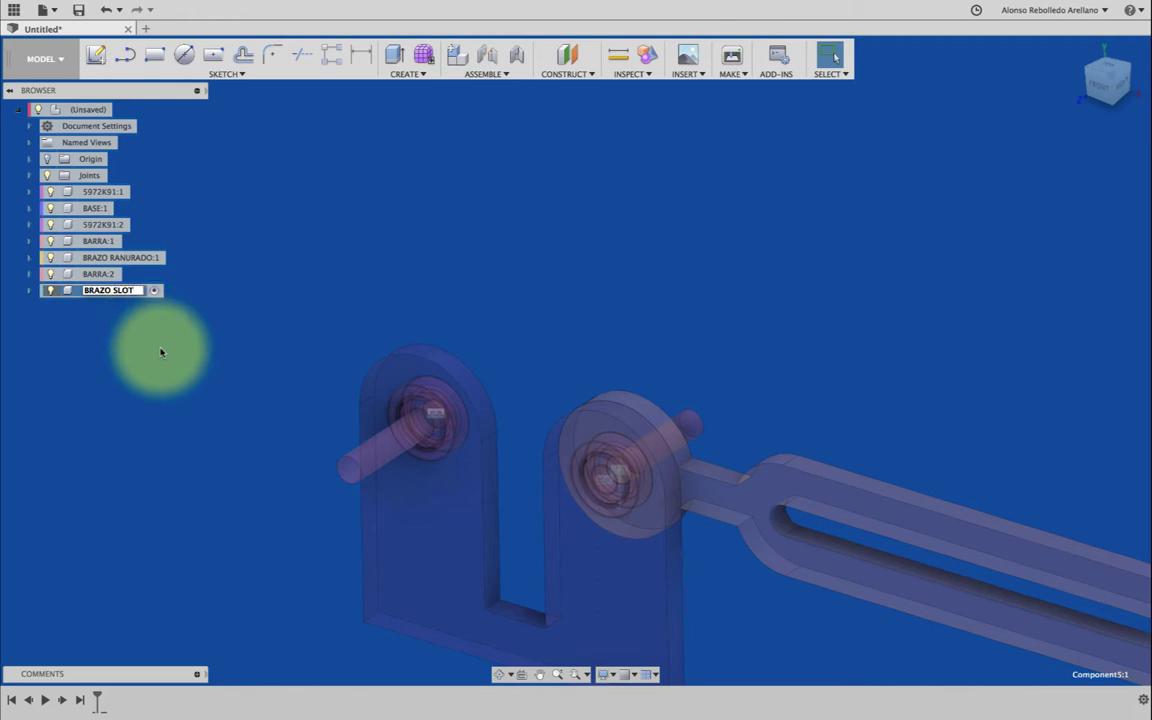
key("Return")
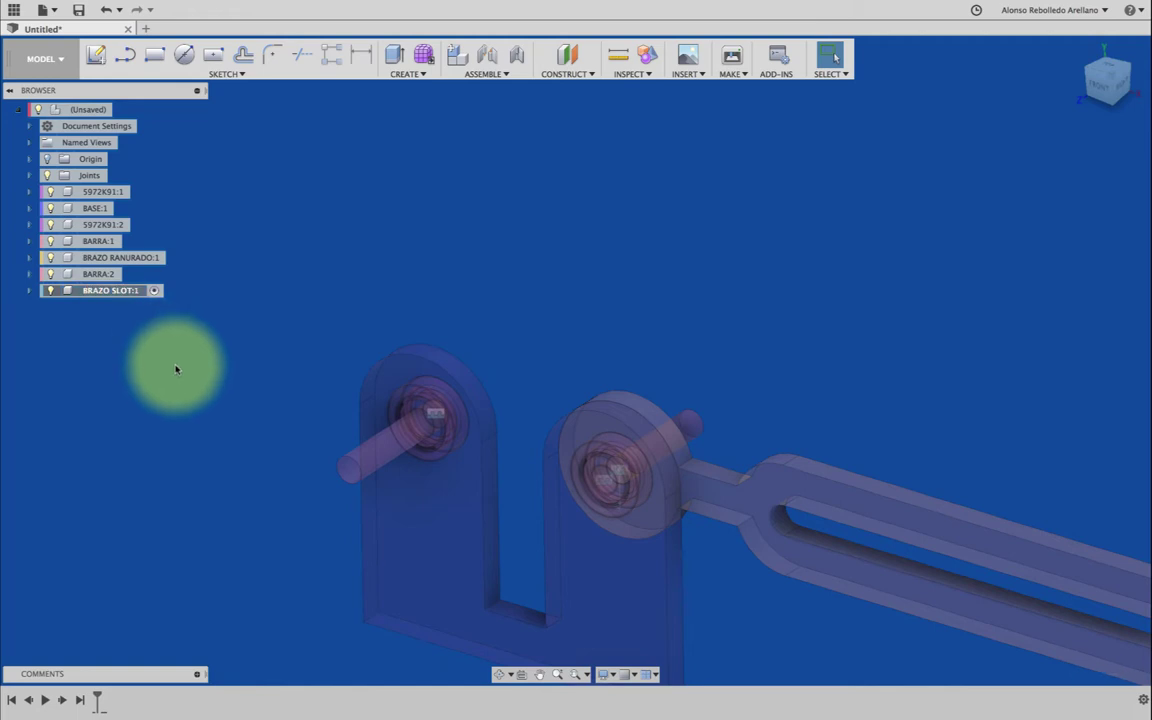
Step: Sketch on the bracket's front face with 8 mm and 40 mm circles at the left boss
left_click(96, 55)
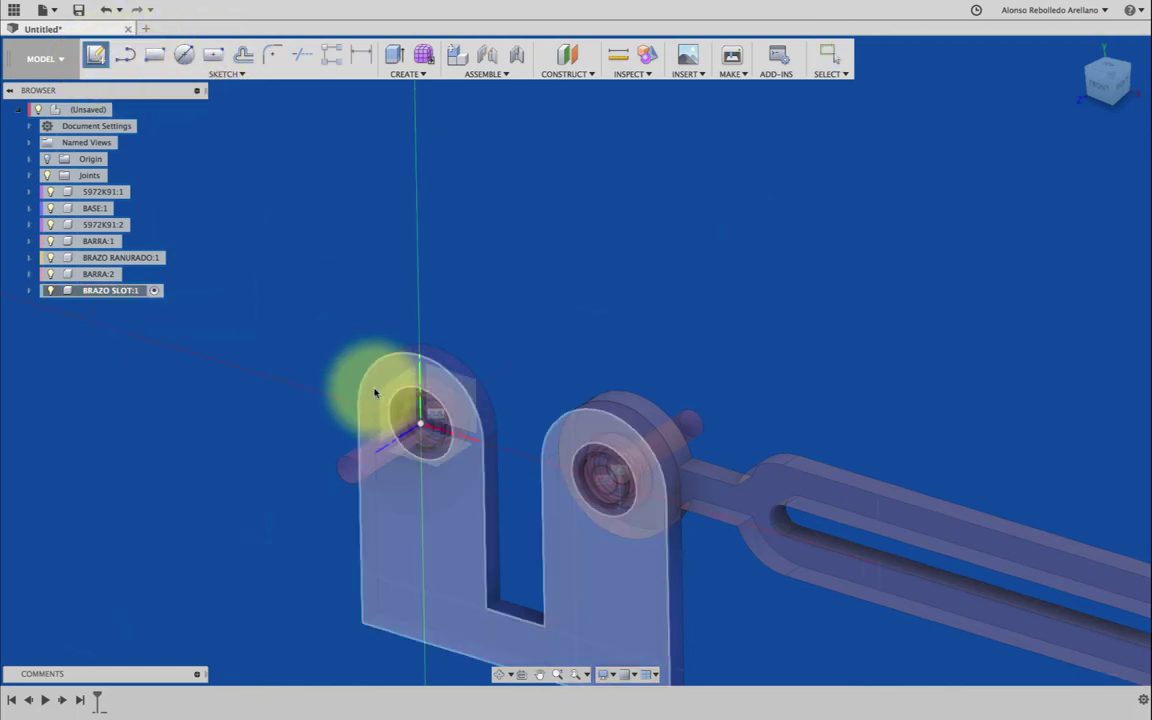
left_click(375, 390)
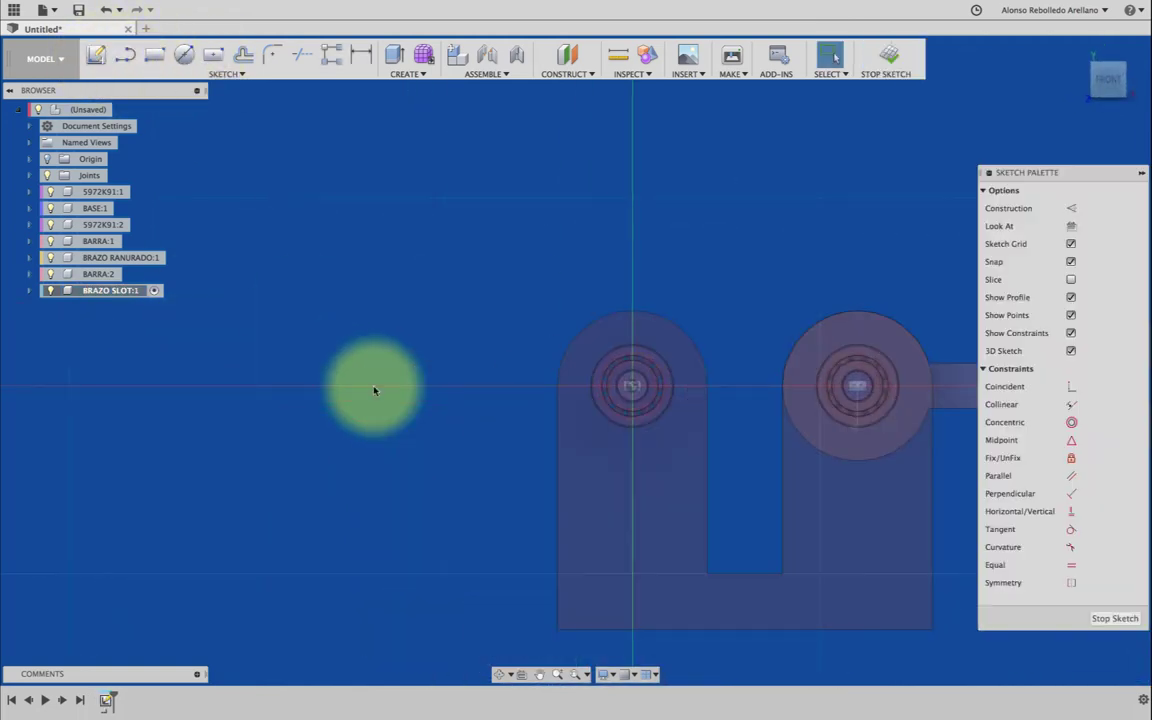
key("c")
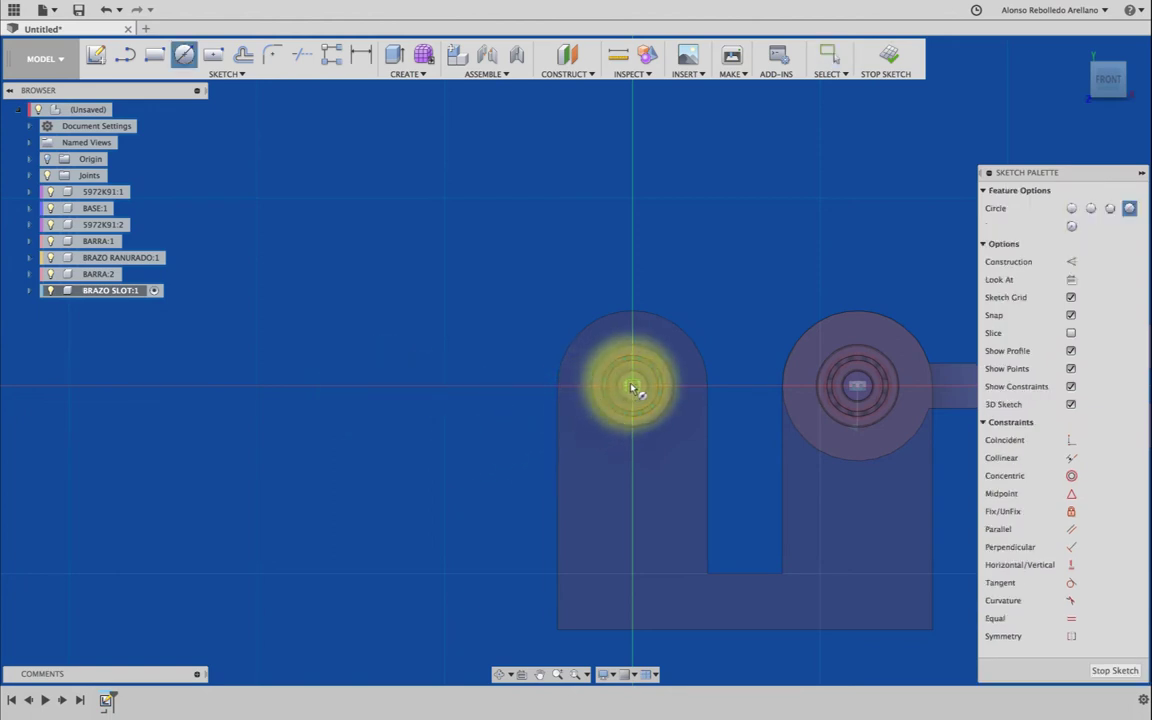
left_click(632, 387)
type("8")
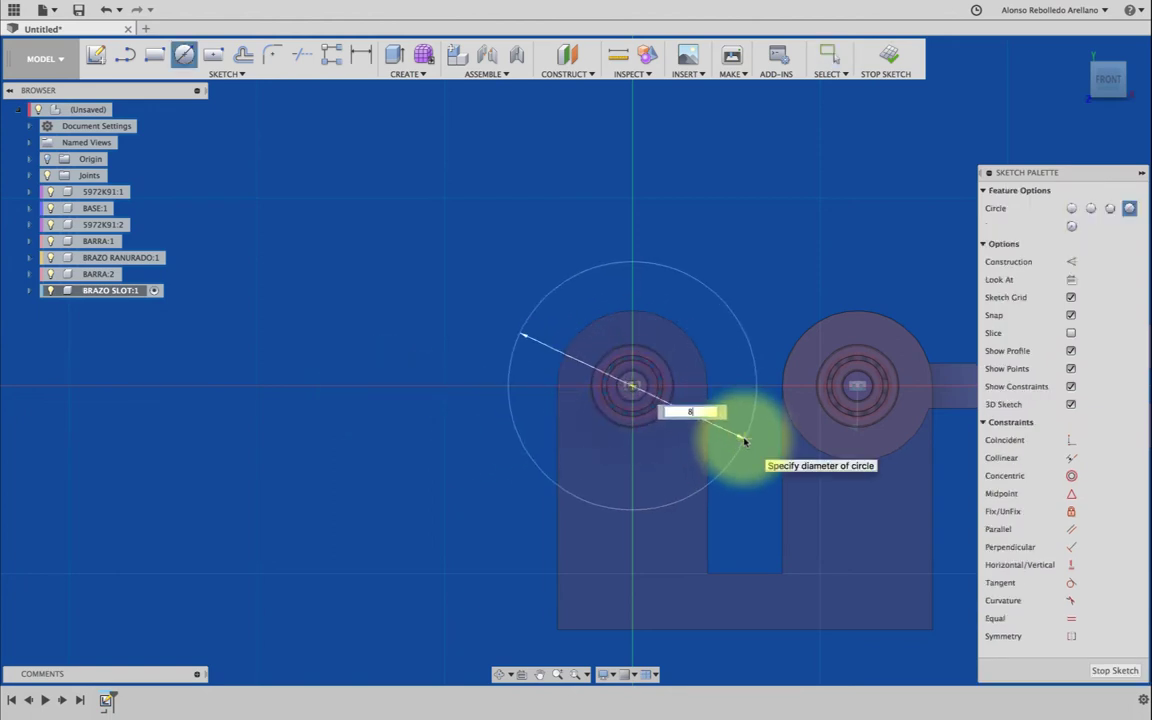
key("Return")
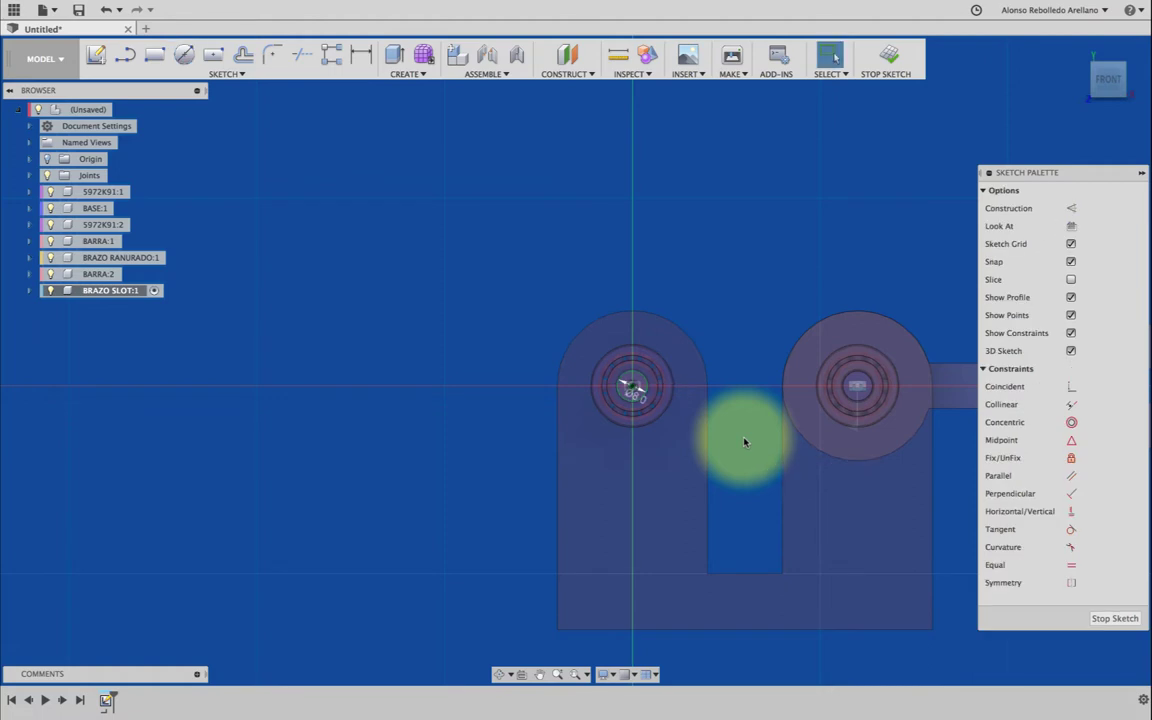
left_click(632, 387)
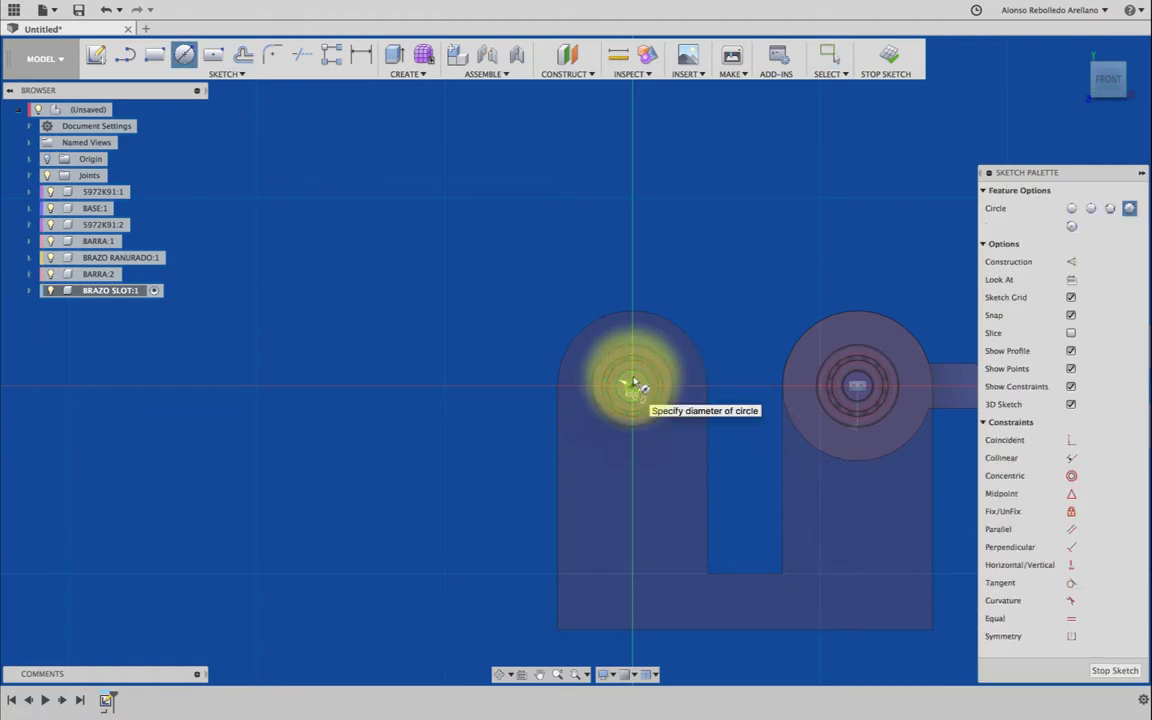
left_click(678, 329)
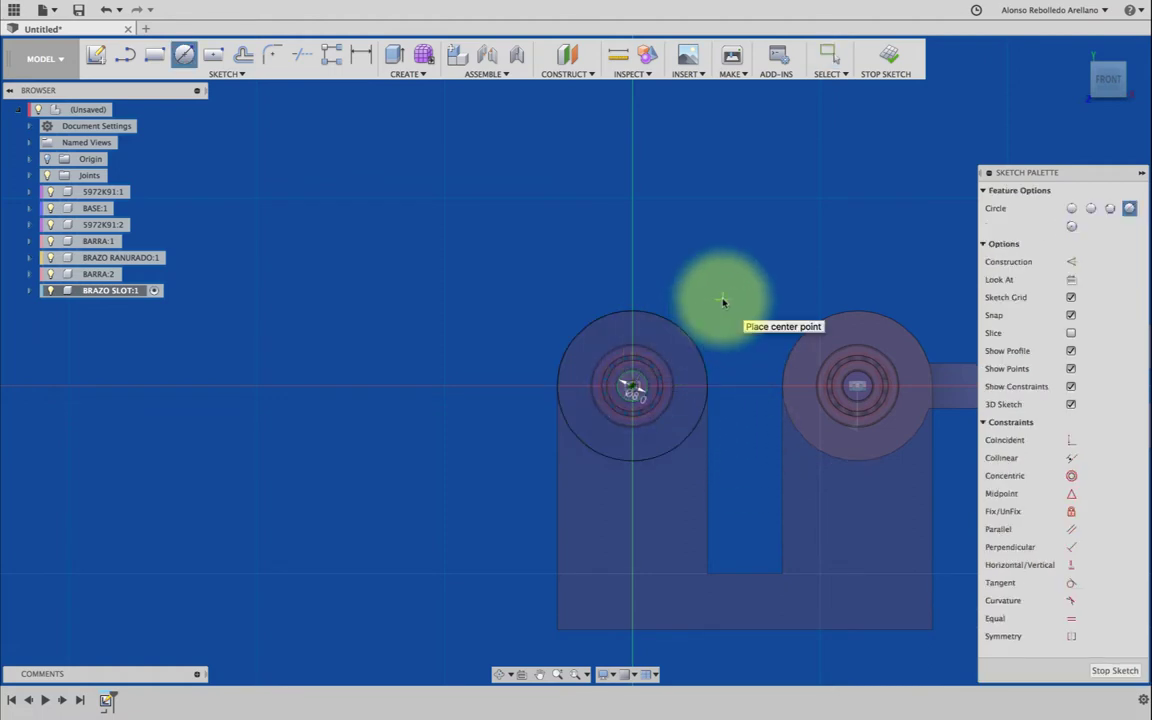
Step: Draw a 6 mm circle and a 33 mm circle at the slot centre
scroll(713, 300, "right", 5)
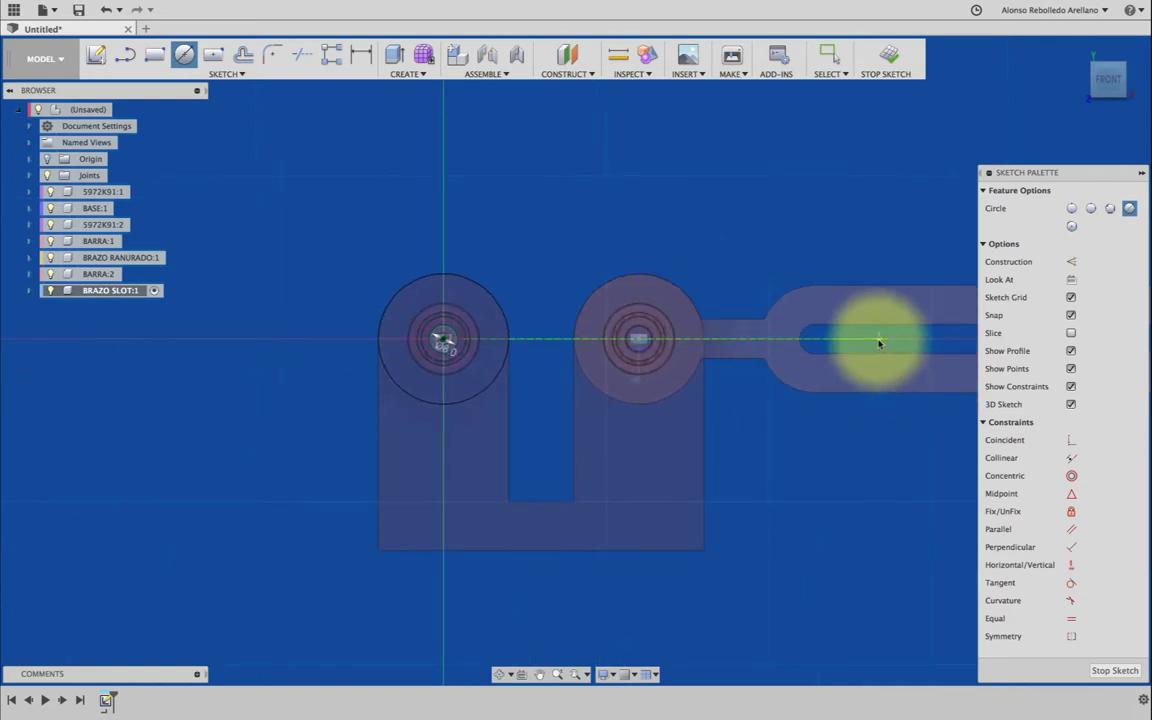
left_click(867, 341)
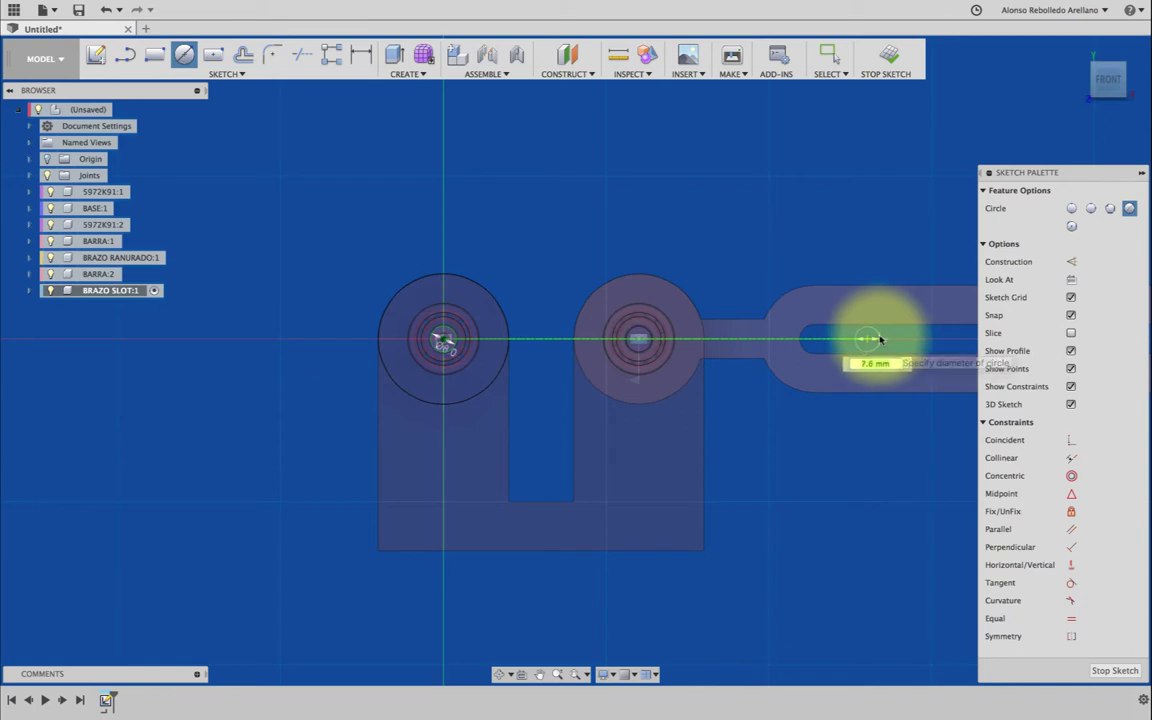
left_click(880, 340)
key("Escape")
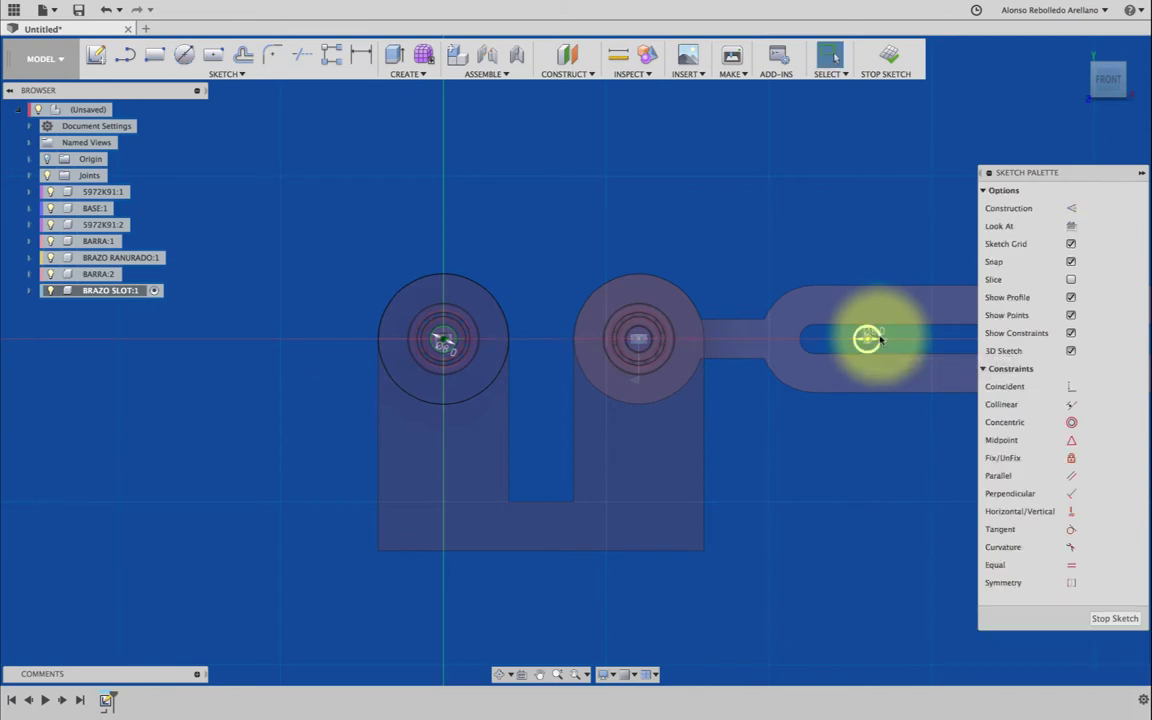
key("c")
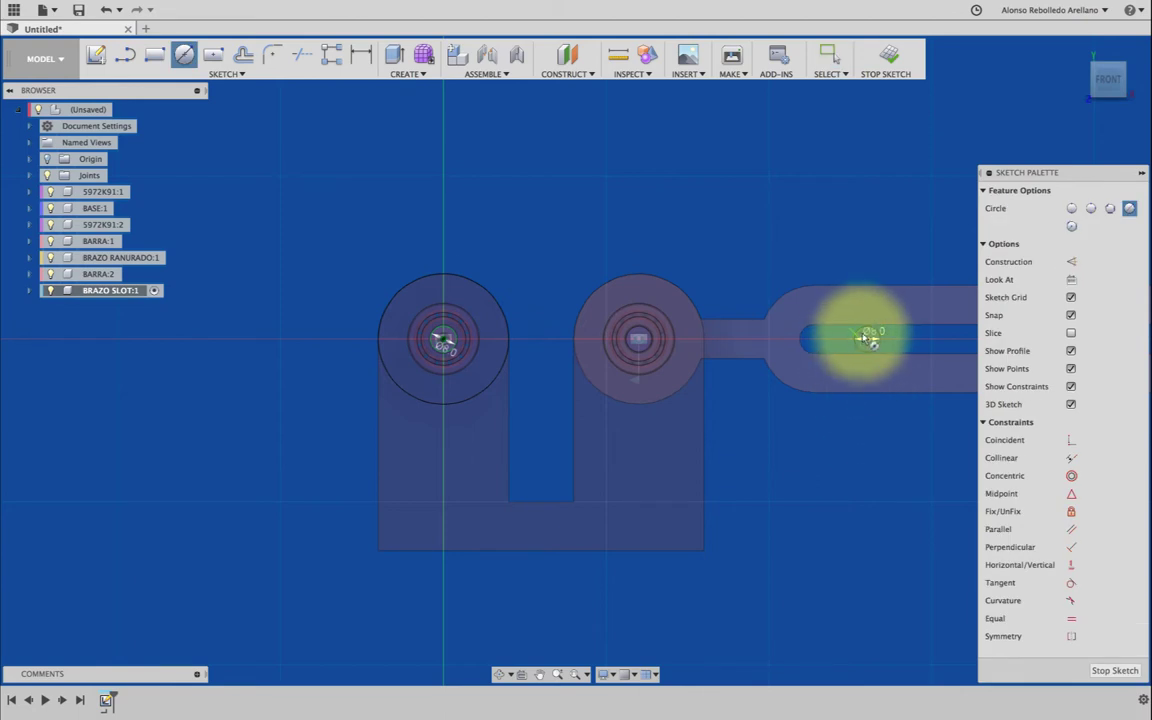
left_click(869, 341)
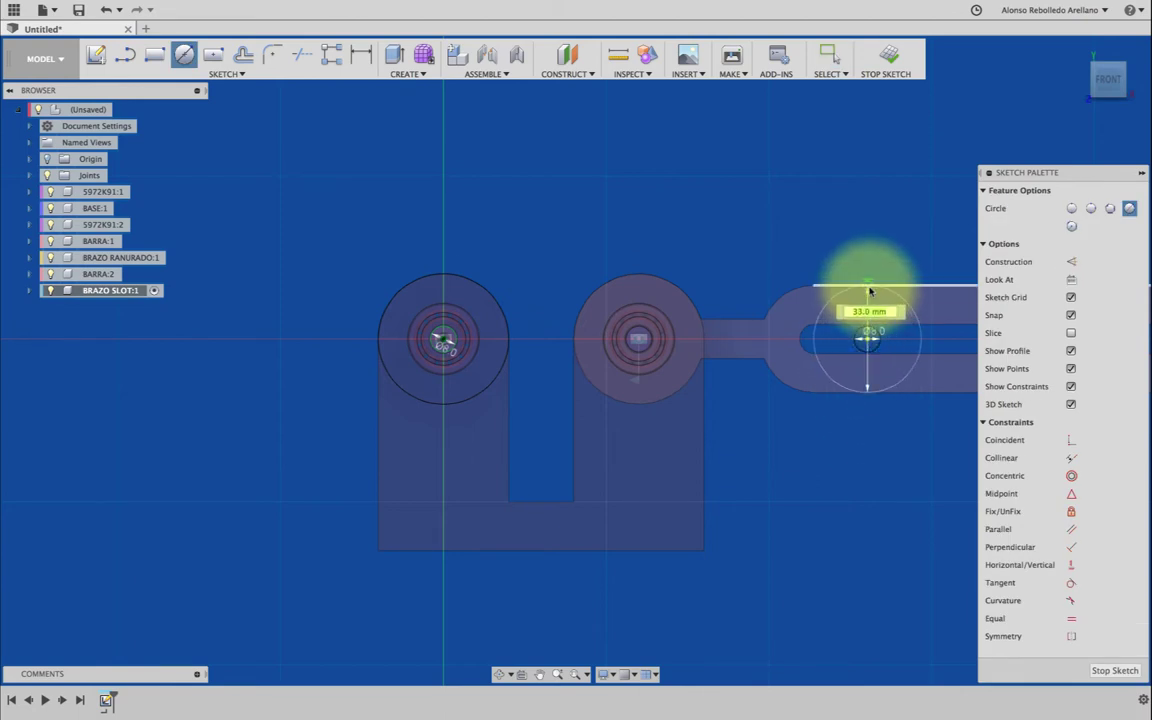
left_click(870, 292)
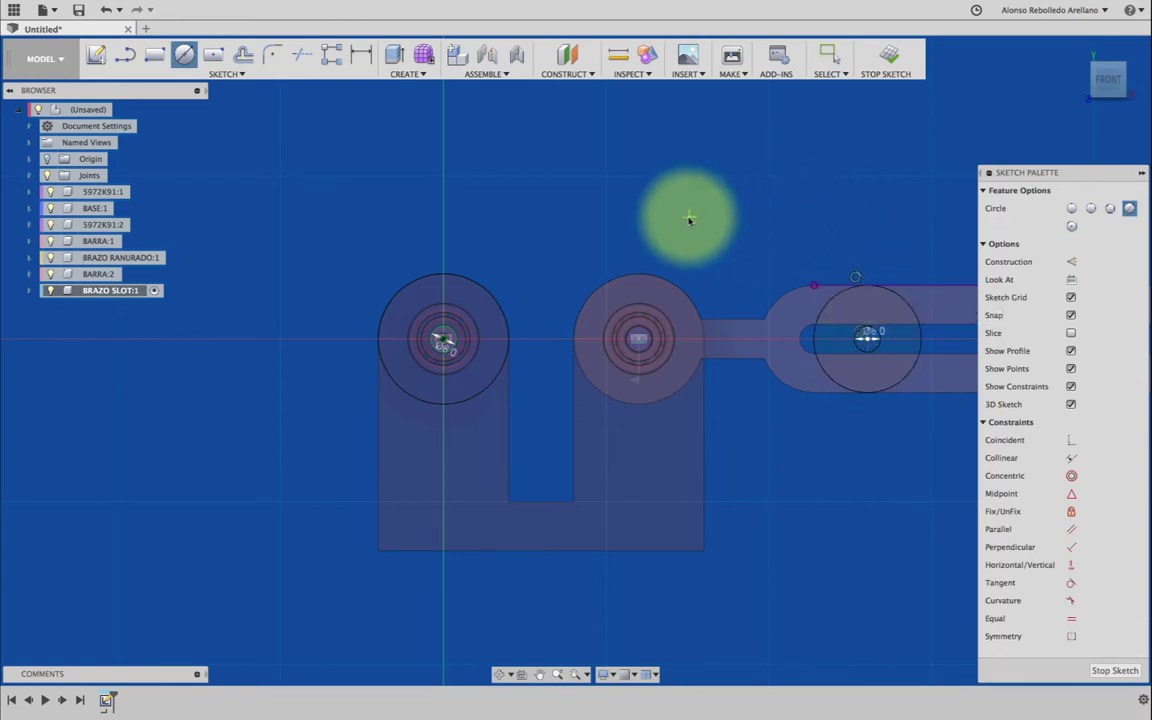
Step: Draw a line from the slot circle's centre to the left hub centre
key("l")
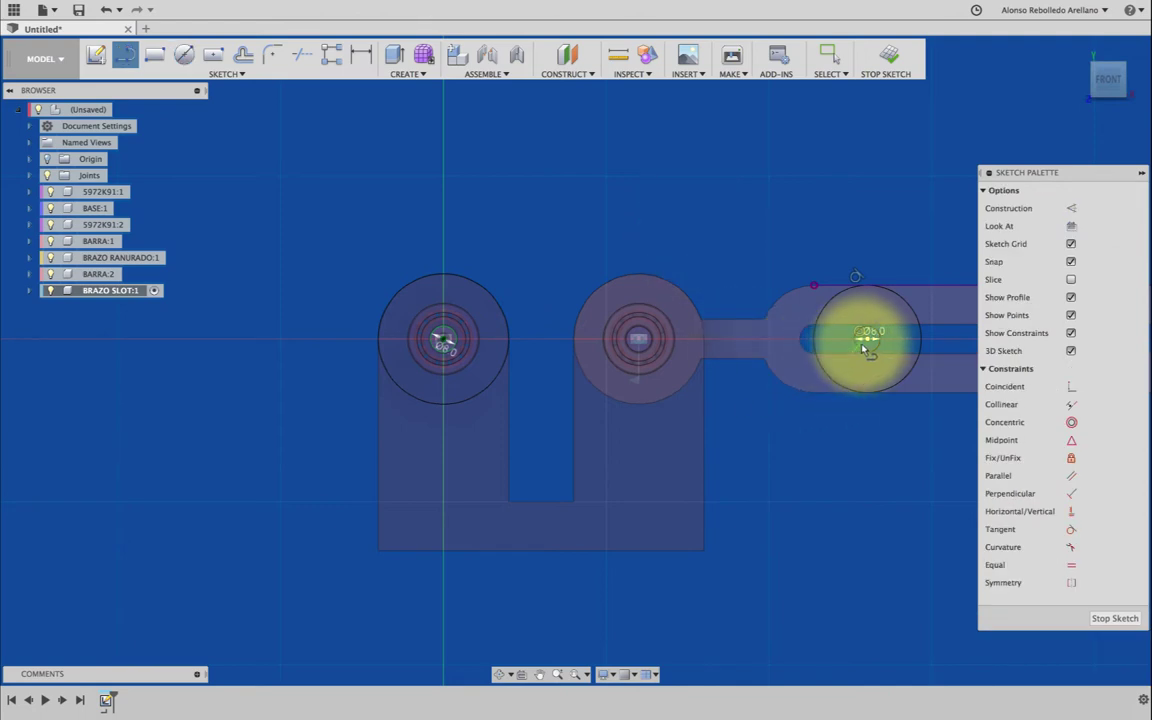
left_click(493, 408)
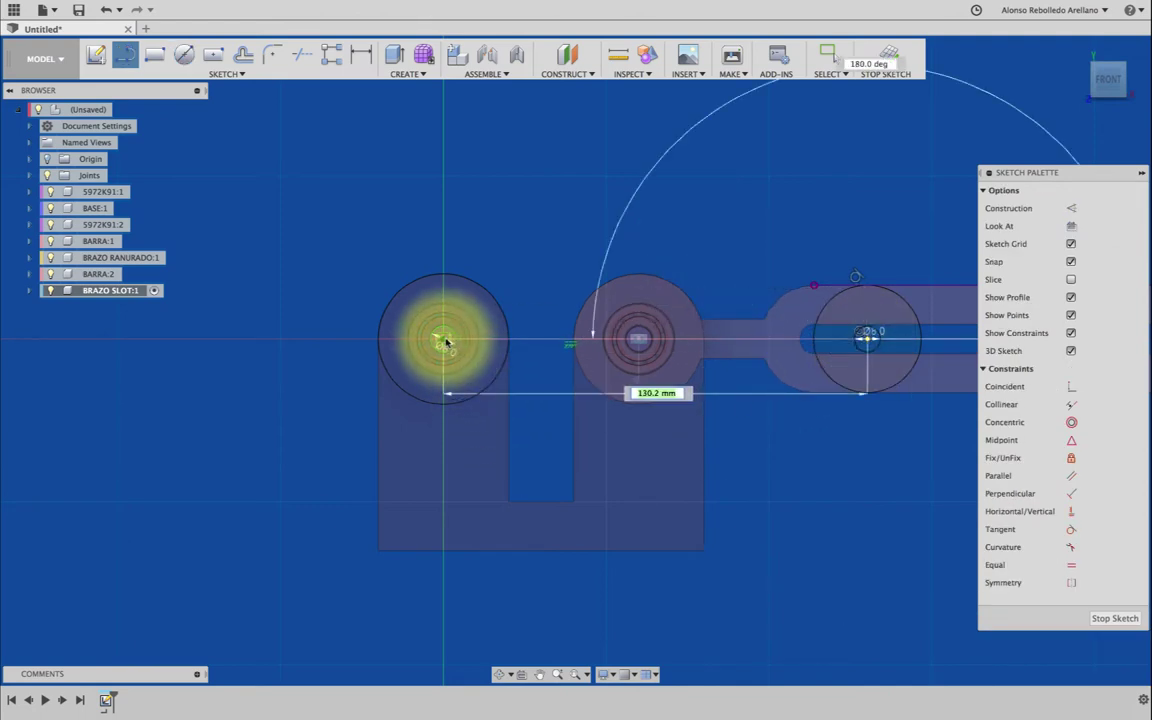
left_click(467, 207)
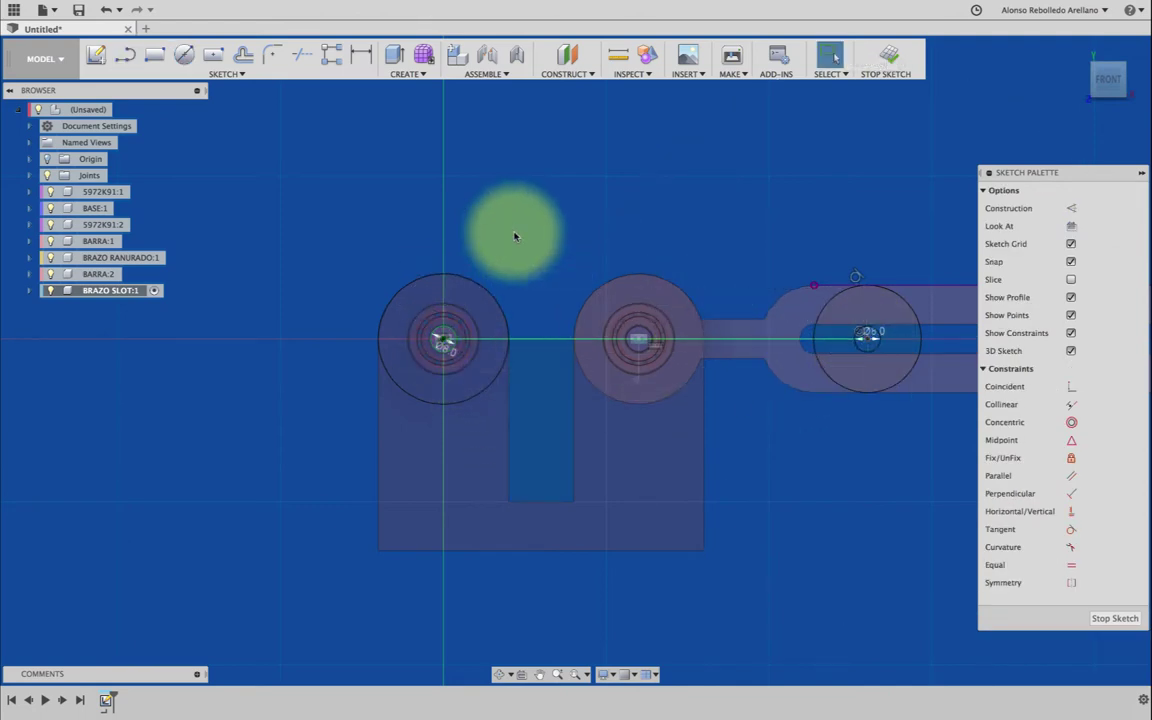
Step: Offset the centre line 6 mm above and 6 mm below to outline the bar
key("o")
type("6")
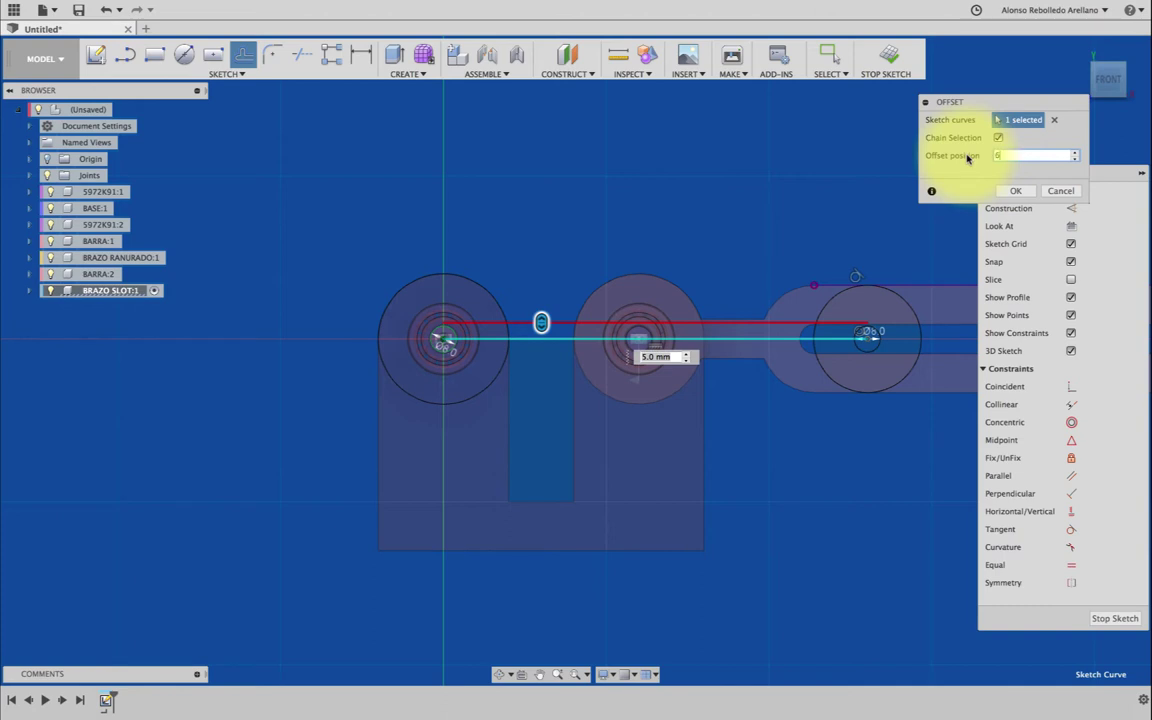
left_click(1012, 191)
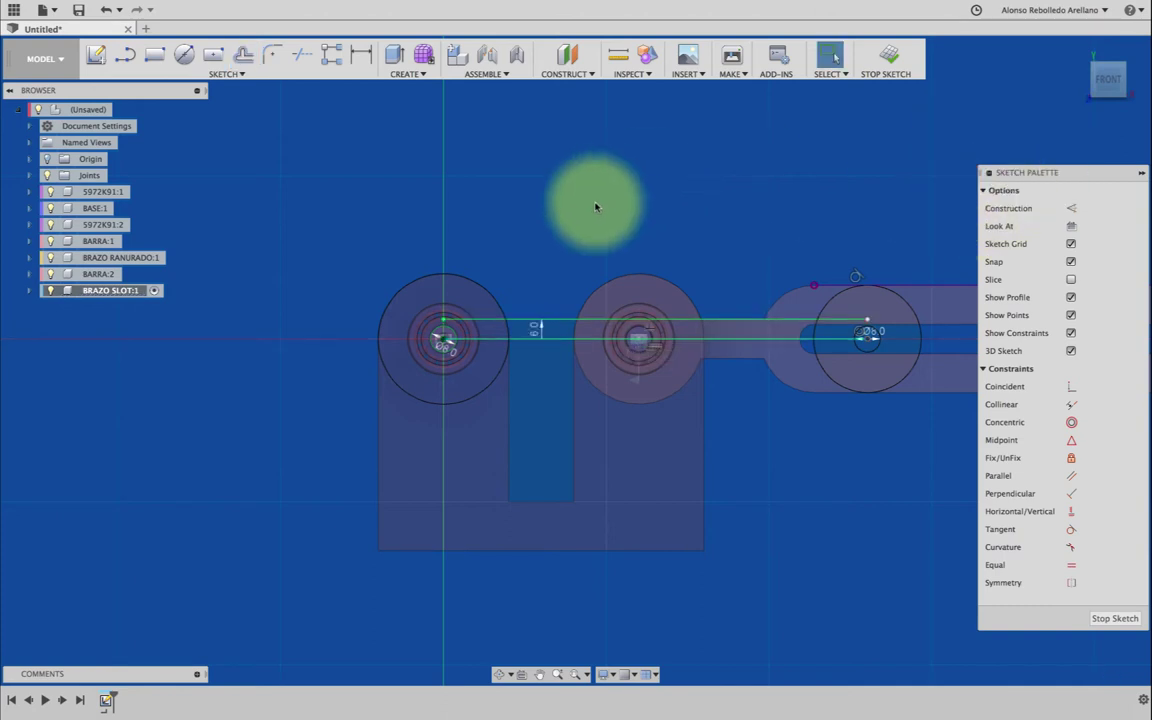
key("o")
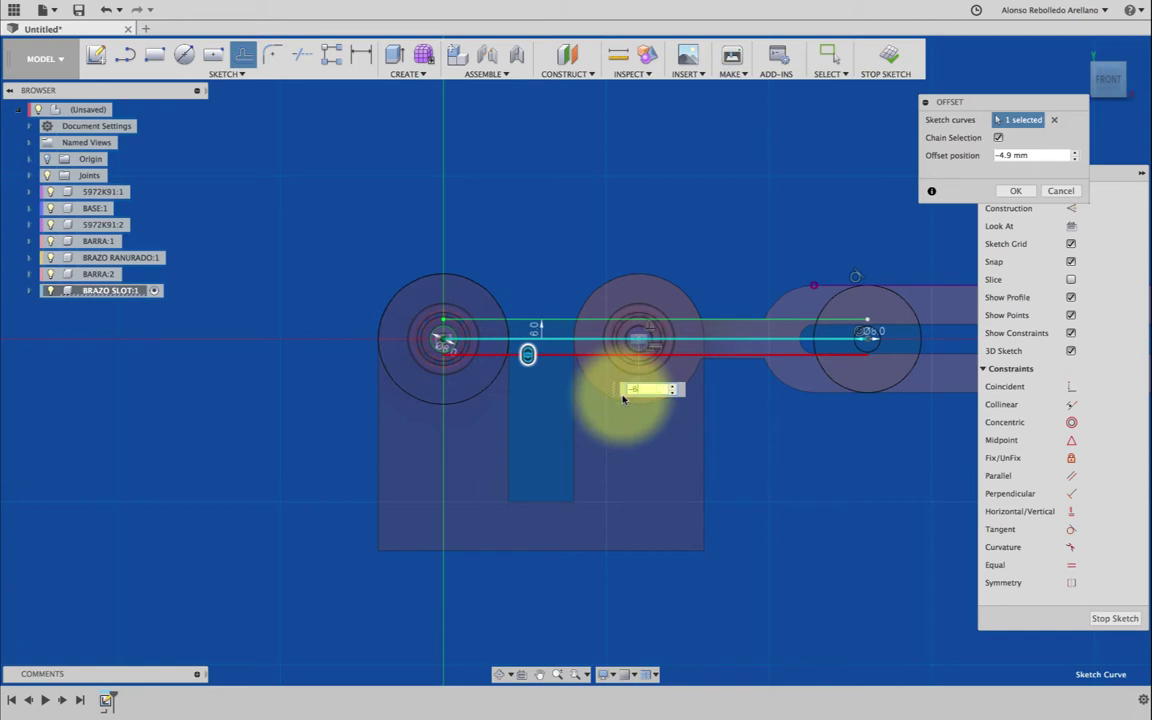
left_click(1016, 191)
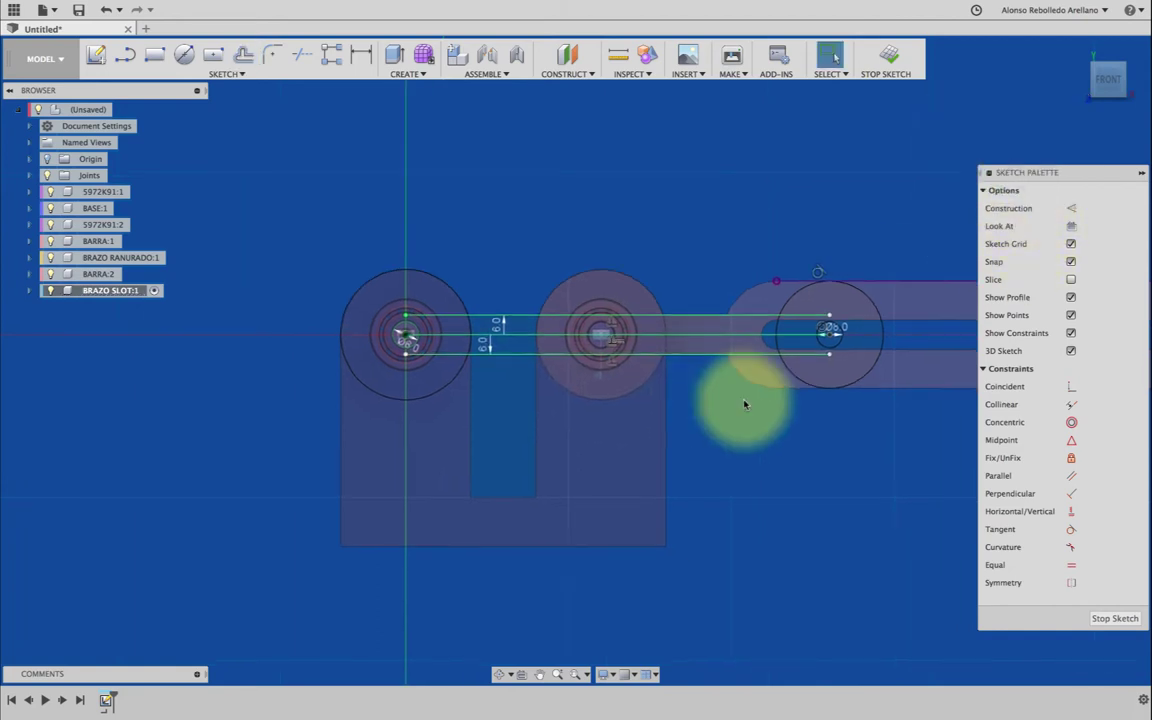
scroll(744, 404, "down", 2, "shift")
scroll(744, 404, "down", 2, "shift")
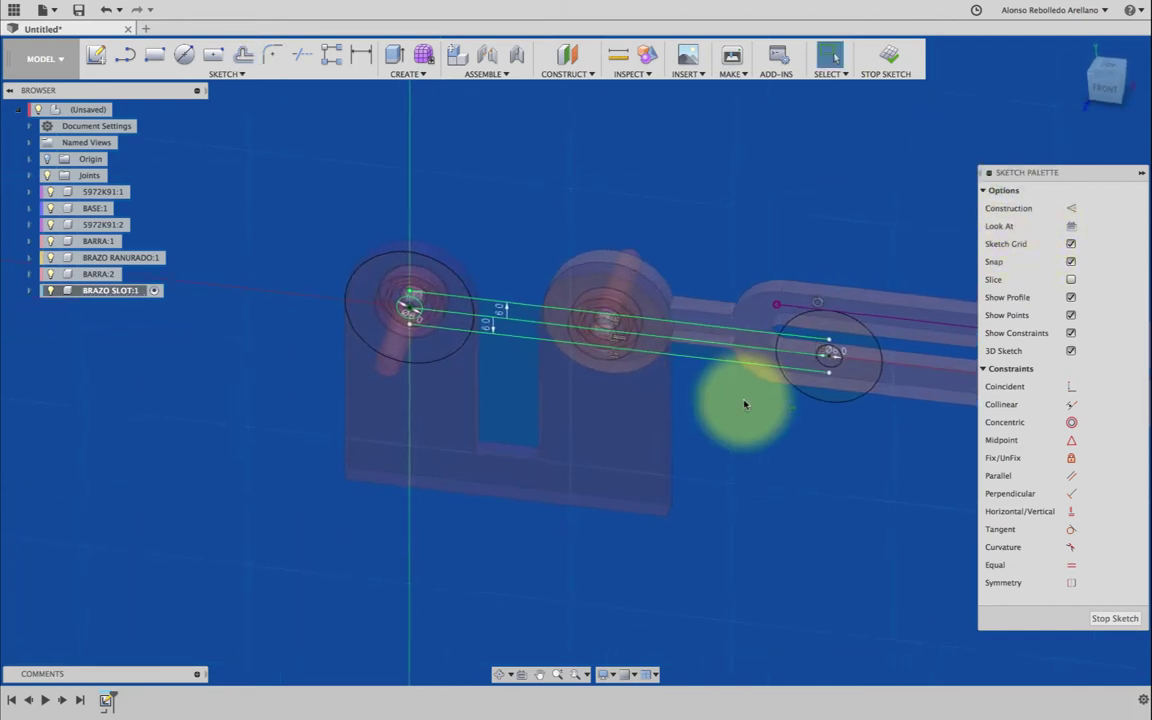
scroll(744, 404, "down", 2, "shift")
scroll(744, 404, "down", 2, "shift")
scroll(744, 404, "down", 2, "shift")
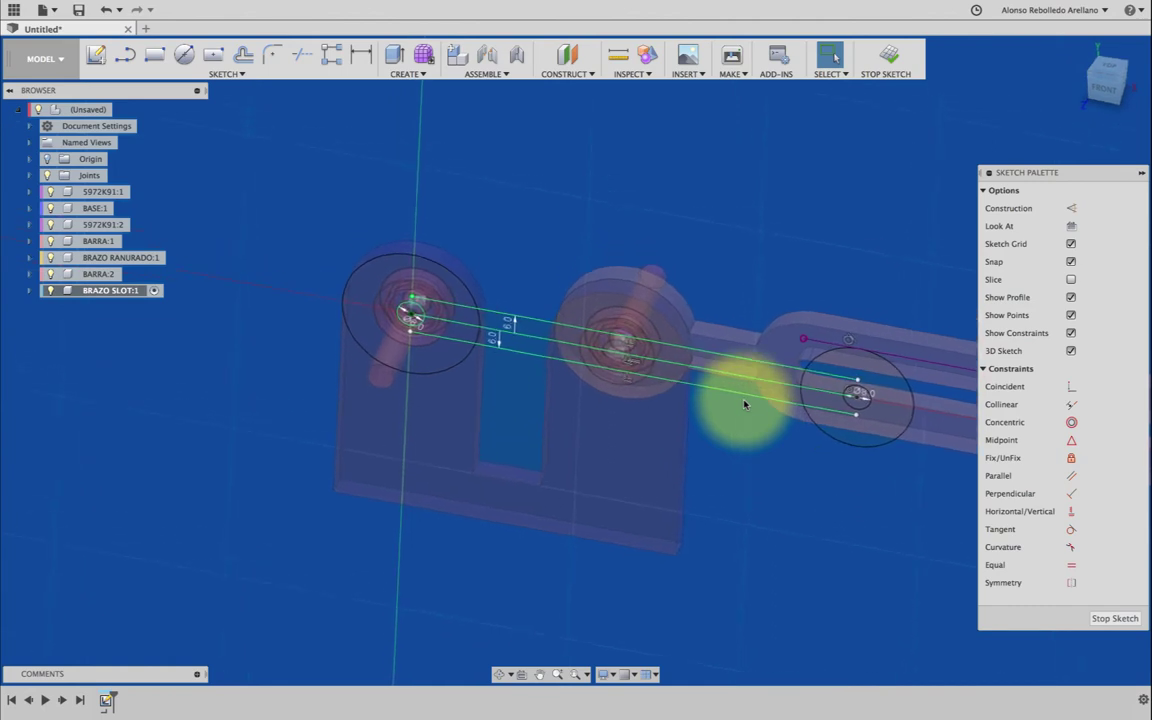
Step: Select the link profiles: left hub ring, bar regions, slot rectangle, right end and sliver
key("e")
left_click(413, 301)
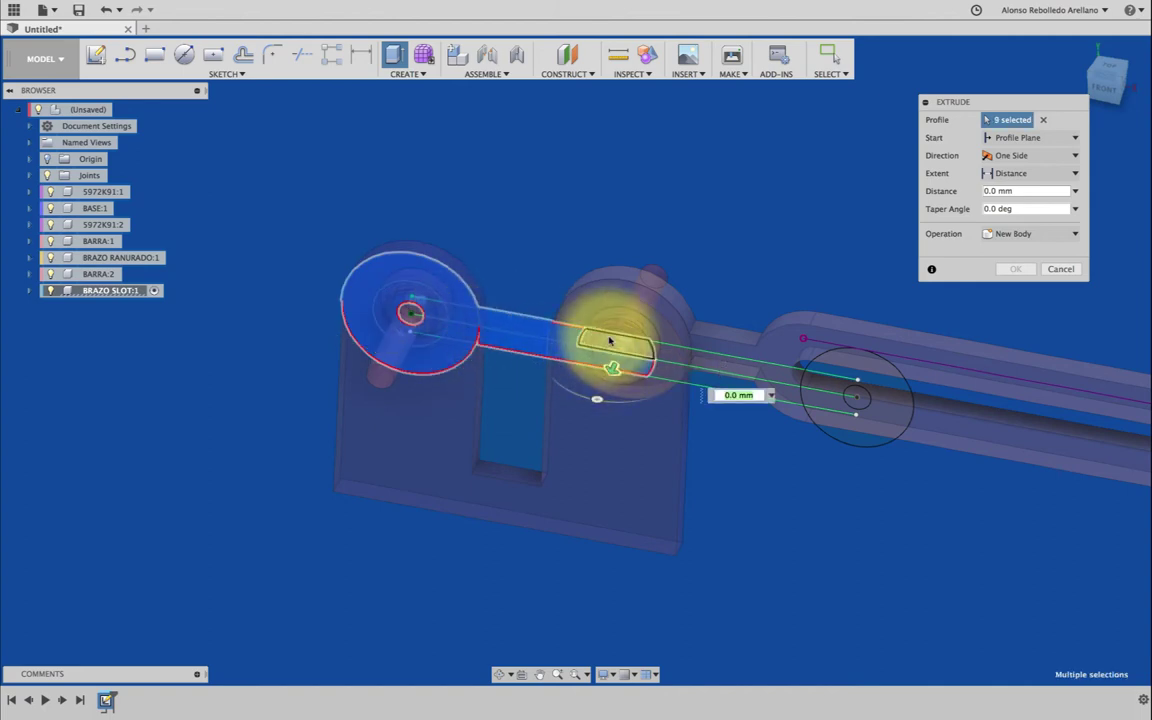
left_click(610, 341)
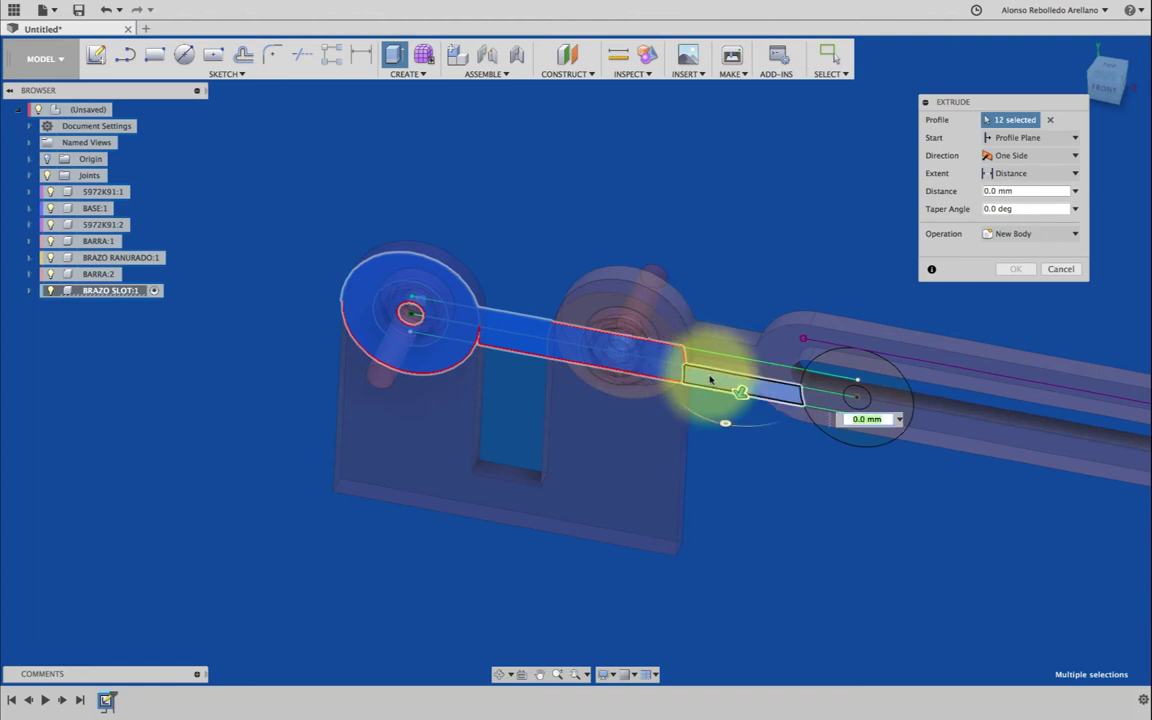
left_click(723, 360)
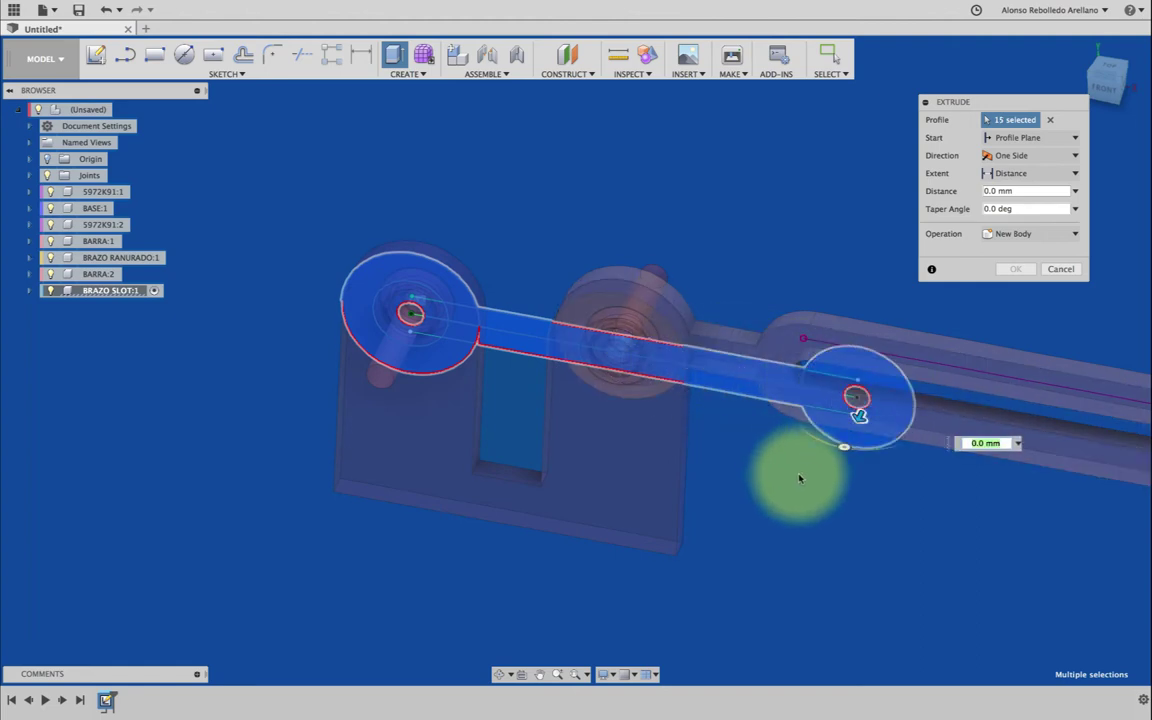
left_click(848, 435)
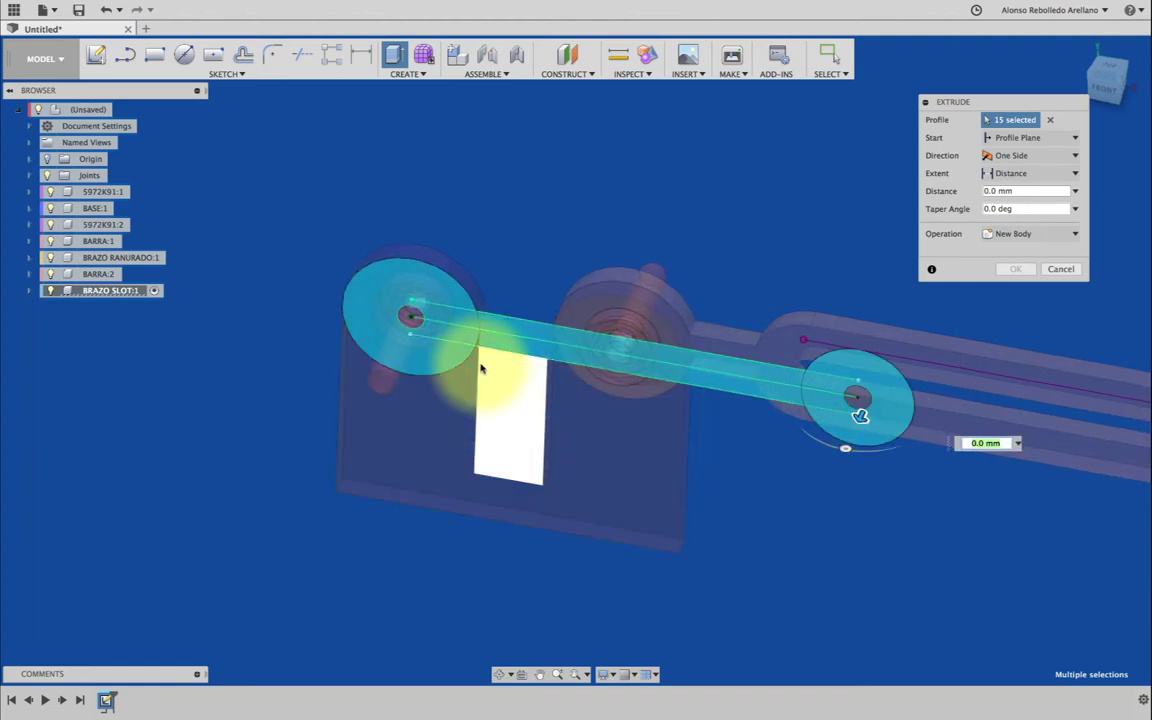
scroll(476, 368, "up", 3)
scroll(481, 368, "up", 3)
scroll(401, 408, "up", 3)
left_click(401, 408)
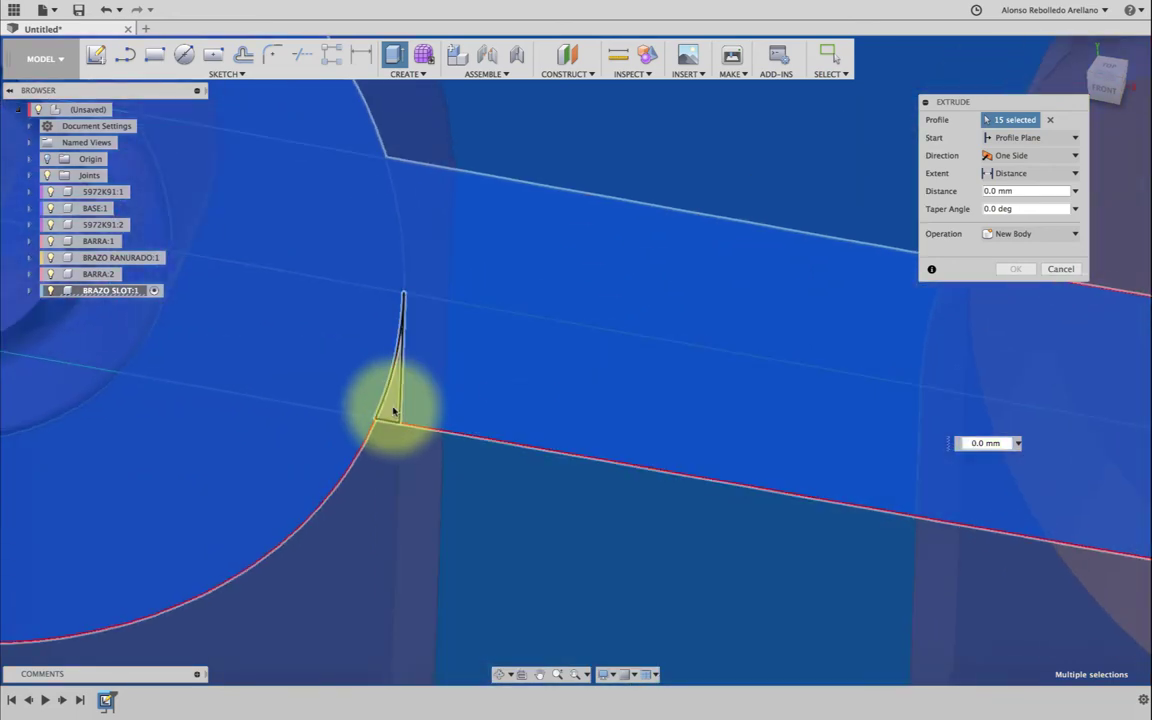
Step: Extrude the selected profiles 7 mm into a solid link body
scroll(450, 375, "down", 2)
scroll(455, 353, "down", 3)
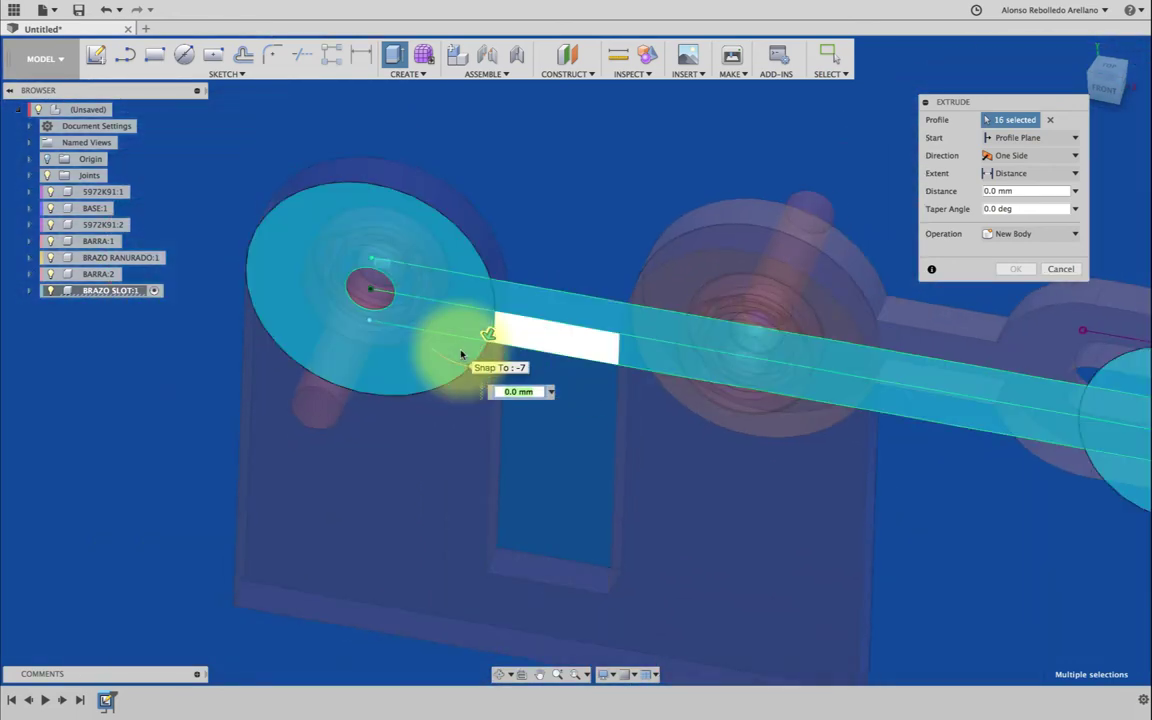
type("7")
key("Return")
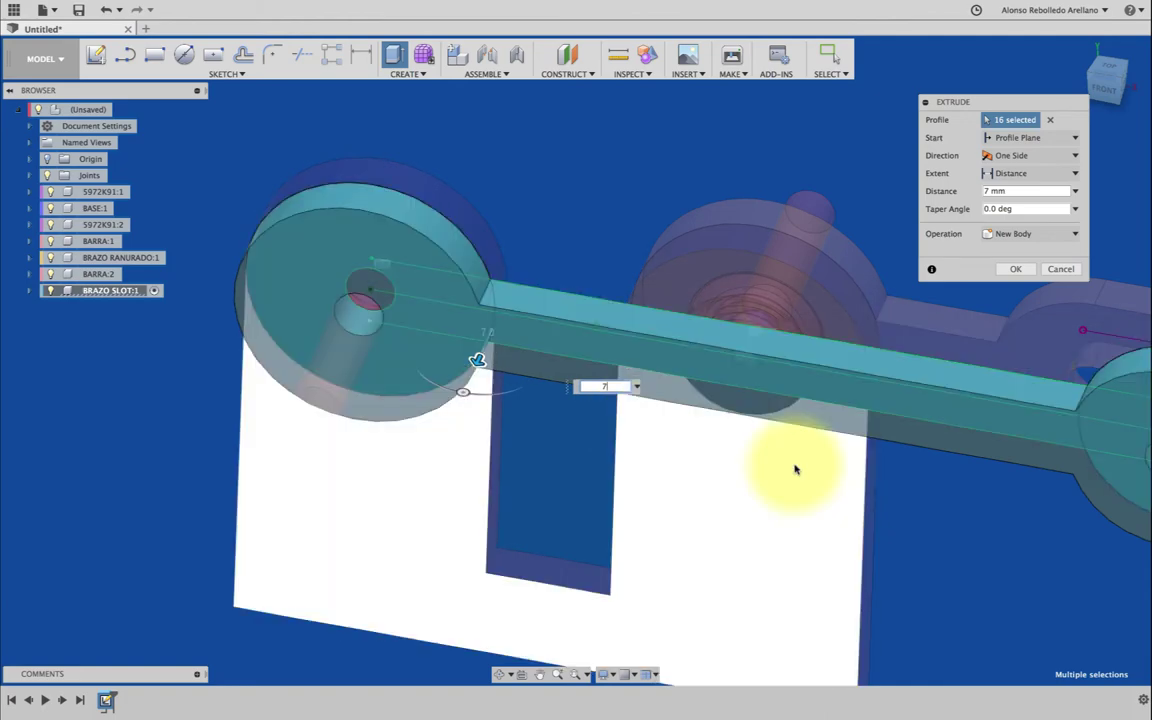
left_click(1012, 269)
scroll(638, 206, "down", 3)
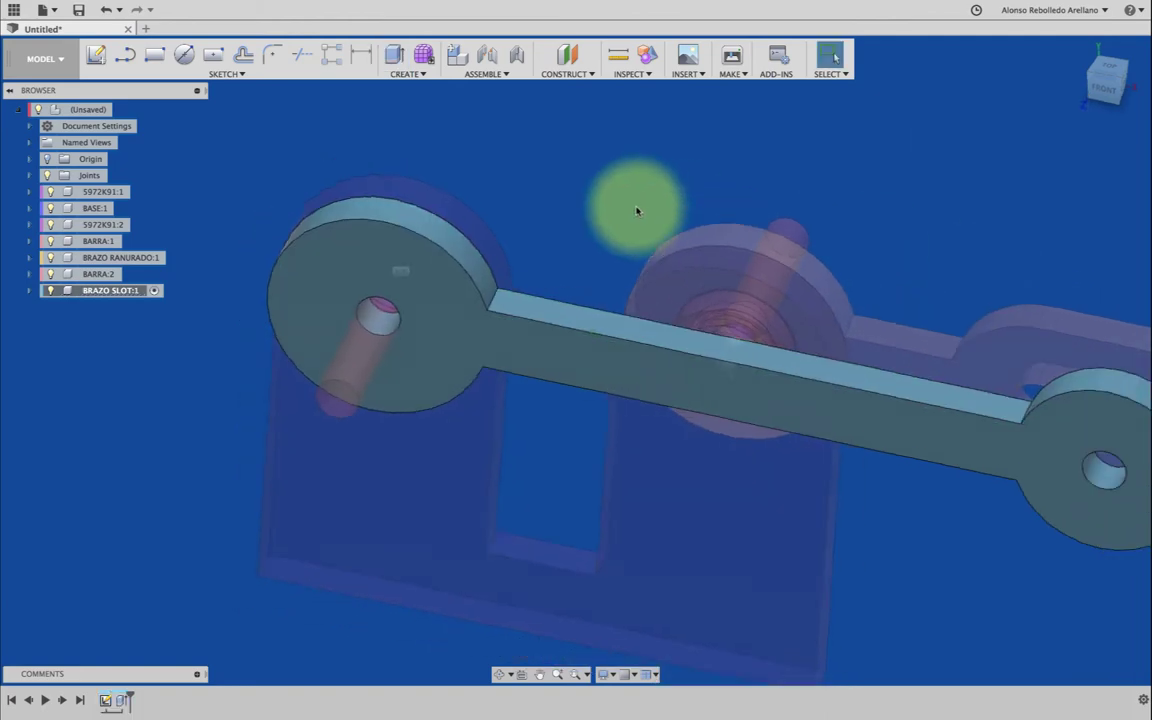
scroll(638, 206, "down", 3)
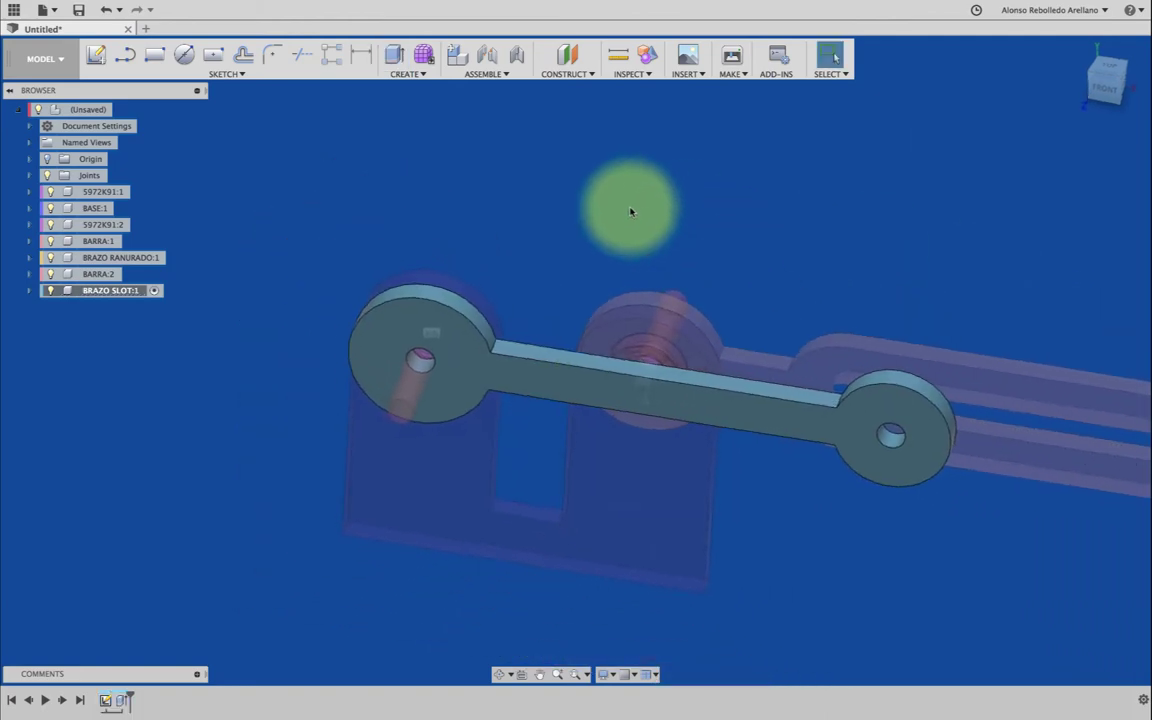
middle_click_drag(630, 211, 615, 224, "shift")
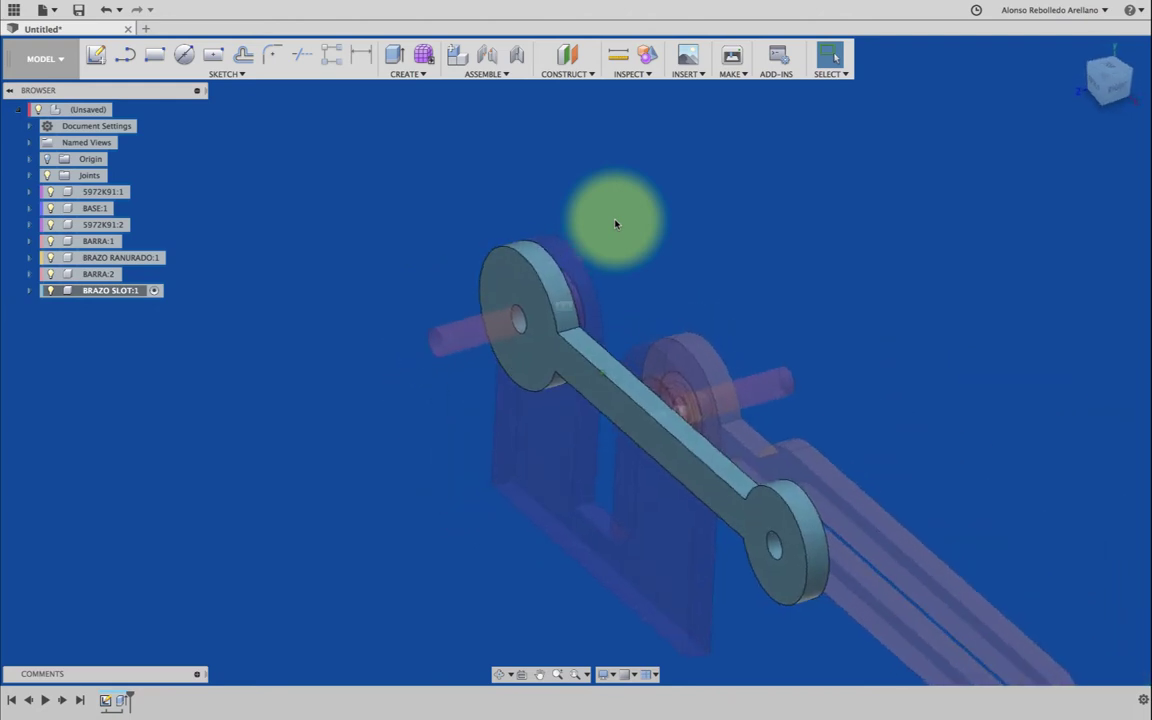
Step: Activate the root assembly and move the pin BARRA:3 down and aside
left_click(121, 110)
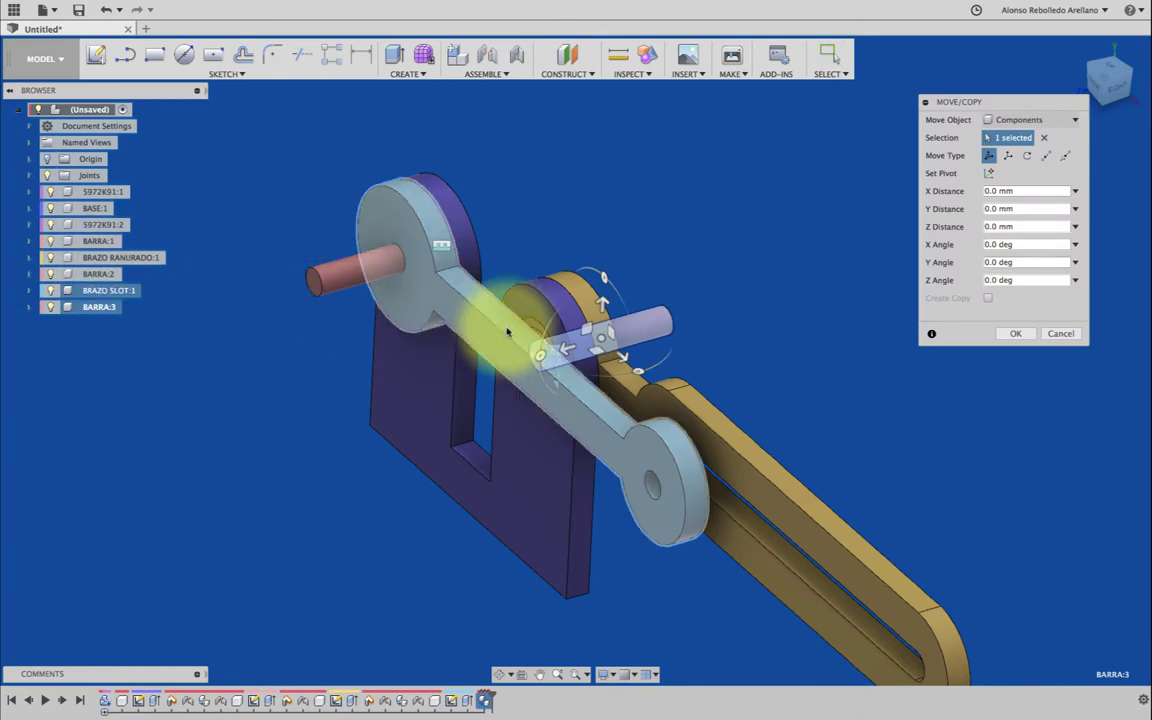
mouse_move(585, 332)
left_mouse_down()
mouse_move(771, 404)
mouse_move(818, 392)
left_mouse_up()
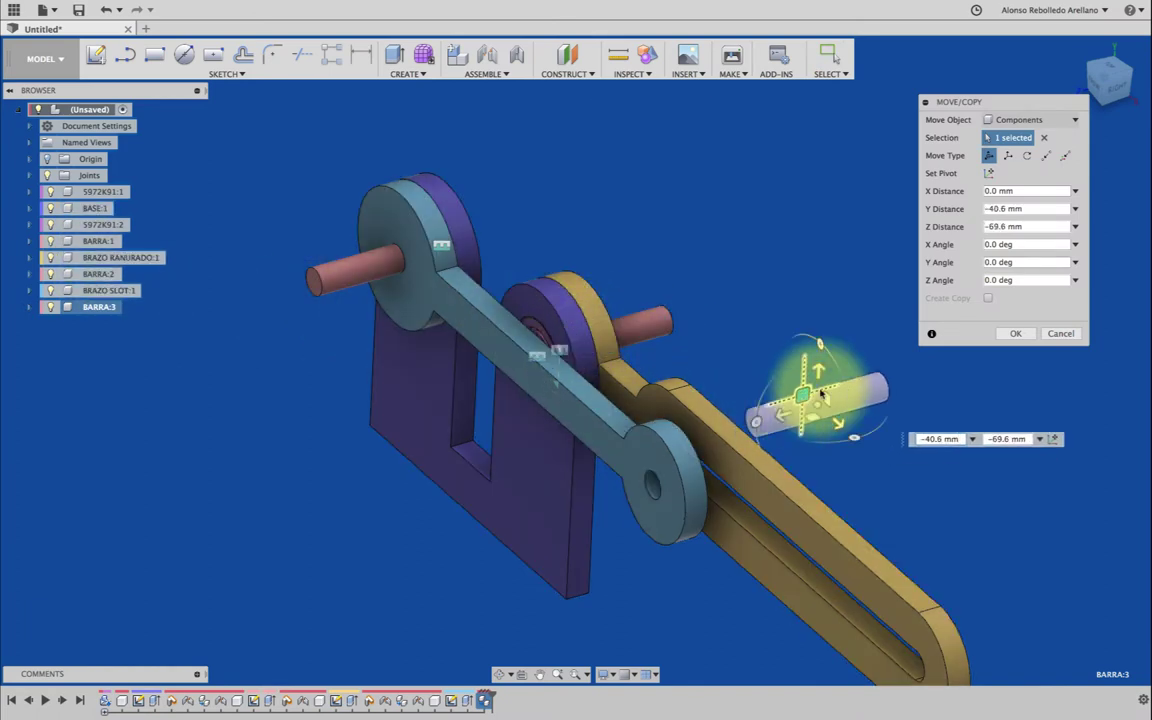
left_click(1015, 333)
Step: Rigidly joint BARRA:3's end into the link's lower end hole
scroll(999, 438, "up", 2)
key("j")
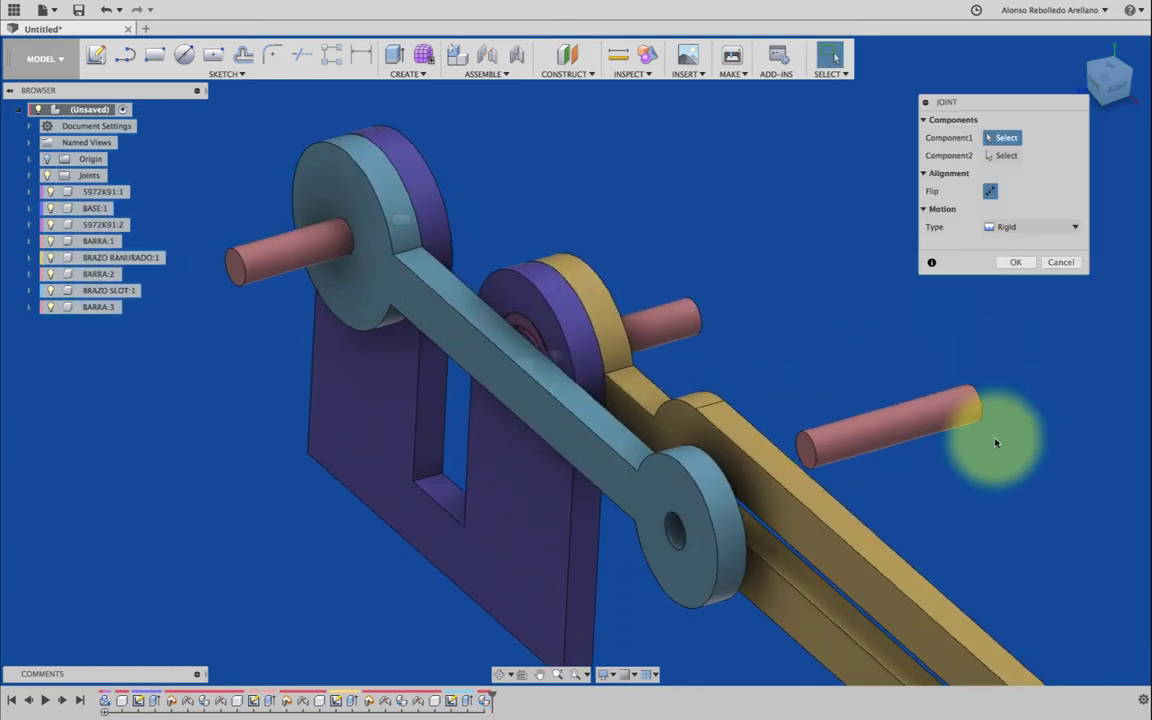
left_click(806, 452)
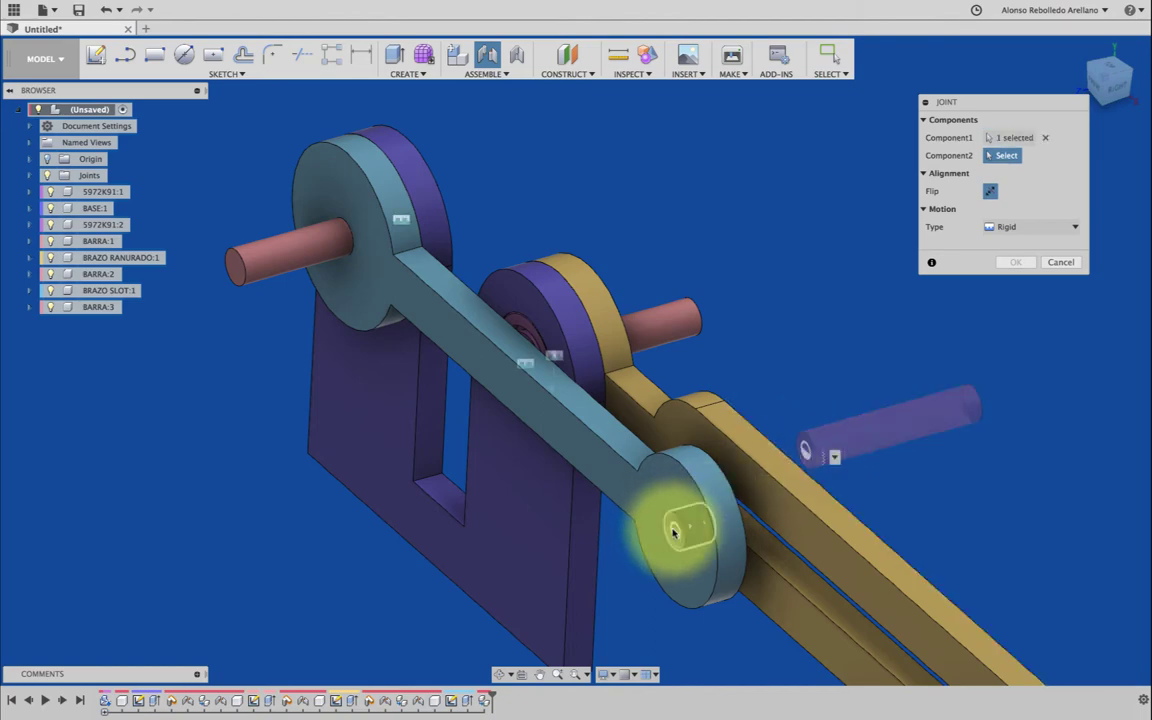
left_click(673, 535)
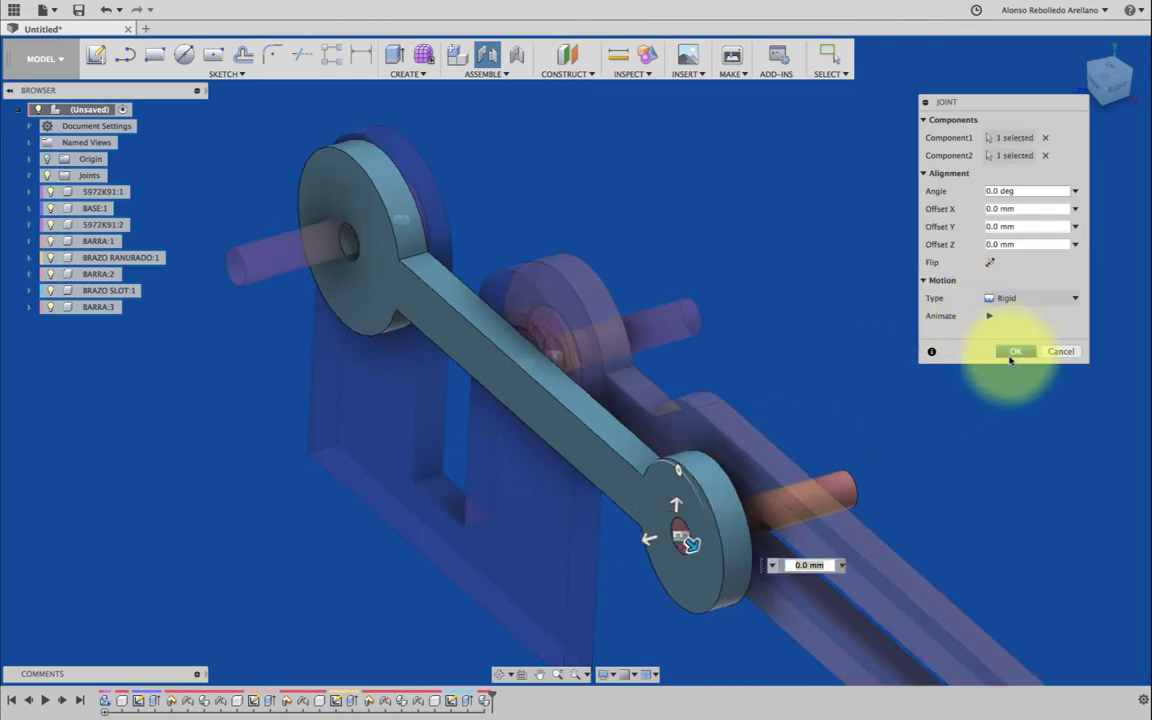
left_click(1013, 352)
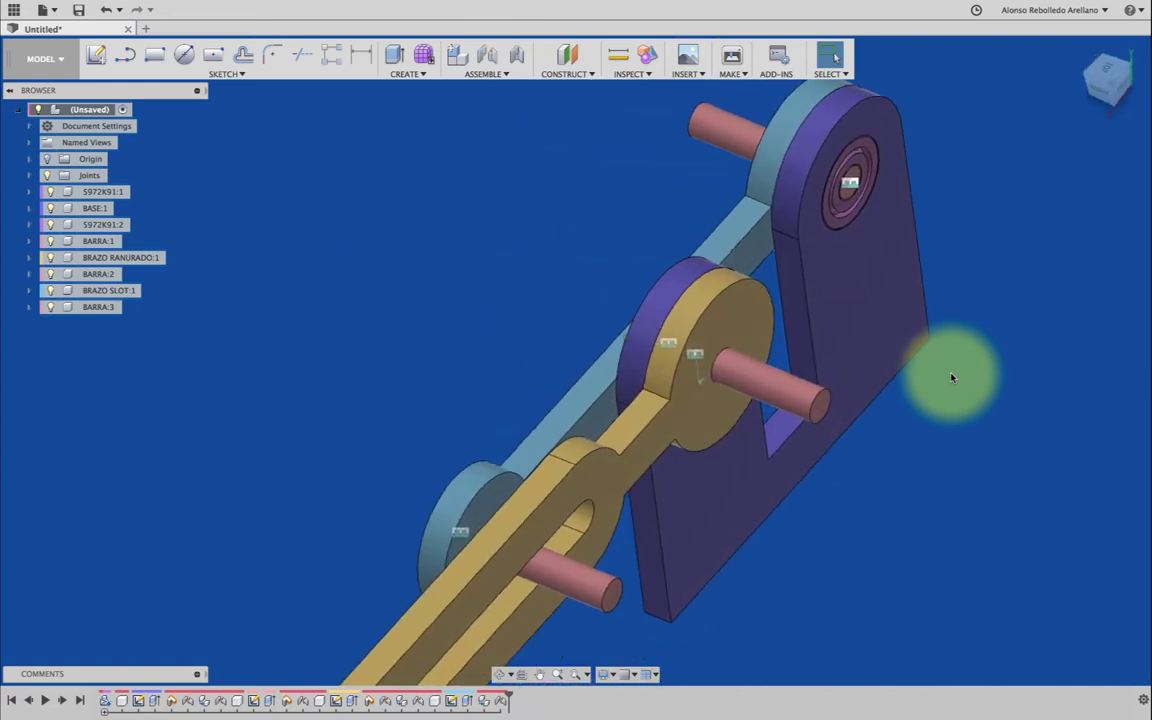
Step: Extrude-cut 10 mm inward from the BARRA:3 pin's end face
left_click(396, 54)
left_click(616, 543)
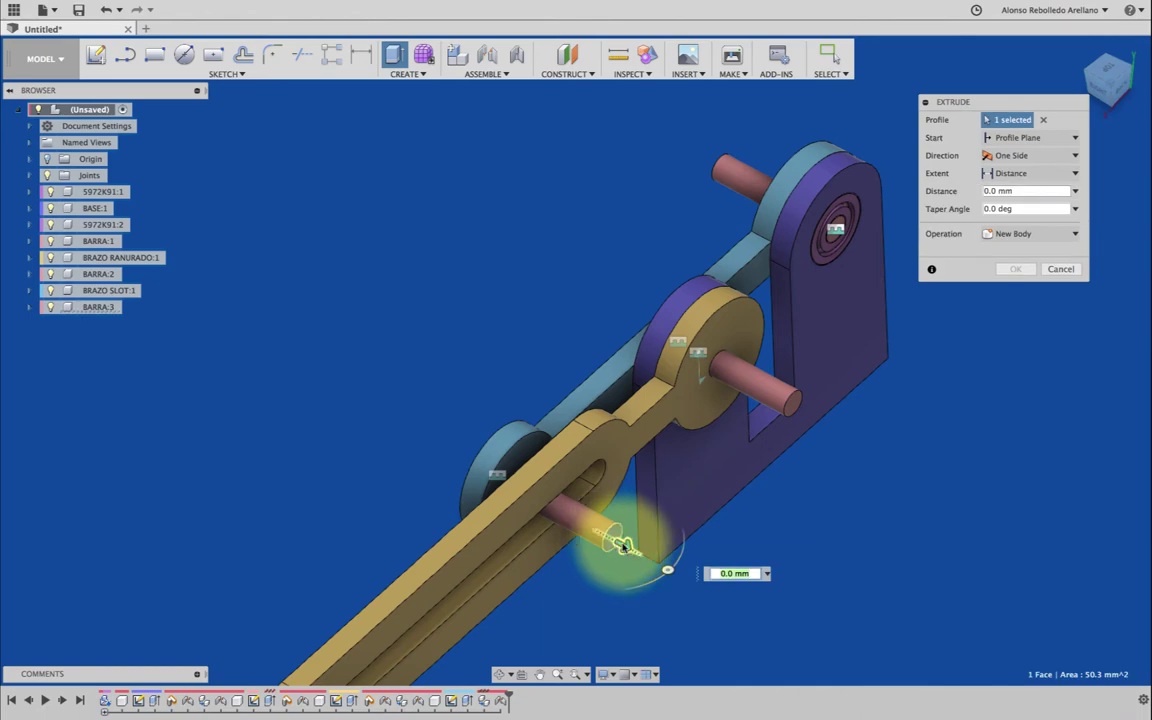
left_click_drag(616, 541, 603, 537)
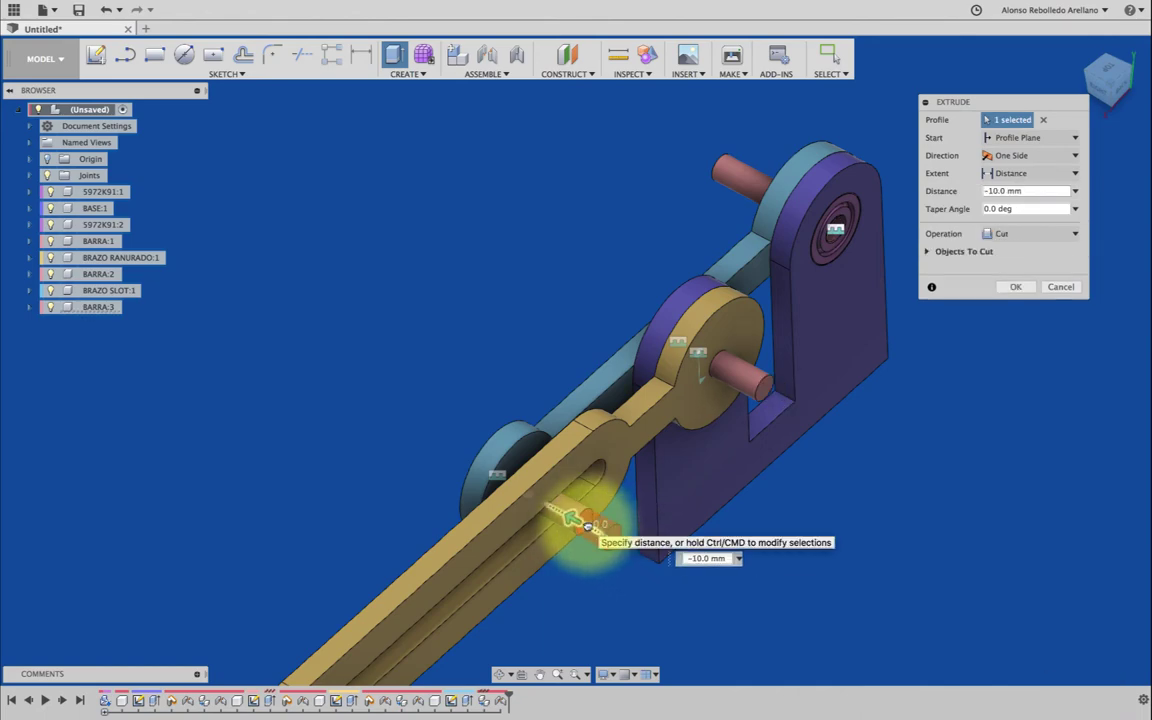
mouse_move(588, 527)
middle_mouse_down("shift")
mouse_move(658, 604)
mouse_move(733, 597)
mouse_move(720, 578)
mouse_move(746, 586)
mouse_move(849, 404)
middle_mouse_up("shift")
left_click(1016, 287)
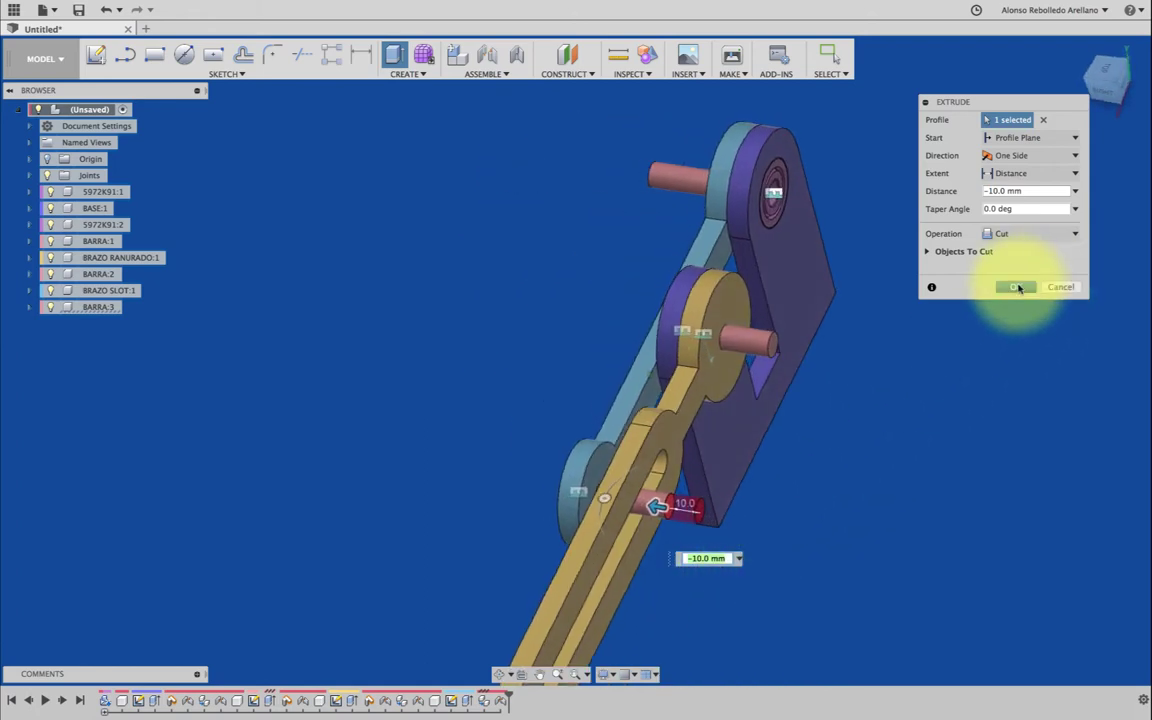
key("F6")
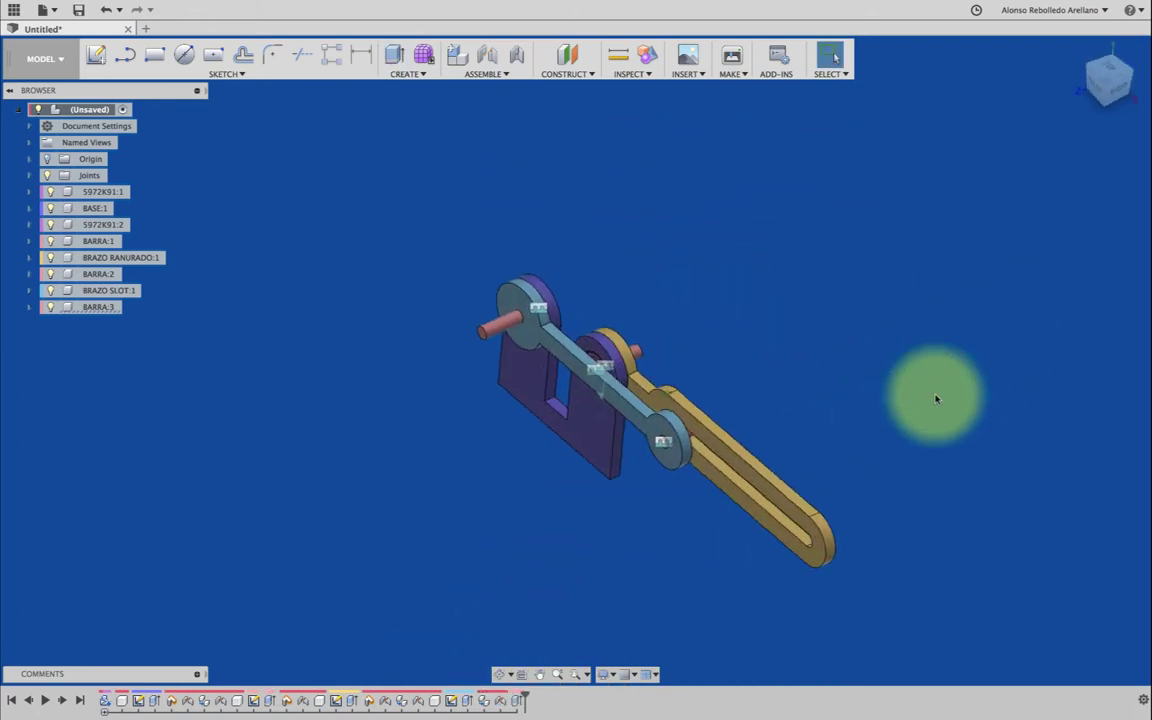
Step: Rotate the BRAZO SLOT link to test the mechanism, then pull it off the arm
left_click_drag(686, 492, 777, 362)
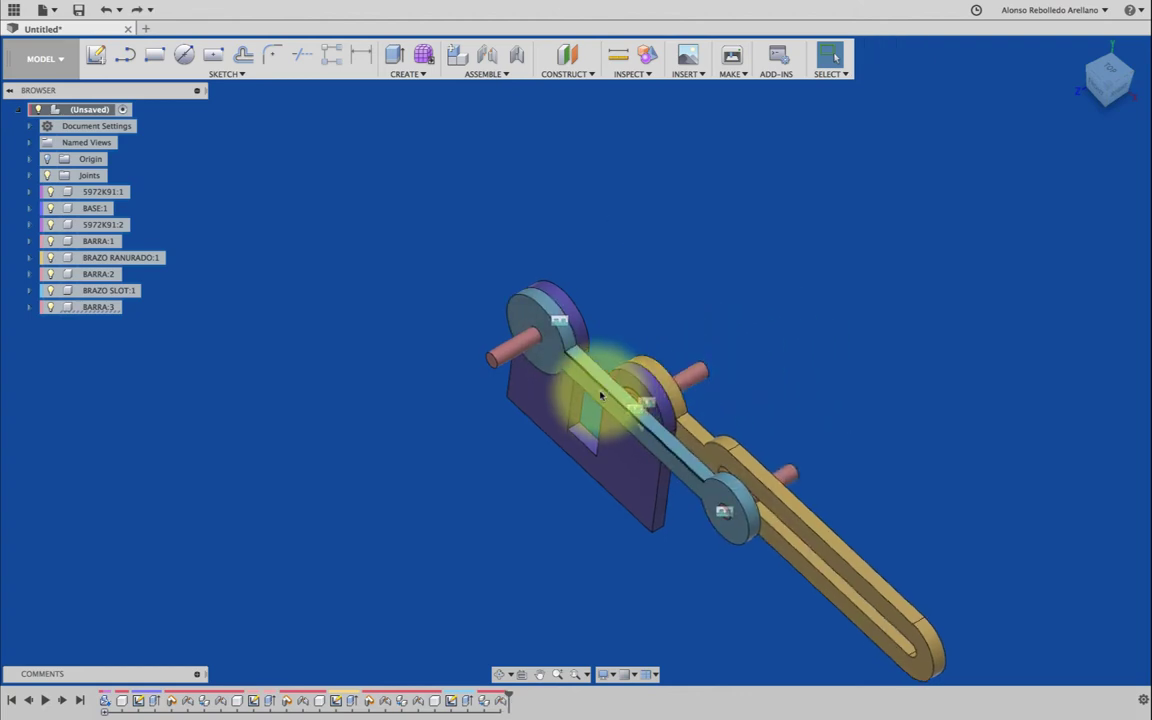
left_click_drag(664, 398, 733, 336)
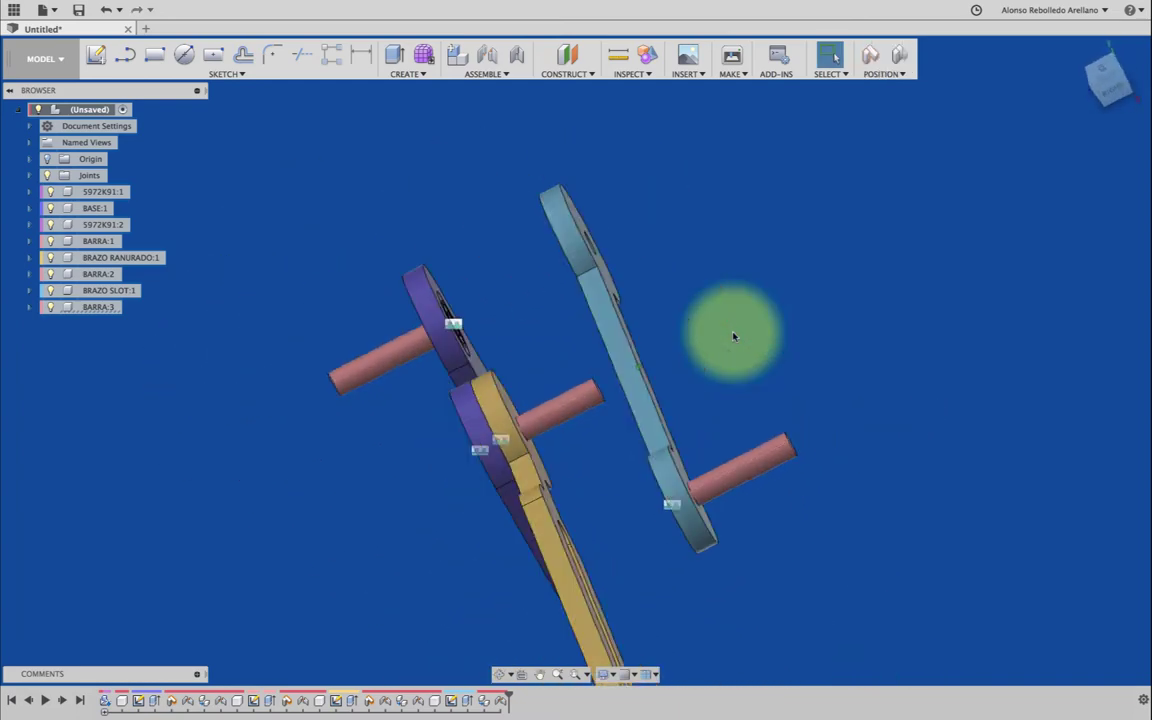
left_click(733, 336)
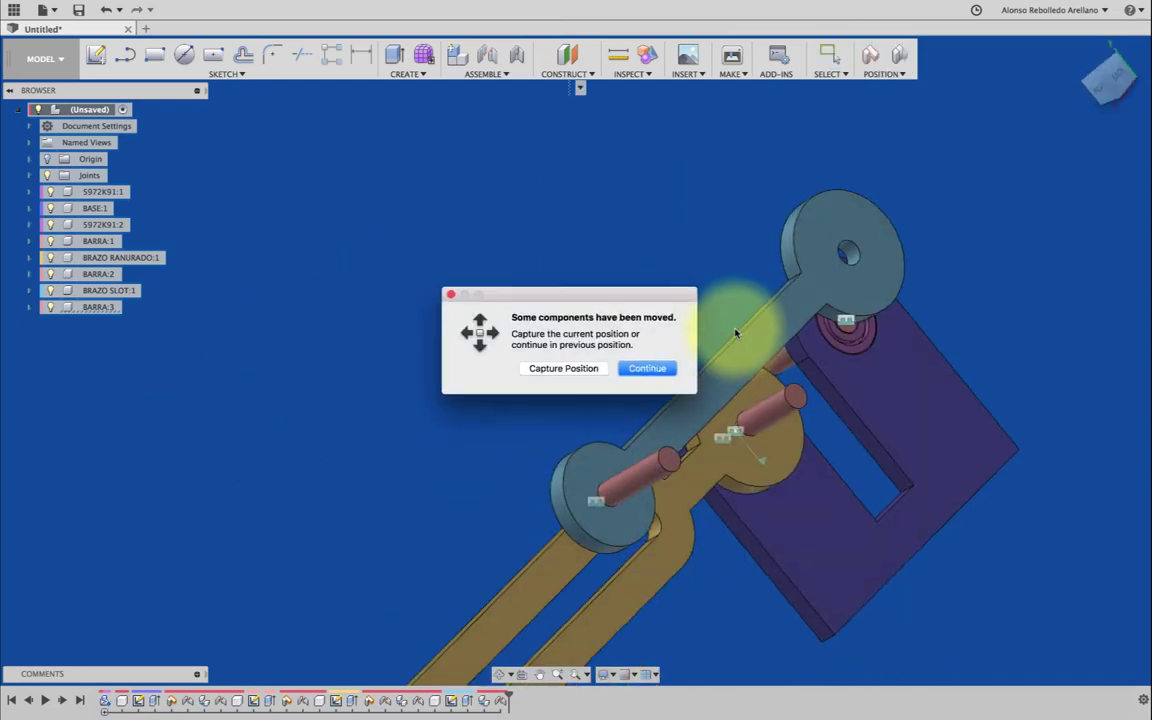
Step: Connect the BRAZO SLOT link's end hole to the base bracket hole with a Revolute joint
left_click(598, 369)
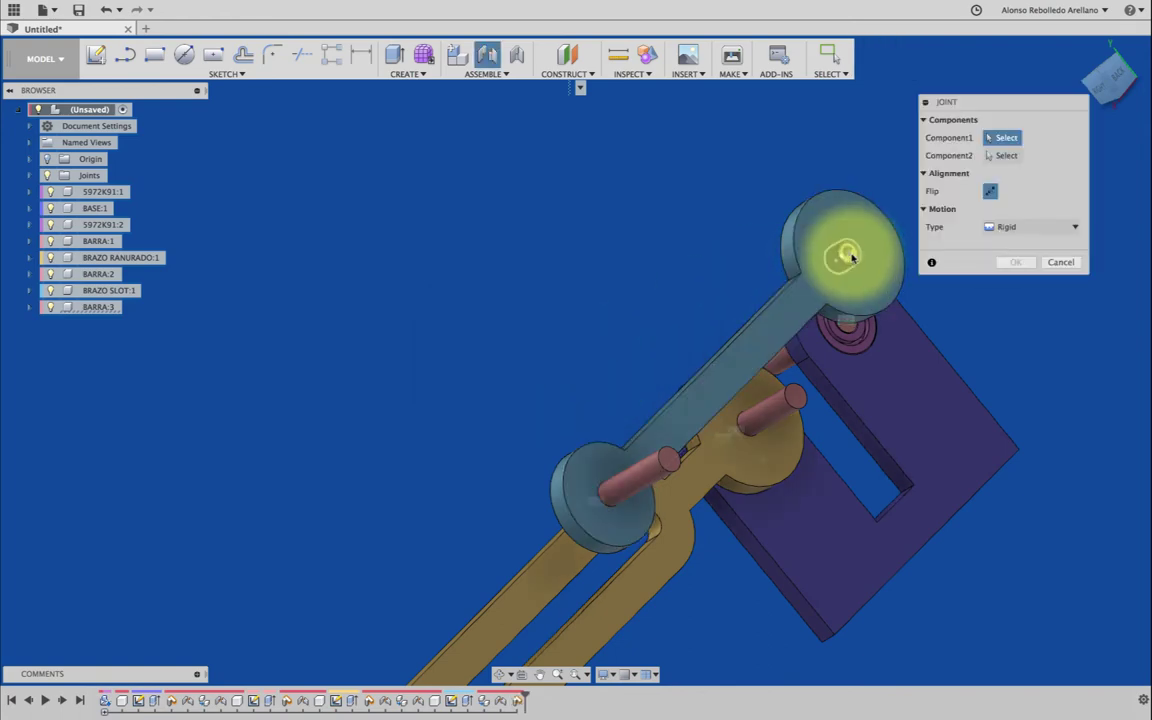
left_click(852, 258)
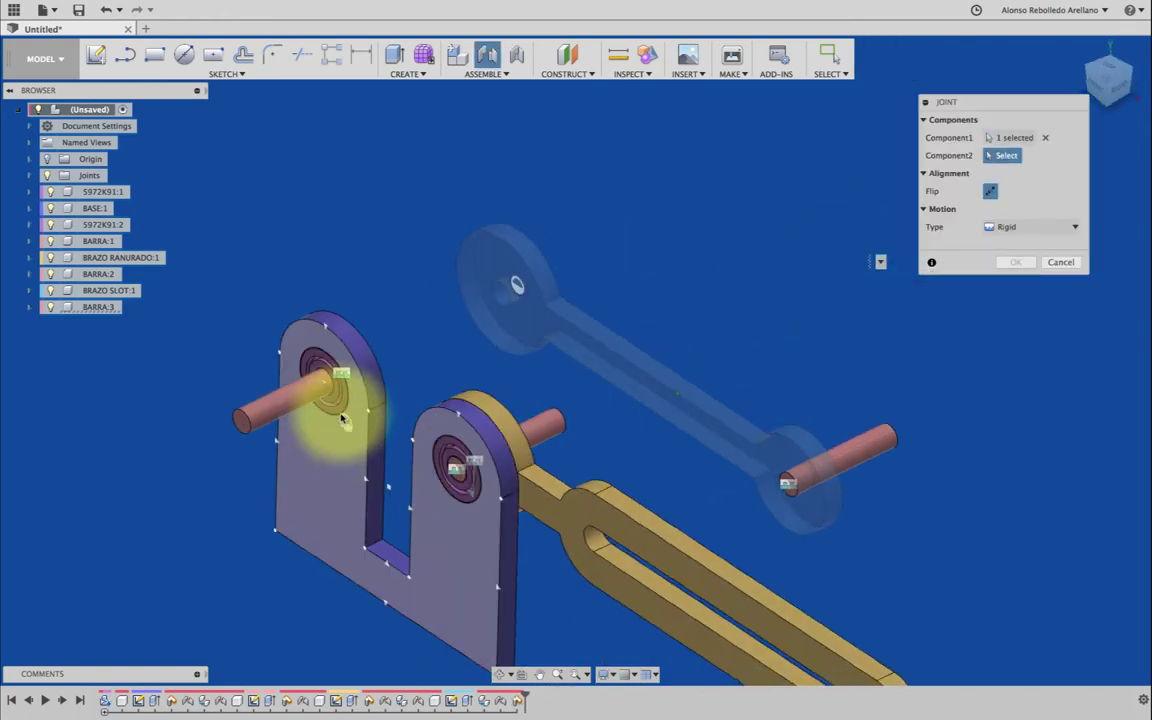
scroll(309, 391, "up", 1)
scroll(303, 406, "up", 3)
scroll(296, 430, "up", 2)
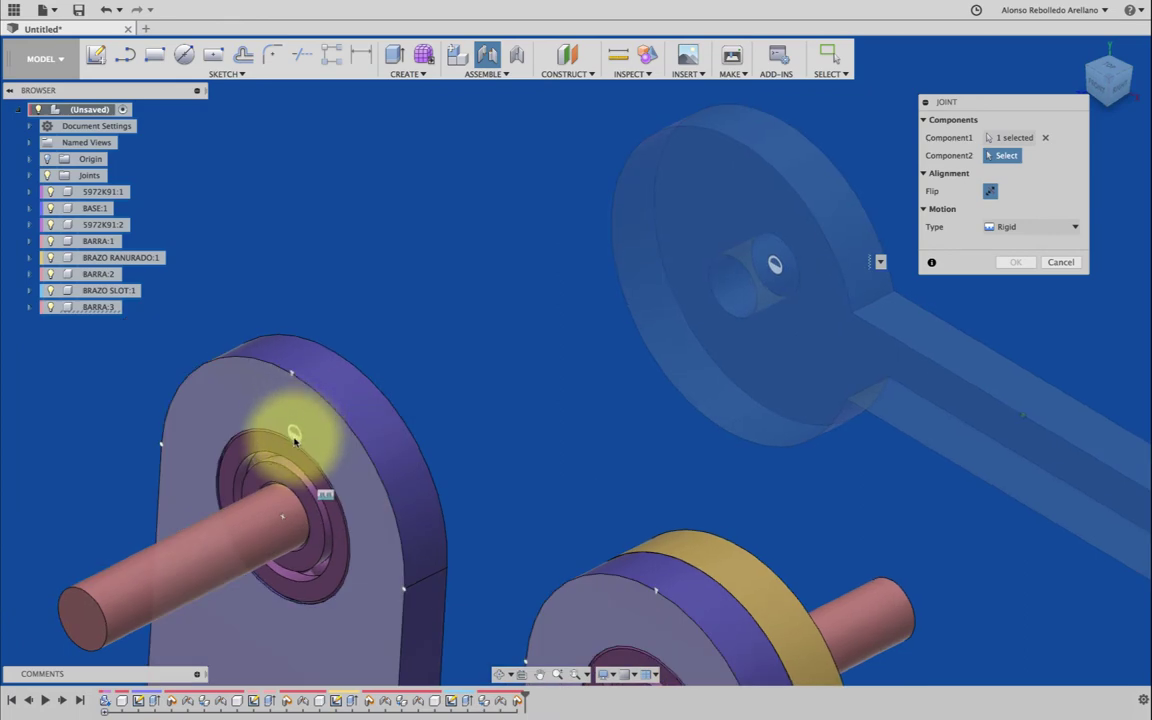
left_click(295, 440)
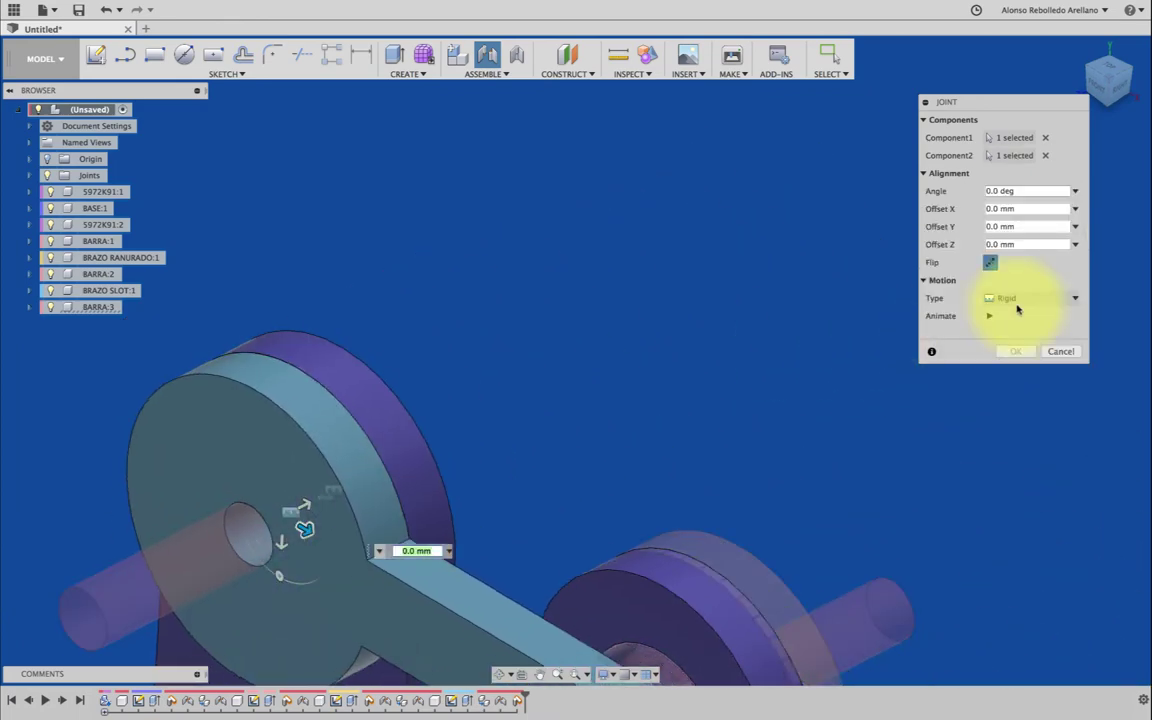
left_click(1017, 298)
left_click(1012, 328)
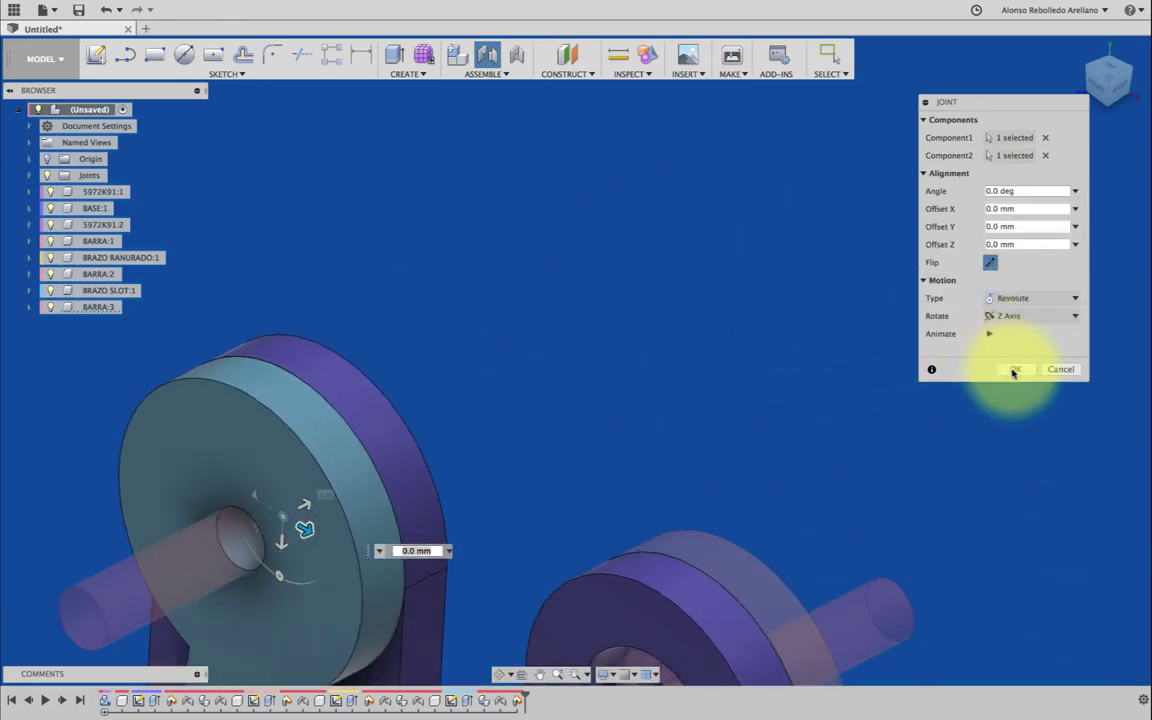
left_click(1013, 370)
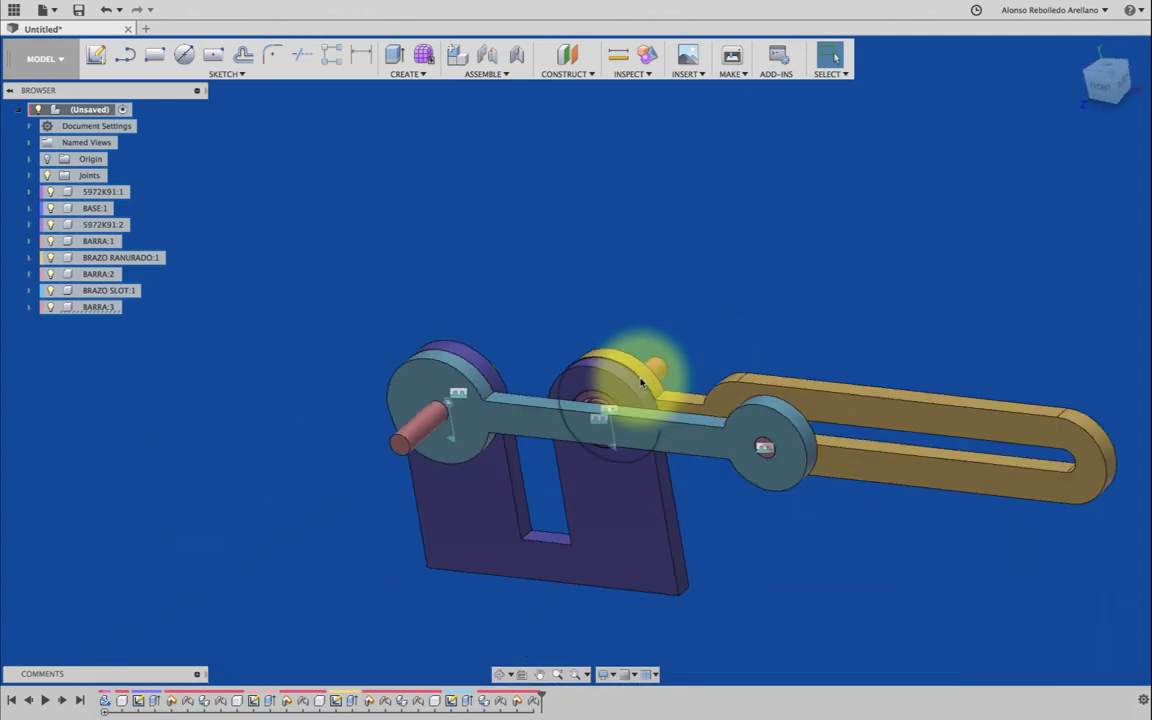
mouse_move(642, 382)
middle_mouse_down("shift")
mouse_move(514, 411)
mouse_move(452, 400)
middle_mouse_up("shift")
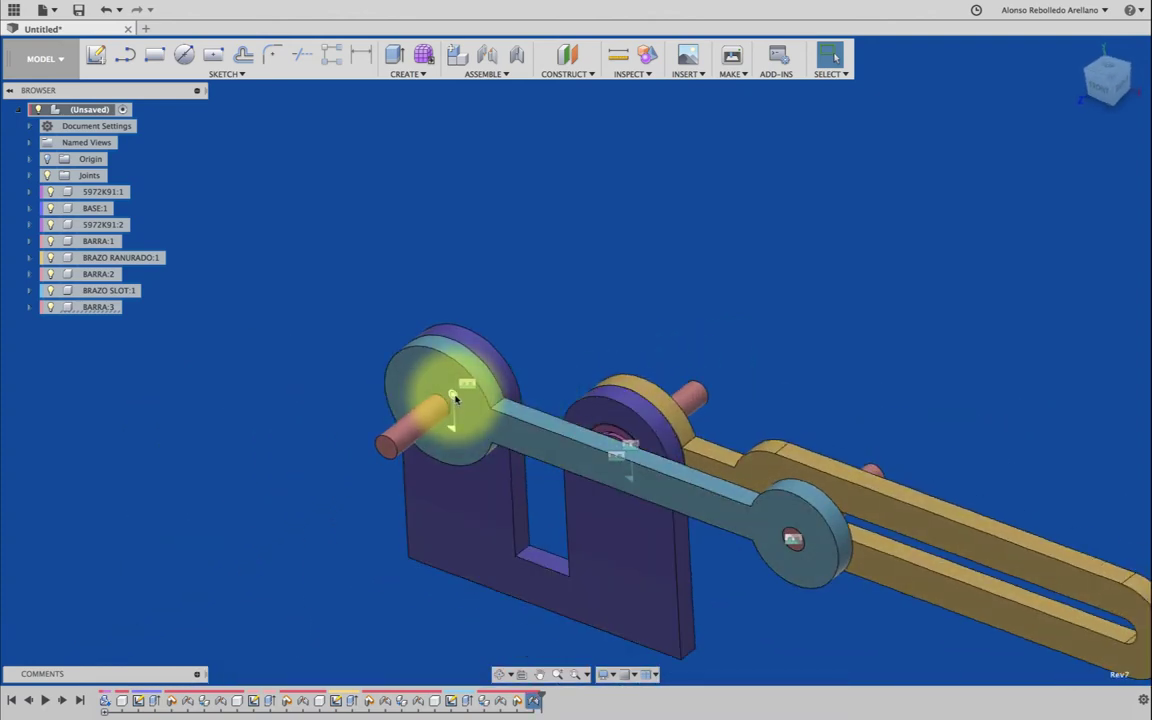
right_click(455, 398)
left_click(460, 528)
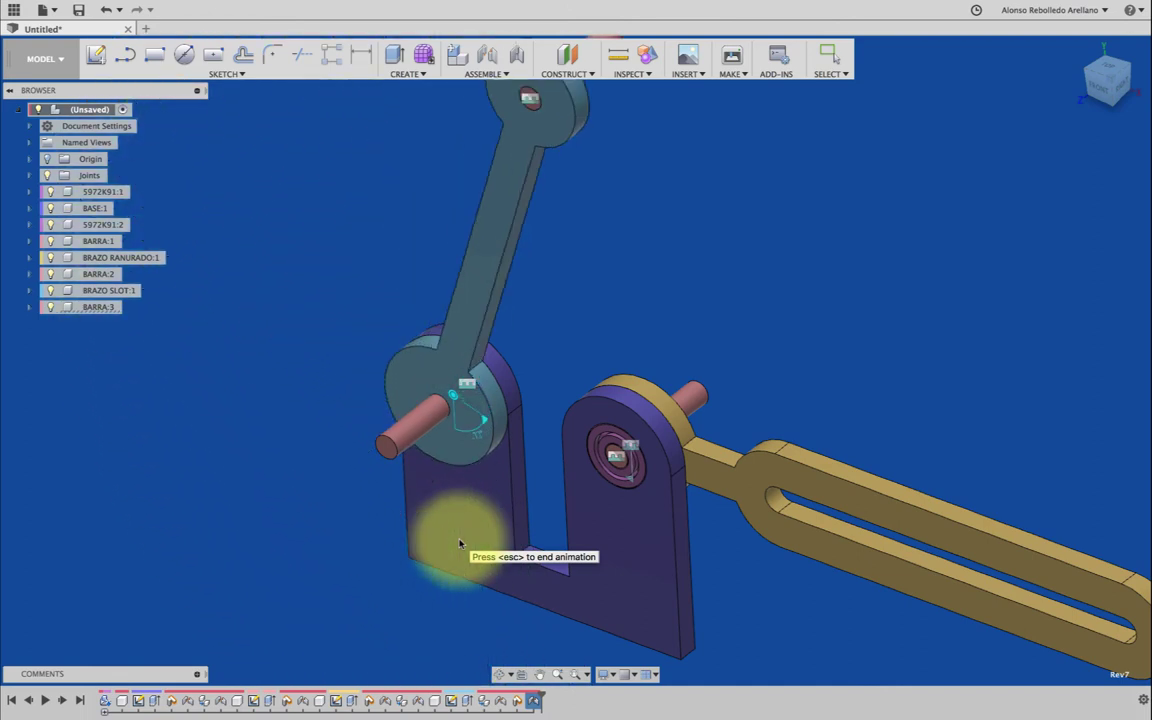
left_click(615, 455)
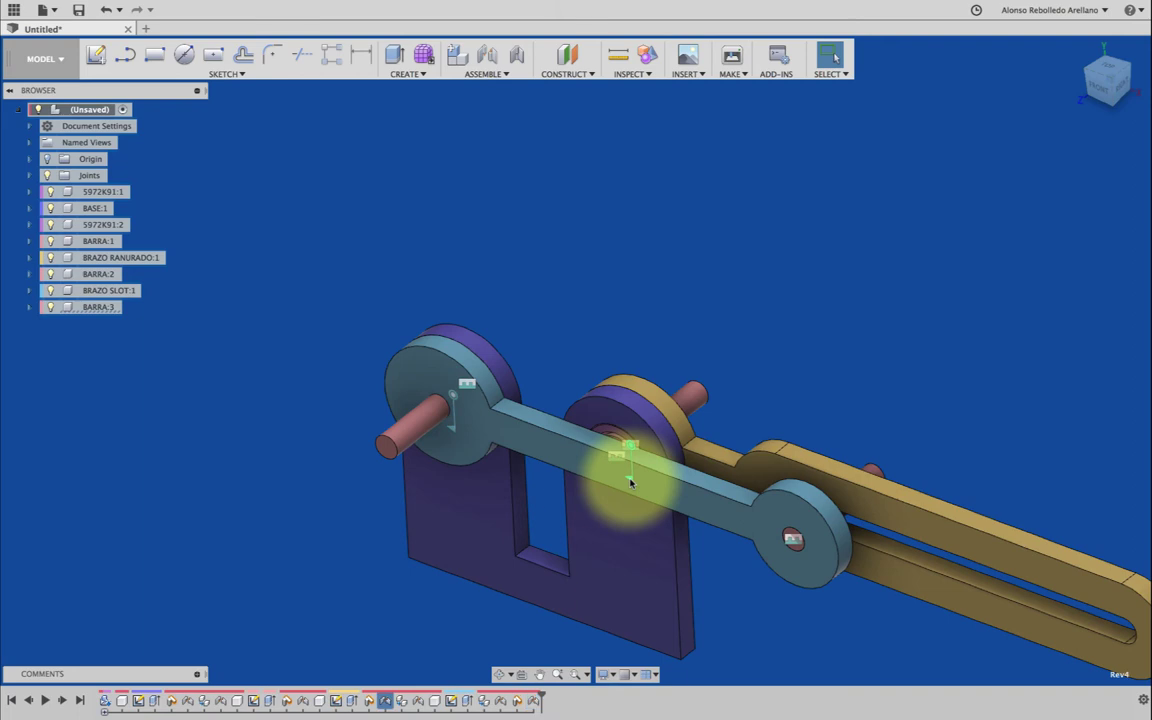
right_click(630, 482)
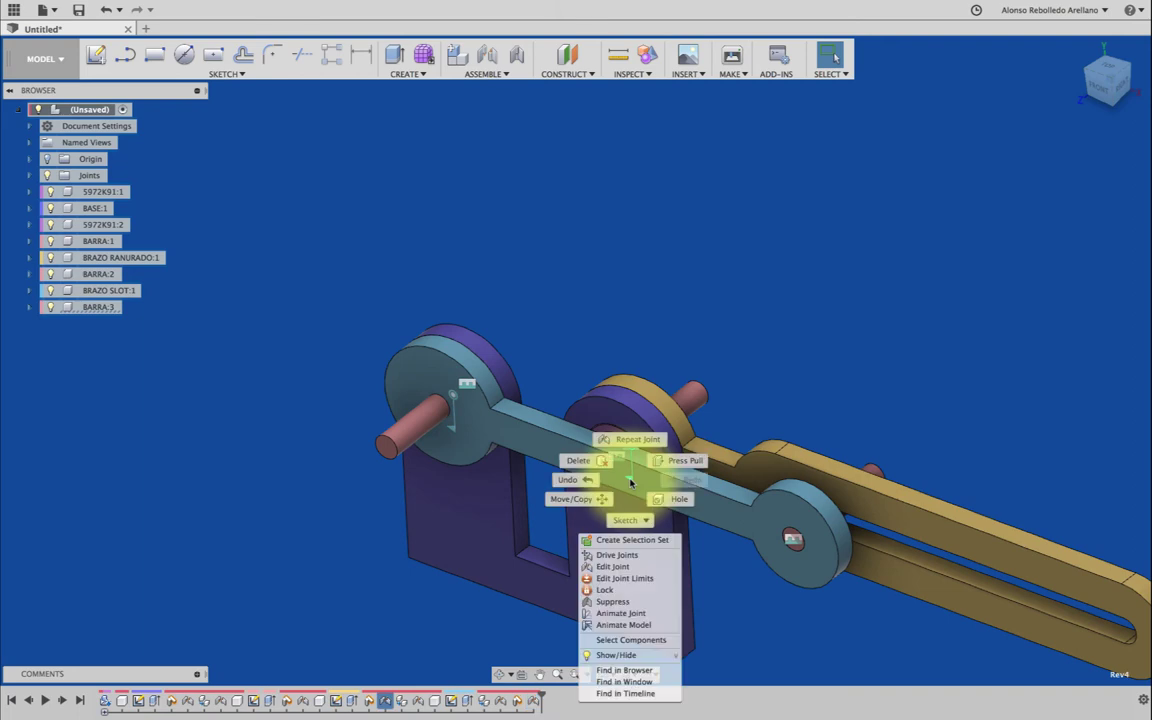
left_click(614, 625)
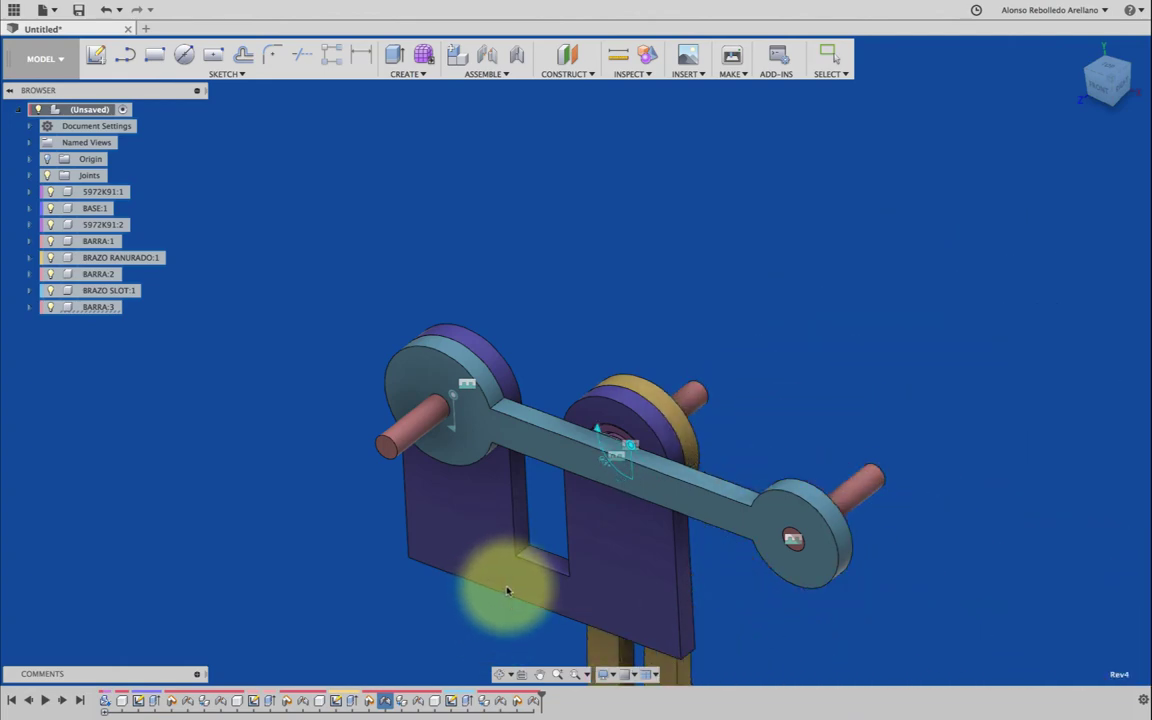
key("Escape")
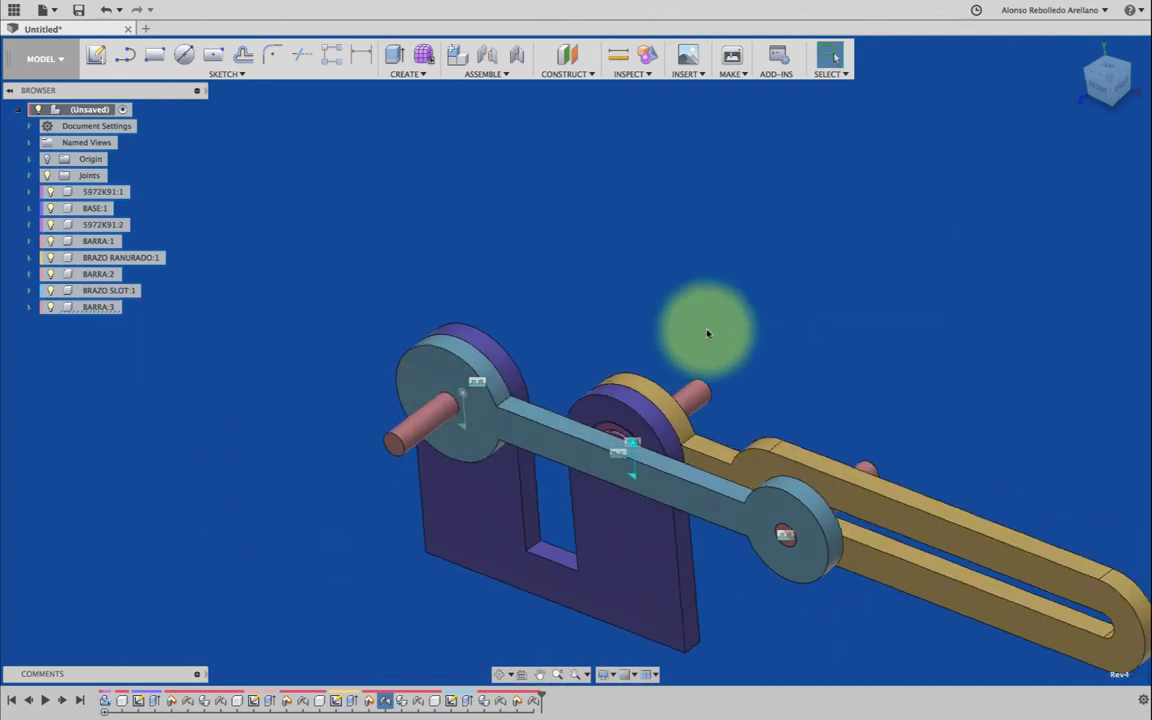
middle_click_drag(707, 333, 655, 458, "shift")
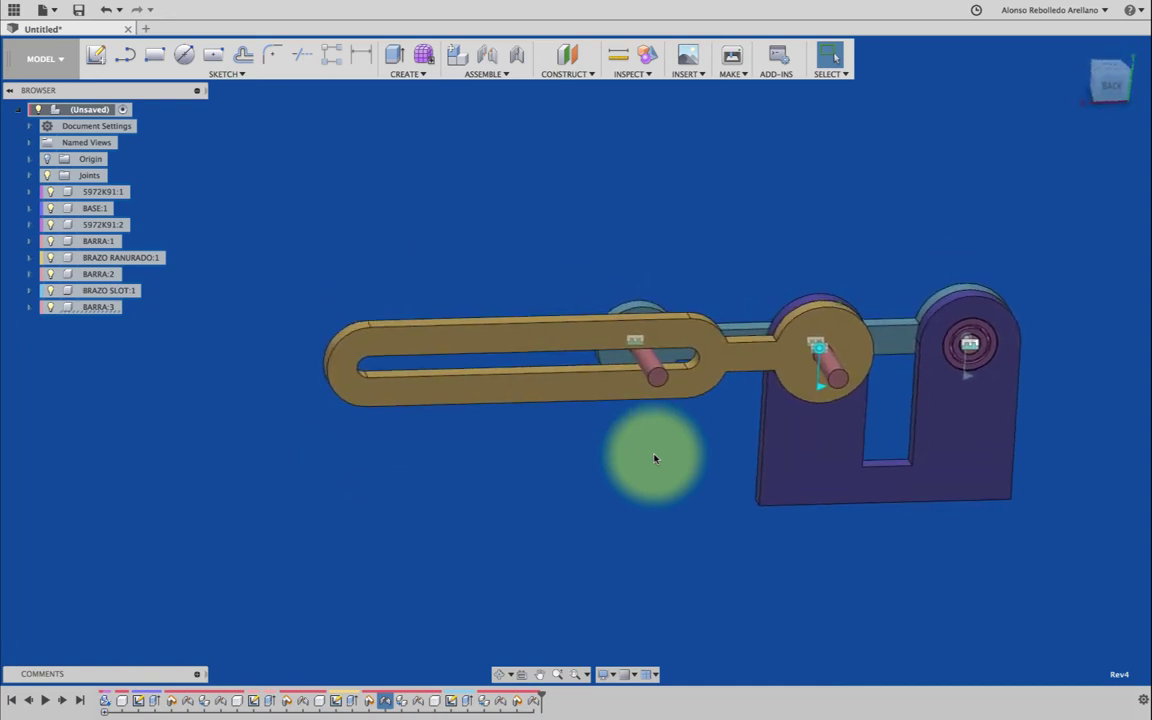
Step: From the Front view, ground BASE:1 so it stays fixed
middle_click_drag(655, 458, 720, 360, "shift")
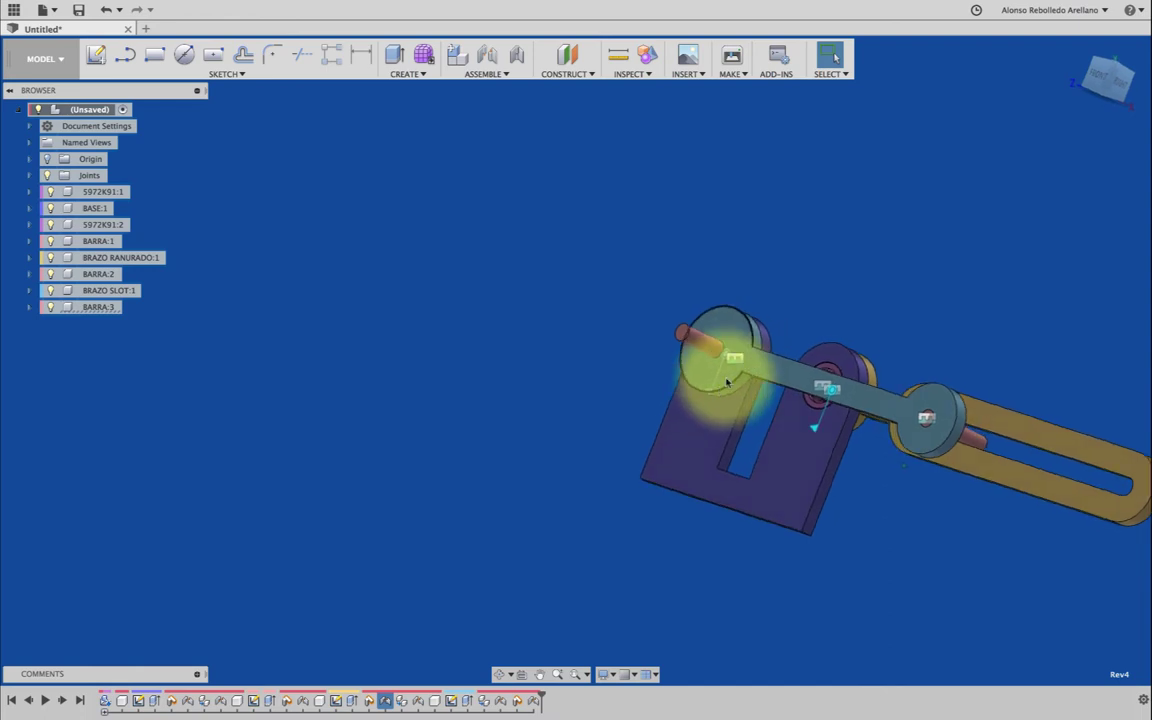
left_click(1103, 80)
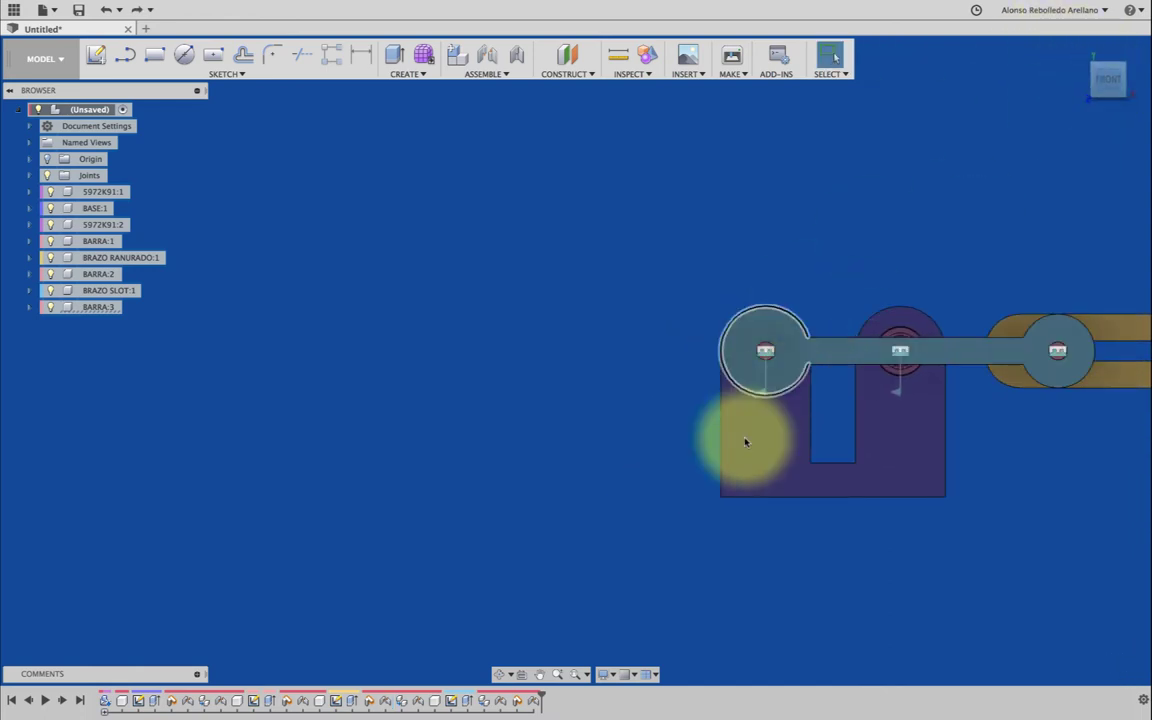
left_click(719, 473)
right_click(103, 214)
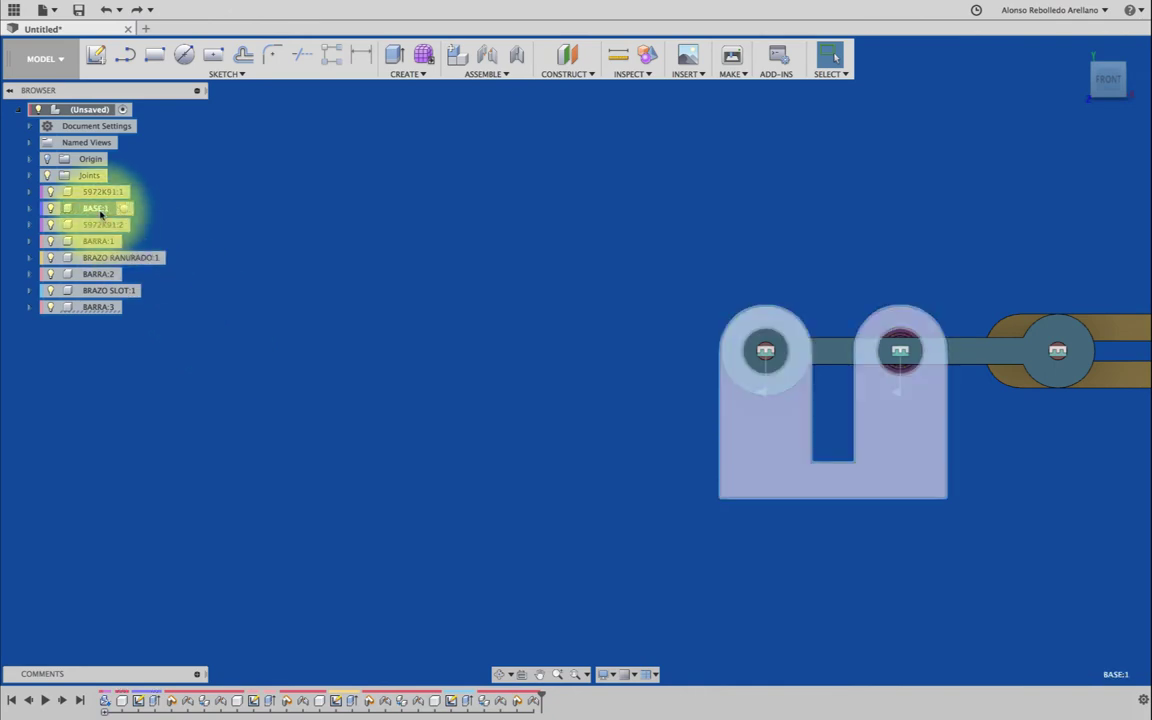
left_click(133, 239)
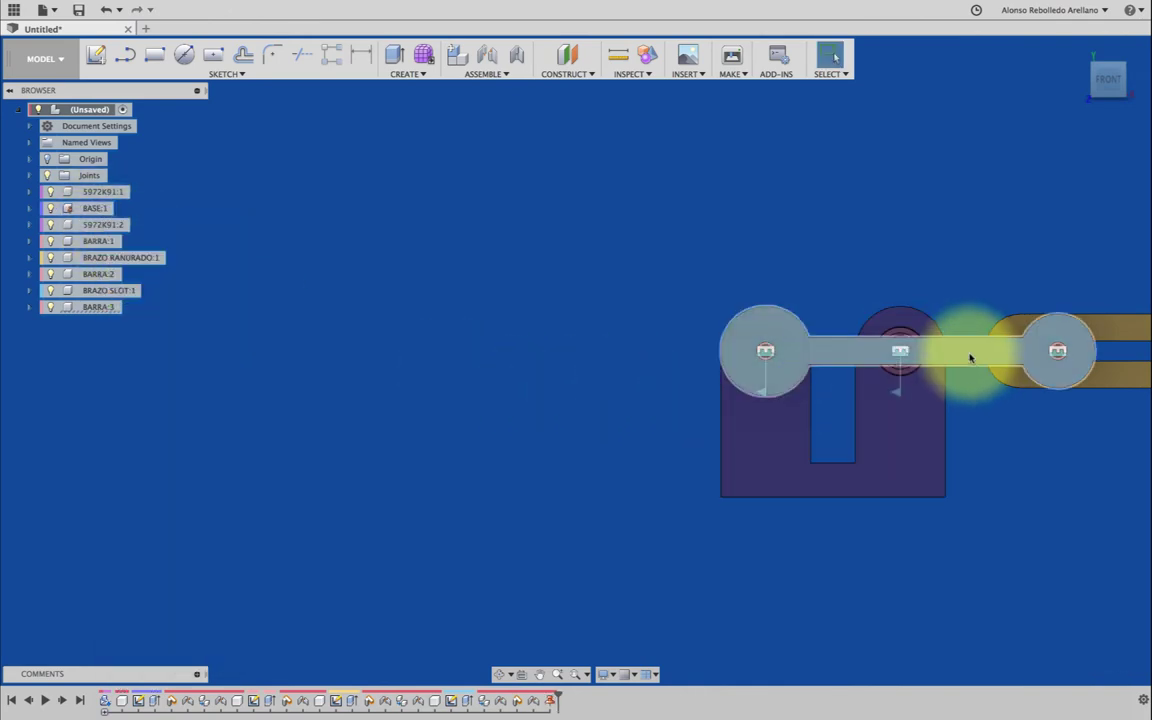
Step: Drag the BRAZO SLOT link to test its swing, then discard the test move
mouse_move(969, 365)
left_mouse_down()
mouse_move(753, 503)
mouse_move(765, 510)
mouse_move(887, 411)
mouse_move(880, 278)
mouse_move(895, 481)
mouse_move(922, 444)
left_mouse_up()
left_click(900, 54)
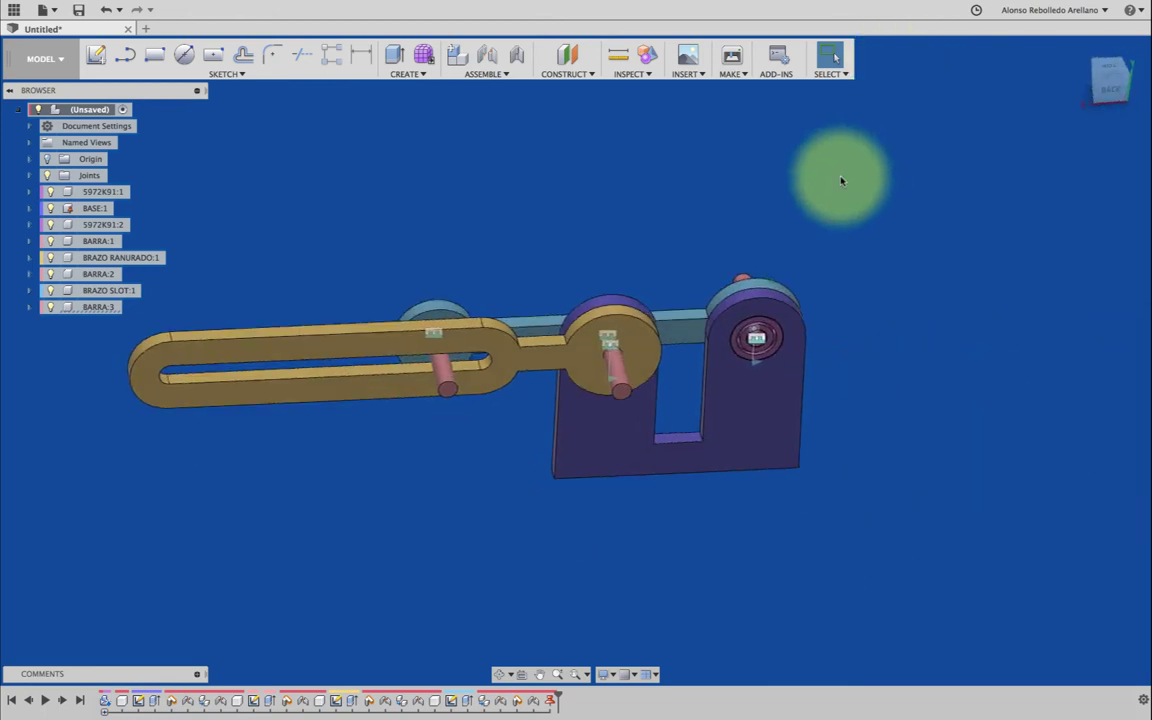
middle_click_drag(782, 188, 740, 366, "shift")
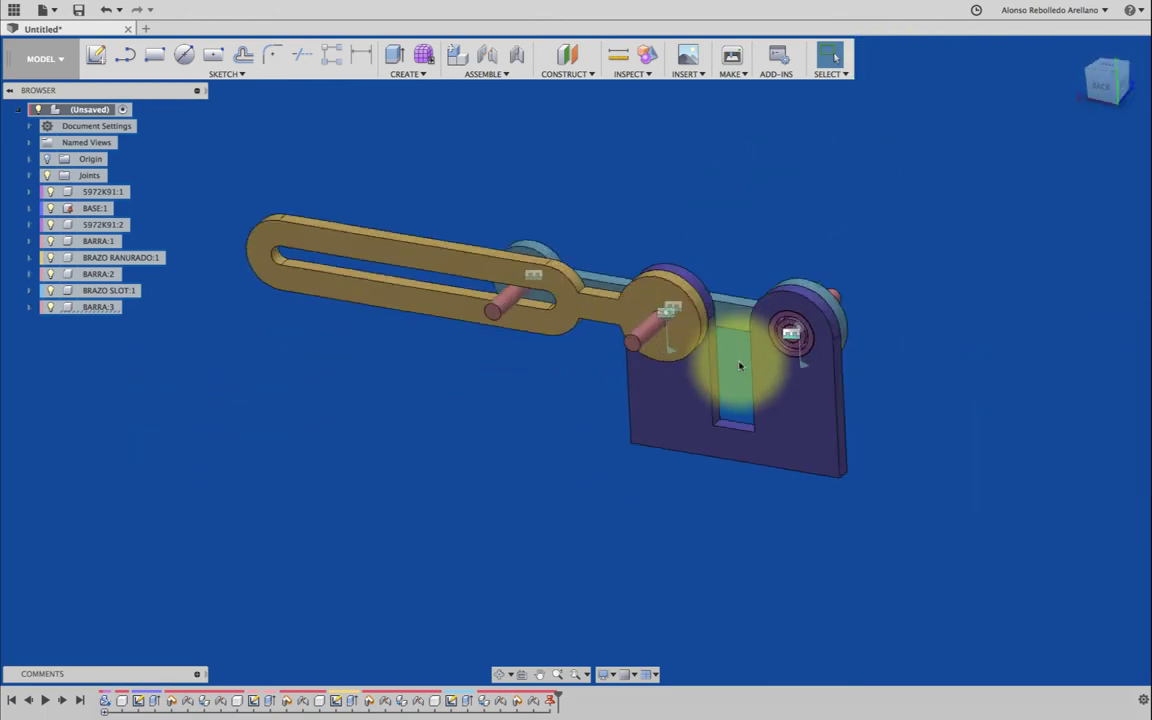
Step: Fillet the two inner edges at the bracket's slot end with a 10.0 mm radius
key("f")
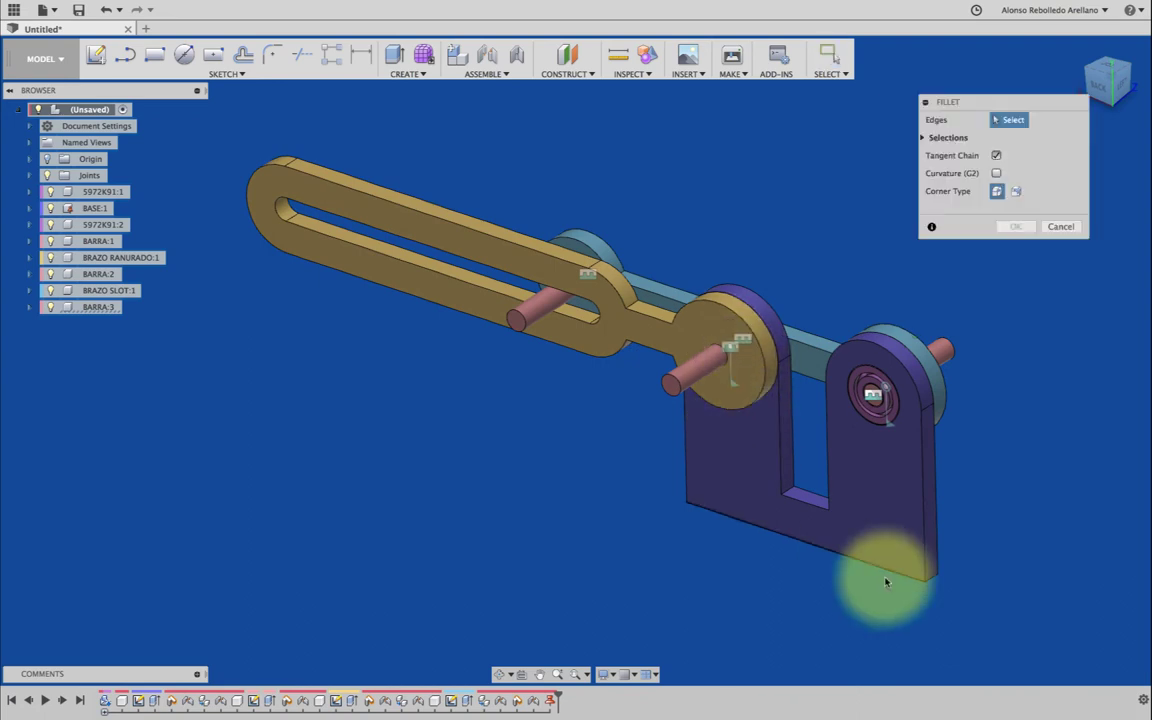
mouse_move(790, 490)
middle_mouse_down("shift")
mouse_move(913, 514)
mouse_move(923, 545)
middle_mouse_up("shift")
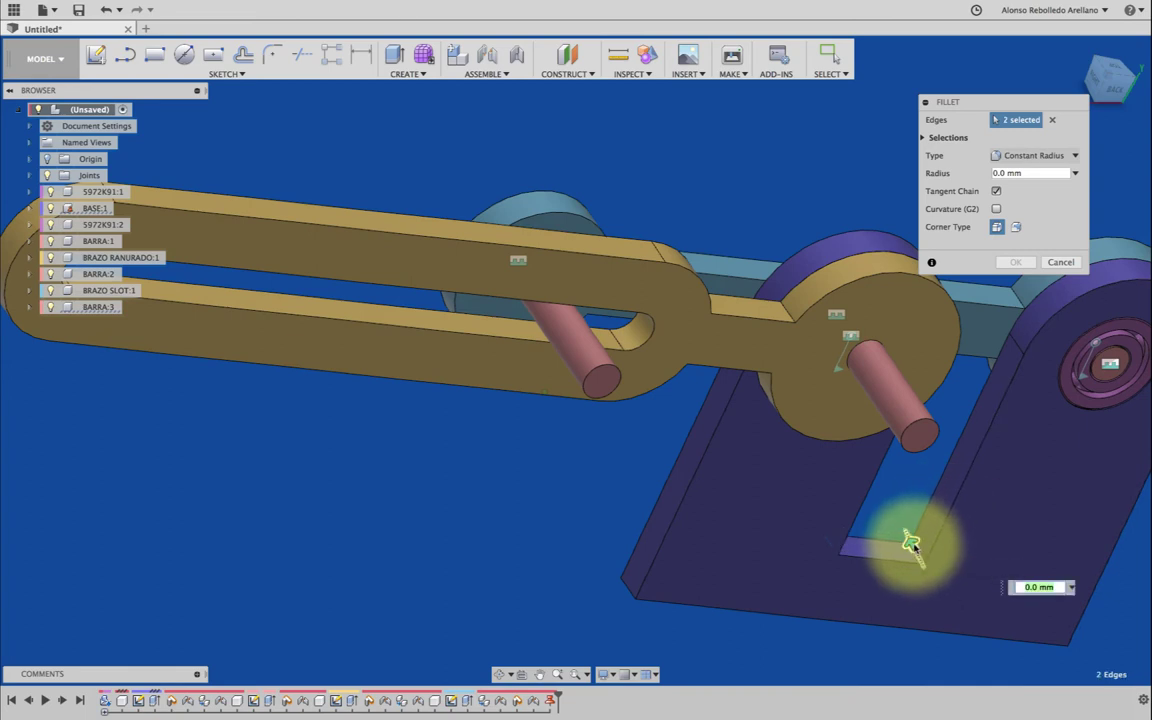
left_click_drag(912, 543, 904, 530)
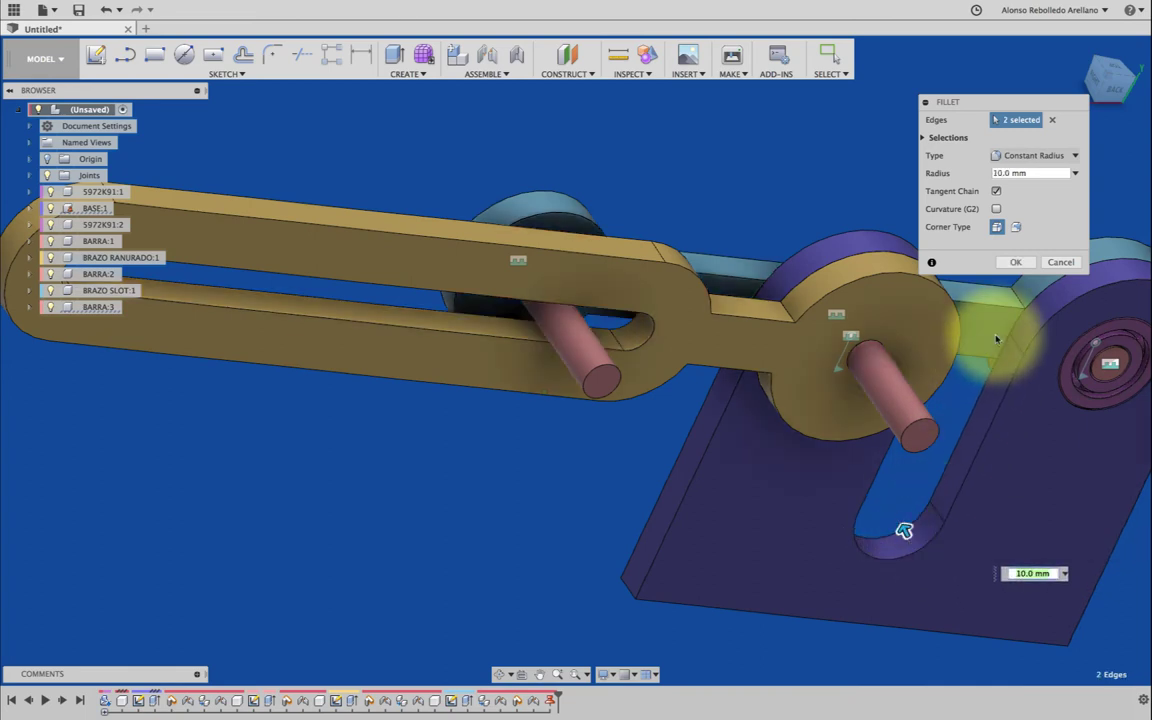
left_click(1016, 264)
mouse_move(701, 300)
middle_mouse_down("shift")
mouse_move(674, 303)
mouse_move(595, 266)
mouse_move(515, 146)
middle_mouse_up("shift")
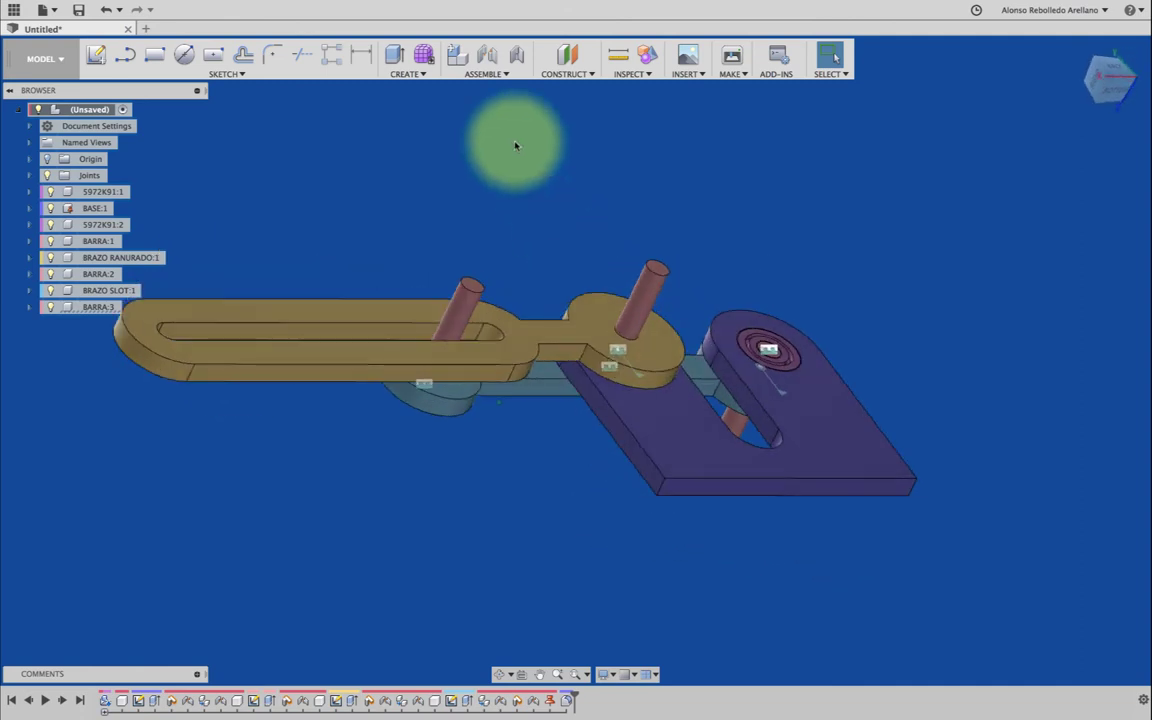
Step: Extrude the base plate's thin end face 45.0 mm as a Join
left_click(398, 57)
left_click(778, 489)
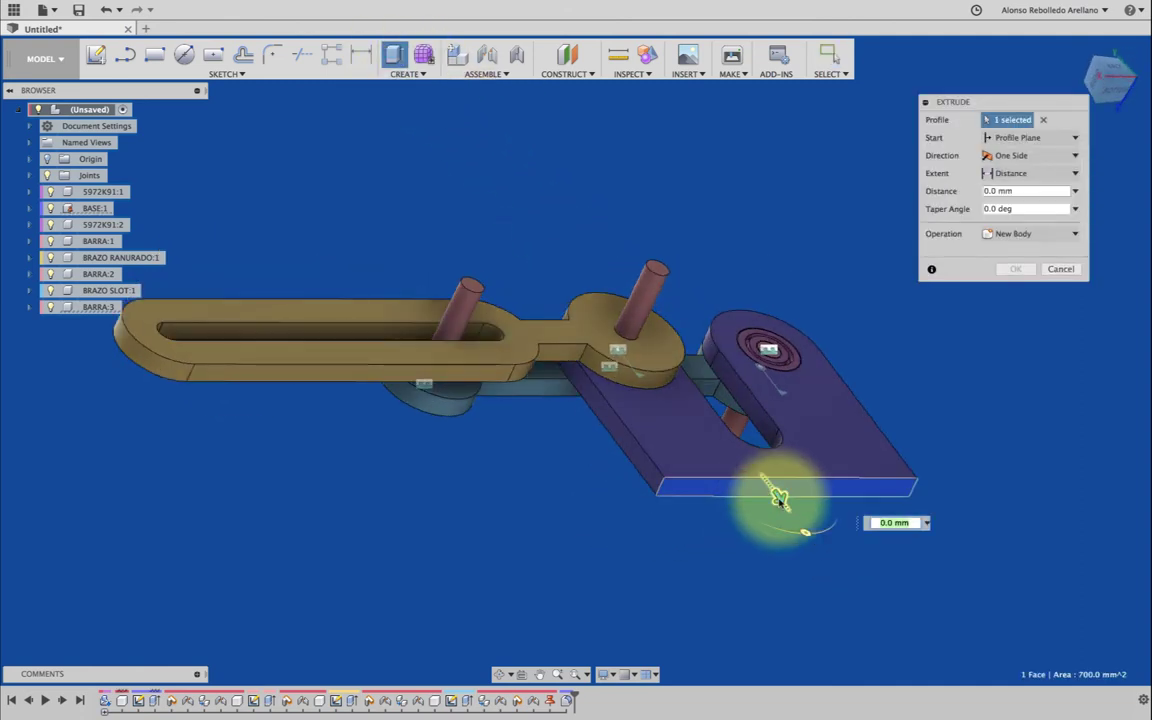
left_click_drag(778, 497, 846, 586)
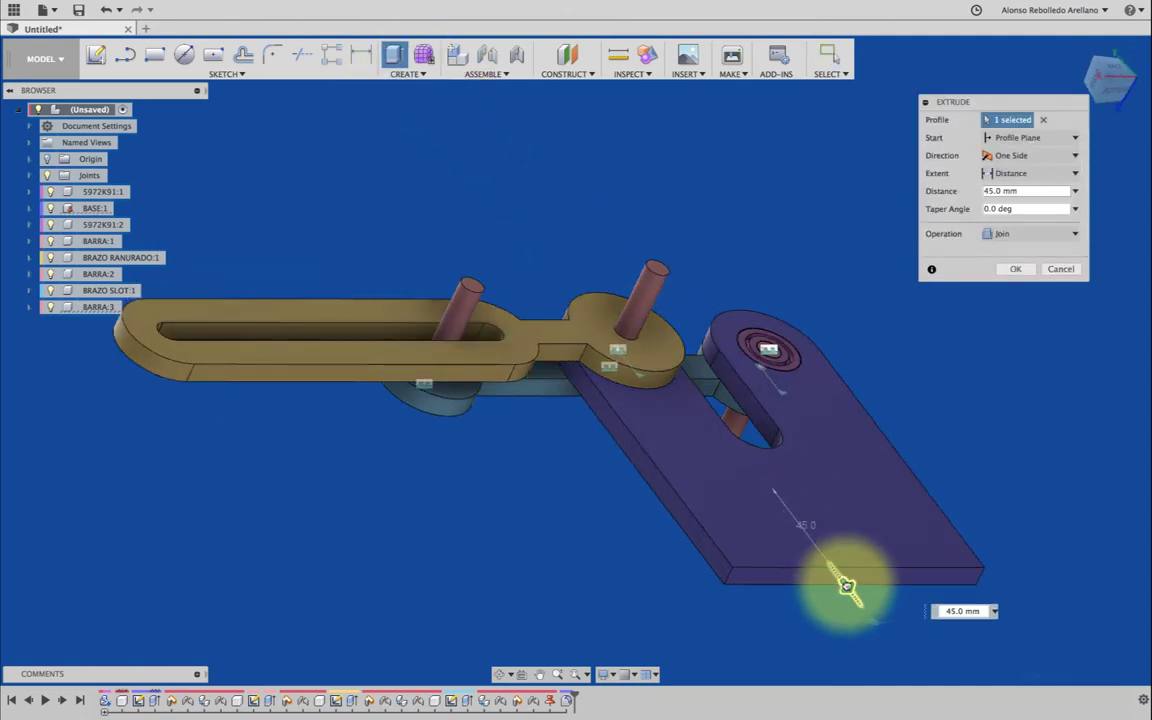
left_click(1015, 268)
mouse_move(874, 417)
middle_mouse_down("shift")
mouse_move(701, 462)
mouse_move(625, 427)
middle_mouse_up("shift")
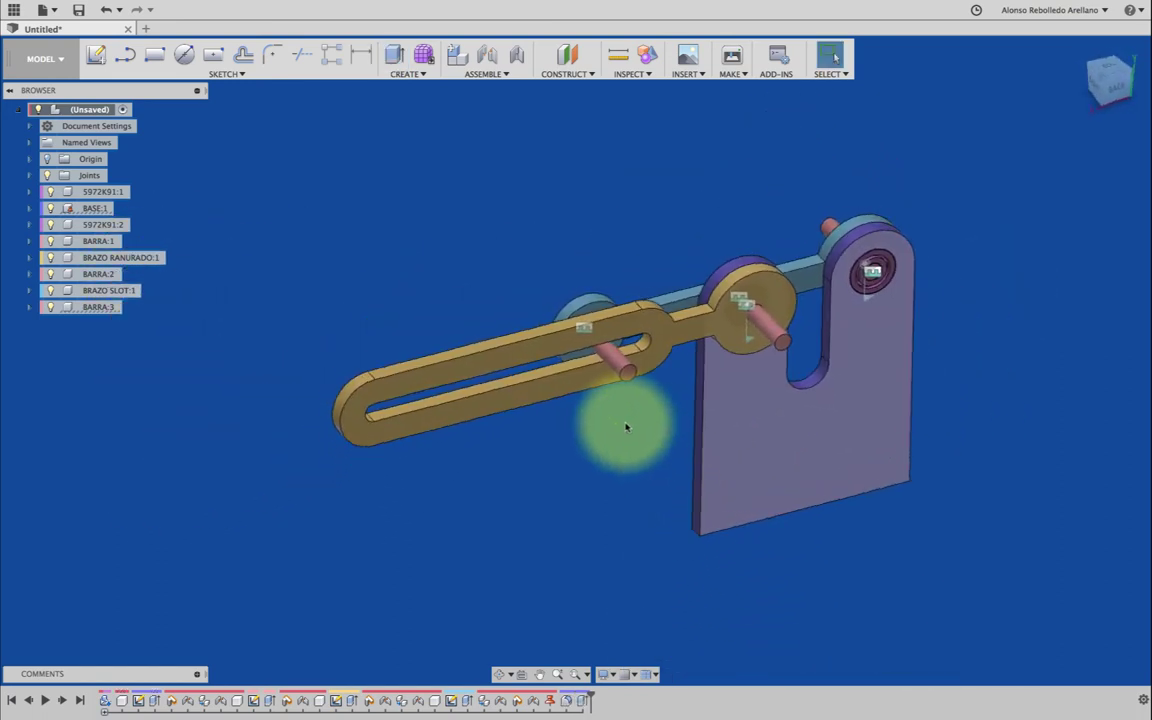
Step: Enable All Contact and create a new contact set including the slotted arm
left_click(490, 74)
left_click(463, 204)
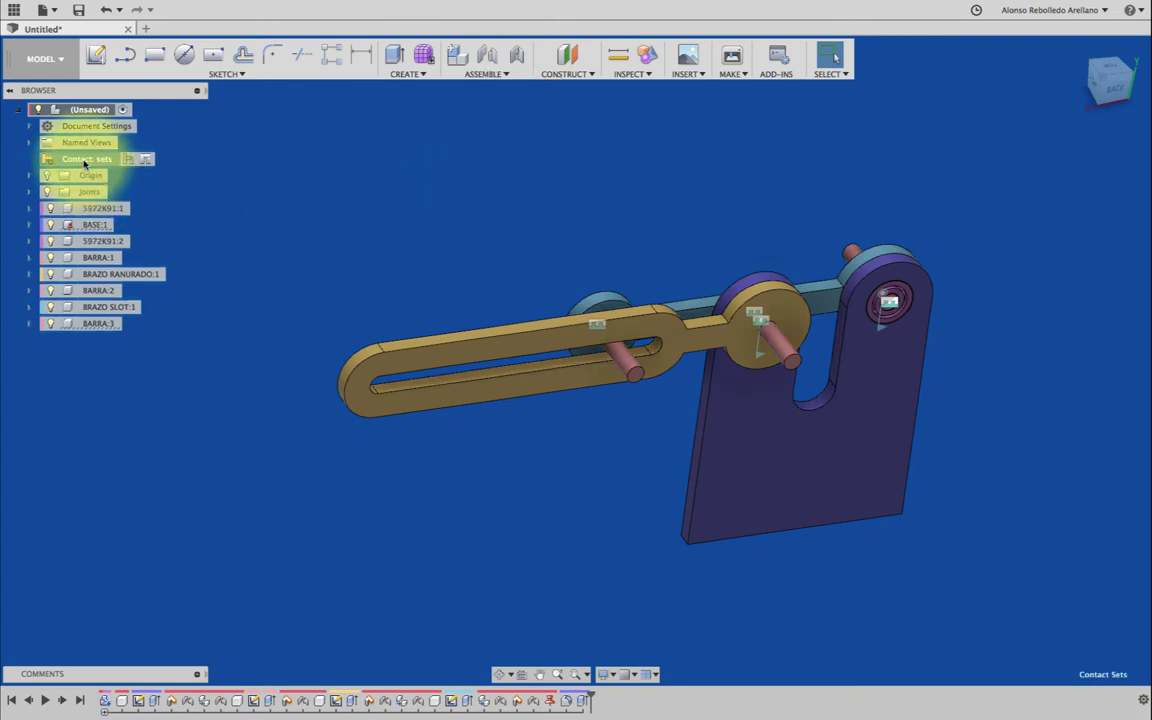
left_click(111, 191)
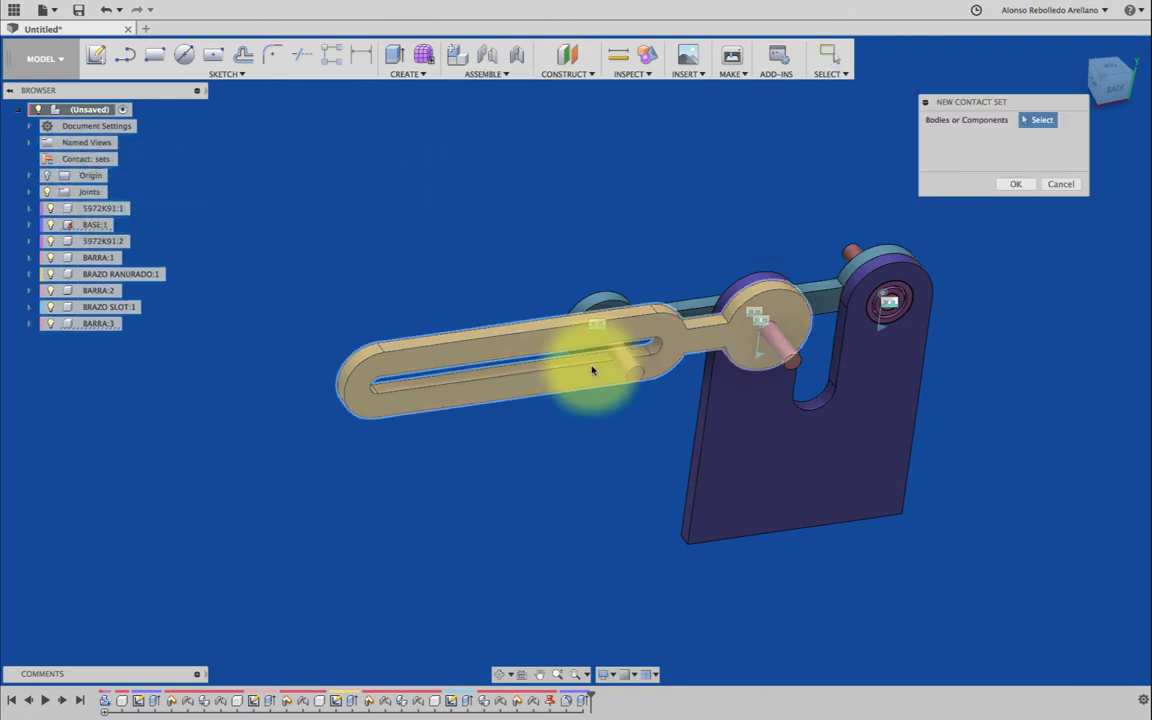
left_click(565, 336)
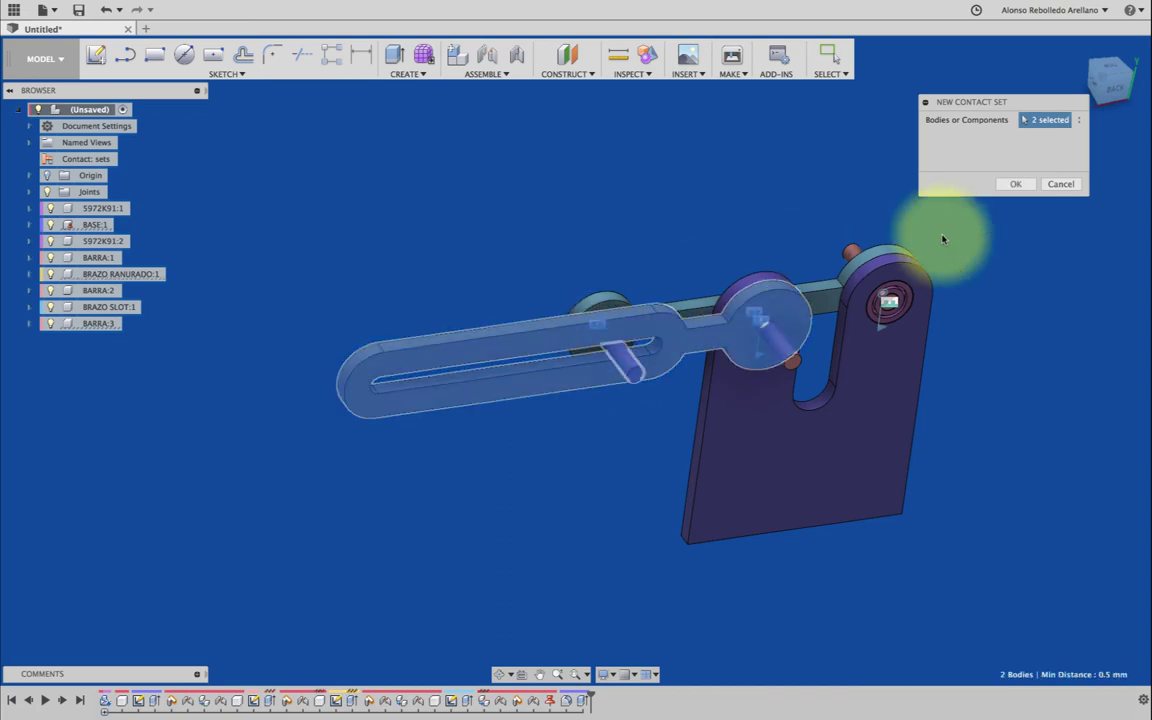
left_click(1003, 189)
Step: Slide the pin along the slot to check it stops against the slot's end
left_click(1118, 90)
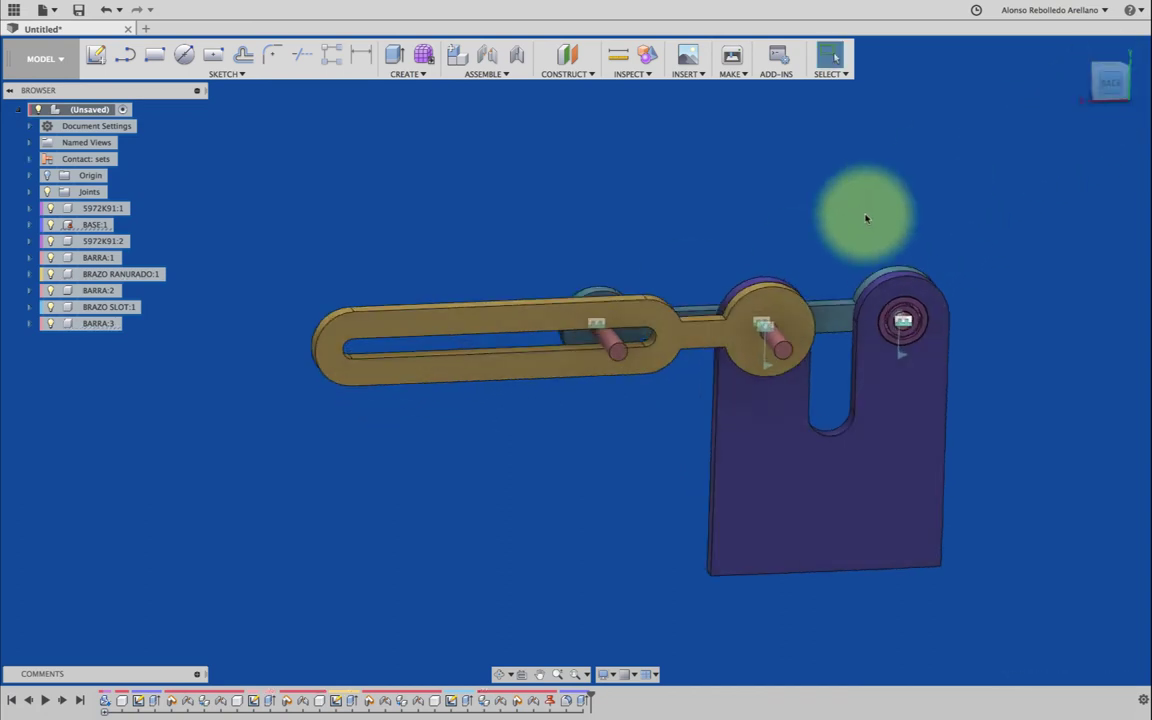
scroll(766, 257, "up", 1)
scroll(781, 276, "up", 4)
scroll(781, 276, "up", 1)
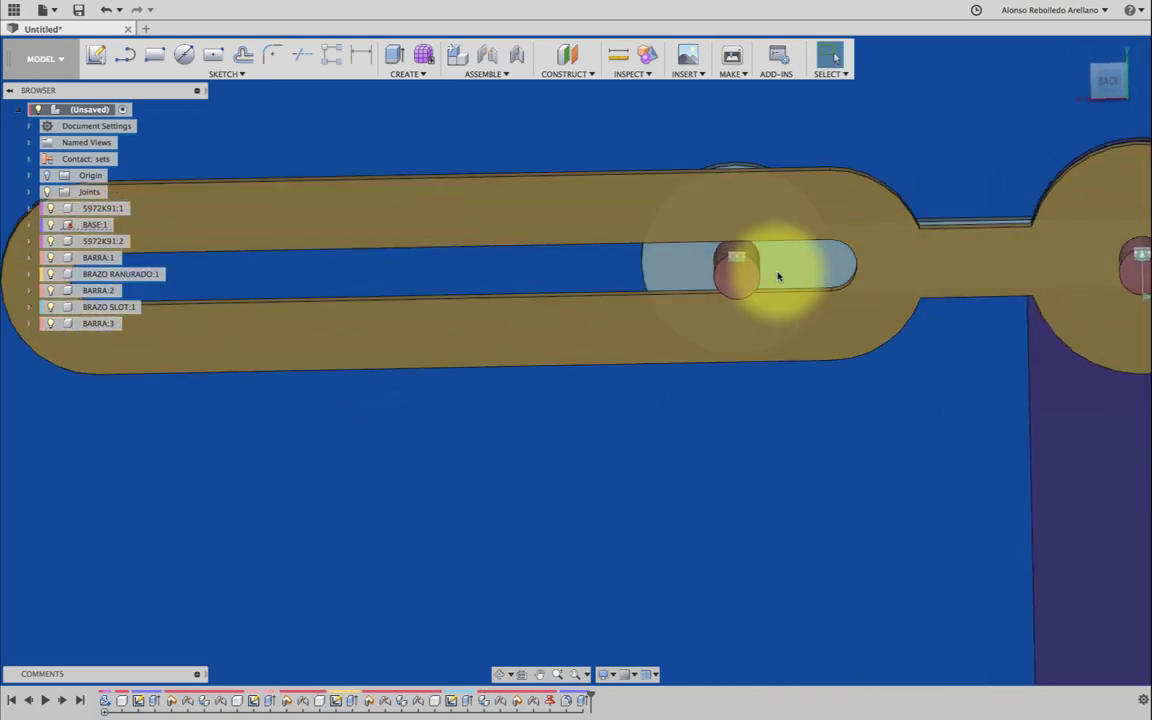
mouse_move(745, 280)
left_mouse_down()
mouse_move(827, 398)
mouse_move(768, 332)
mouse_move(746, 207)
mouse_move(762, 309)
left_mouse_up()
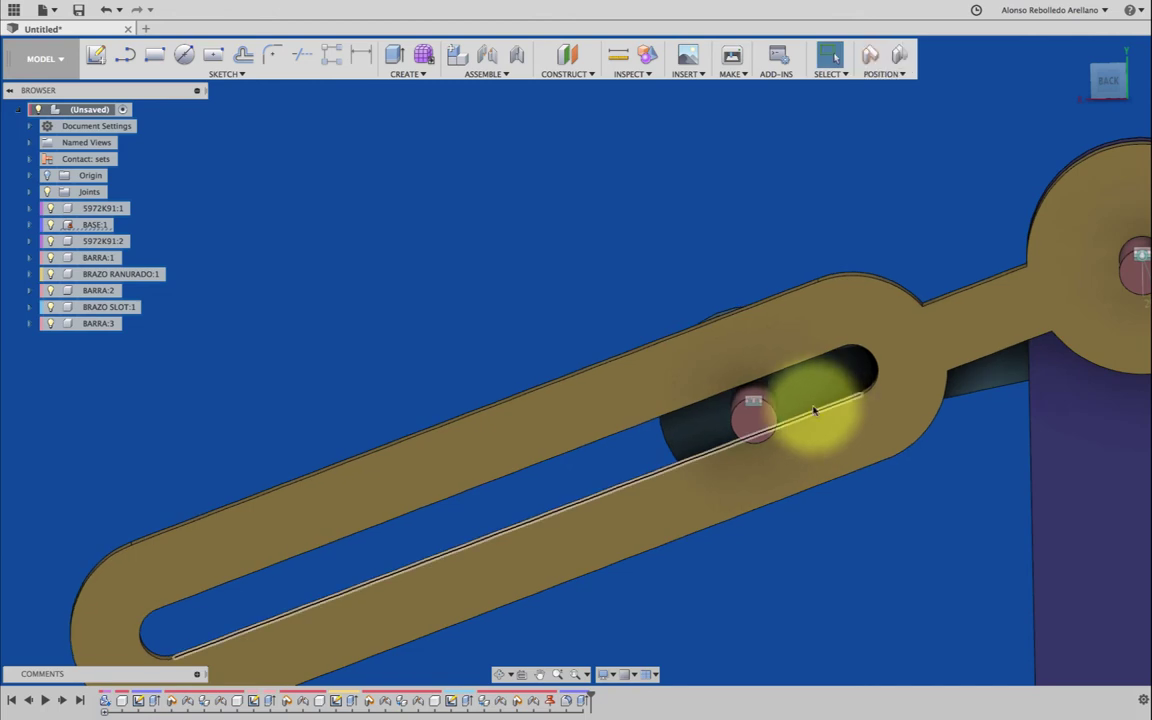
scroll(694, 375, "down", 5)
mouse_move(694, 368)
middle_mouse_down("shift")
mouse_move(881, 367)
mouse_move(959, 296)
mouse_move(951, 285)
middle_mouse_up("shift")
Step: Animate the mechanism's joint, then swing the slotted arm around its pivot
right_click(951, 285)
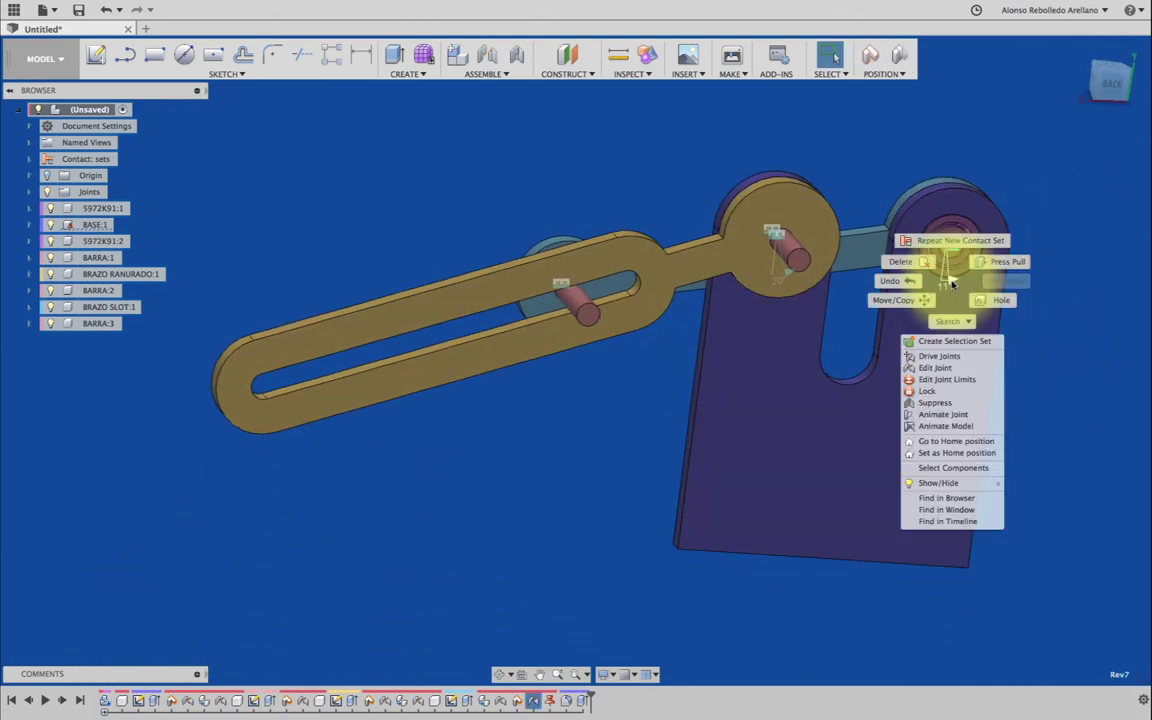
left_click(929, 428)
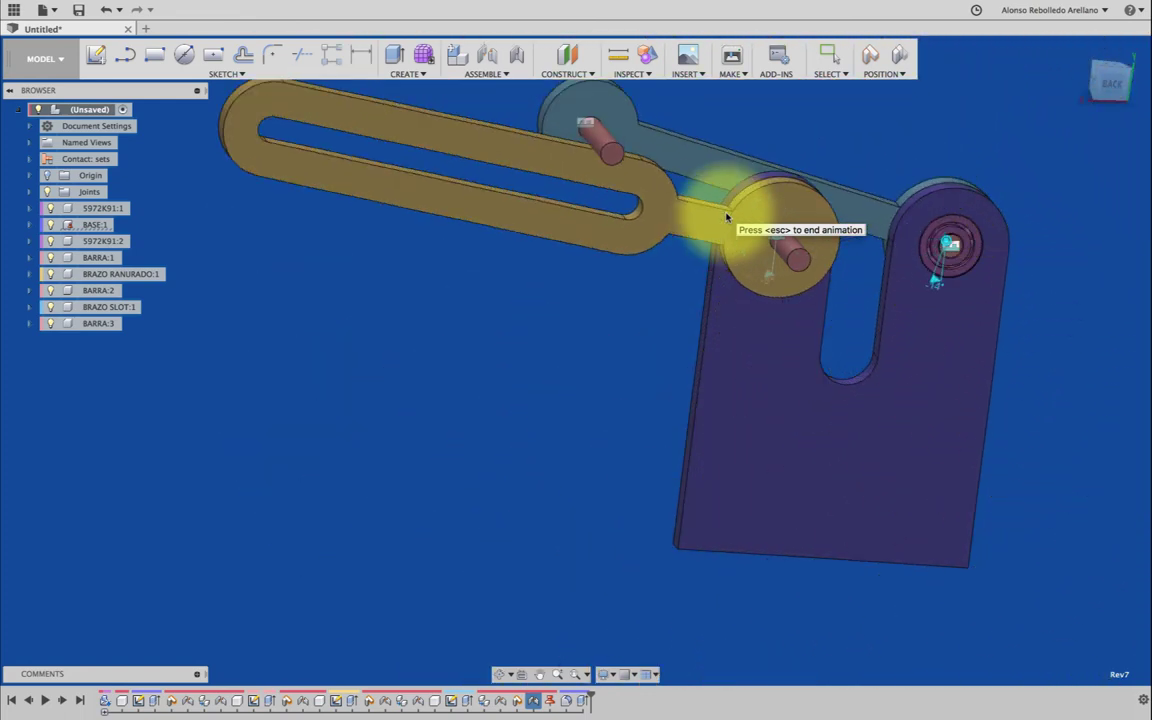
key("Escape")
mouse_move(625, 274)
left_mouse_down()
mouse_move(738, 342)
mouse_move(827, 287)
mouse_move(944, 182)
left_mouse_up()
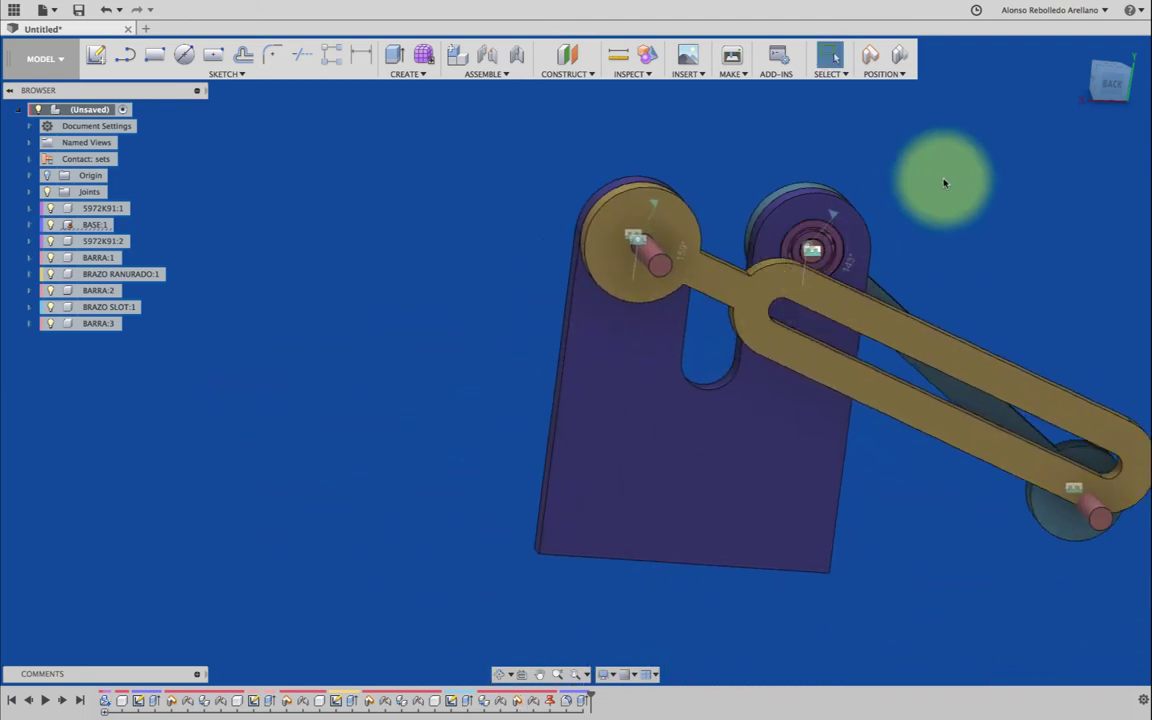
Step: From the Back view, swing the slotted arm down, then revert the mechanism's position
left_click(1112, 93)
left_click(875, 320)
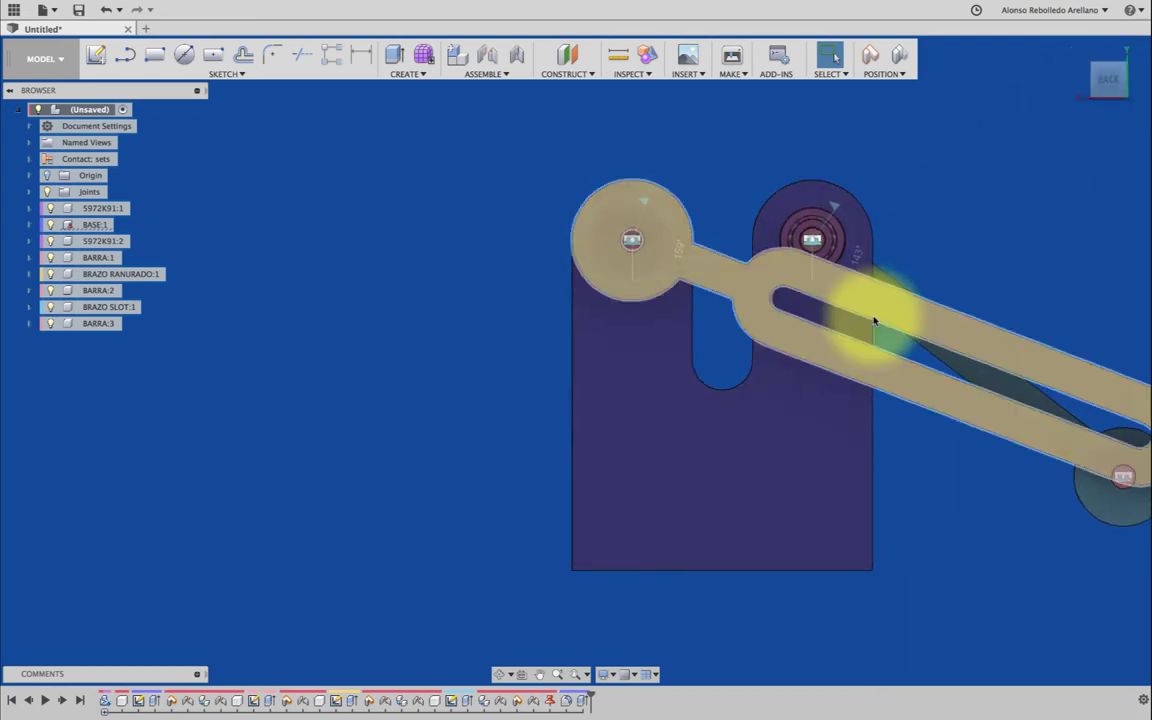
mouse_move(848, 387)
left_mouse_down()
mouse_move(866, 362)
mouse_move(810, 437)
mouse_move(603, 446)
mouse_move(489, 381)
mouse_move(447, 309)
mouse_move(481, 237)
left_mouse_up()
left_click(815, 78)
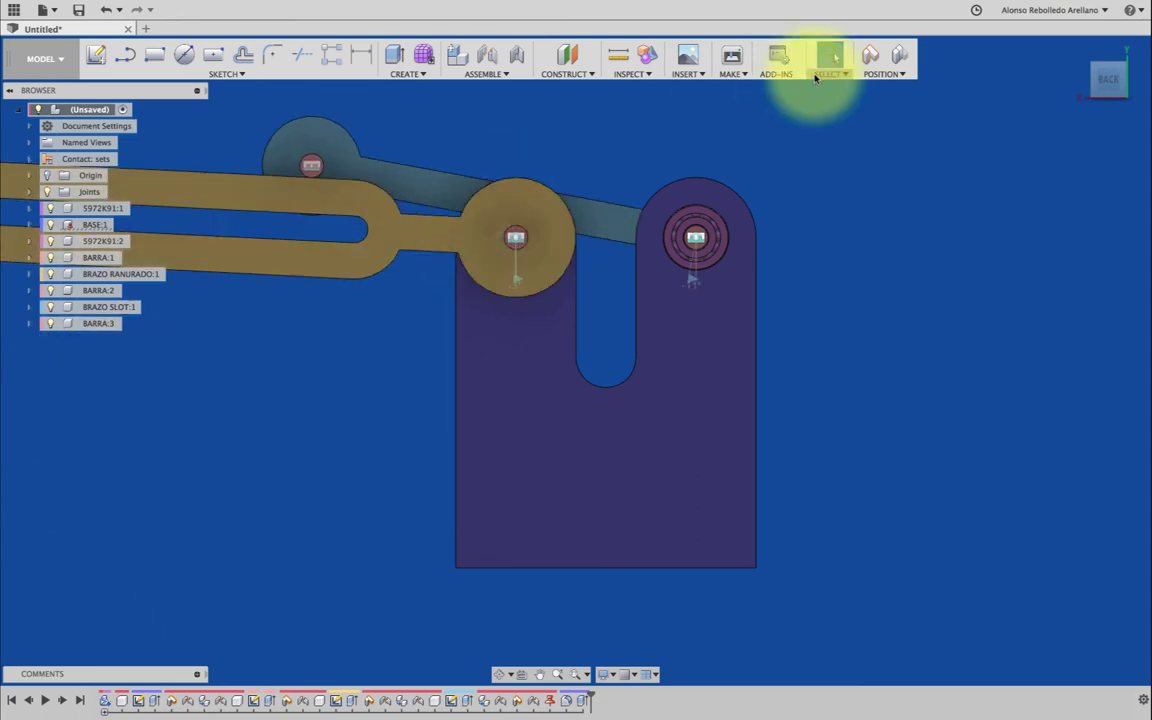
left_click(893, 60)
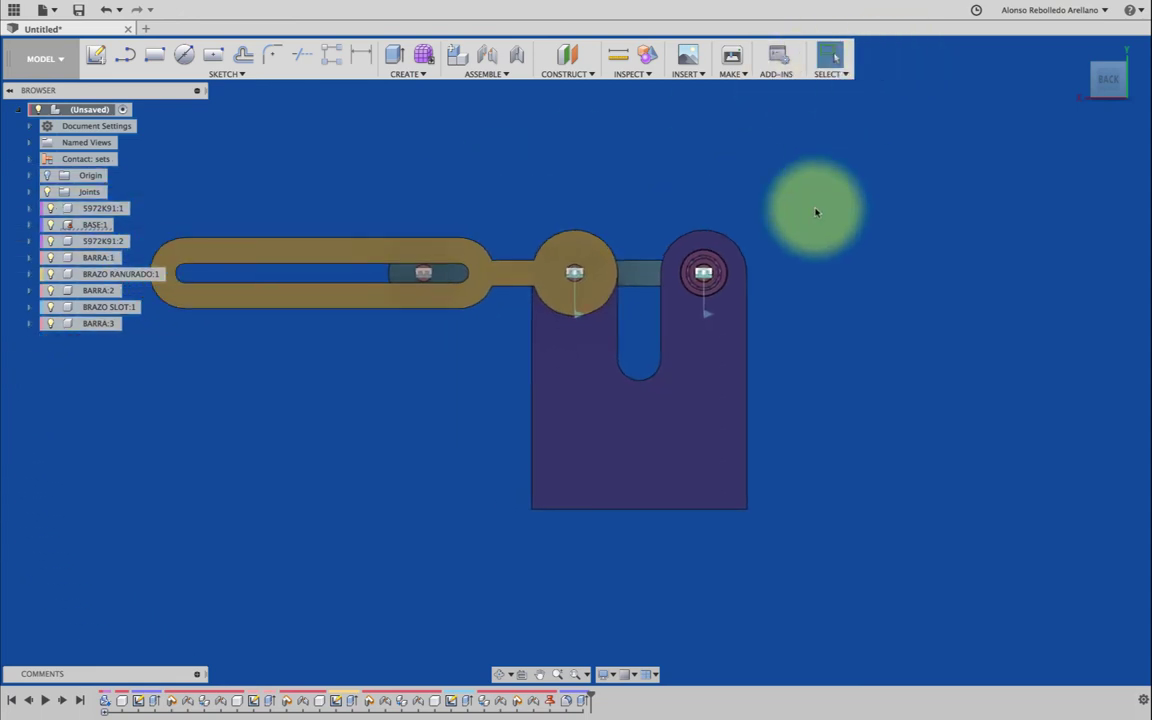
mouse_move(411, 293)
left_mouse_down()
mouse_move(411, 305)
mouse_move(501, 367)
mouse_move(604, 378)
mouse_move(644, 360)
mouse_move(676, 292)
mouse_move(676, 312)
left_mouse_up()
Step: Make BRAZO RANURADO:1 the active component
left_click(895, 63)
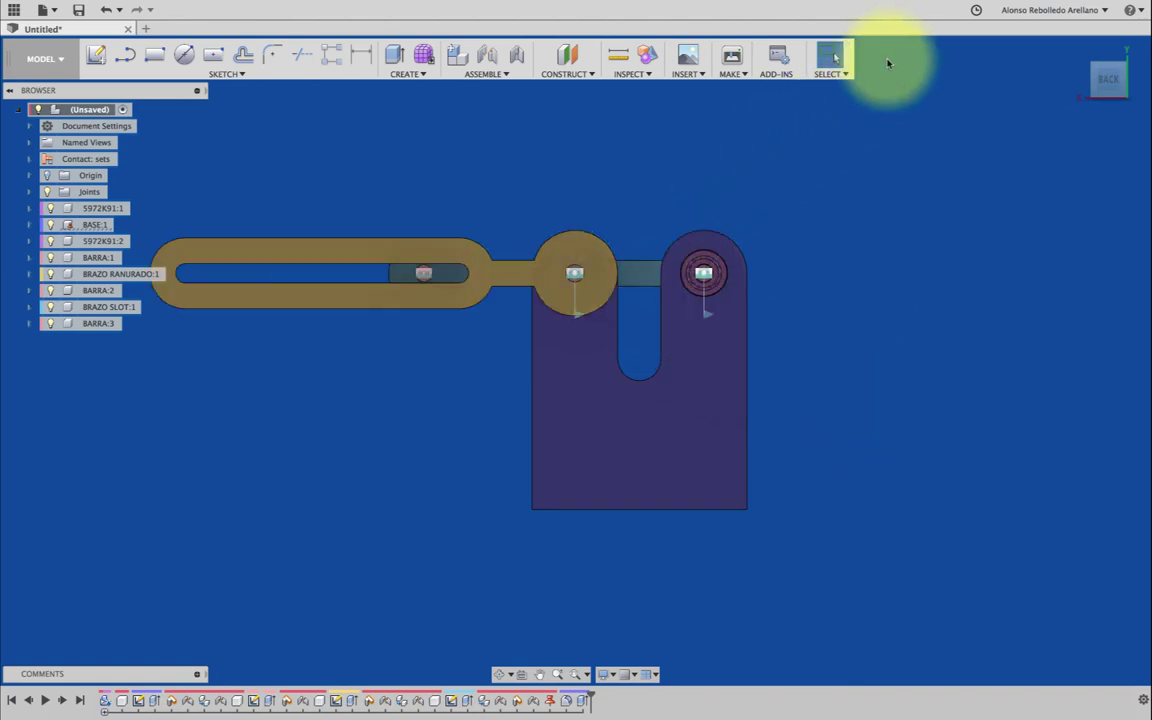
left_click(301, 303)
left_click(140, 280)
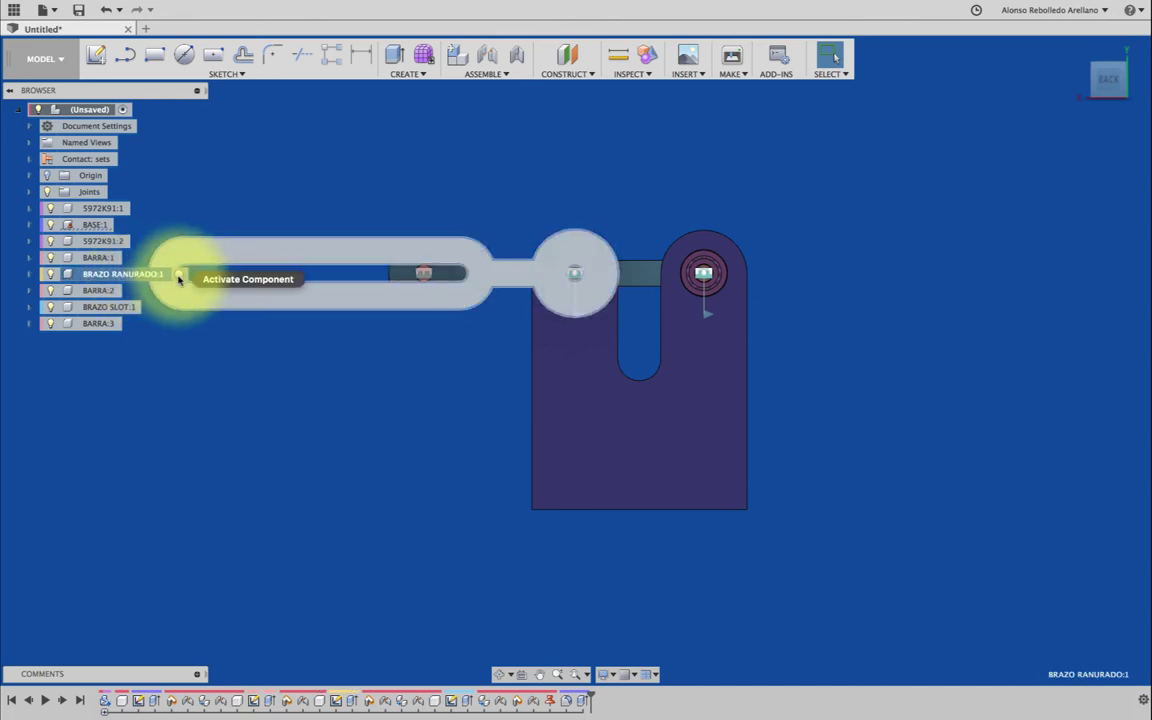
left_click(179, 274)
Step: In the arm's sketch, unfix the slot end arc and dimension the slot to 150.0 mm
right_click(119, 705)
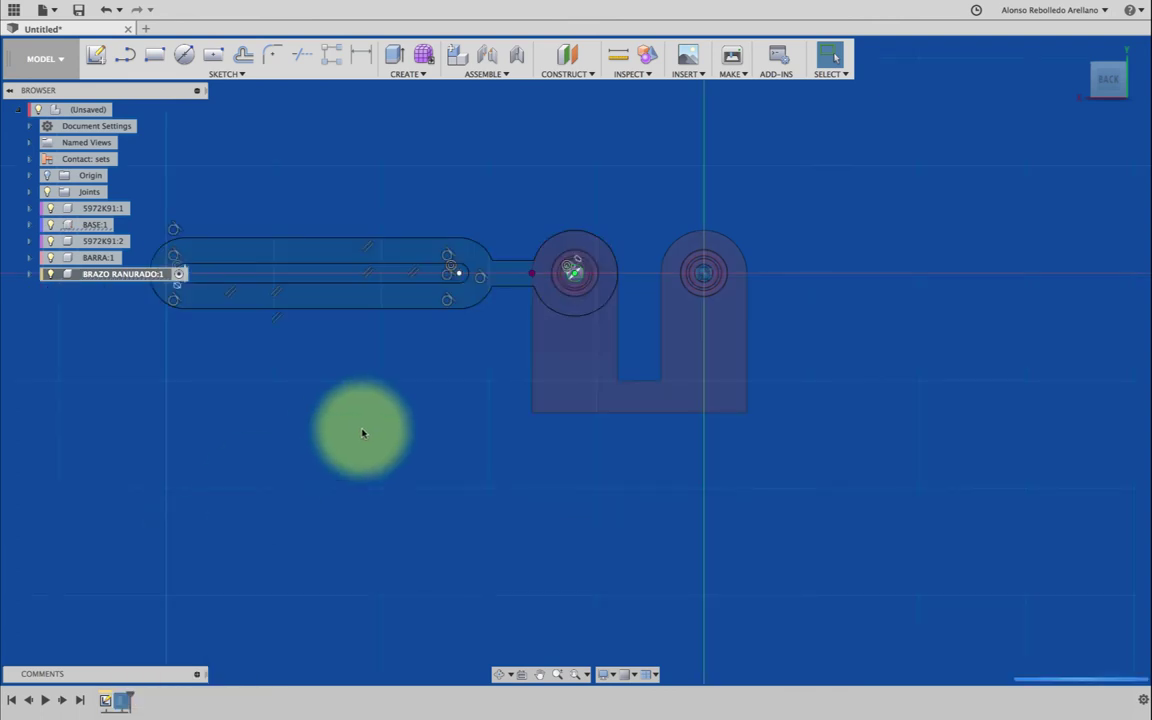
left_click(678, 270)
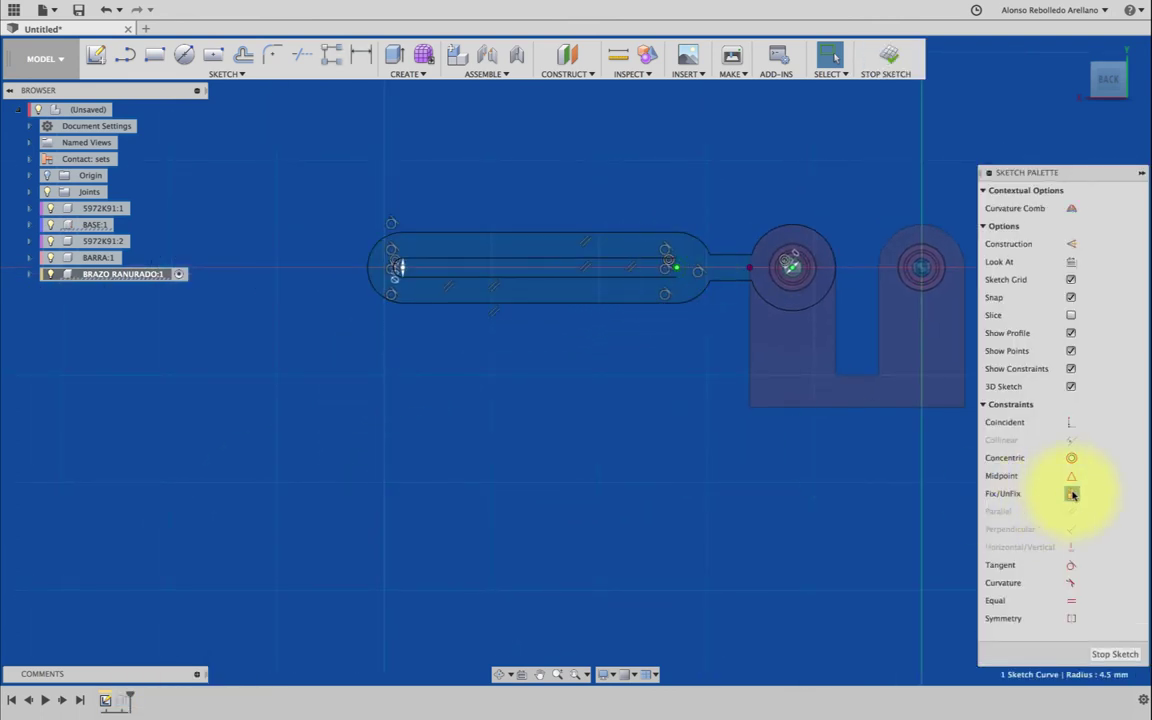
left_click(550, 331)
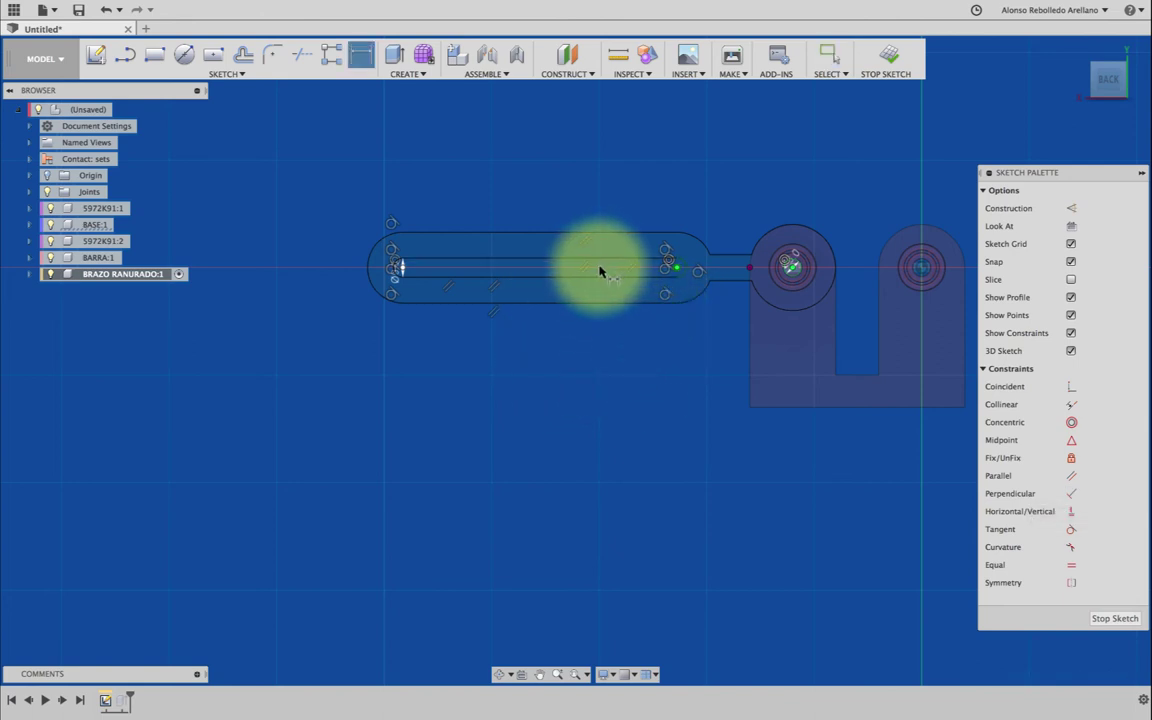
left_click(402, 268)
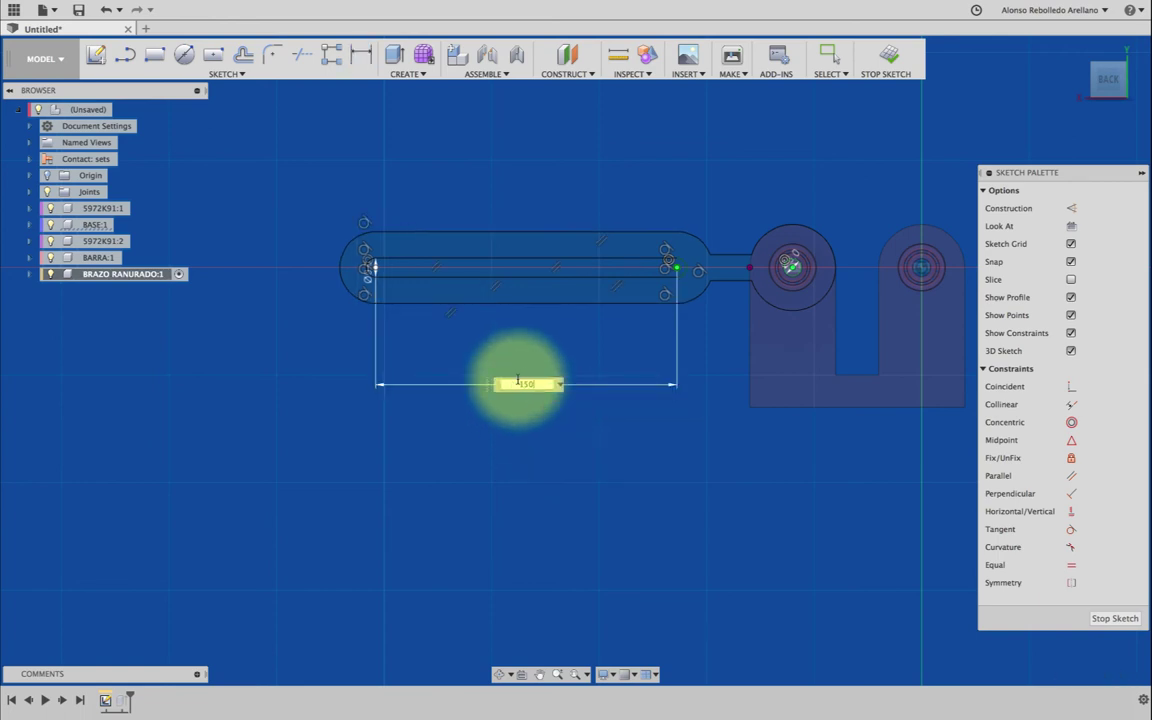
left_click(884, 60)
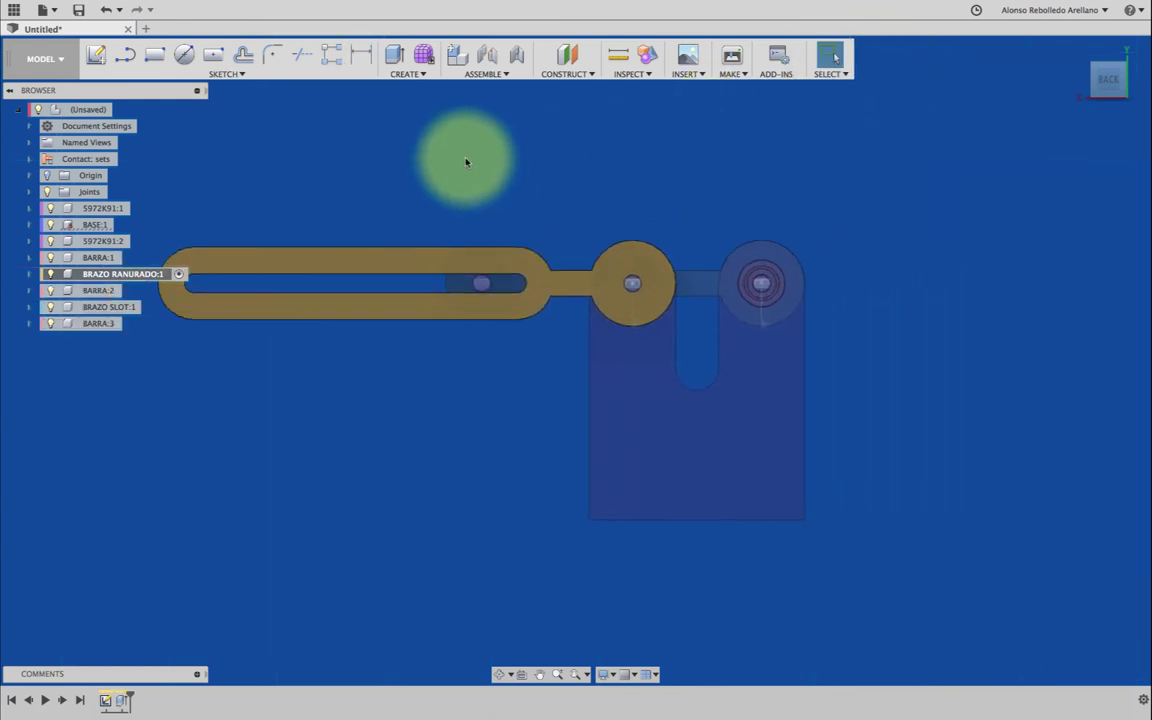
Step: Name the design 'SLIDER CRANK 2' and save it to PROYECTOS MECANICOS
left_click(79, 10)
type("SLIDER CRANK 2")
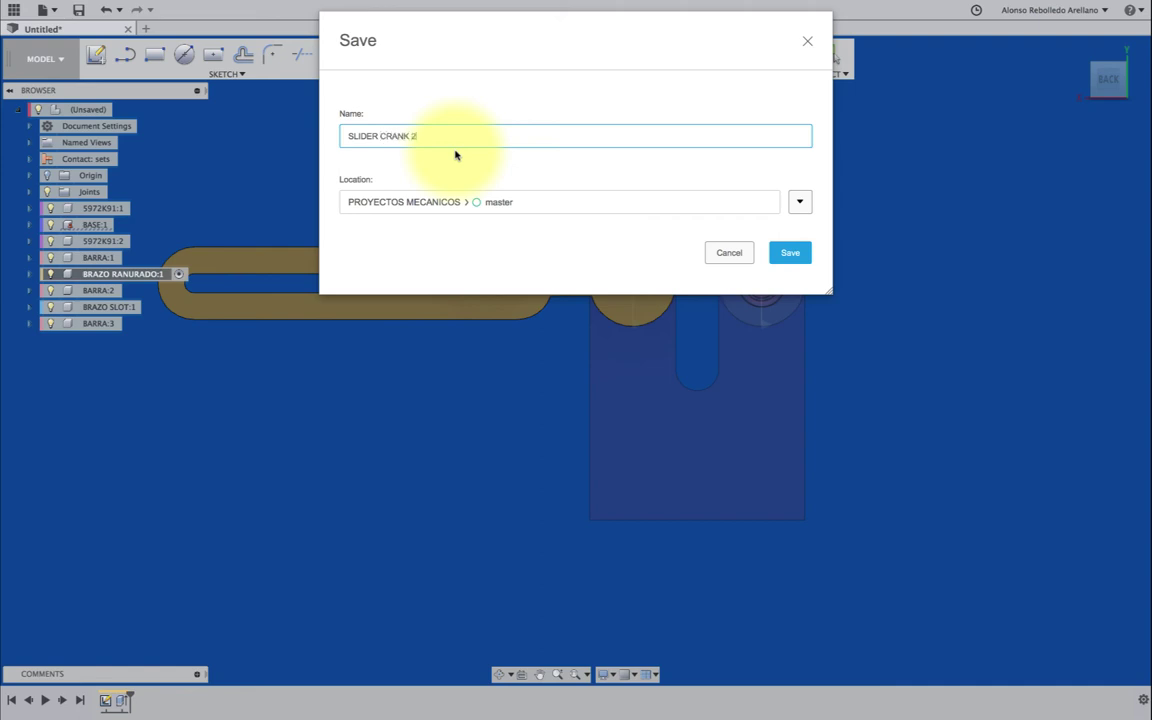
left_click(790, 256)
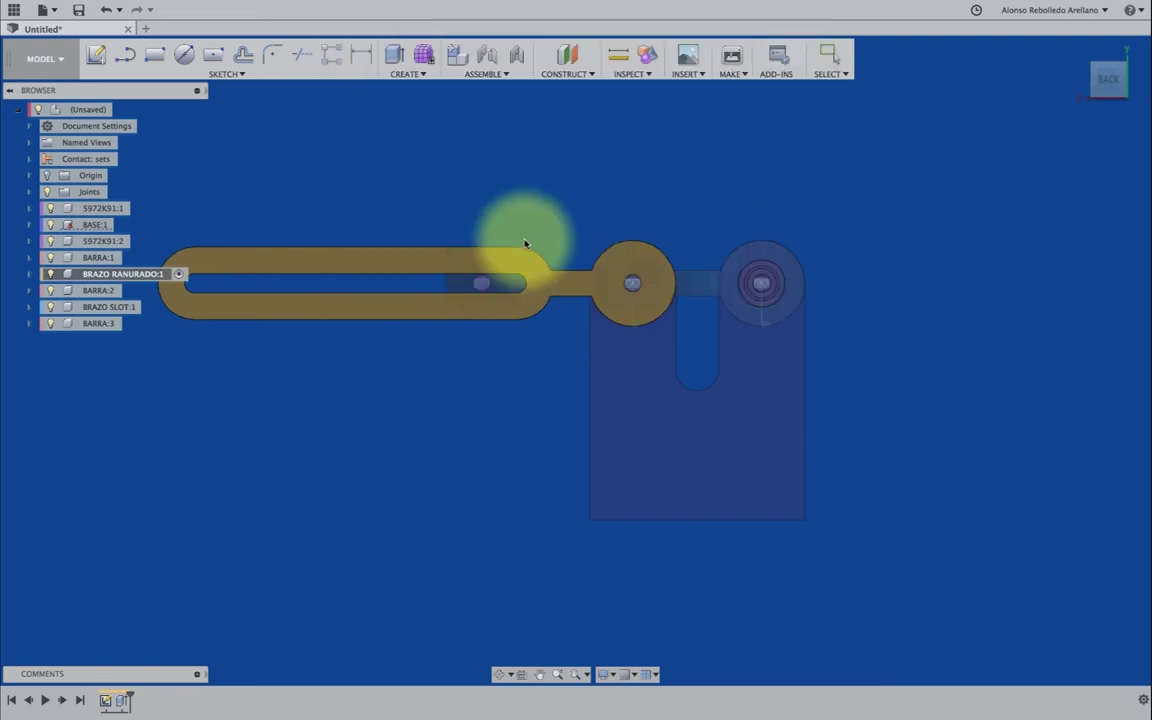
Step: Reactivate the top-level assembly and drag the slotted bar to test the longer slot
left_click(155, 111)
left_click(344, 220)
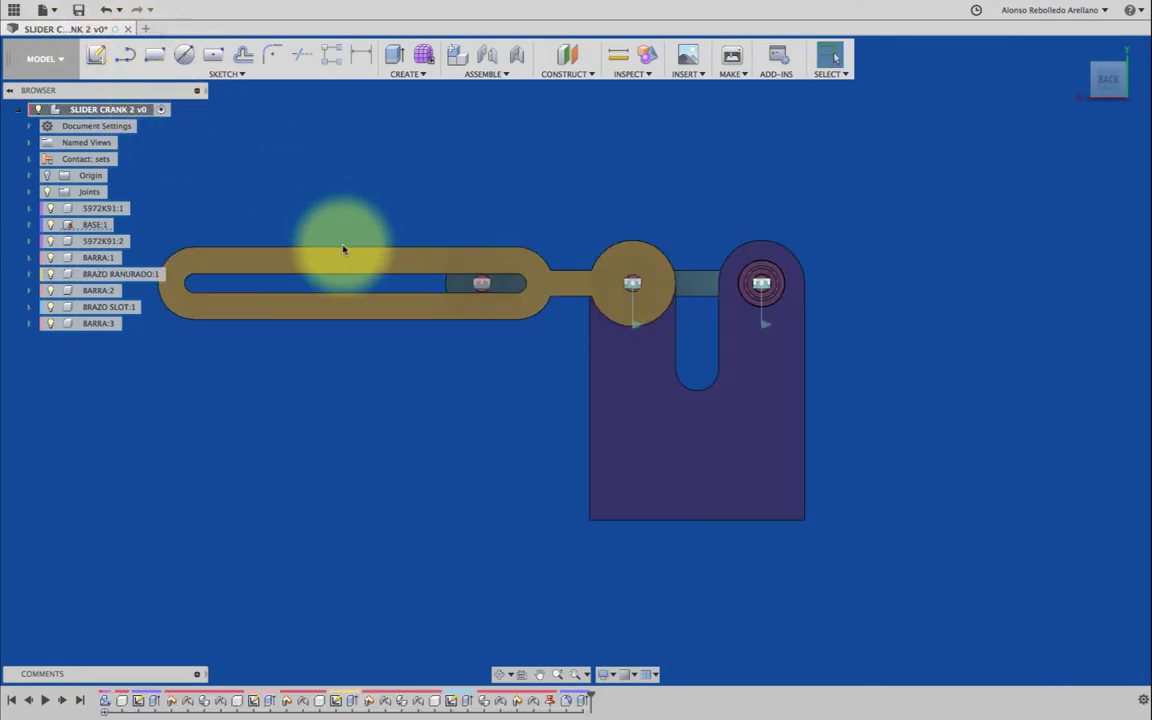
mouse_move(347, 267)
left_mouse_down()
mouse_move(390, 337)
mouse_move(483, 405)
mouse_move(688, 388)
mouse_move(731, 322)
mouse_move(733, 303)
mouse_move(712, 278)
mouse_move(643, 257)
mouse_move(617, 257)
mouse_move(588, 296)
left_mouse_up()
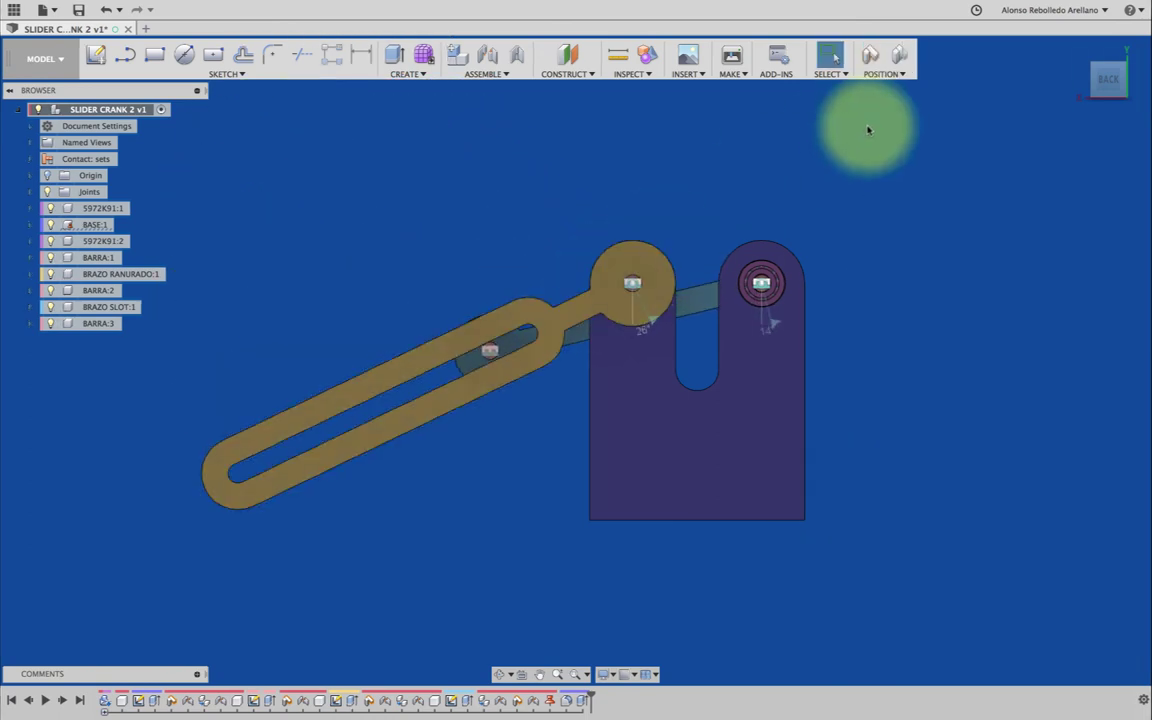
left_click(890, 53)
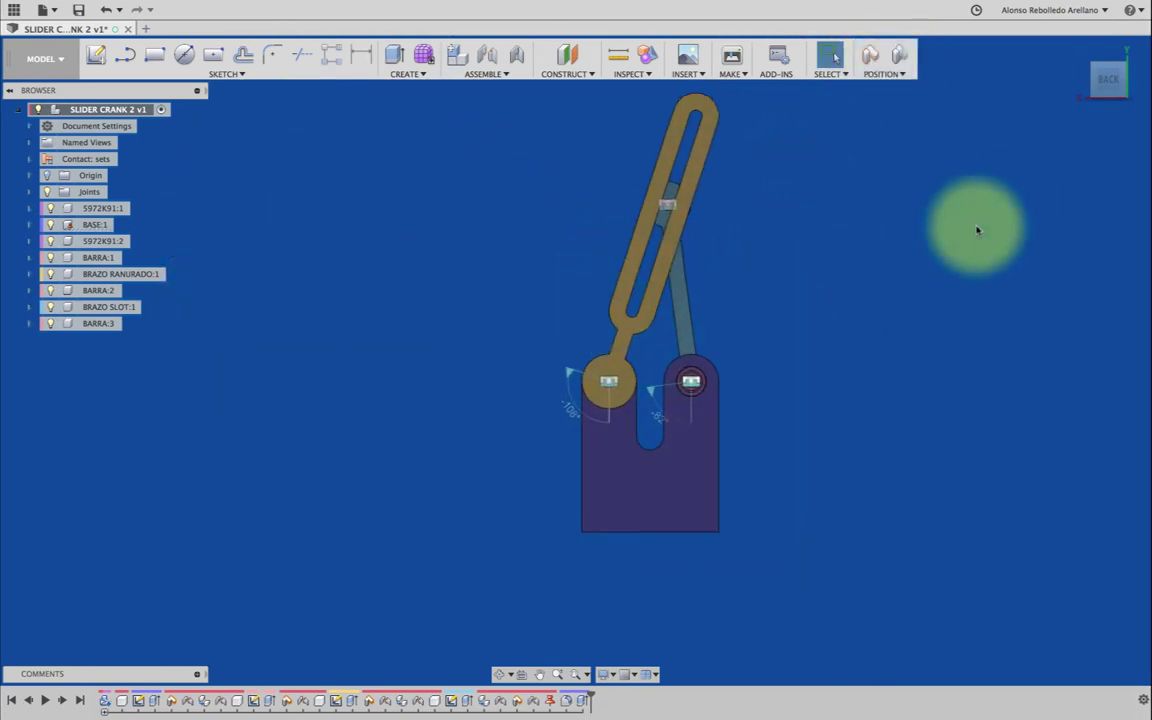